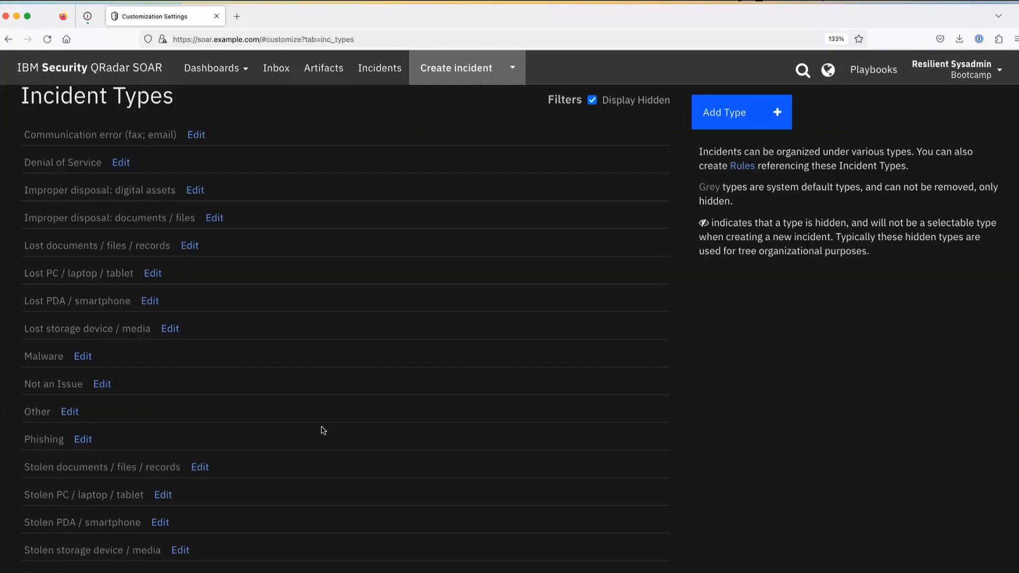
- Examine the list of incident types, including the hidden one, and read the note explaining the grey system default types
scroll(322, 429, "down", 1)
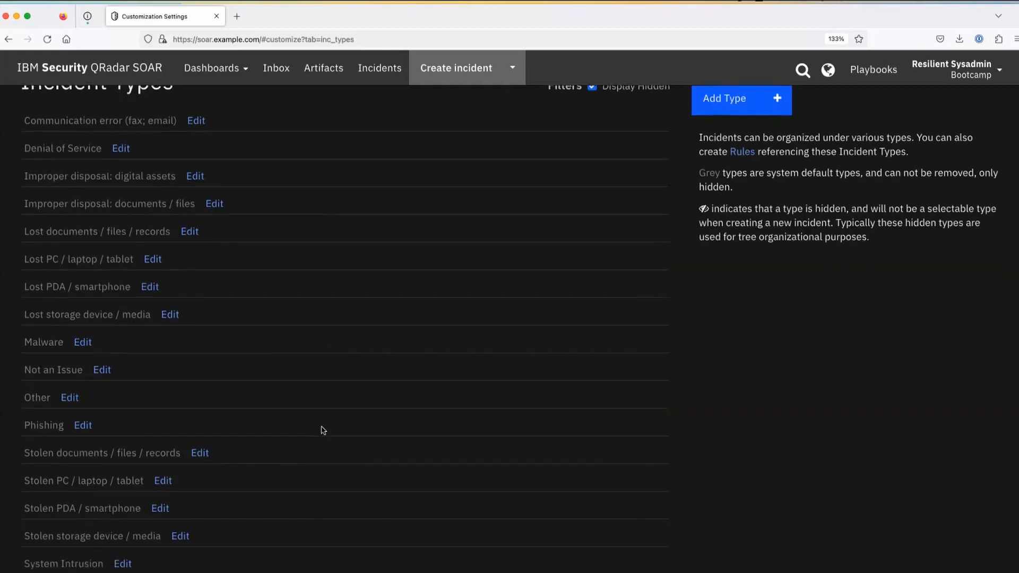
scroll(321, 427, "up", 1)
scroll(246, 236, "up", 2)
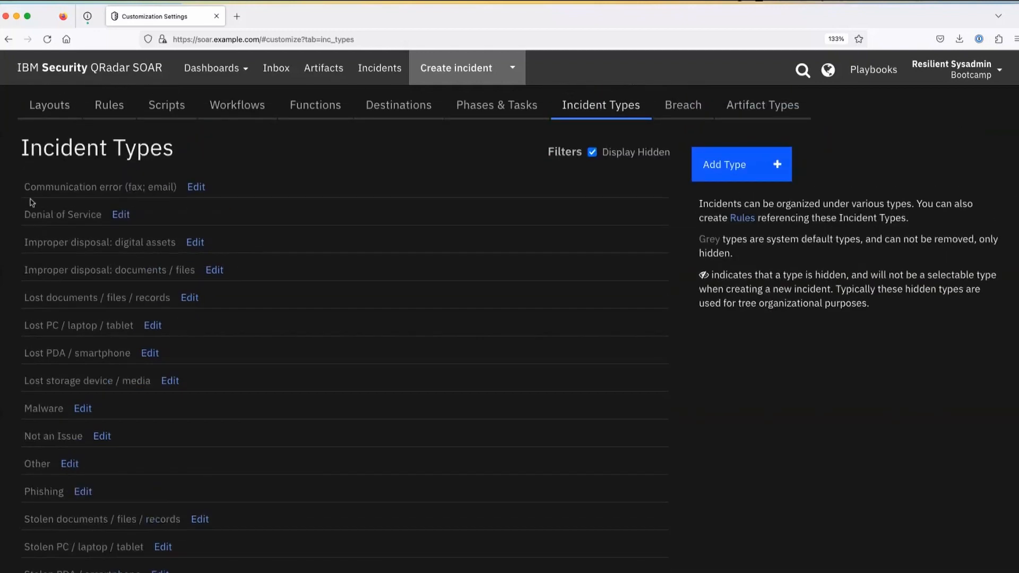
key("super+plus")
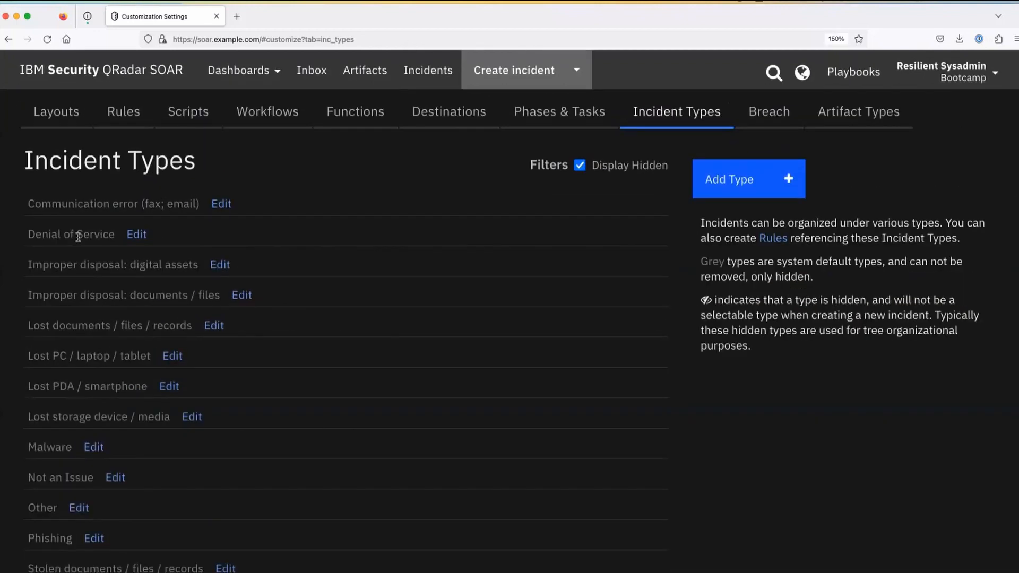
scroll(79, 233, "down", 1)
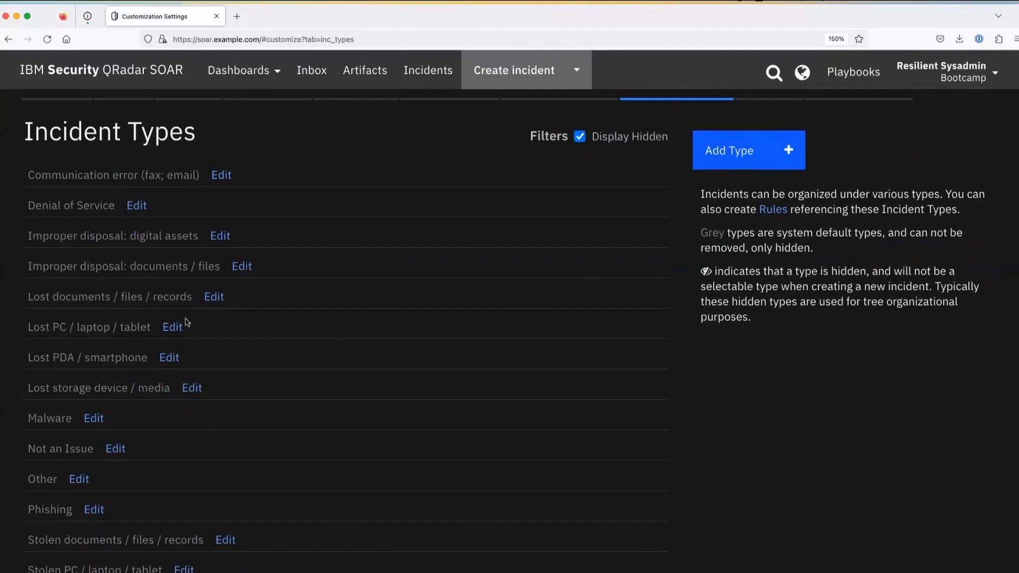
left_click_drag(51, 176, 120, 184)
left_click(59, 205)
left_click_drag(59, 205, 95, 218)
scroll(53, 402, "down", 5)
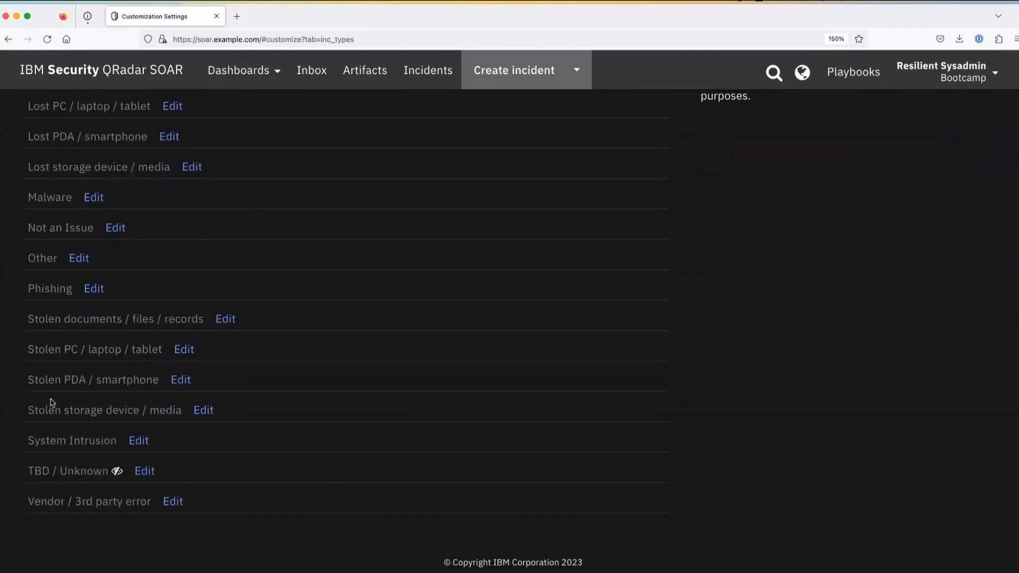
scroll(53, 402, "up", 5)
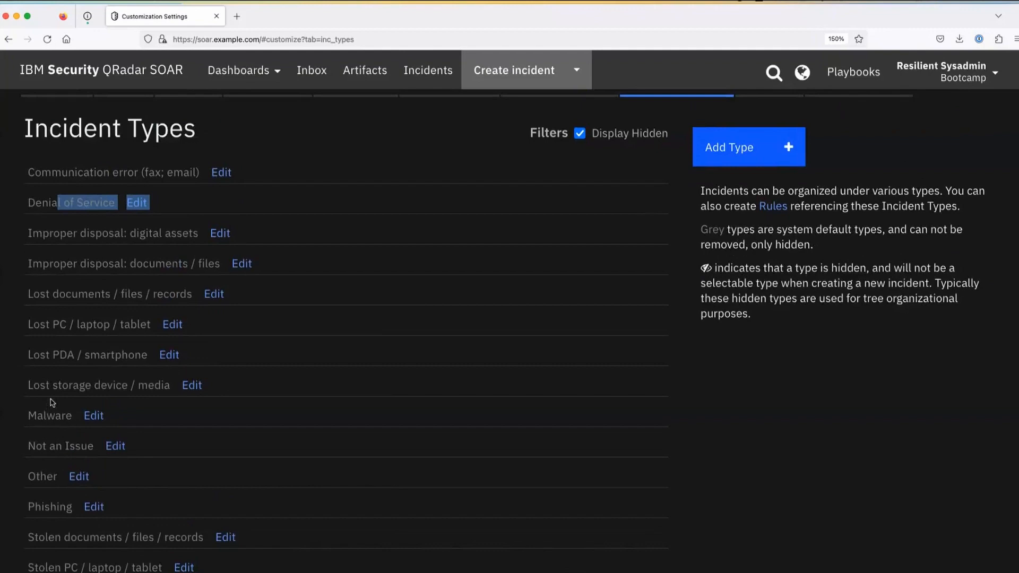
scroll(52, 401, "down", 5)
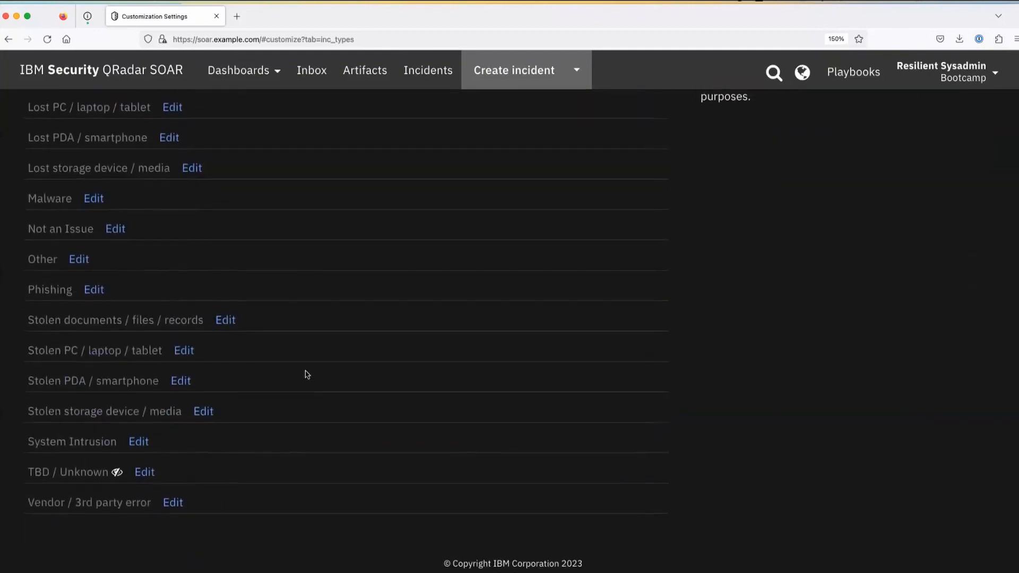
scroll(304, 373, "up", 4)
left_click_drag(702, 173, 851, 176)
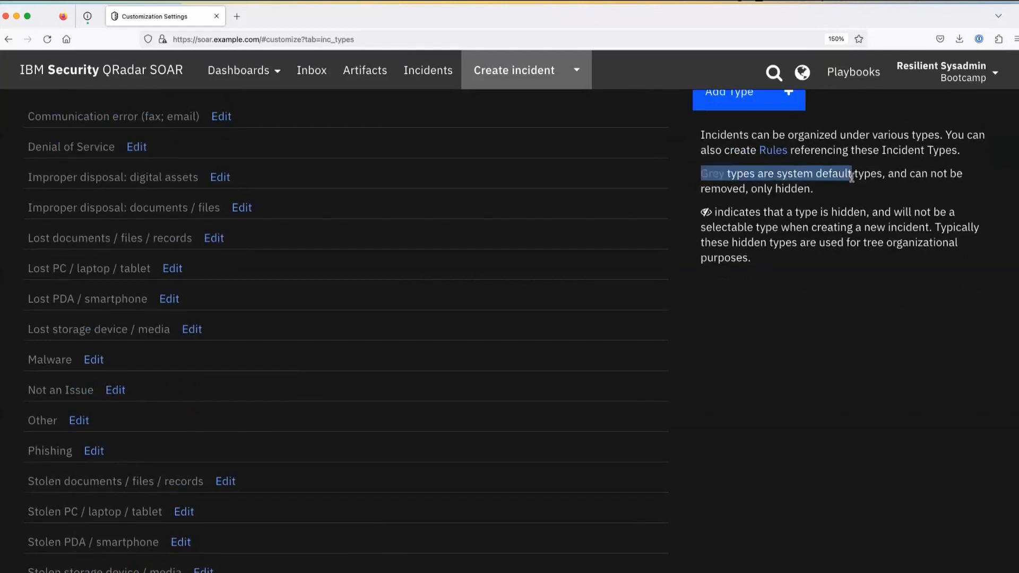
left_click_drag(851, 180, 853, 187)
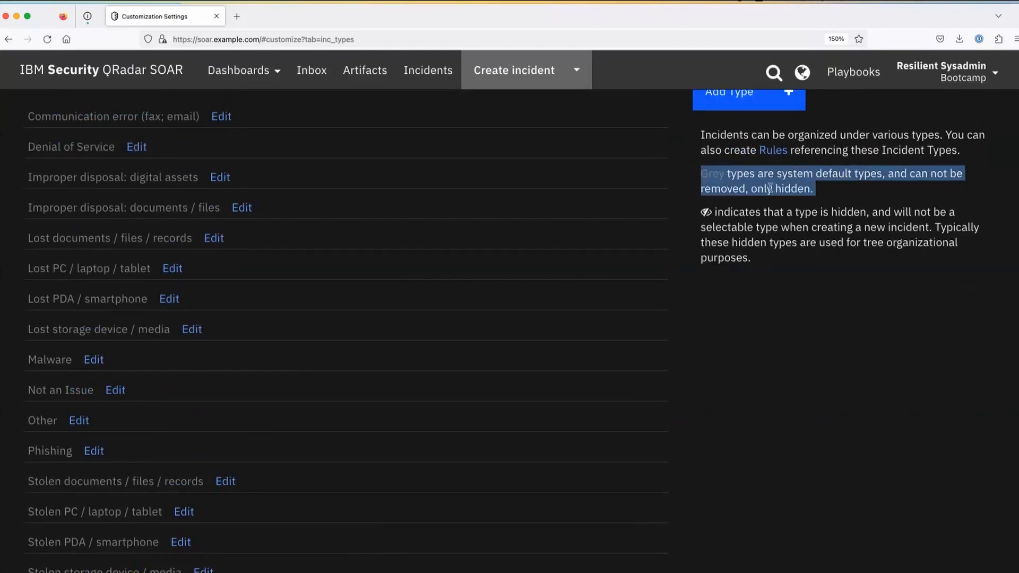
scroll(361, 421, "up", 2)
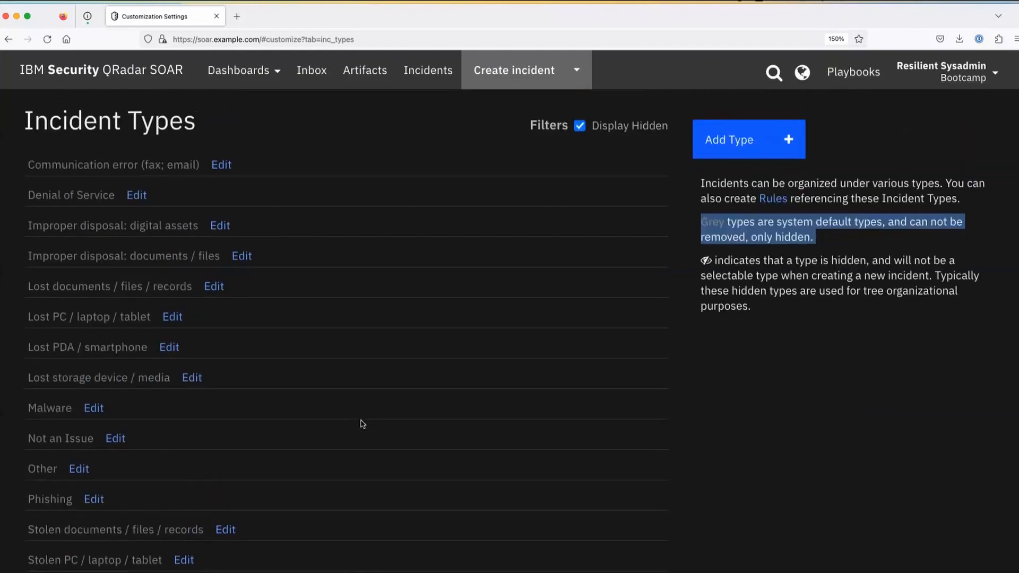
- Start a new incident from the incidents list, discarding the unnamed draft
left_click(427, 70)
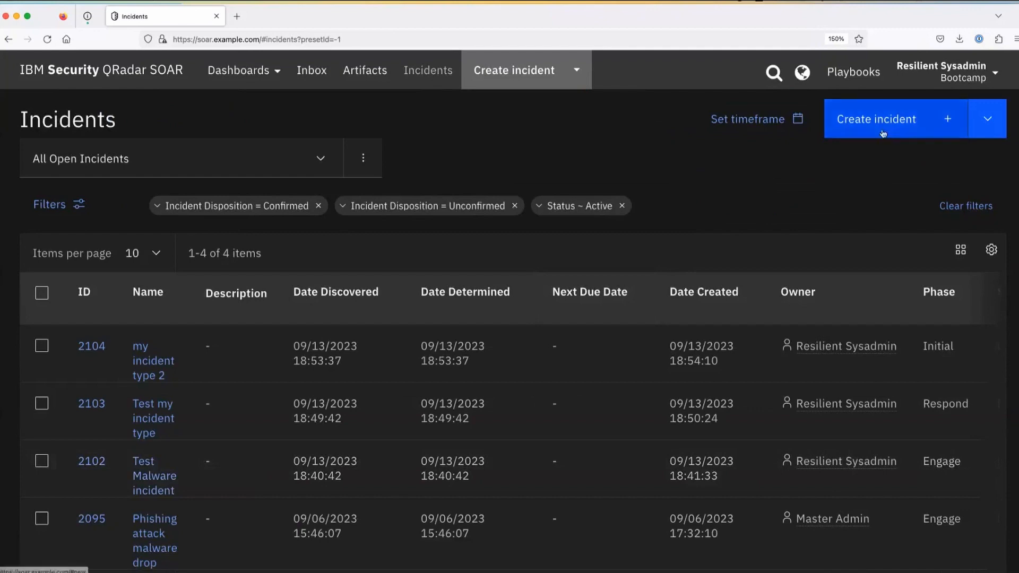
left_click(891, 123)
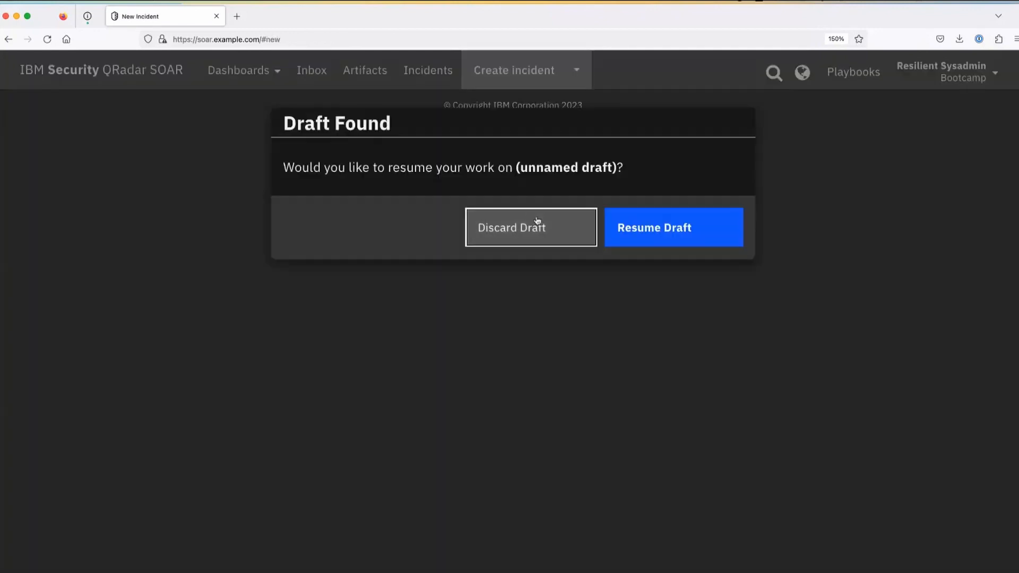
left_click(518, 231)
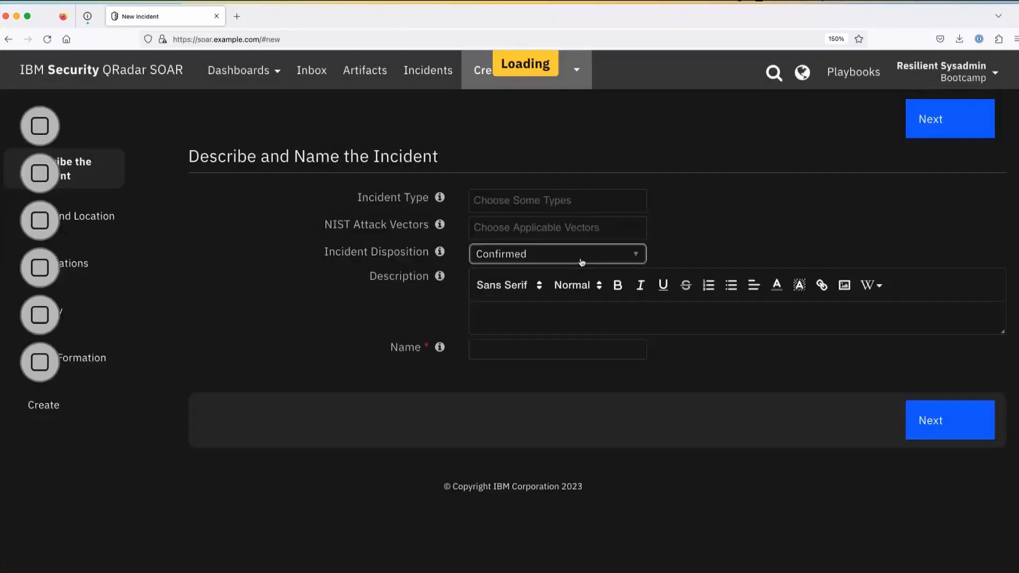
- Try Vendor / 3rd party error as the new incident's type, remove it again, and review the selectable types
left_click(522, 200)
scroll(528, 300, "down", 3)
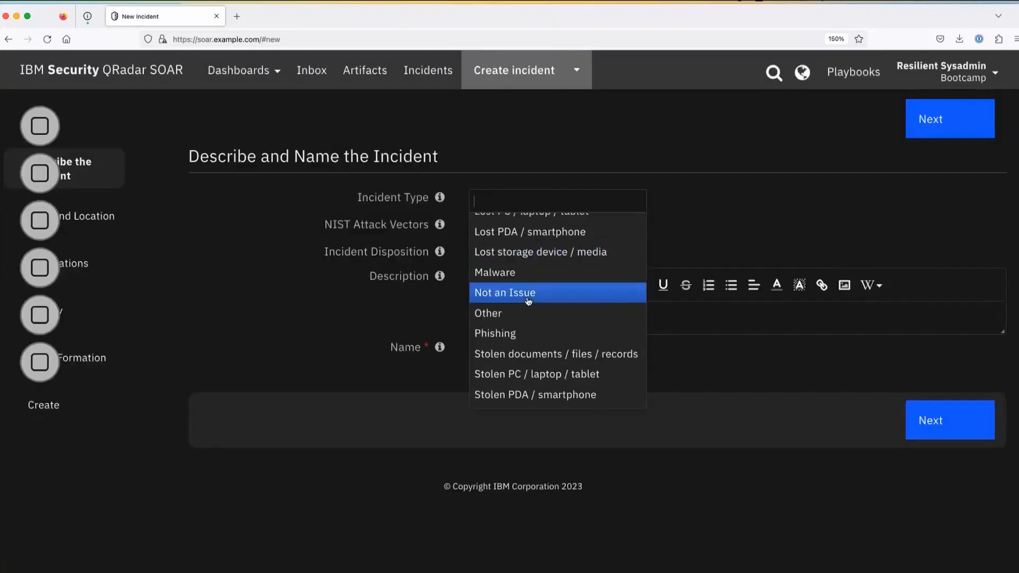
scroll(528, 301, "down", 2)
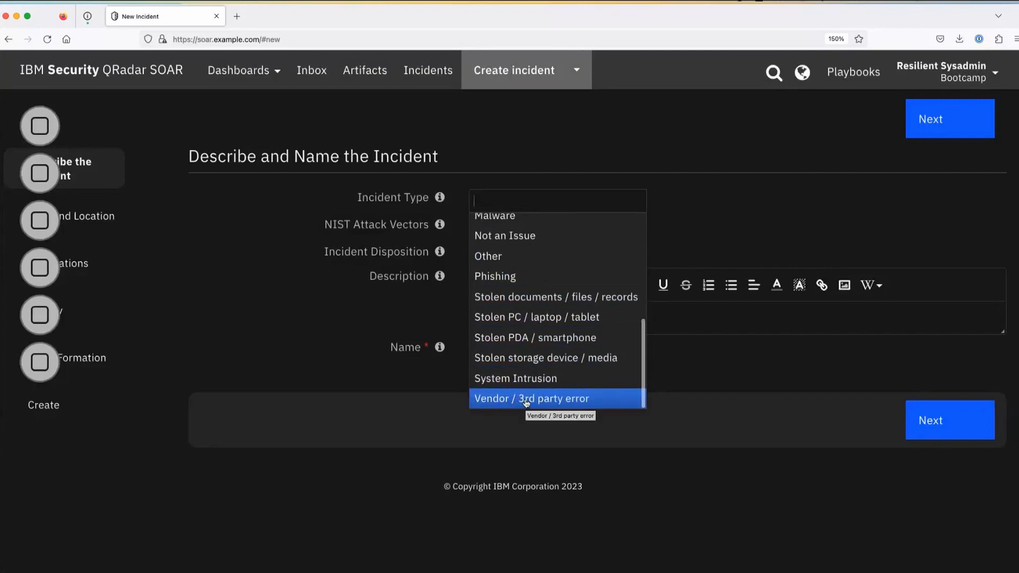
left_click(525, 402)
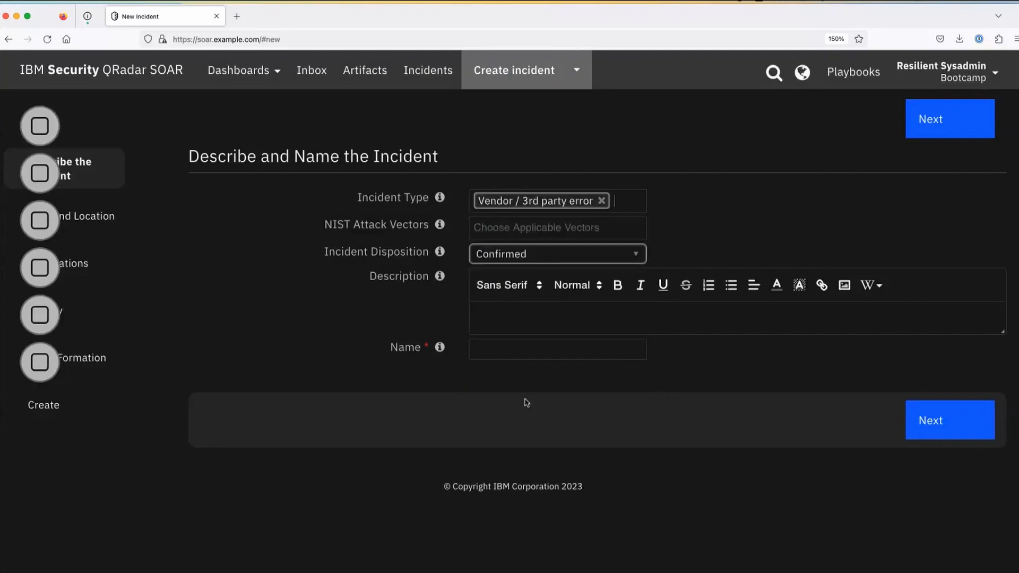
left_click(602, 201)
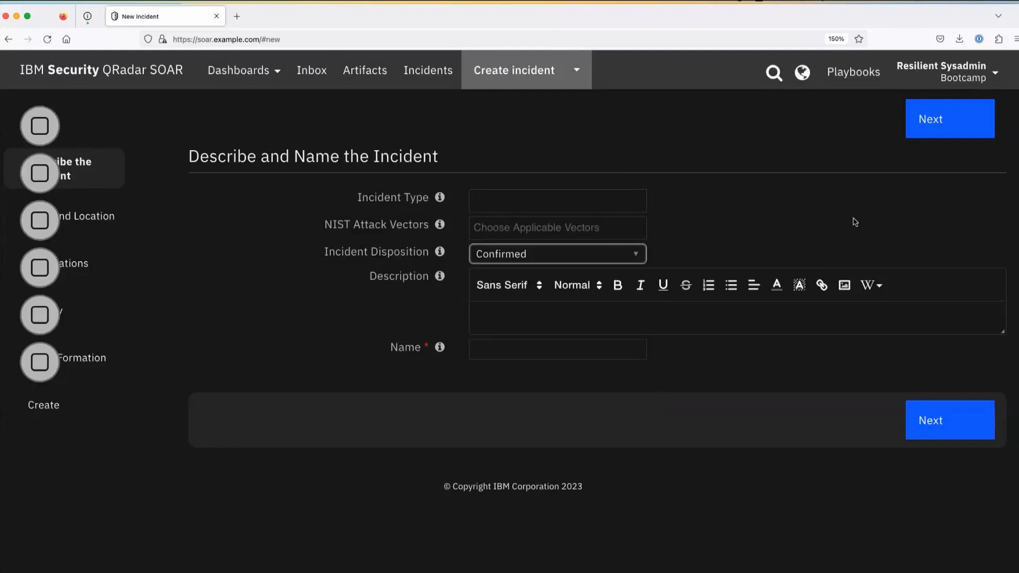
left_click(541, 200)
scroll(521, 389, "down", 3)
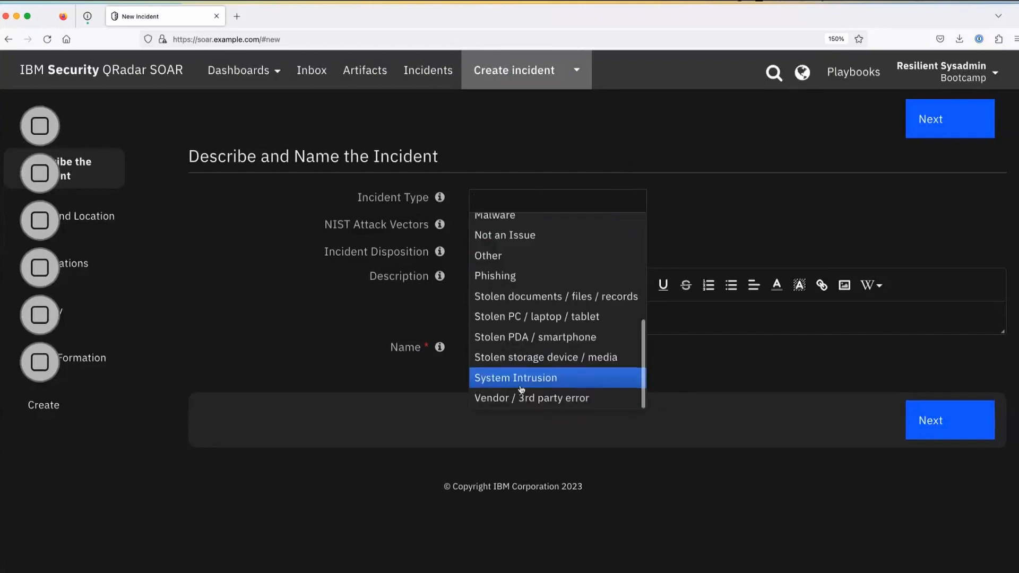
- Open the incident types in the customization settings and go to the end of the list
left_click(941, 71)
left_click(902, 130)
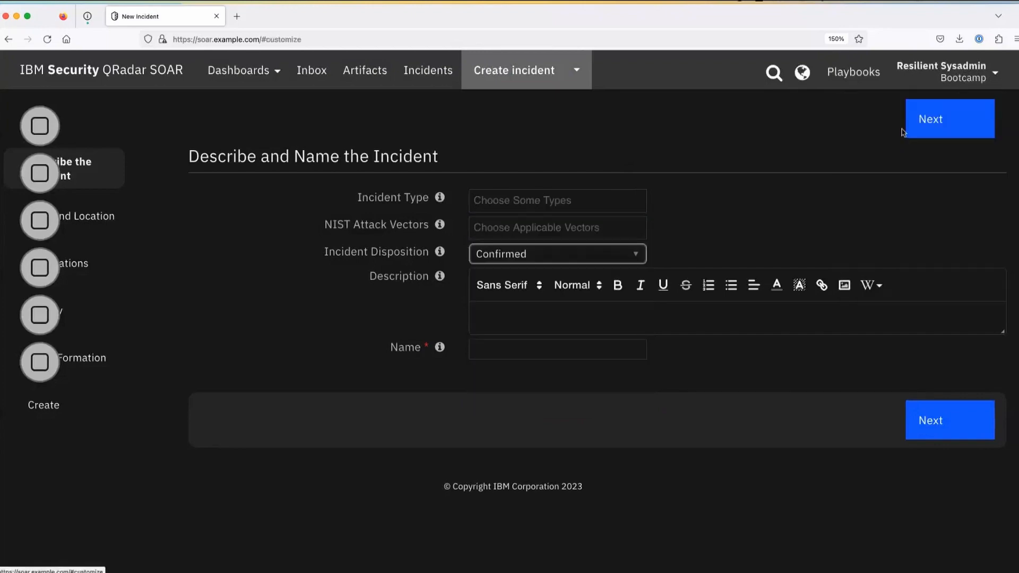
left_click(657, 186)
scroll(178, 403, "down", 4)
scroll(178, 403, "down", 5)
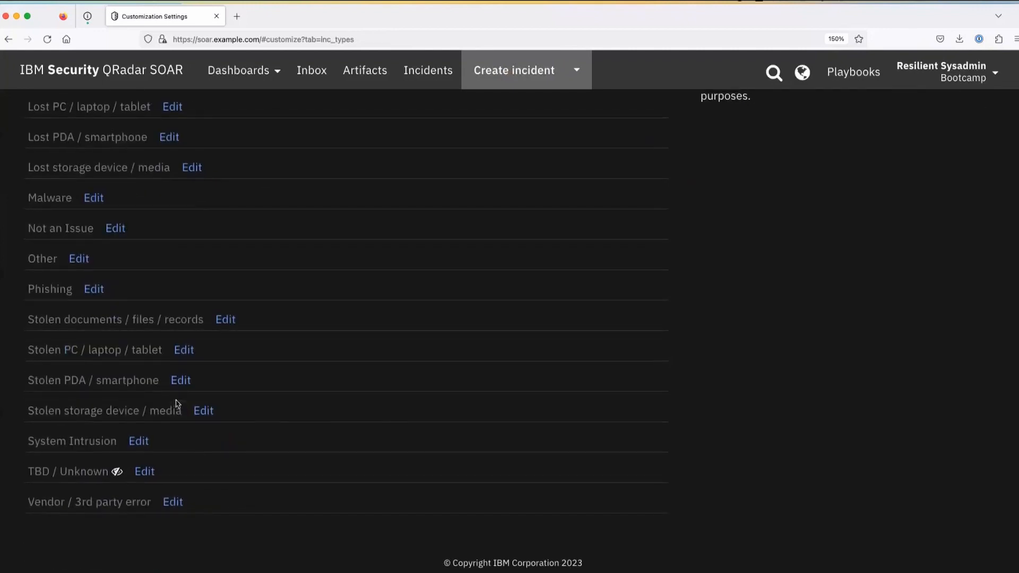
- Set the Vendor / 3rd party error incident type to hidden and save the change
left_click_drag(42, 502, 100, 503)
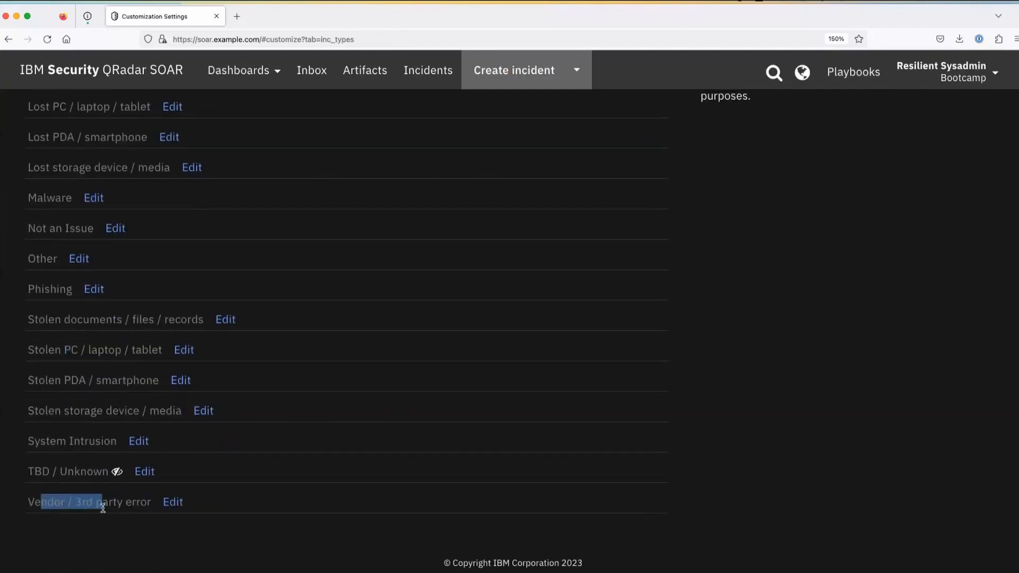
left_click(192, 528)
left_click(174, 503)
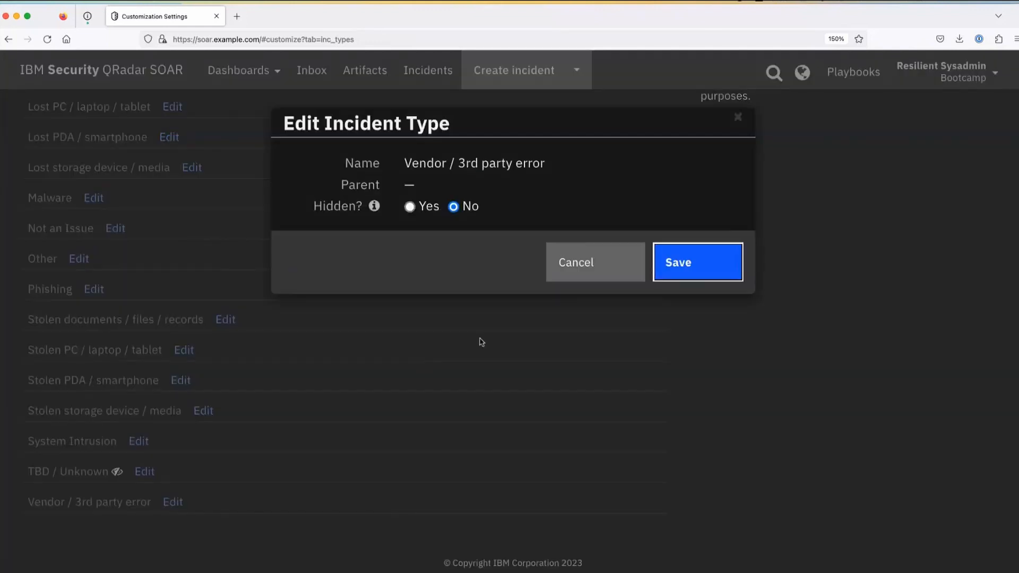
mouse_move(375, 212)
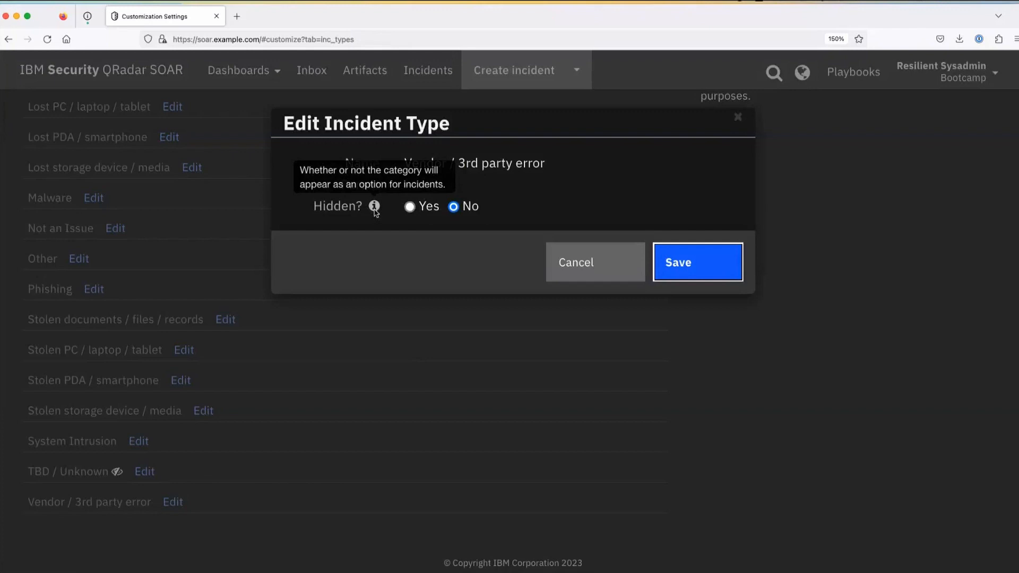
left_click(410, 208)
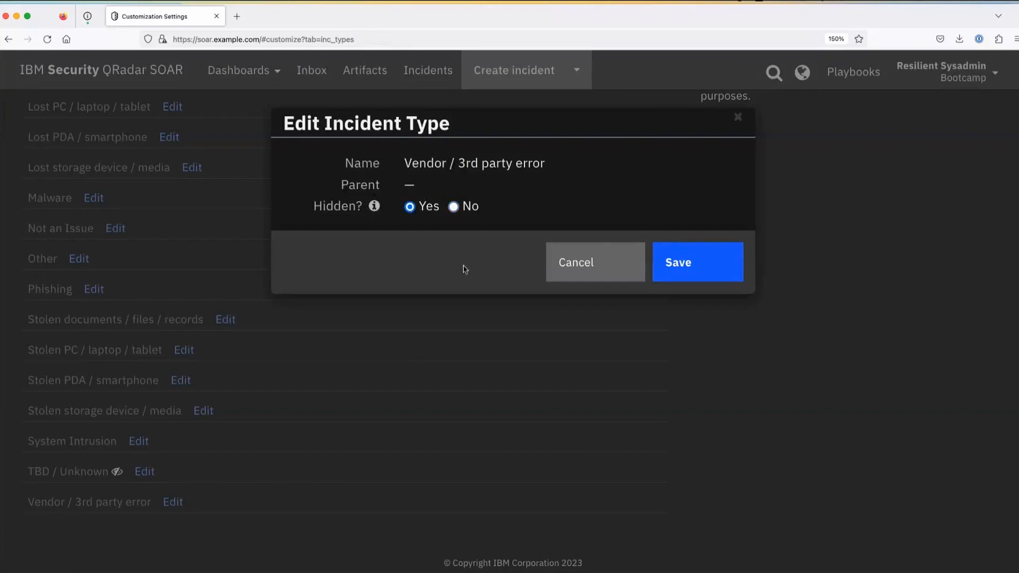
left_click(725, 273)
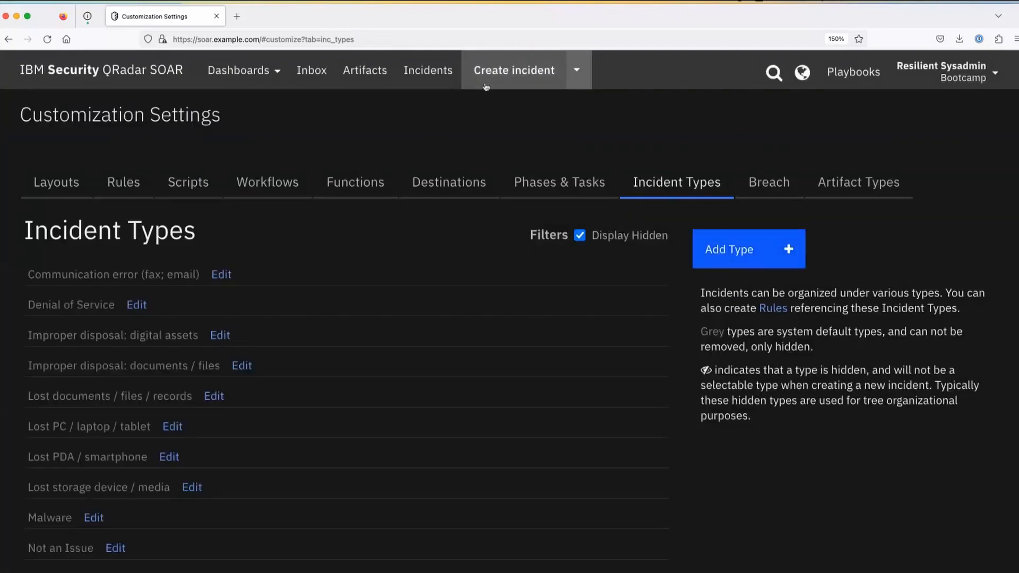
- Start another new incident, discarding the unnamed draft, and search its selectable incident types for "vendor"
left_click(497, 73)
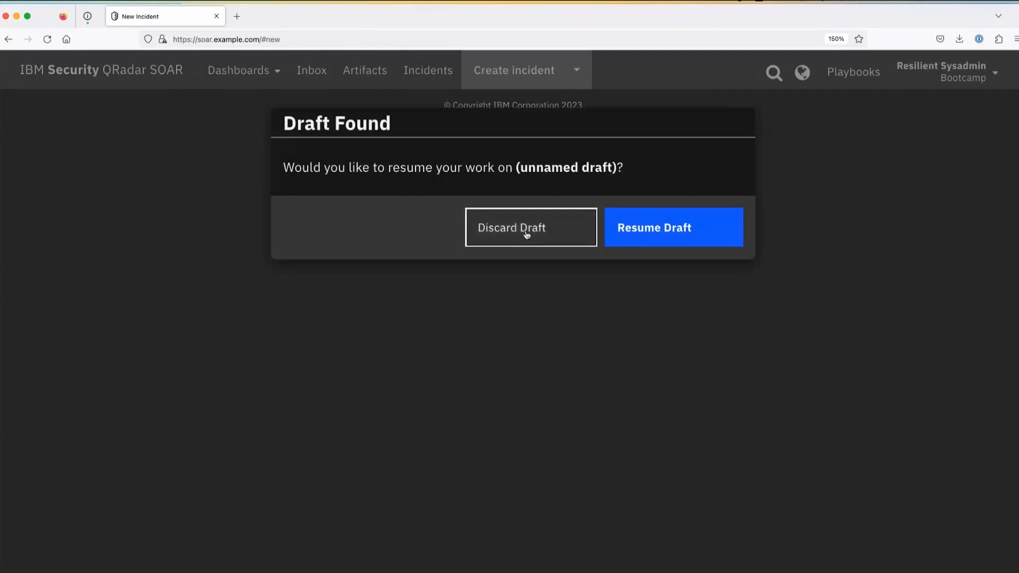
left_click(527, 234)
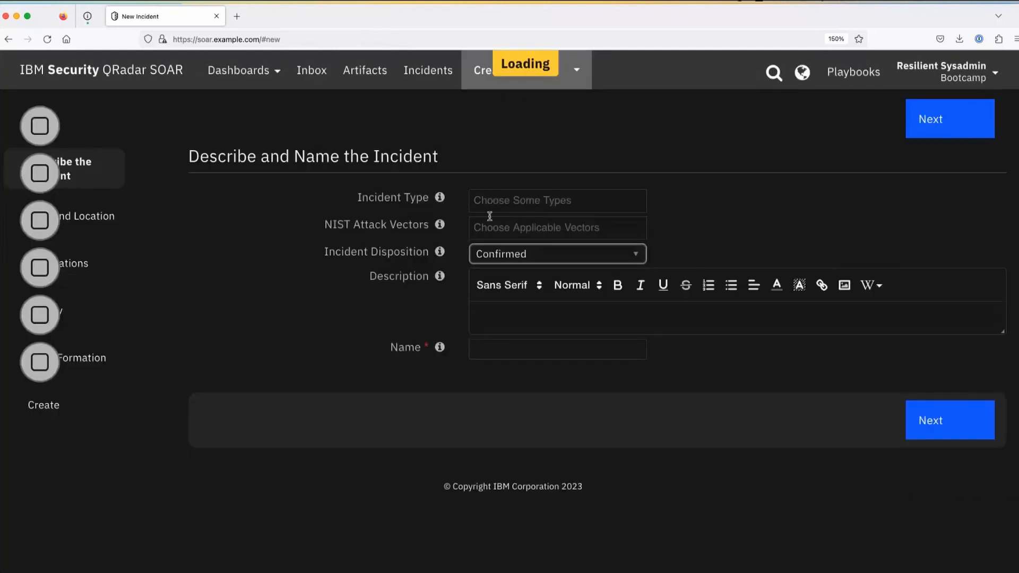
left_click(499, 201)
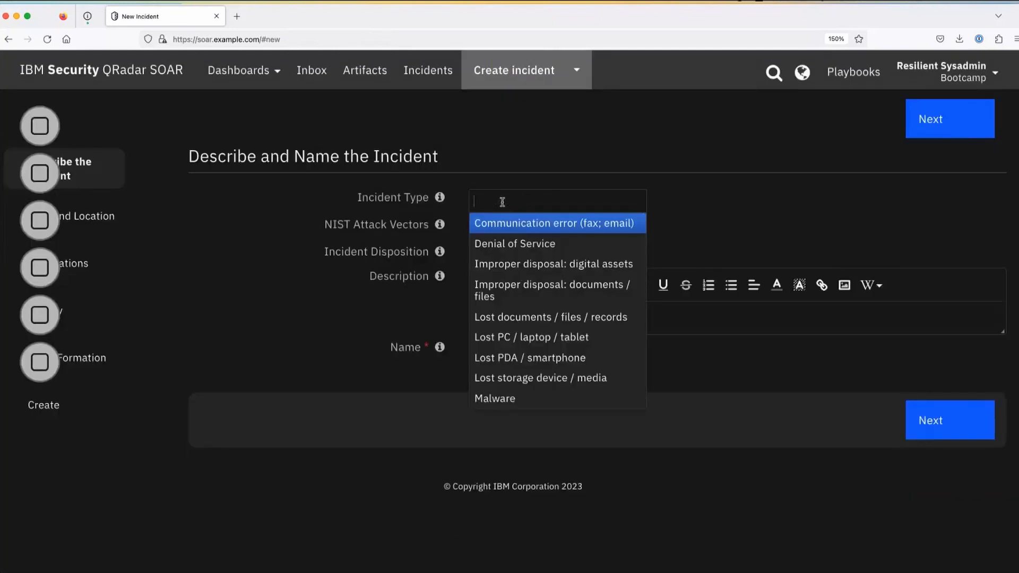
type("ven")
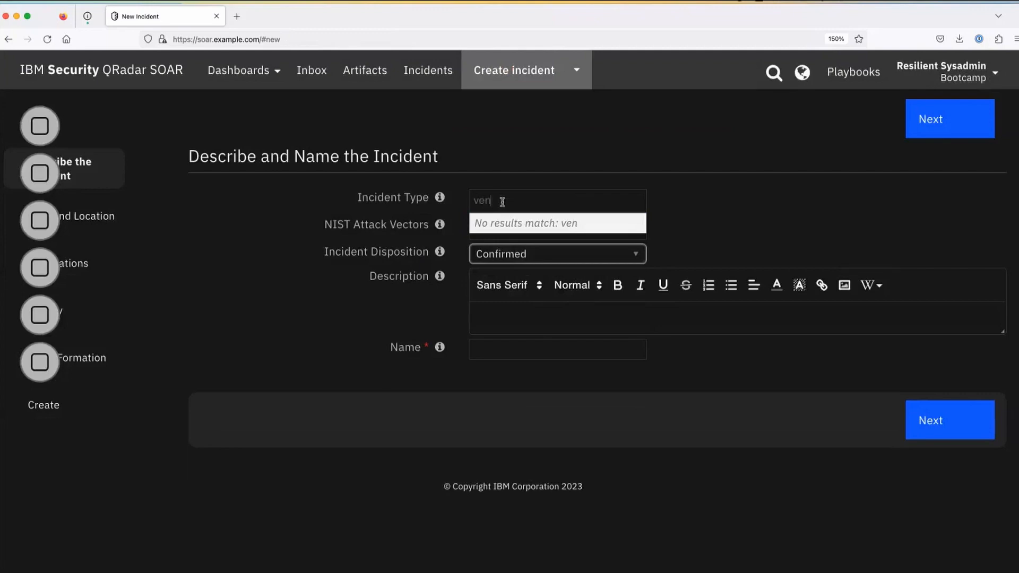
type("dor")
- Return to the list of incident types in the customization settings
left_click(955, 72)
left_click(868, 135)
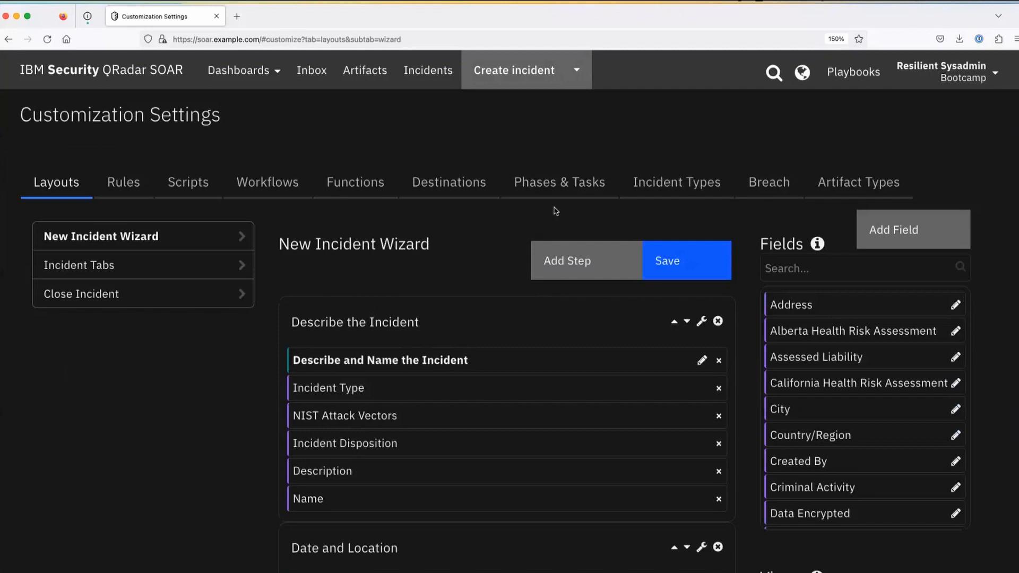
left_click(697, 184)
scroll(422, 394, "down", 2)
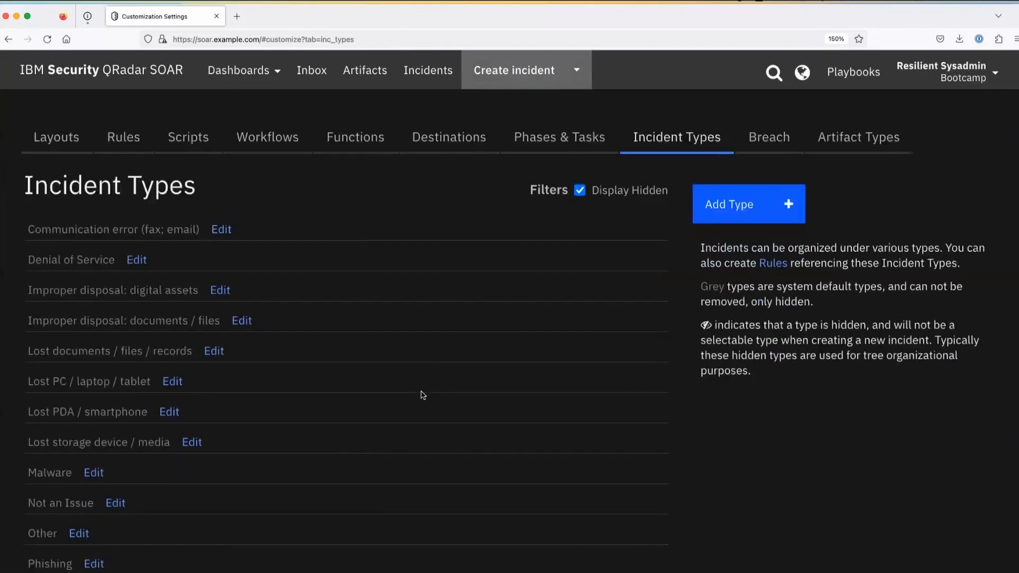
scroll(421, 395, "down", 1)
scroll(421, 394, "up", 1)
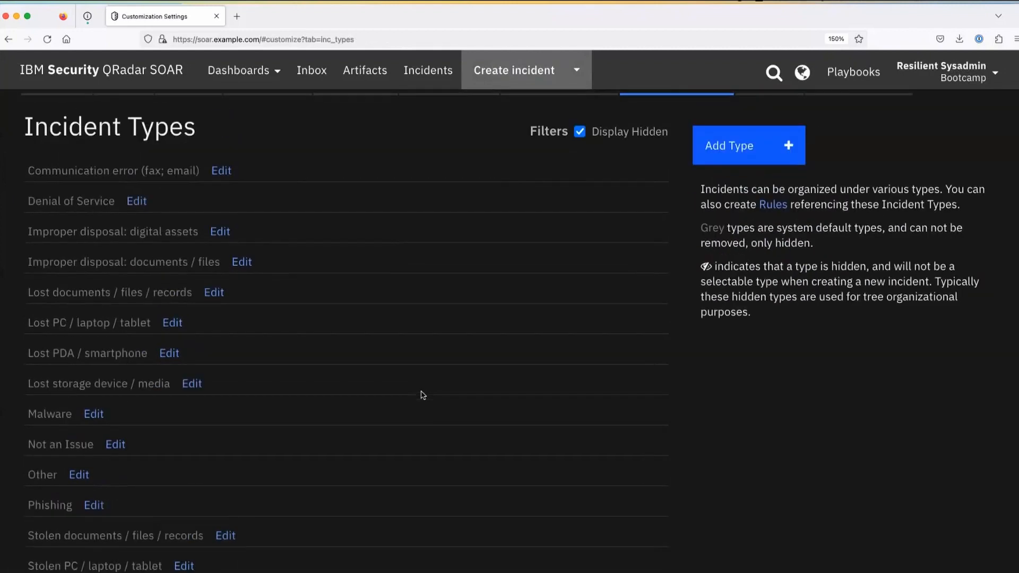
- Add an incident type named Custom Incident Type with no parent and not hidden
left_click(744, 147)
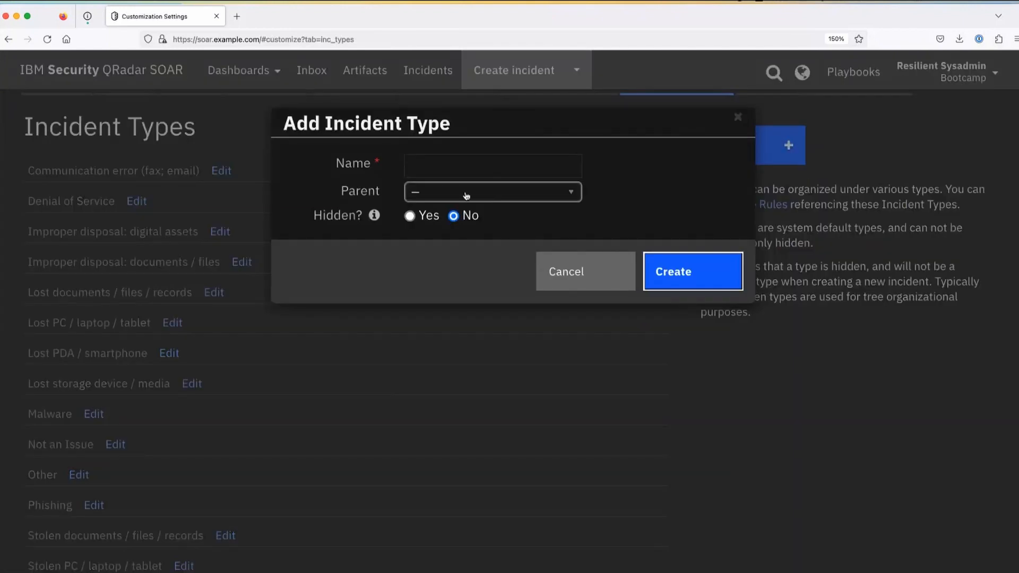
left_click(435, 163)
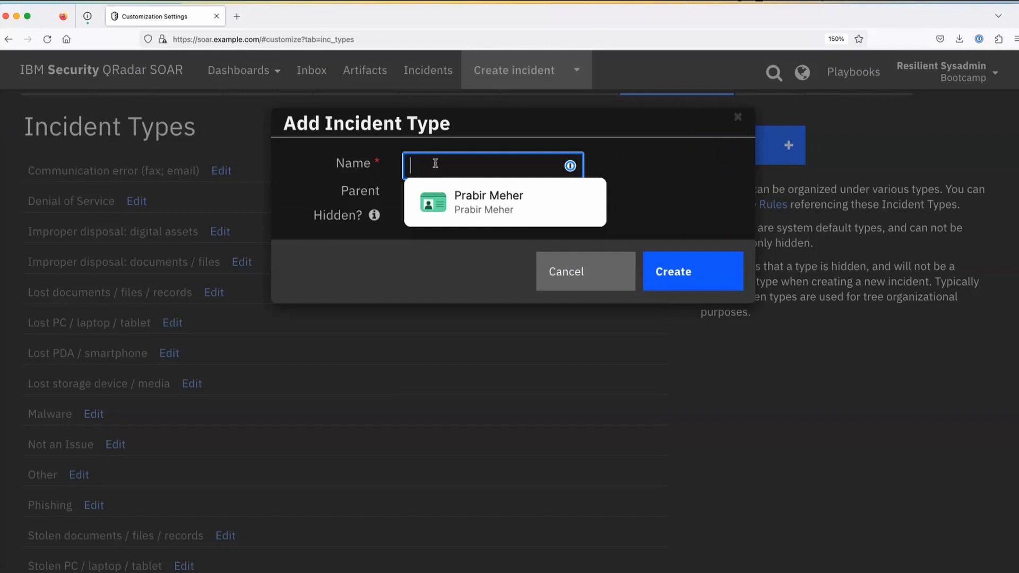
type("Custom Incident Type")
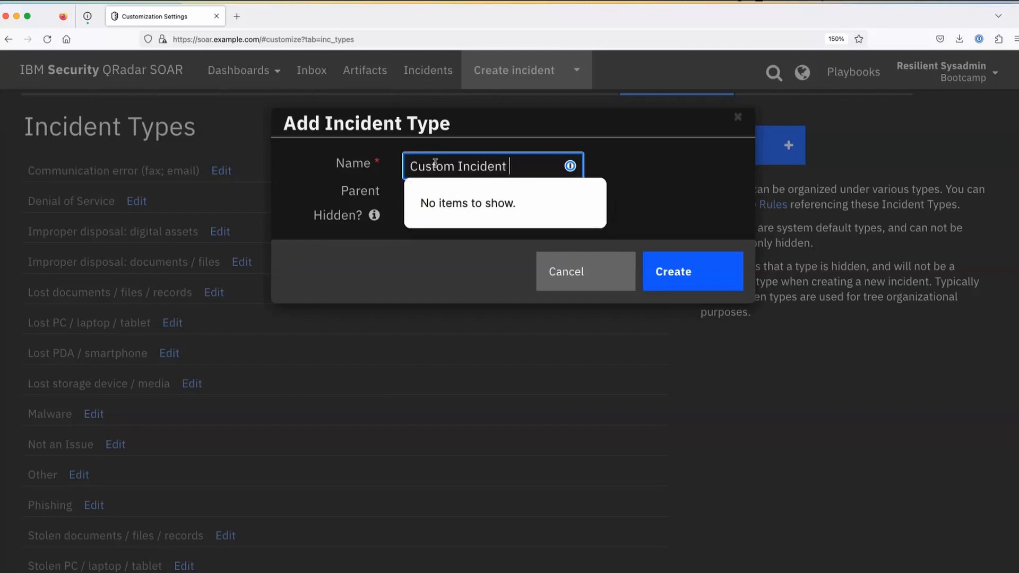
key("Tab")
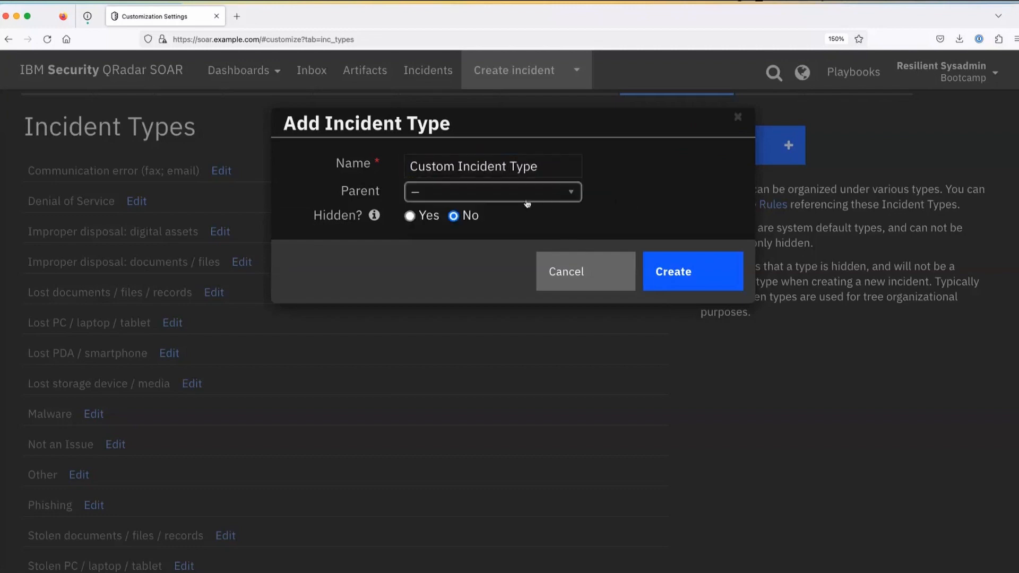
left_click(441, 193)
left_click(659, 211)
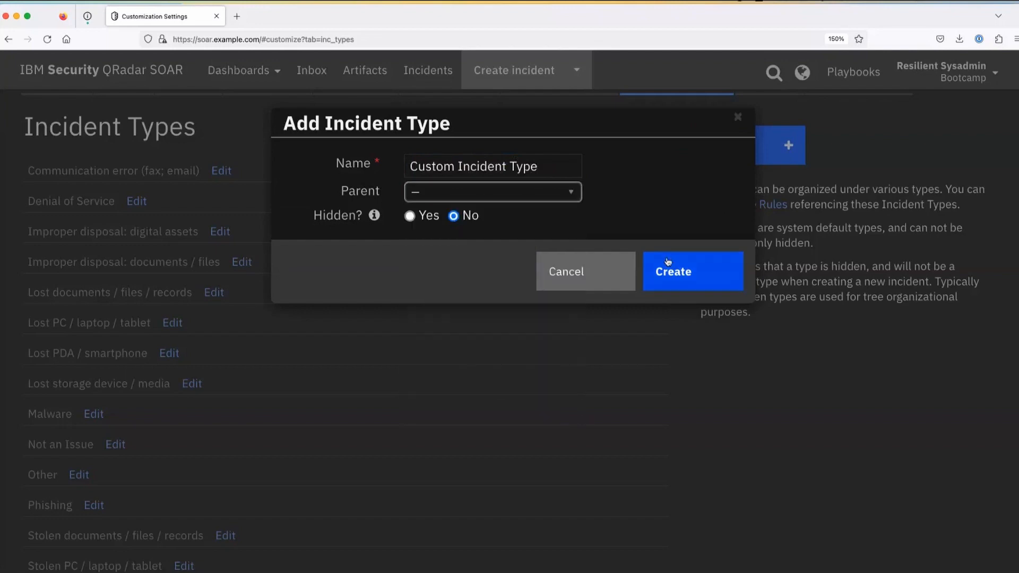
left_click(685, 286)
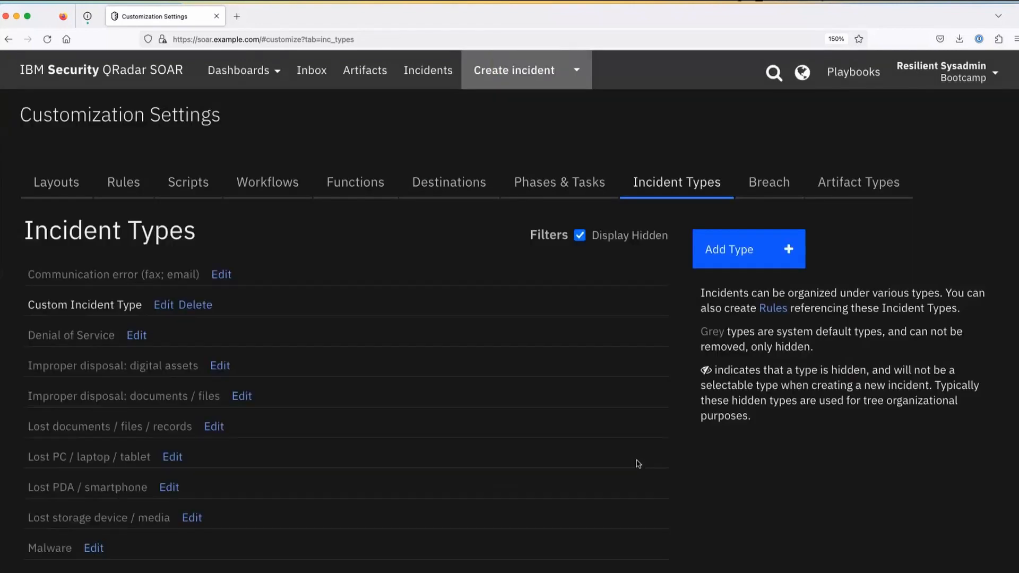
- Compare Custom Incident Type with the system default and hidden types in the incident types list
left_click_drag(26, 305, 138, 305)
scroll(316, 370, "down", 7)
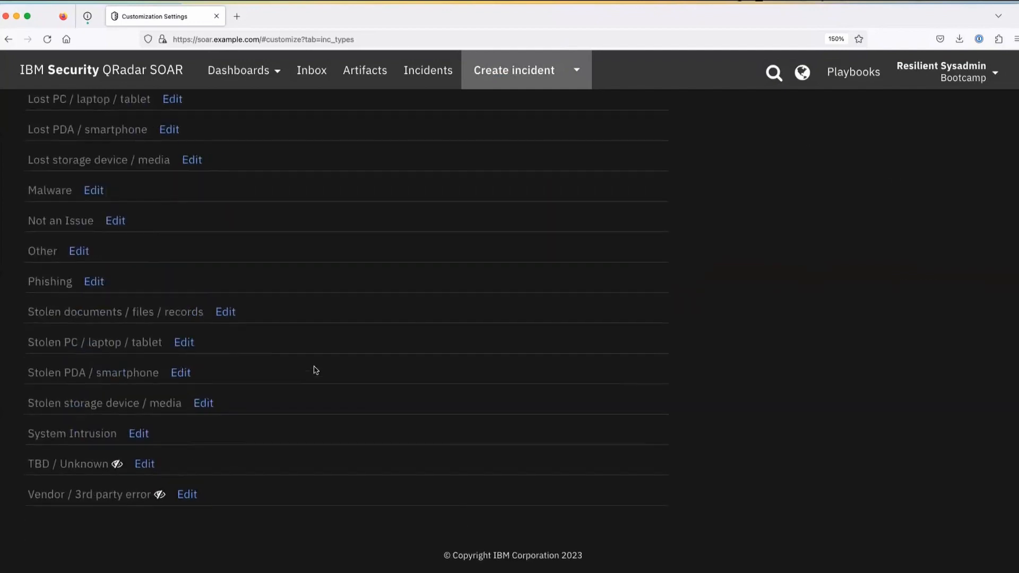
scroll(315, 370, "up", 5)
scroll(315, 370, "up", 2)
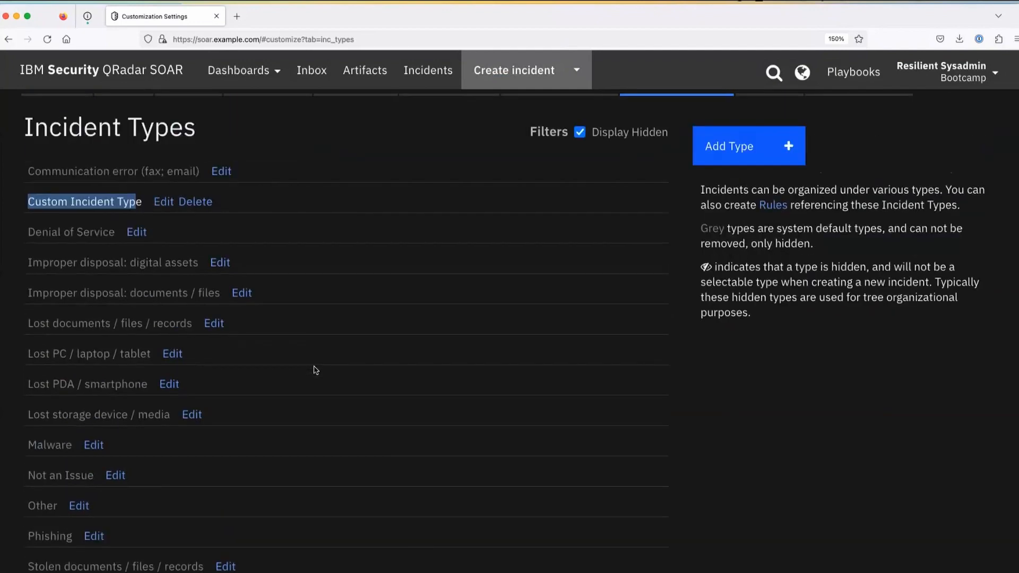
scroll(315, 369, "up", 2)
left_click(330, 281)
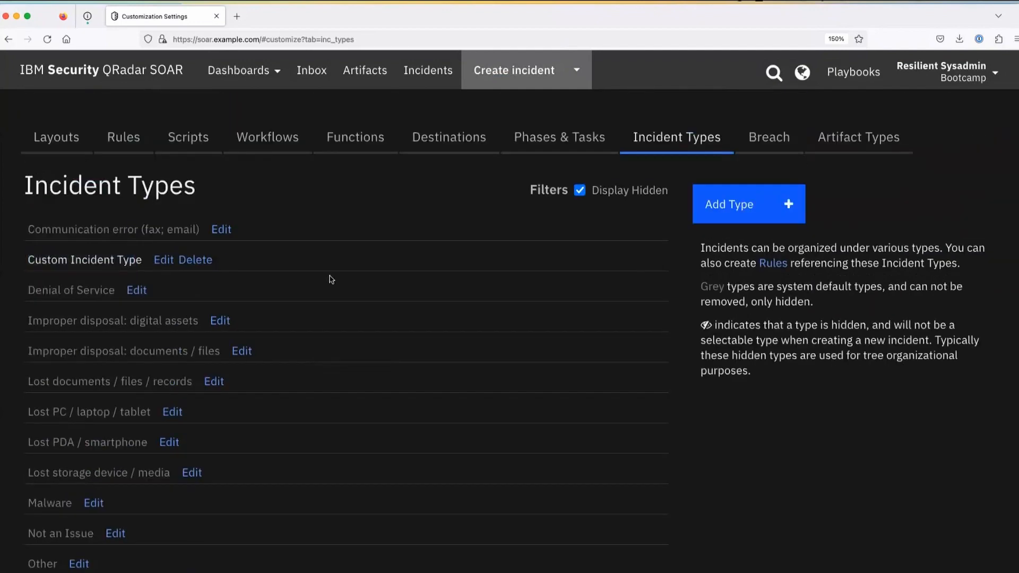
left_click_drag(30, 226, 138, 230)
left_click_drag(33, 258, 147, 262)
left_click(311, 284)
left_click_drag(28, 260, 135, 262)
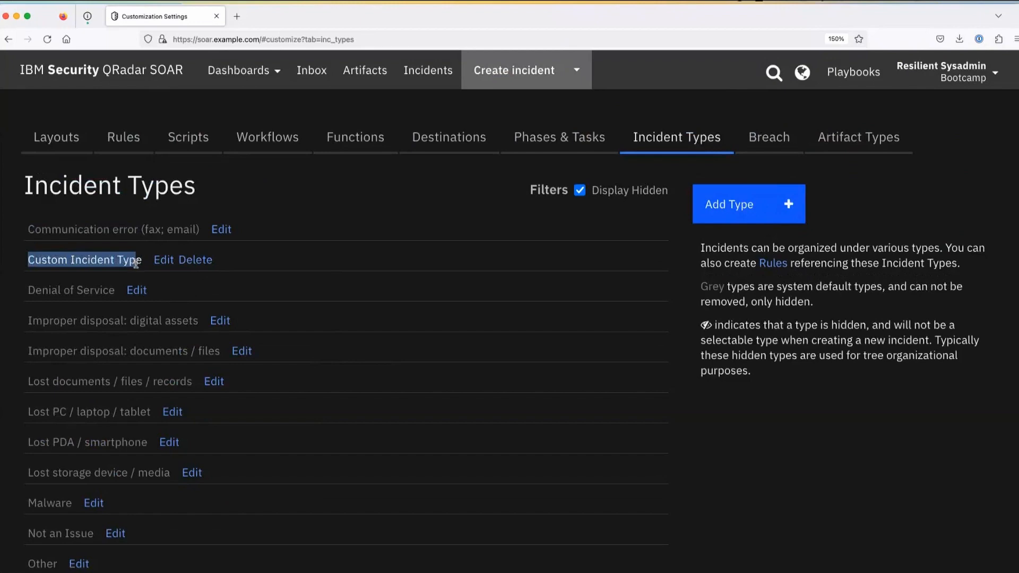
- View the edit settings and the delete confirmation of Custom Incident Type, cancelling both
left_click(165, 260)
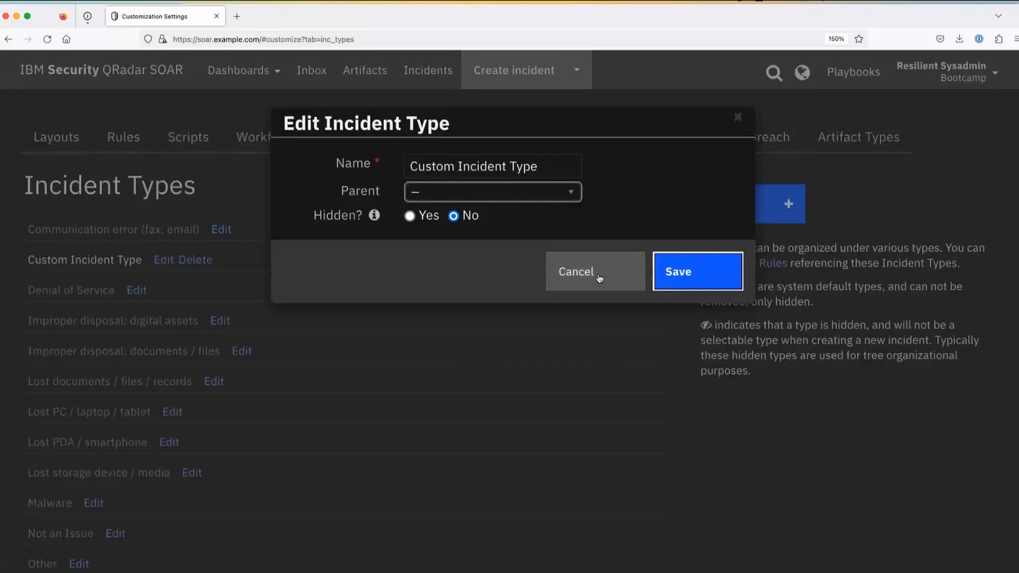
left_click(568, 274)
left_click(195, 260)
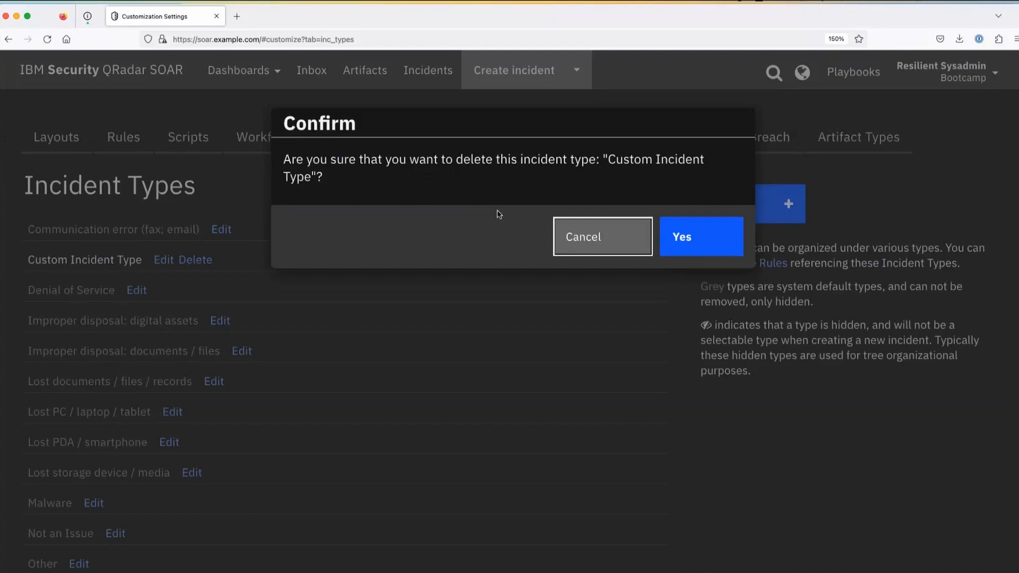
left_click(594, 243)
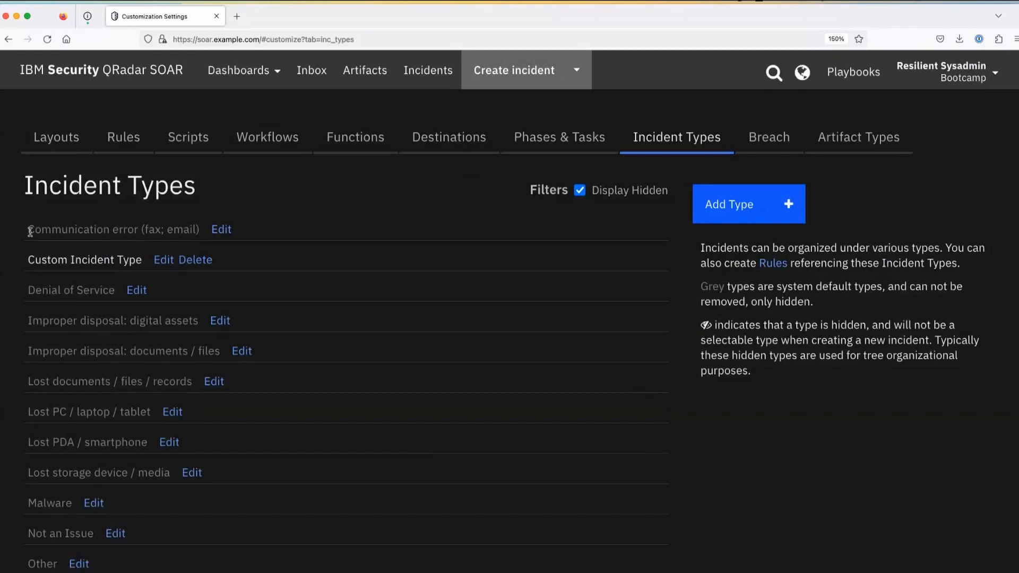
- Start a new incident from the incidents list, discarding the unnamed draft, and set its incident type to Malware
left_click_drag(28, 229, 106, 366)
left_click(110, 474)
scroll(109, 473, "down", 3)
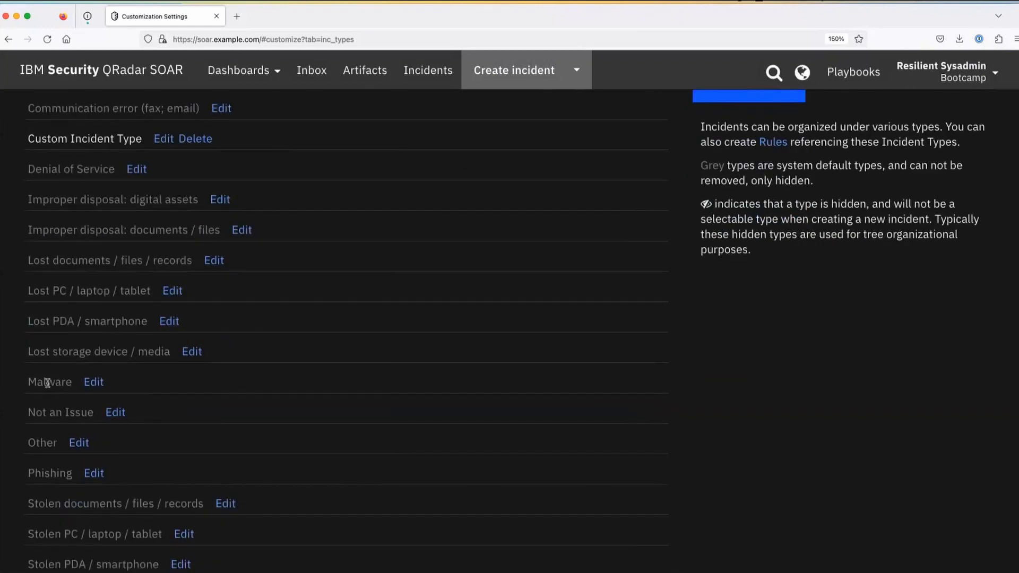
left_click(426, 73)
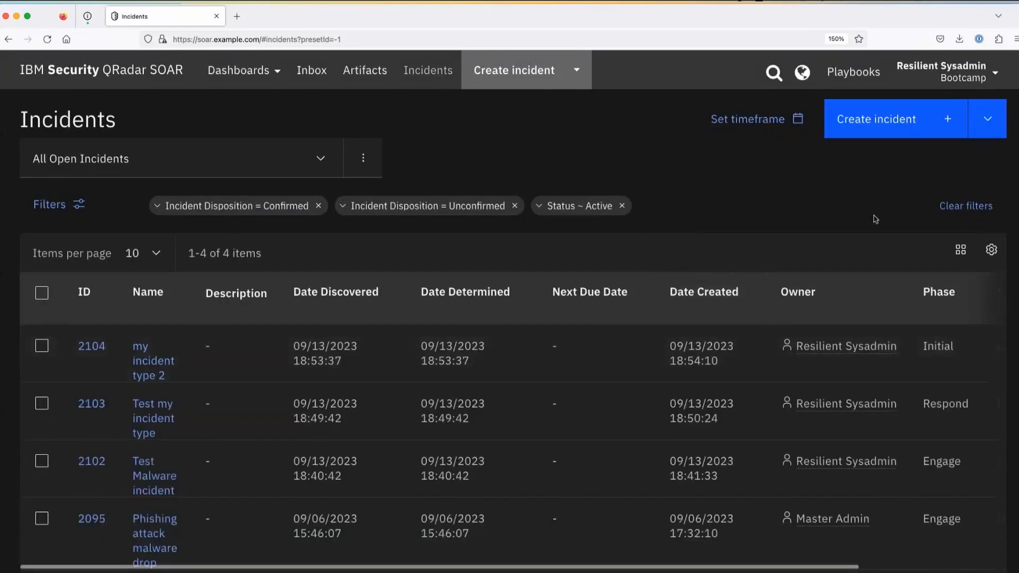
left_click(883, 126)
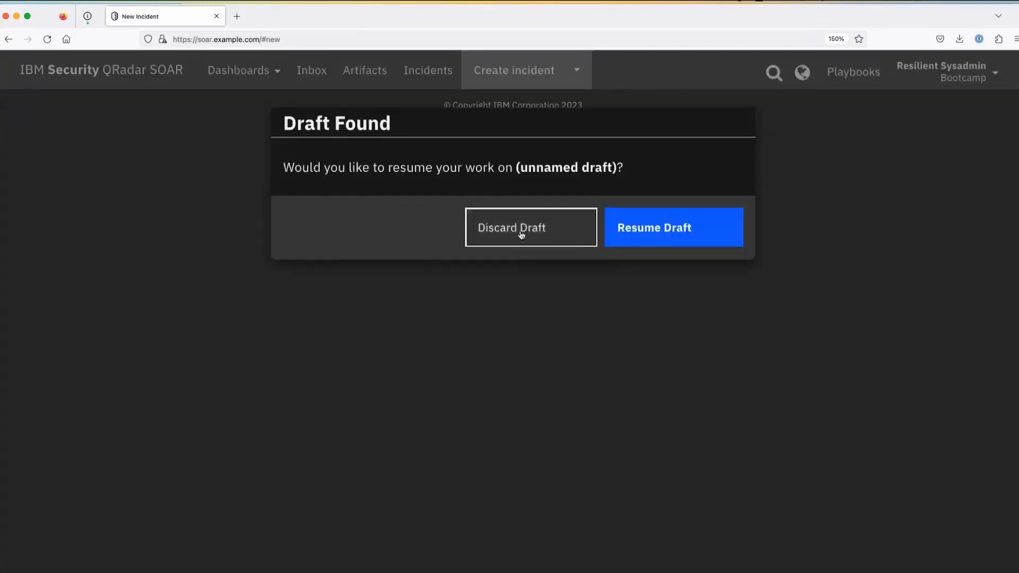
left_click(520, 230)
left_click(491, 207)
type("mal")
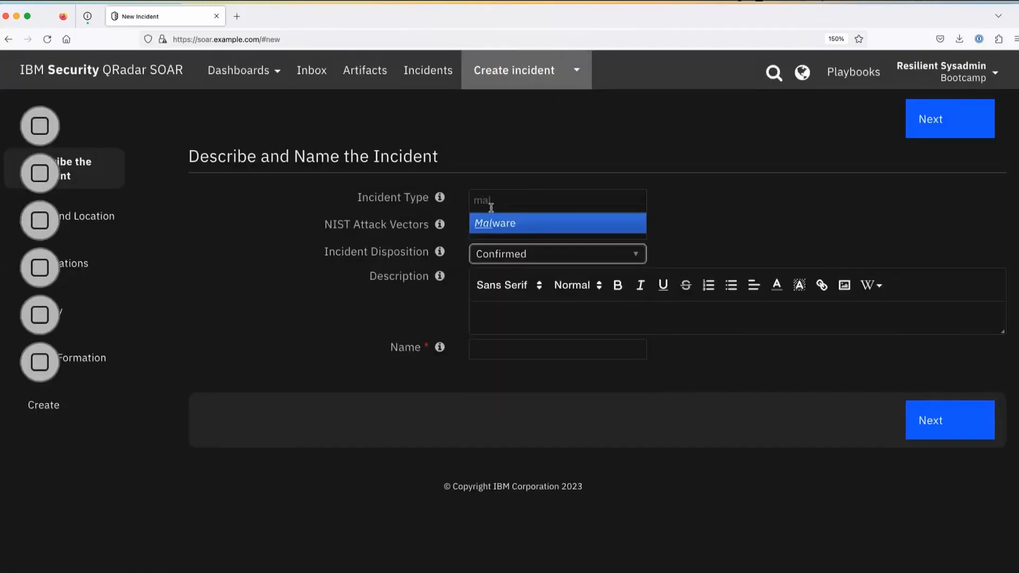
left_click(505, 221)
- Name the new incident "Day 3 soar bootcamp demo"
left_click(576, 350)
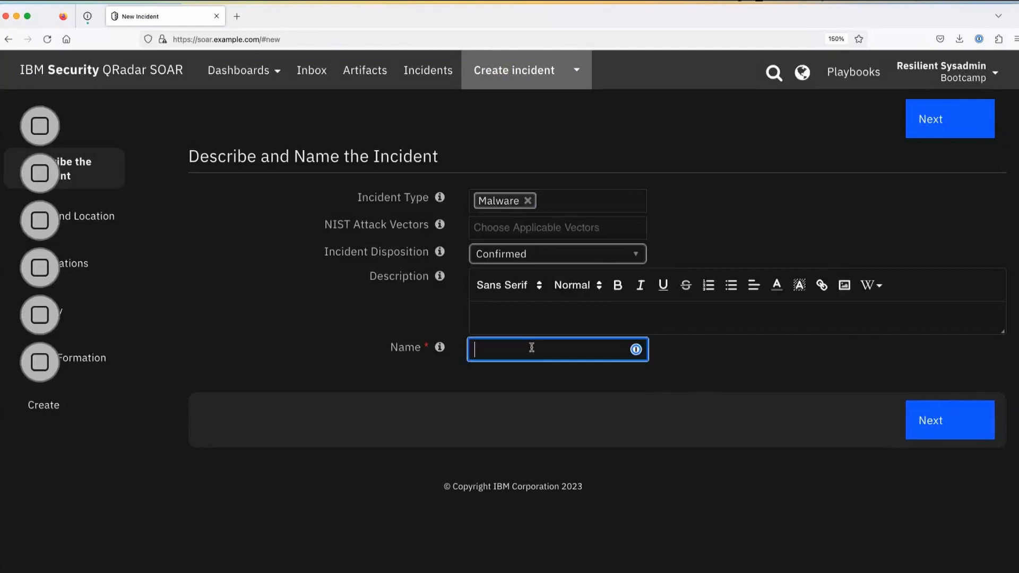
type("Day 3")
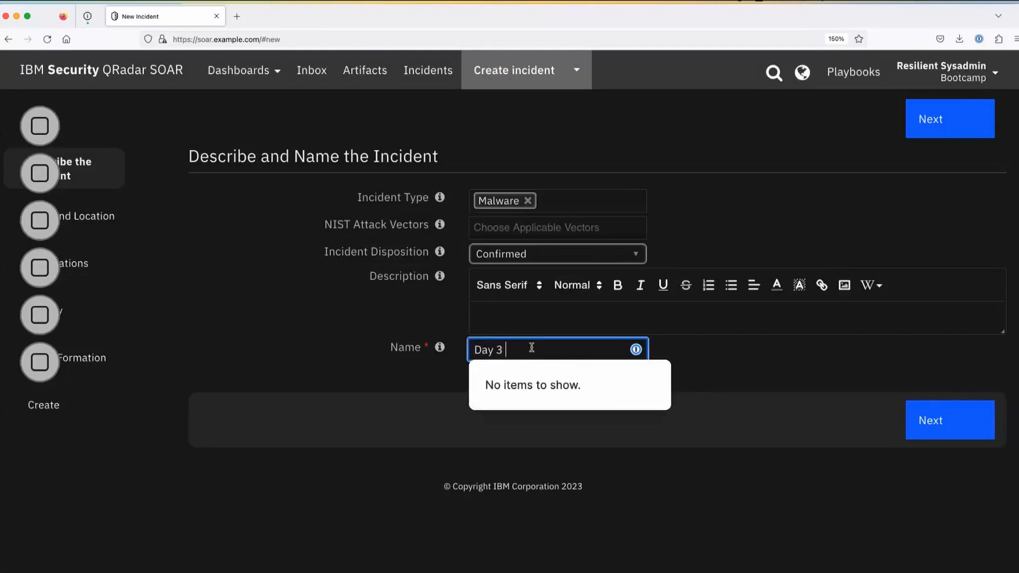
type(" soar bootam")
key("BackSpace")
key("BackSpace")
type("camp demo")
left_click(745, 395)
- Go through the remaining wizard pages with their default values and create the incident
left_click(943, 120)
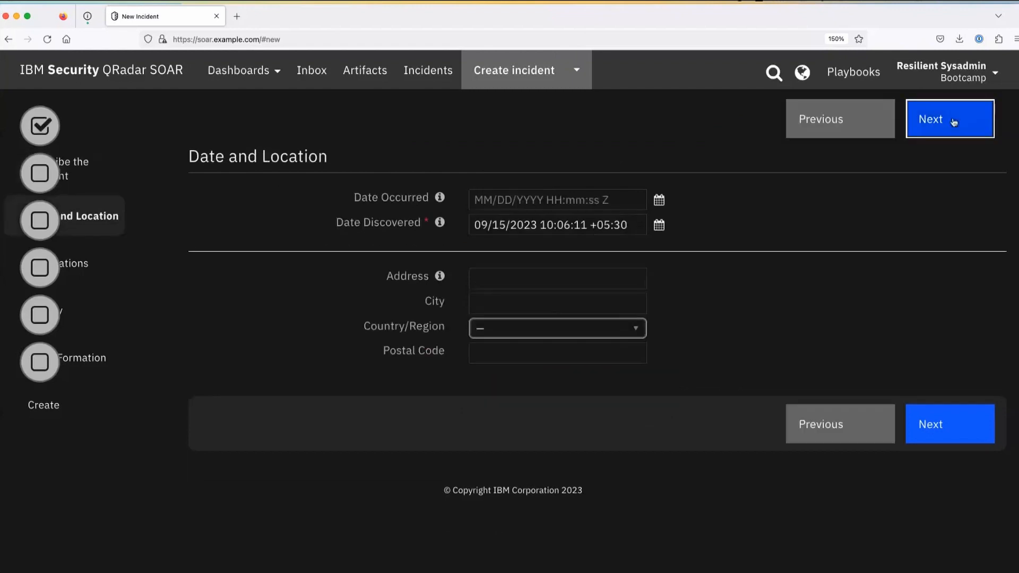
left_click(945, 121)
left_click(946, 122)
left_click(945, 123)
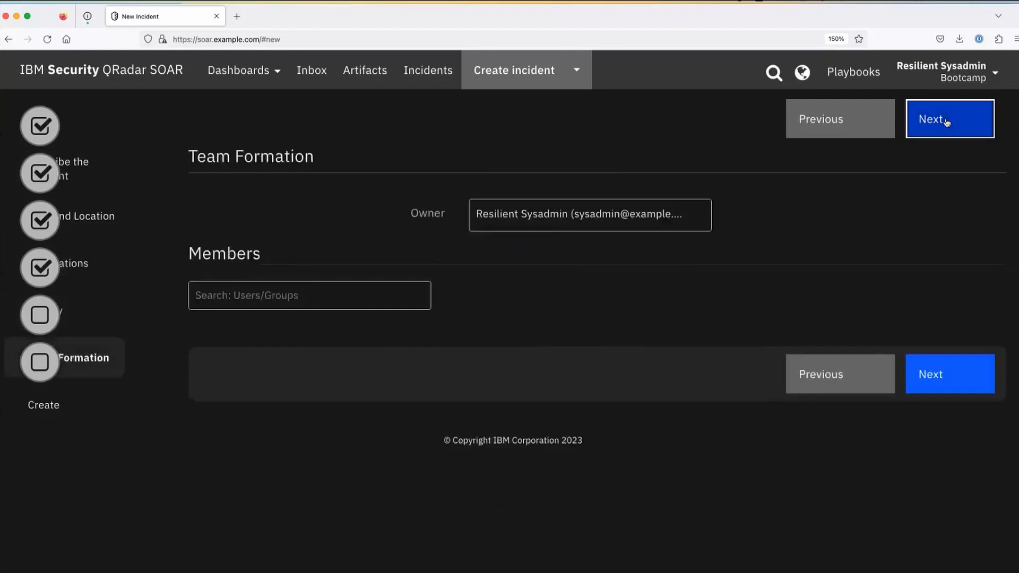
left_click(936, 122)
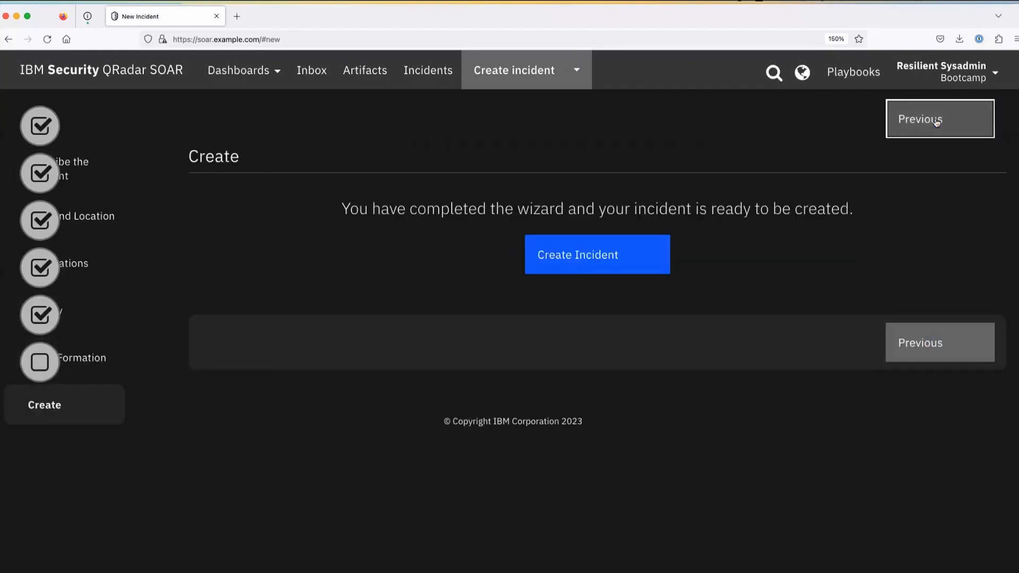
left_click(572, 248)
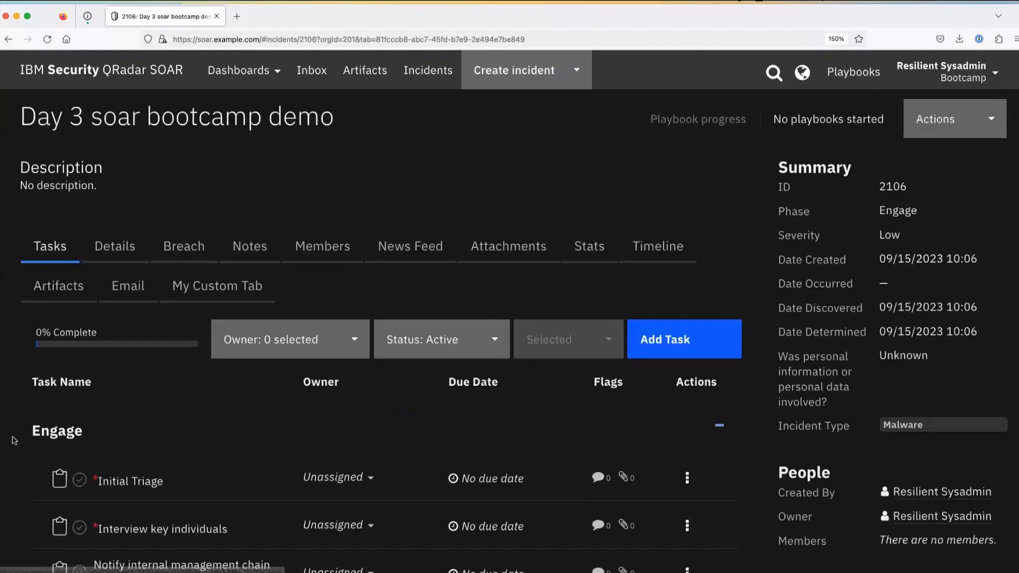
- Examine the incident's Engage phase tasks, including the instructions for Initial Triage and Interview key individuals
scroll(15, 440, "down", 2)
scroll(14, 440, "down", 2)
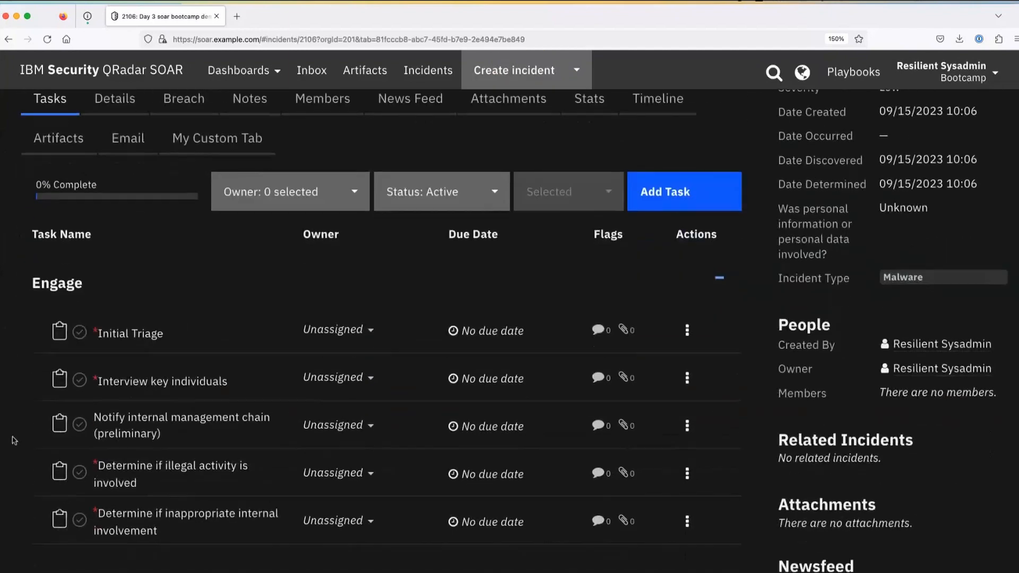
scroll(15, 440, "down", 5)
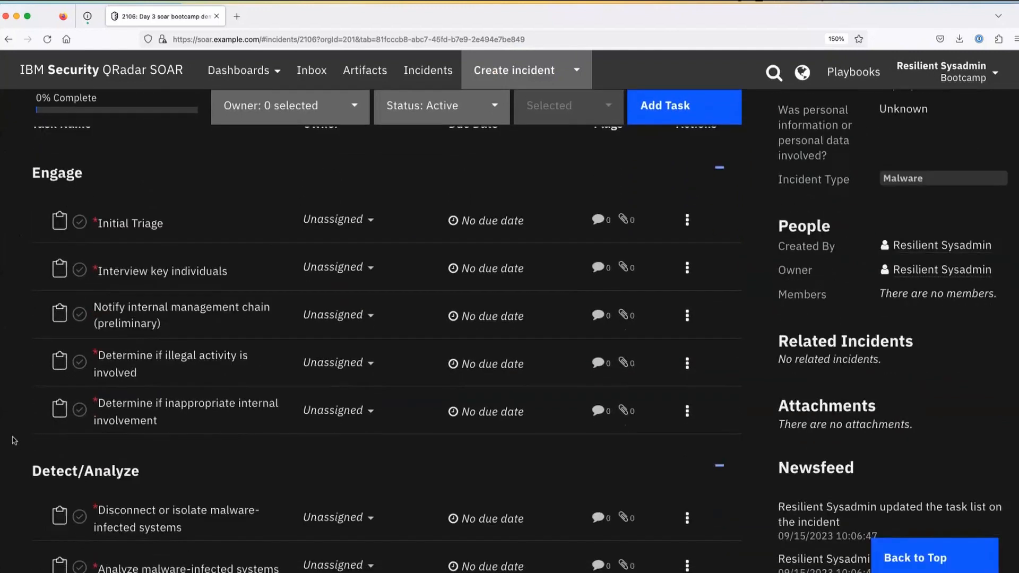
scroll(15, 440, "up", 4)
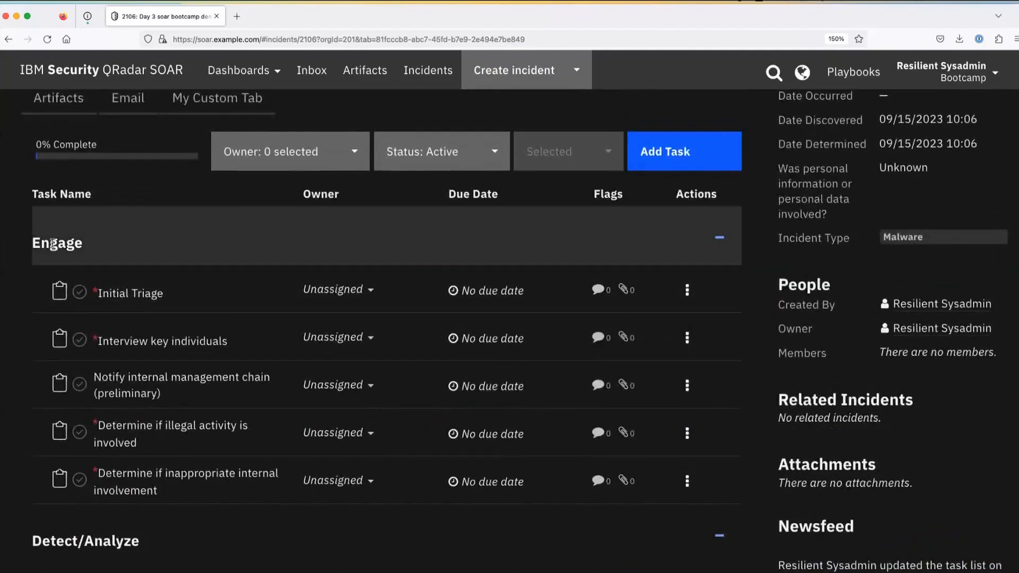
scroll(37, 241, "up", 1)
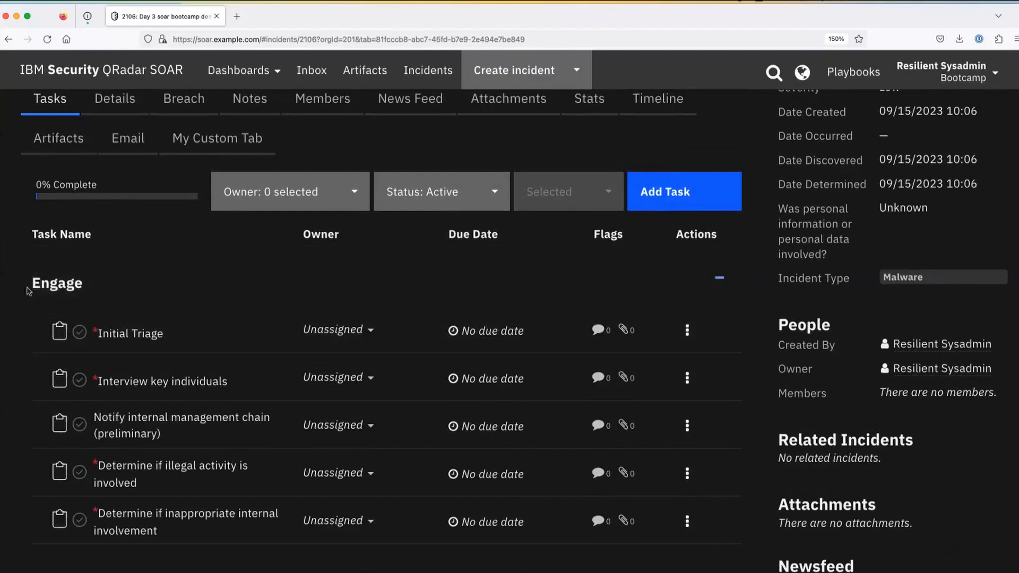
scroll(103, 407, "down", 1)
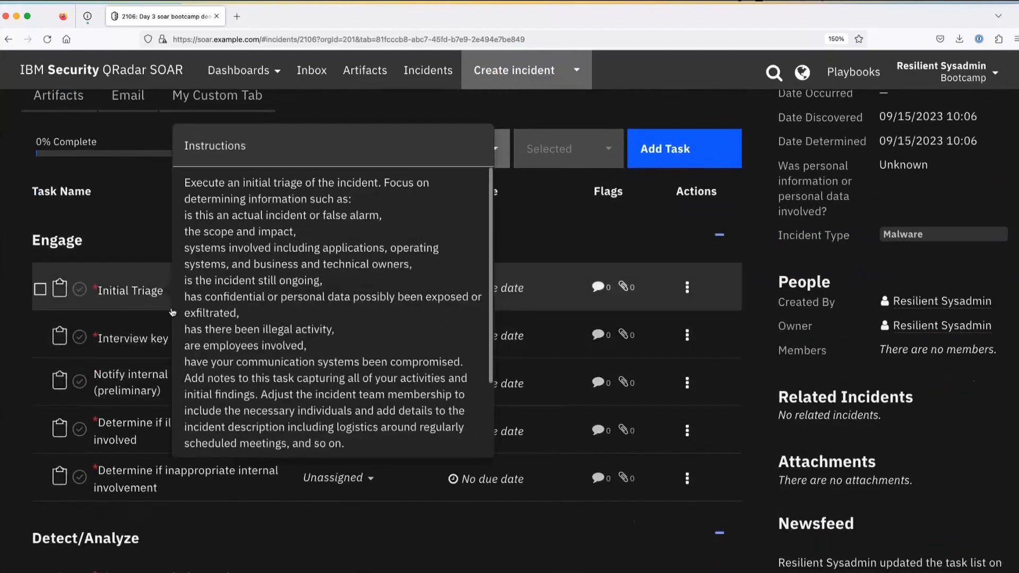
mouse_move(168, 346)
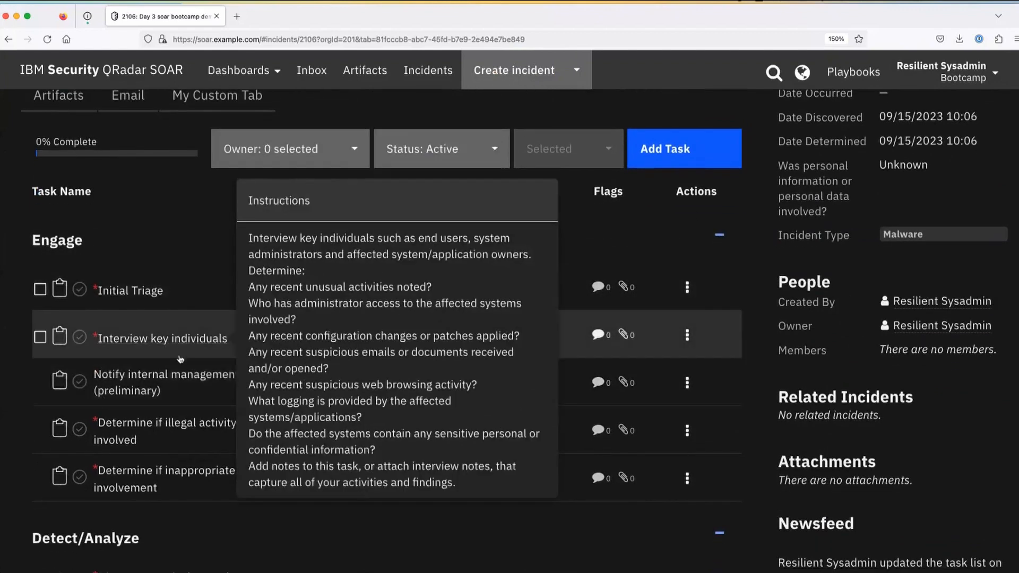
- Review the Detect/Analyze, Respond and Post-Incident tasks, including the instructions for Investigate Exposure of Personal Information/Data
scroll(164, 405, "down", 3)
scroll(164, 405, "down", 5)
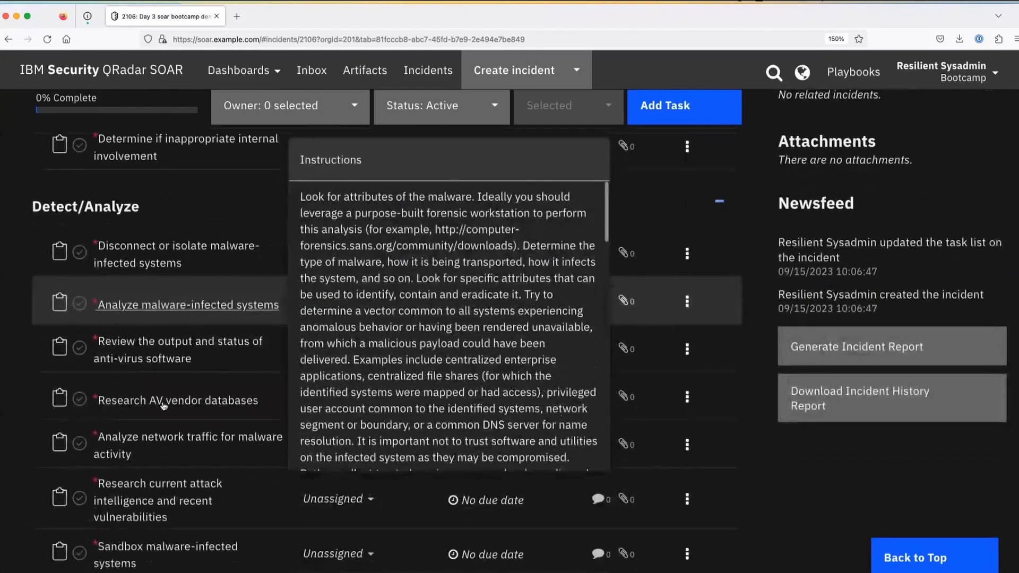
scroll(164, 405, "down", 10)
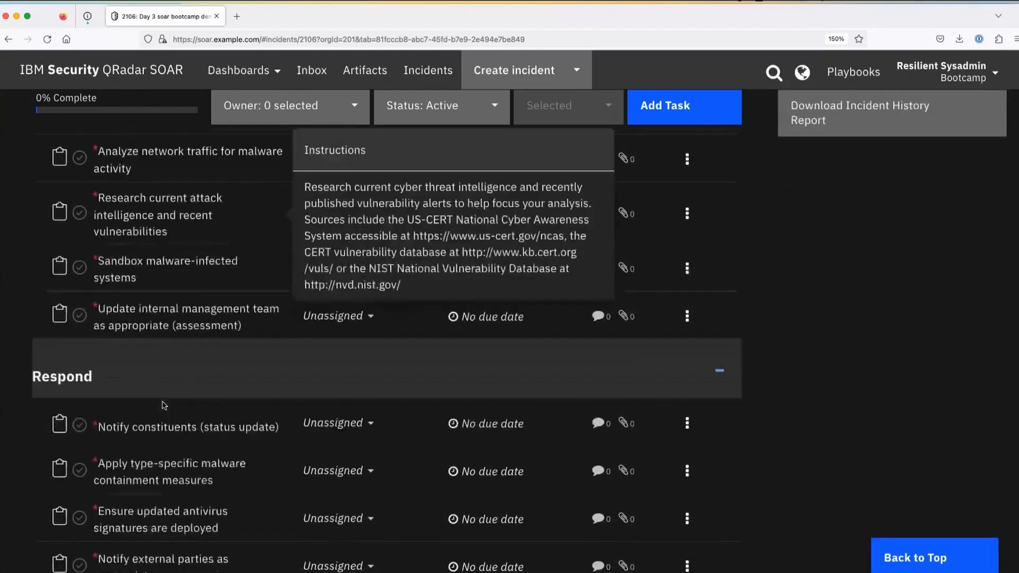
scroll(164, 405, "up", 2)
scroll(164, 405, "down", 9)
scroll(164, 406, "up", 10)
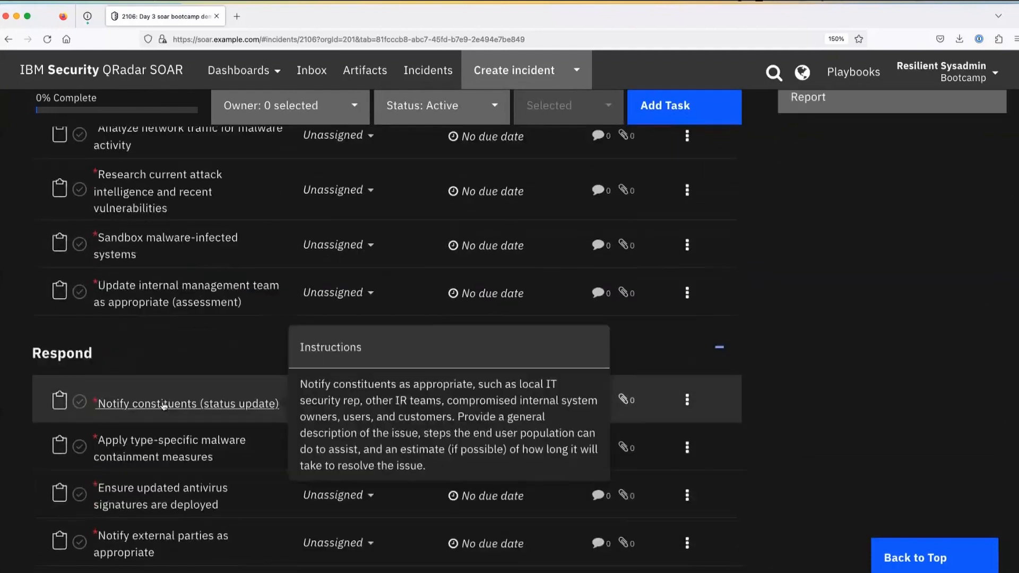
scroll(164, 405, "down", 15)
scroll(164, 404, "down", 3)
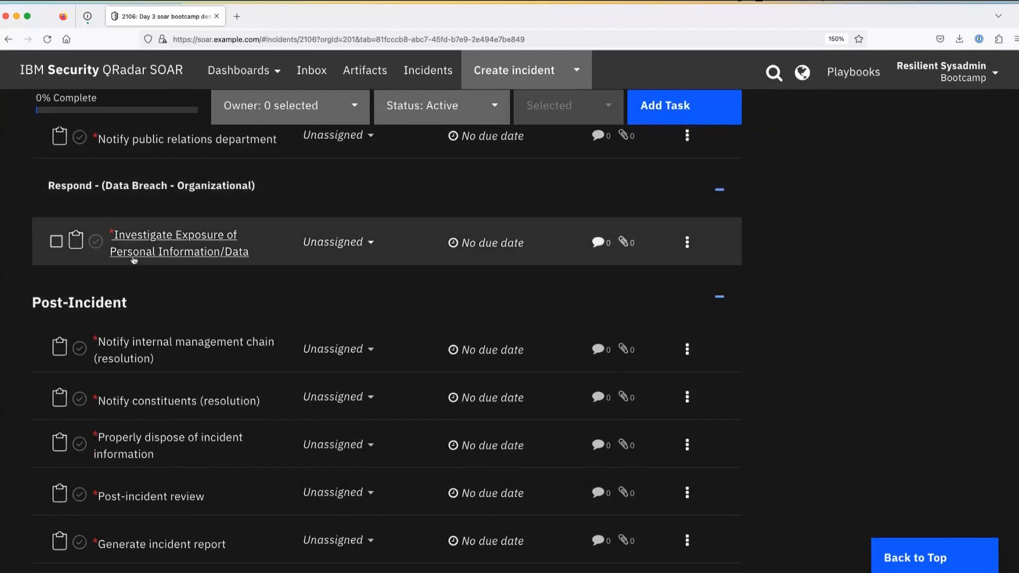
mouse_move(142, 244)
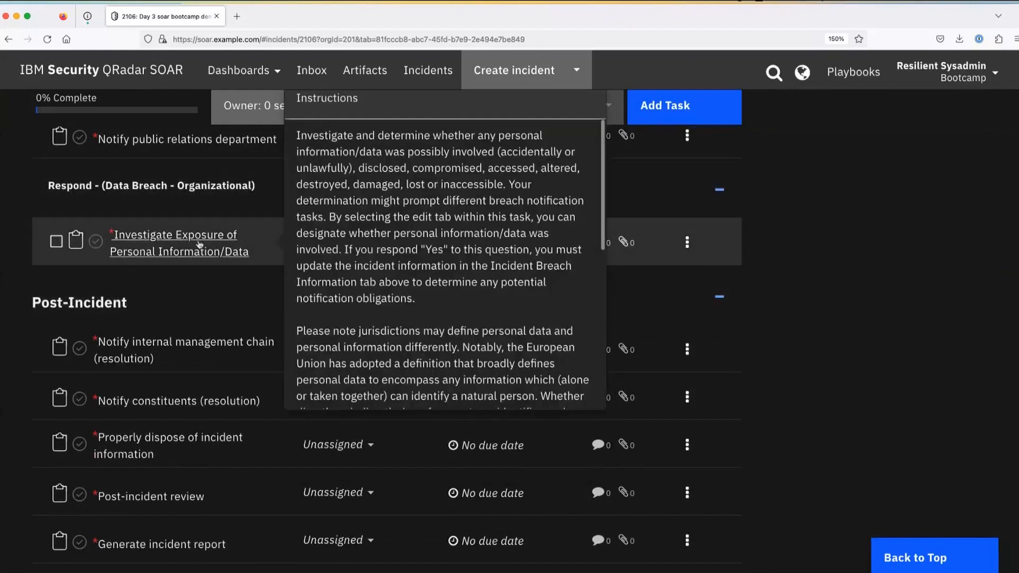
mouse_move(246, 354)
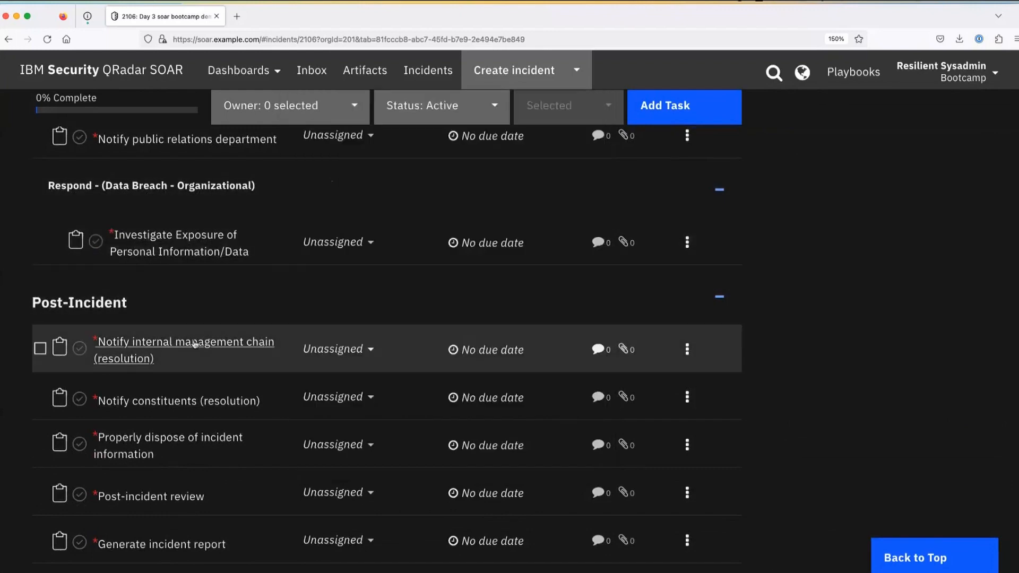
- Review the Post-Incident tasks, including the instructions for Notify internal management chain (resolution)
scroll(143, 363, "down", 2)
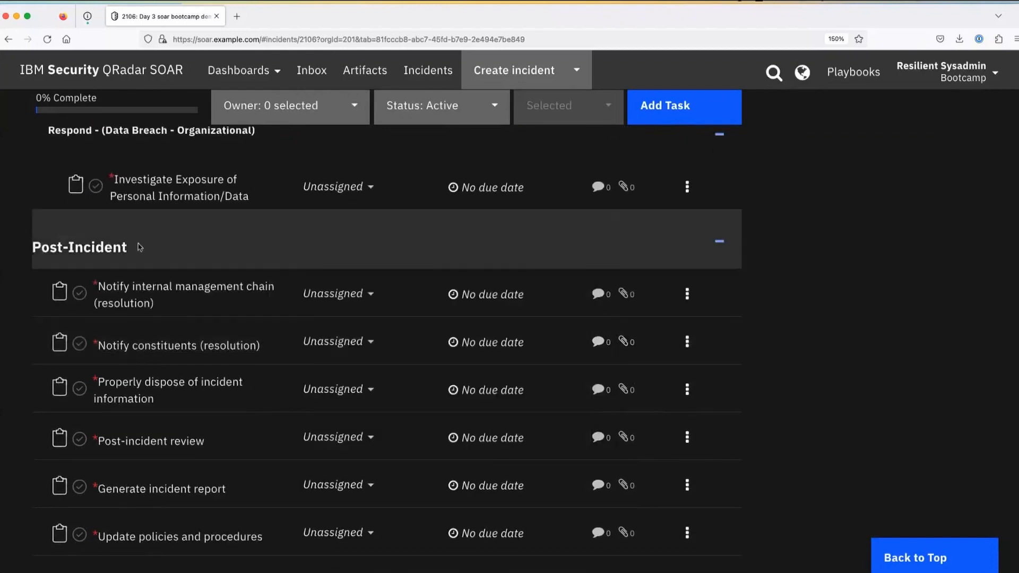
scroll(180, 422, "down", 2)
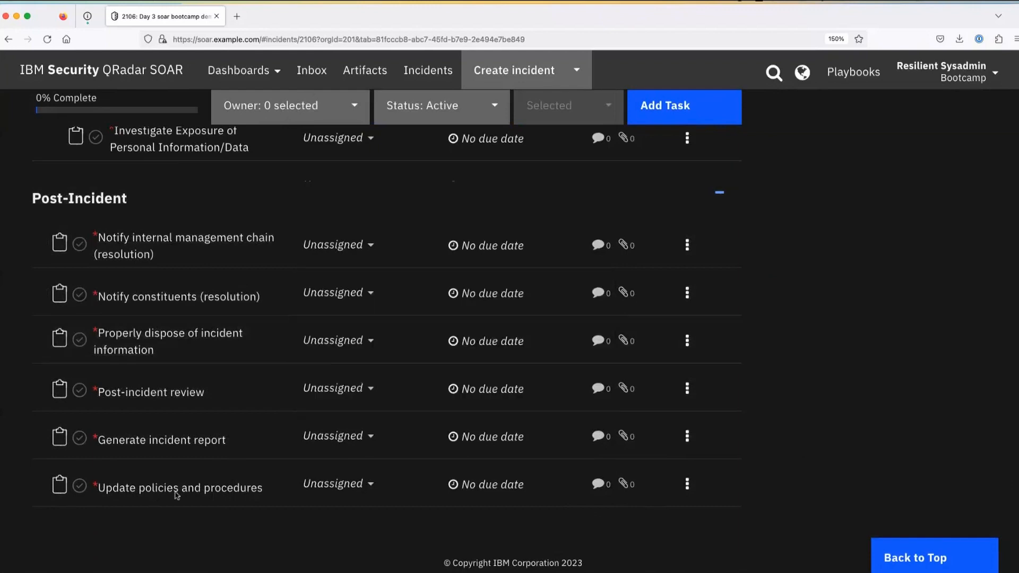
mouse_move(213, 241)
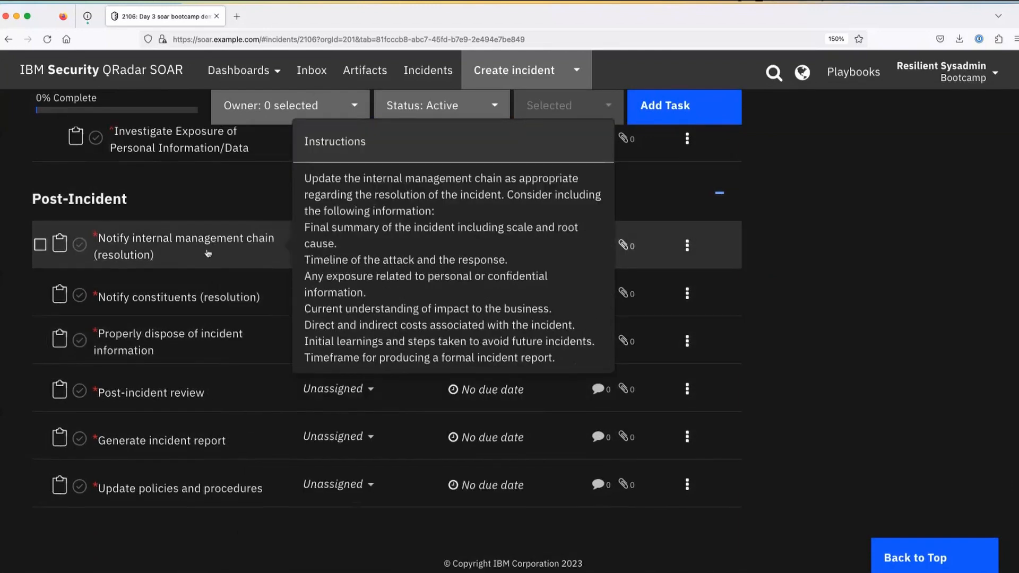
- Start adding a task to the incident and name it "My custom task"
scroll(208, 253, "up", 15)
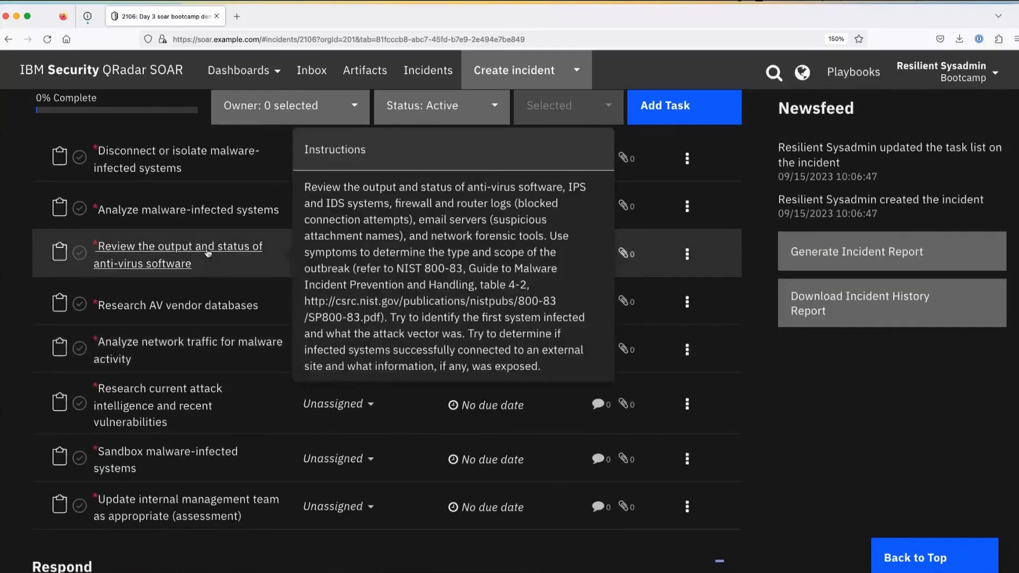
scroll(208, 253, "up", 5)
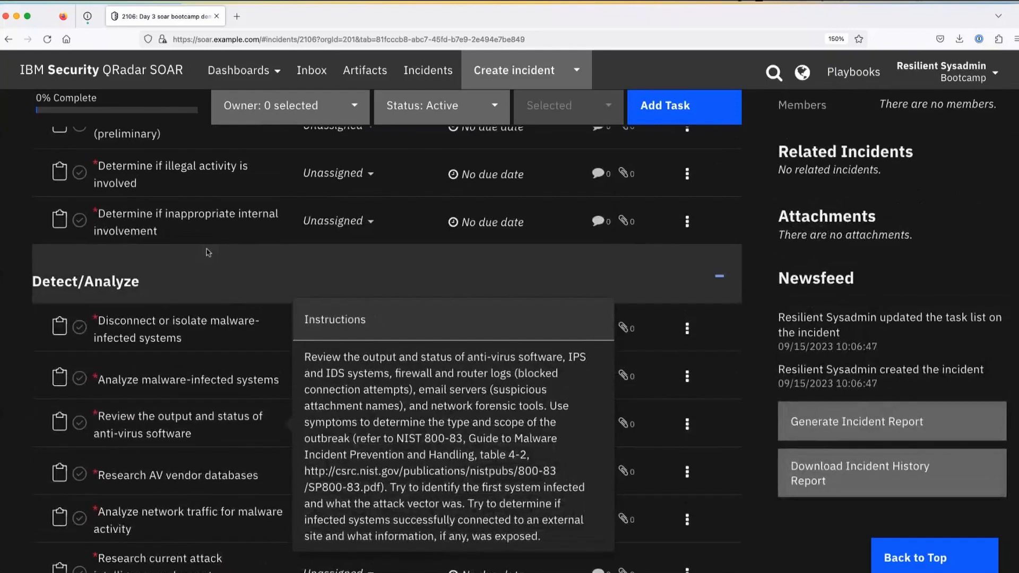
scroll(208, 253, "up", 2)
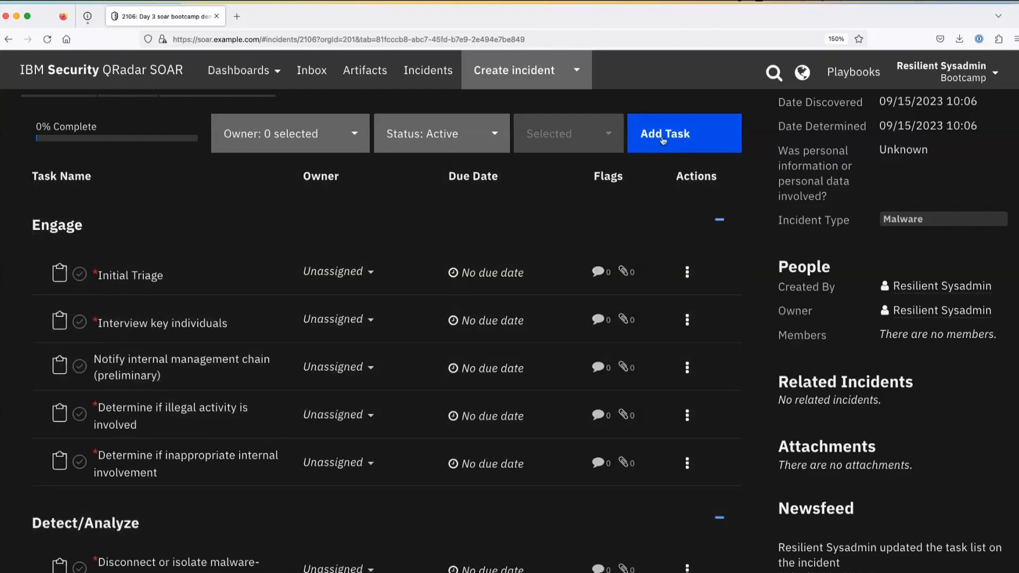
left_click(682, 136)
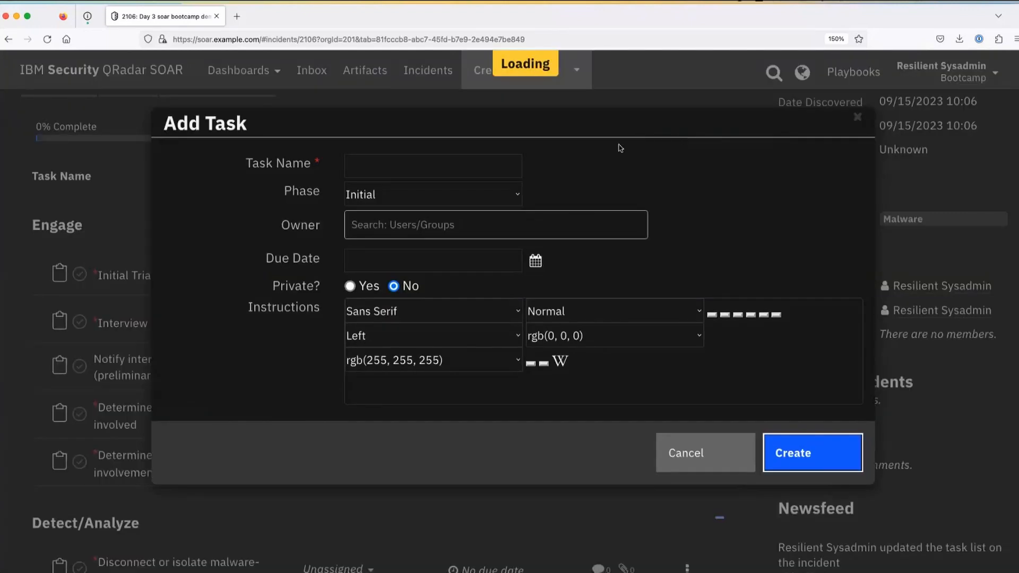
left_click(363, 168)
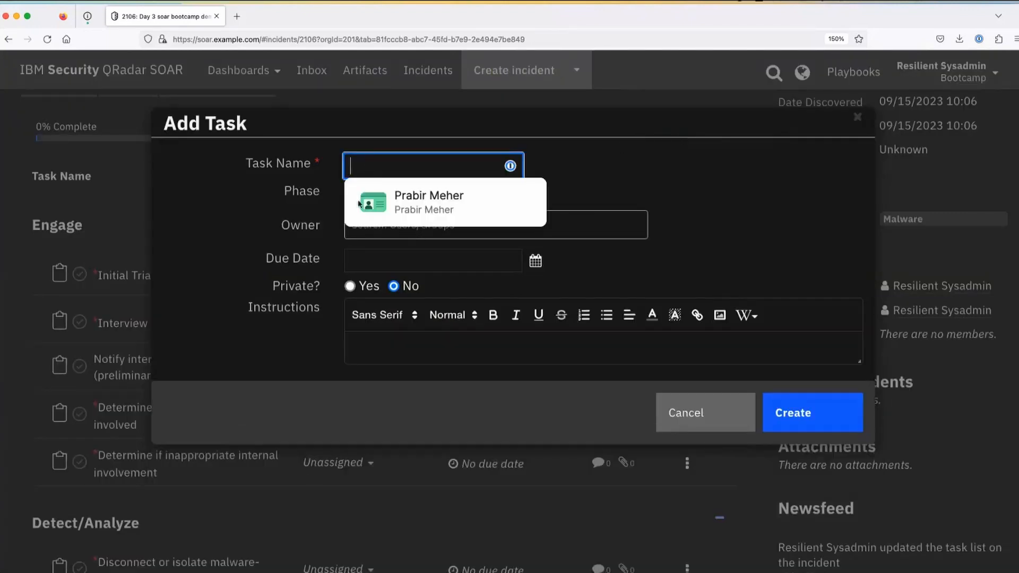
type("My")
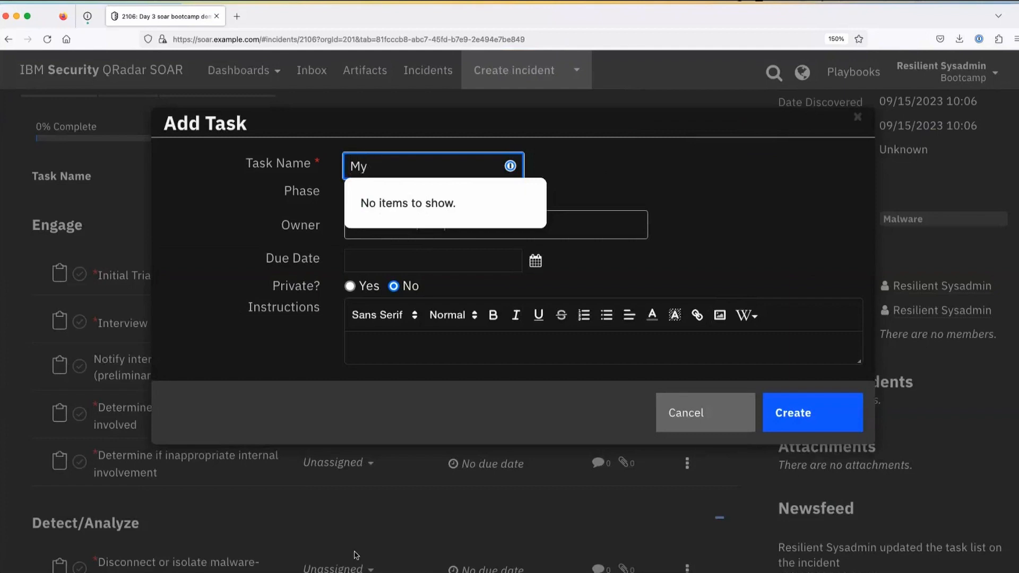
type(" custom task")
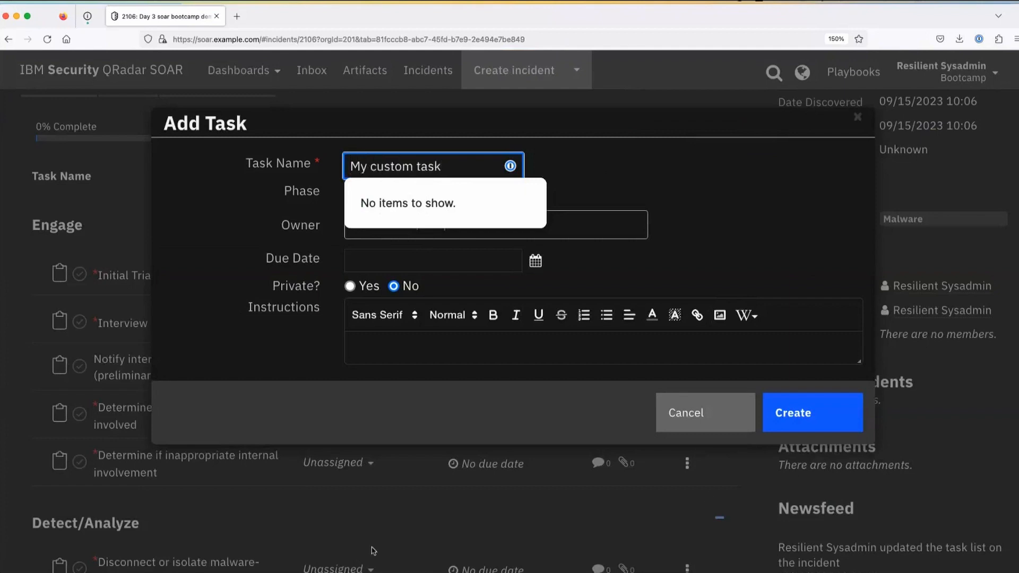
- Put the new task in the Custom phase with the sysadmin account as owner, and create it
left_click(748, 198)
left_click(415, 200)
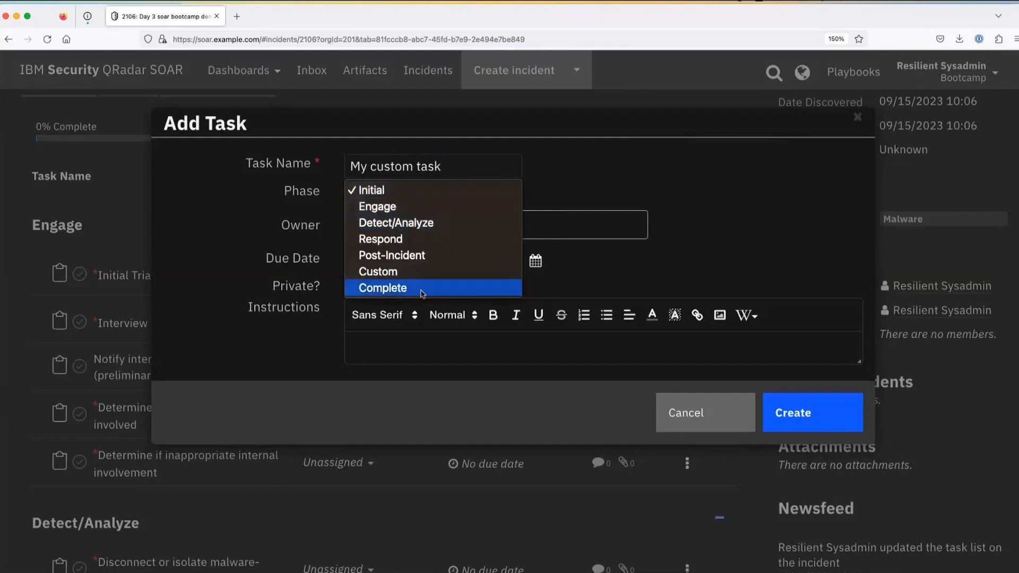
left_click(395, 272)
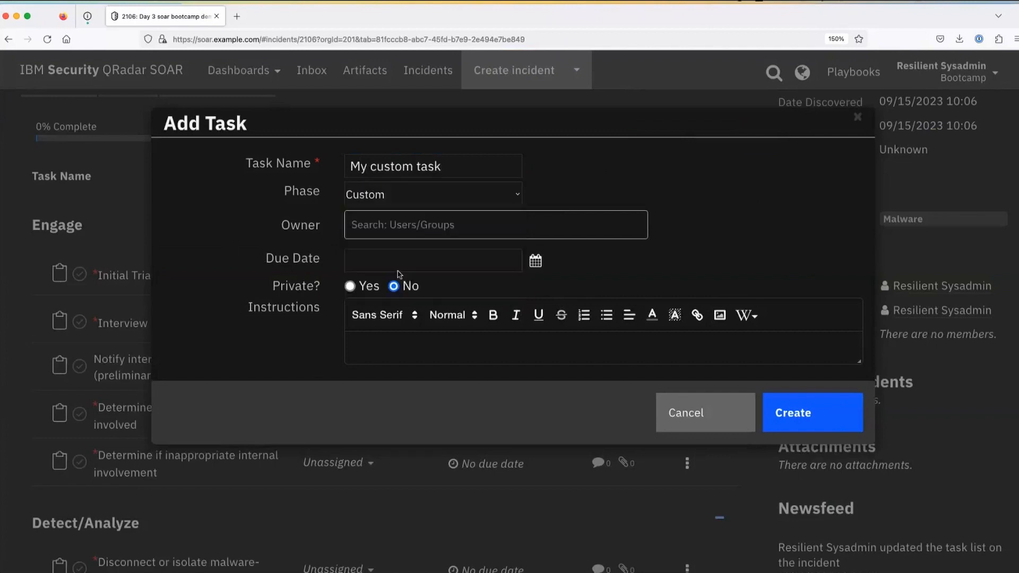
left_click(382, 226)
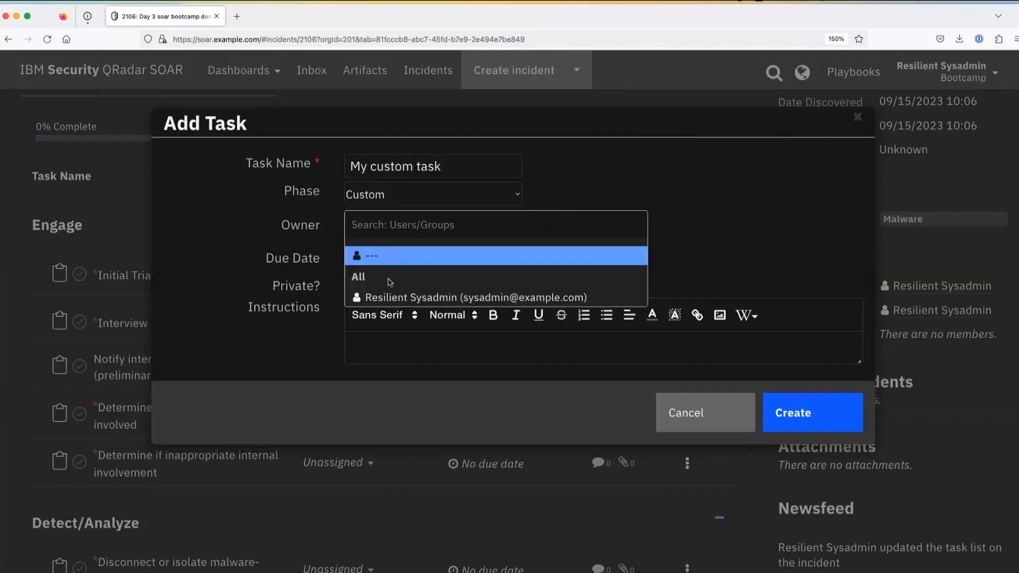
left_click(396, 298)
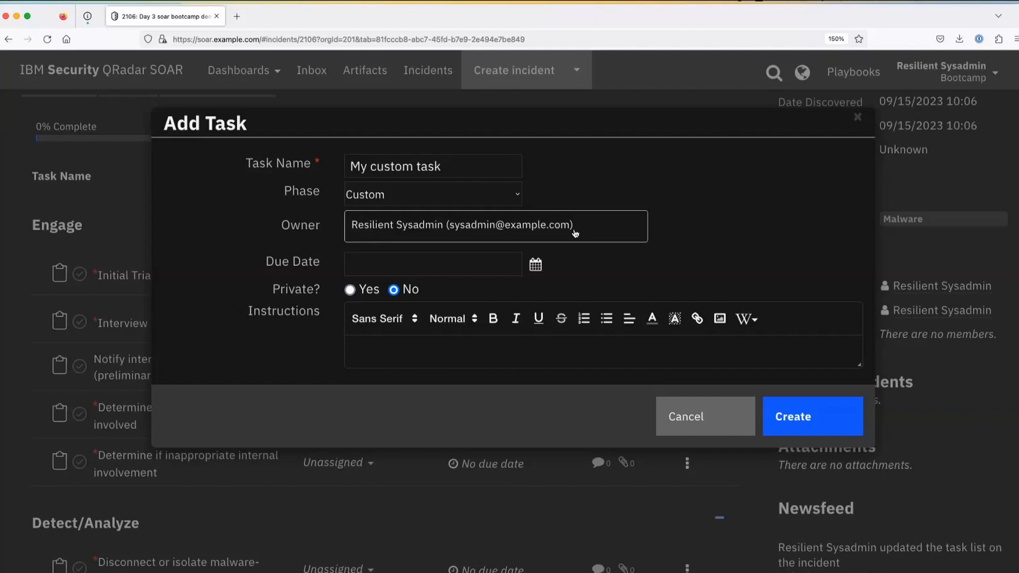
left_click(787, 423)
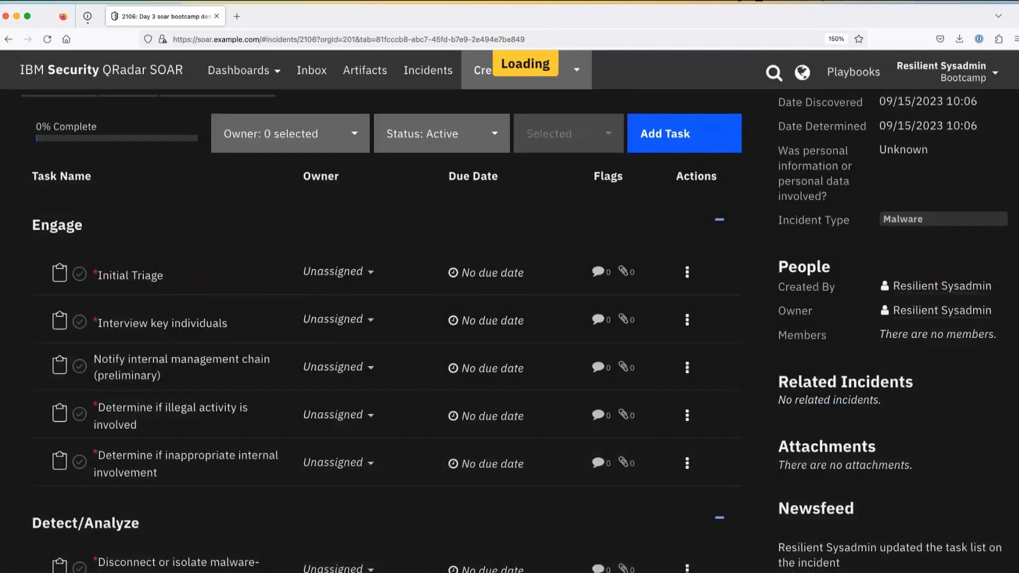
- Find "My custom task" under the incident's Custom phase and open its details
scroll(420, 395, "down", 20)
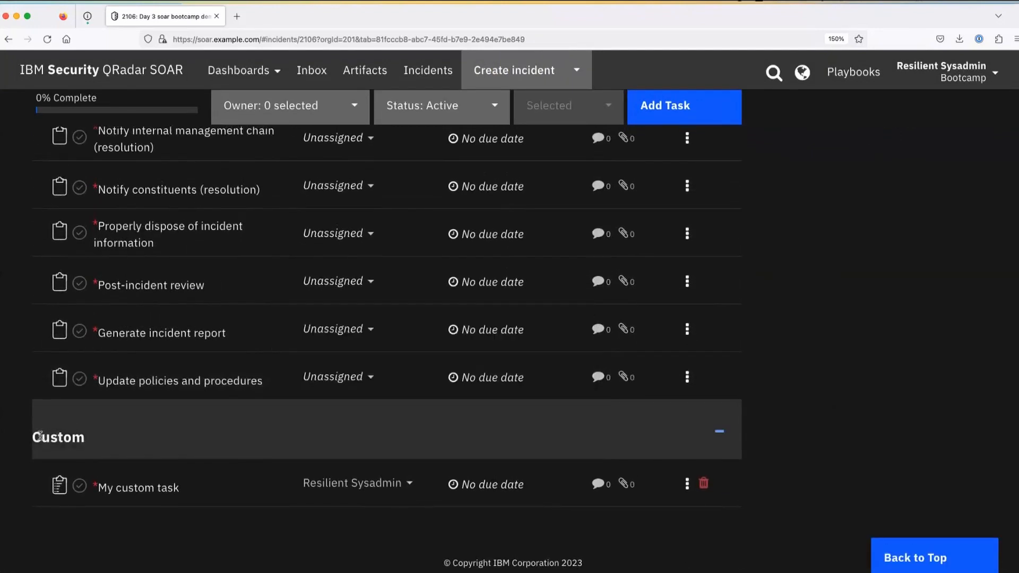
left_click_drag(32, 436, 91, 436)
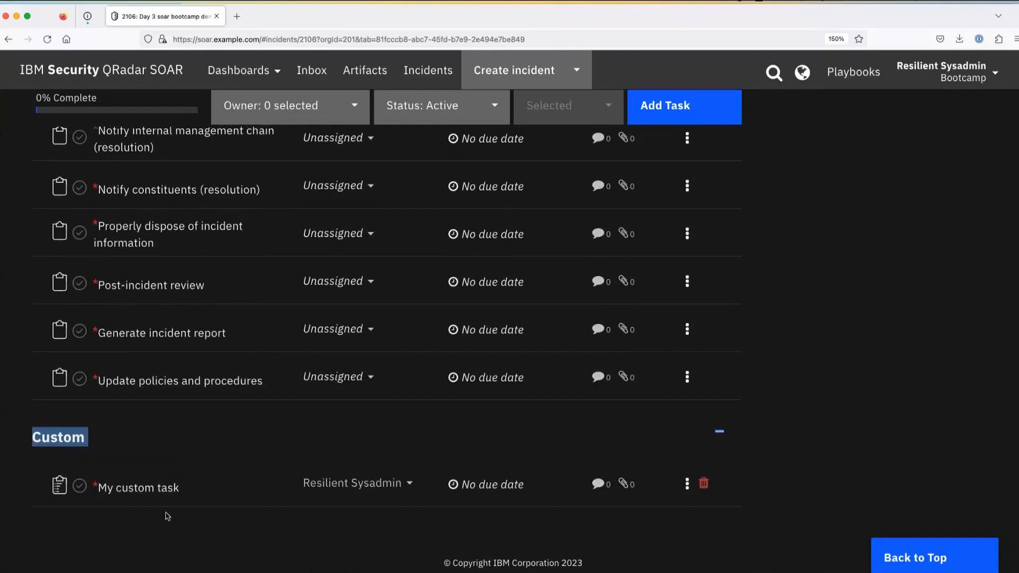
mouse_move(119, 487)
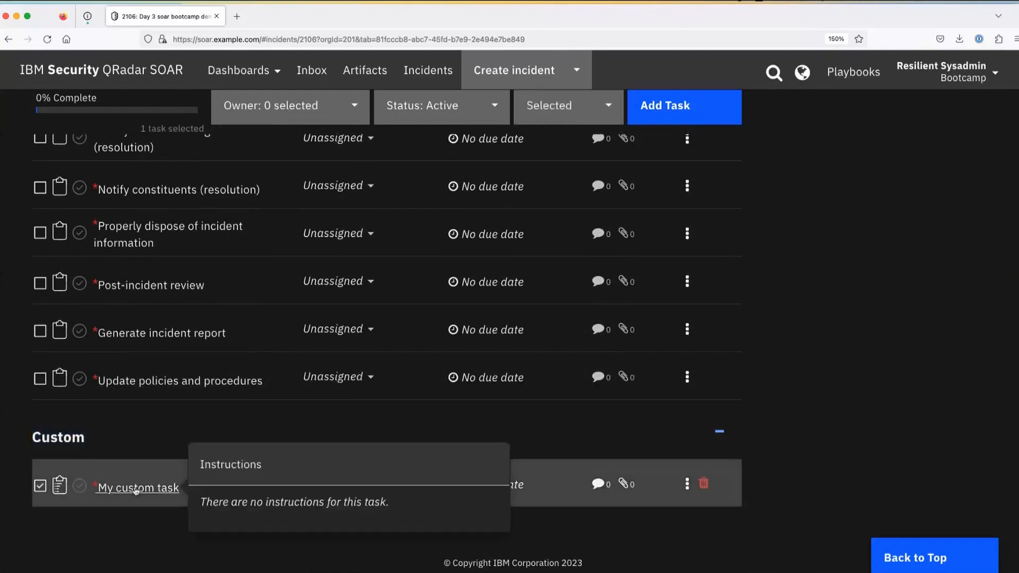
left_click(136, 489)
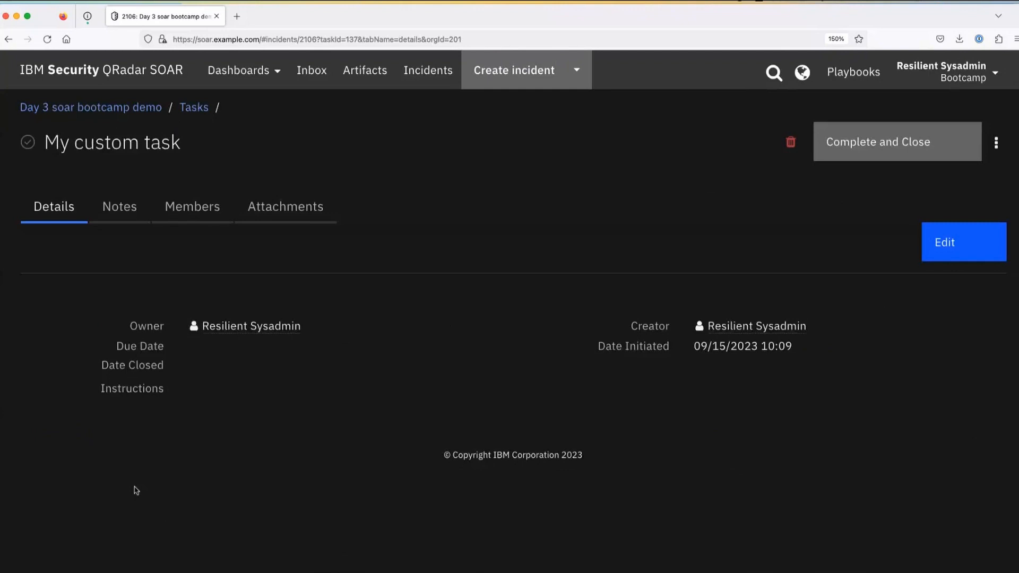
left_click_drag(45, 138, 208, 143)
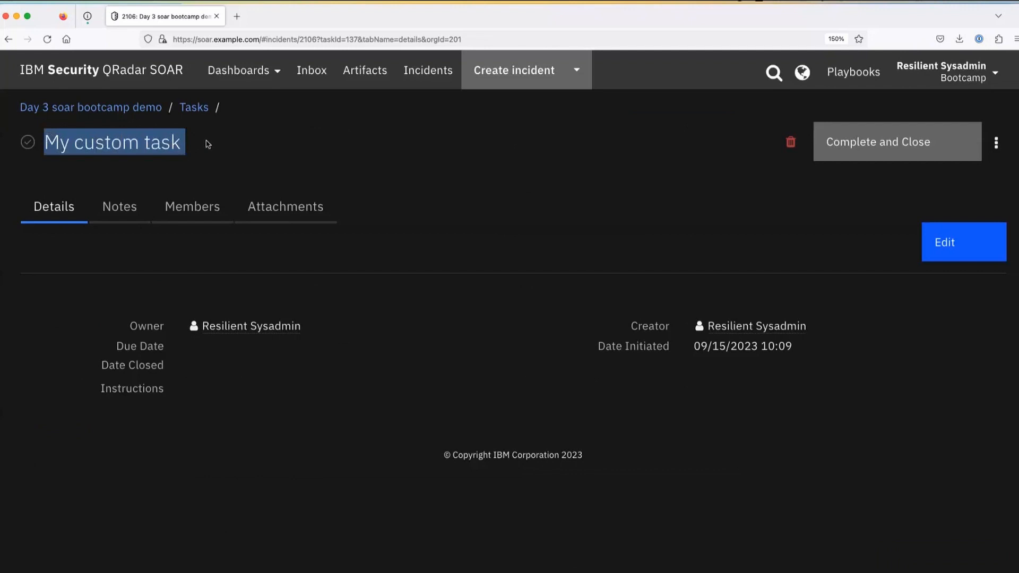
- List the tasks assigned to the current account and open "My custom task" from that list
mouse_move(256, 76)
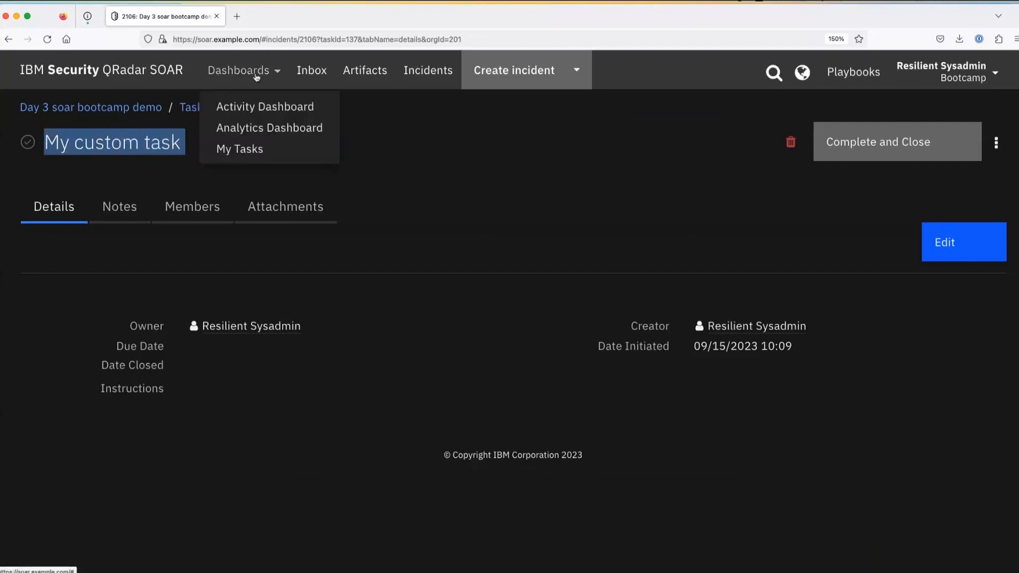
left_click(253, 151)
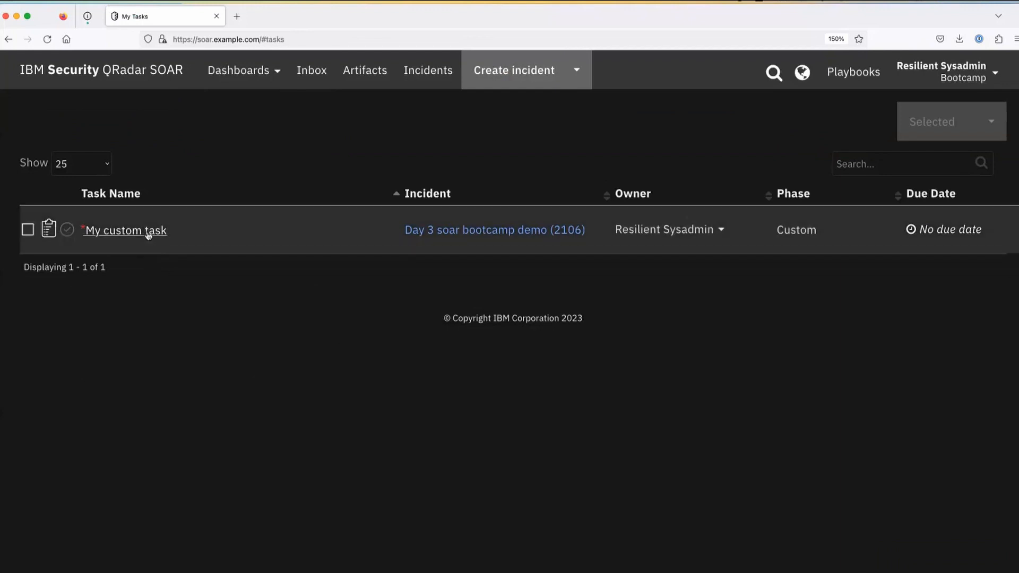
mouse_move(149, 230)
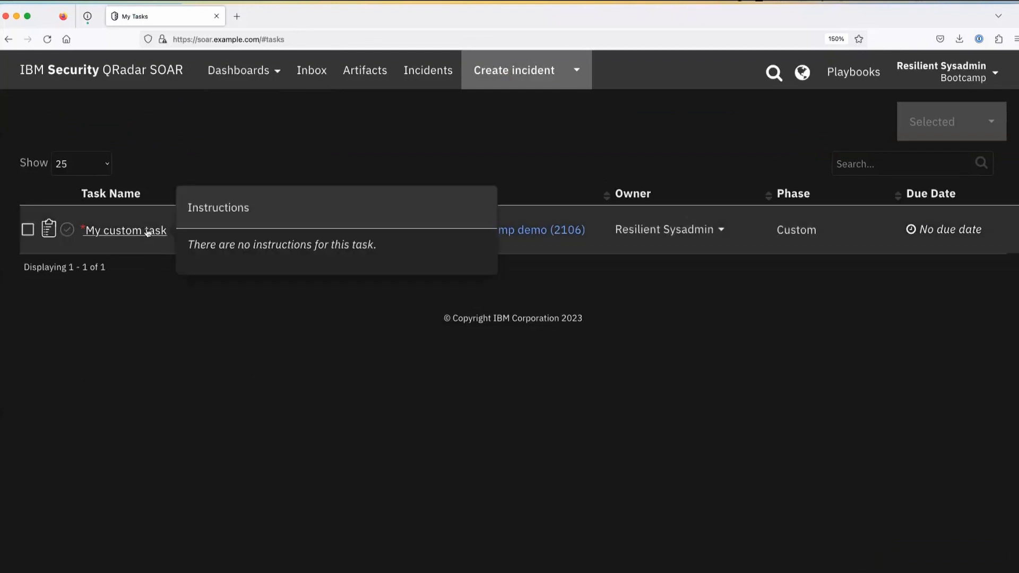
left_click(148, 231)
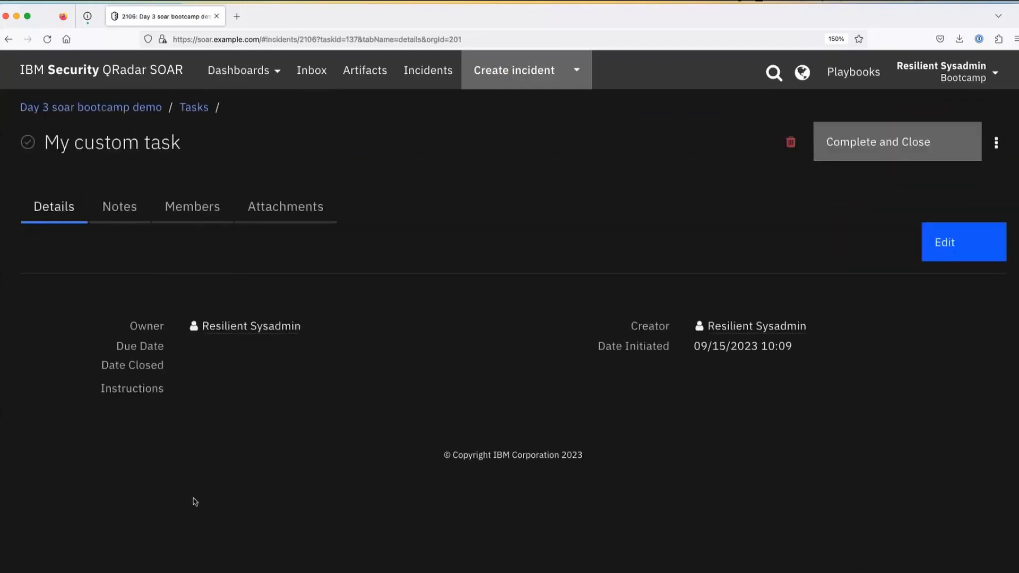
- Examine the Instructions, Creator and Owner fields in the details of "My custom task"
left_click_drag(102, 388, 171, 397)
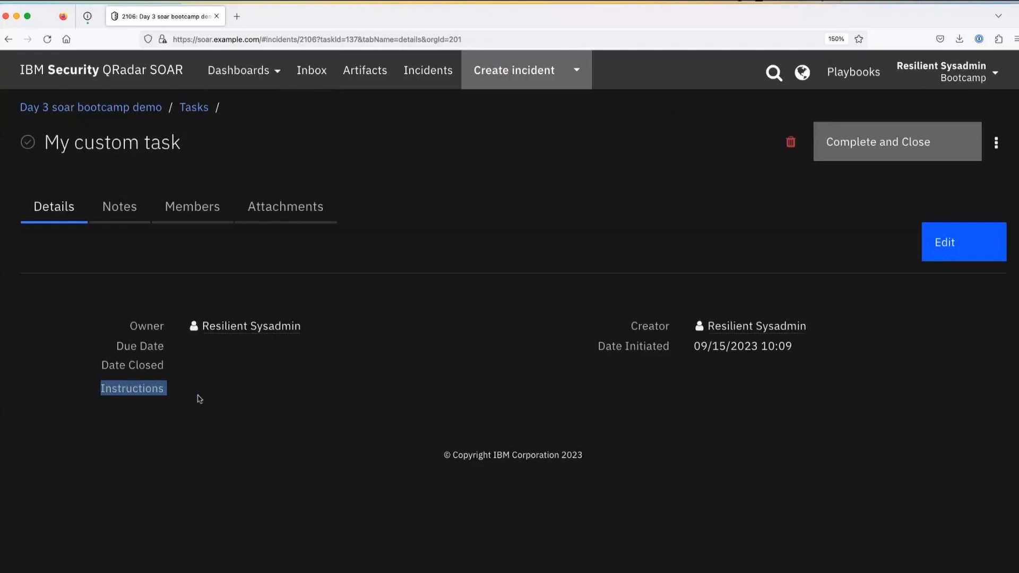
left_click(237, 424)
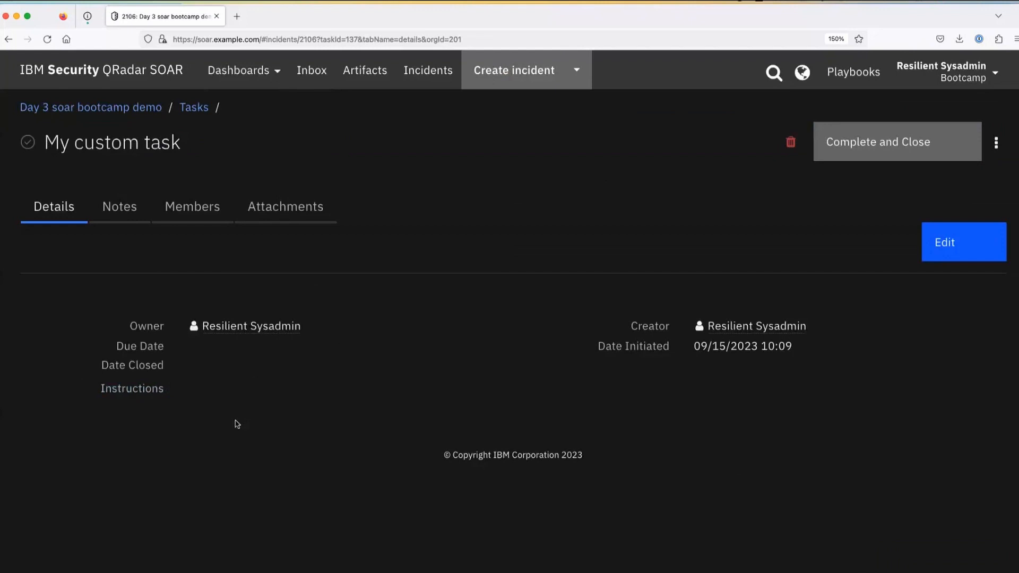
left_click_drag(630, 329, 676, 327)
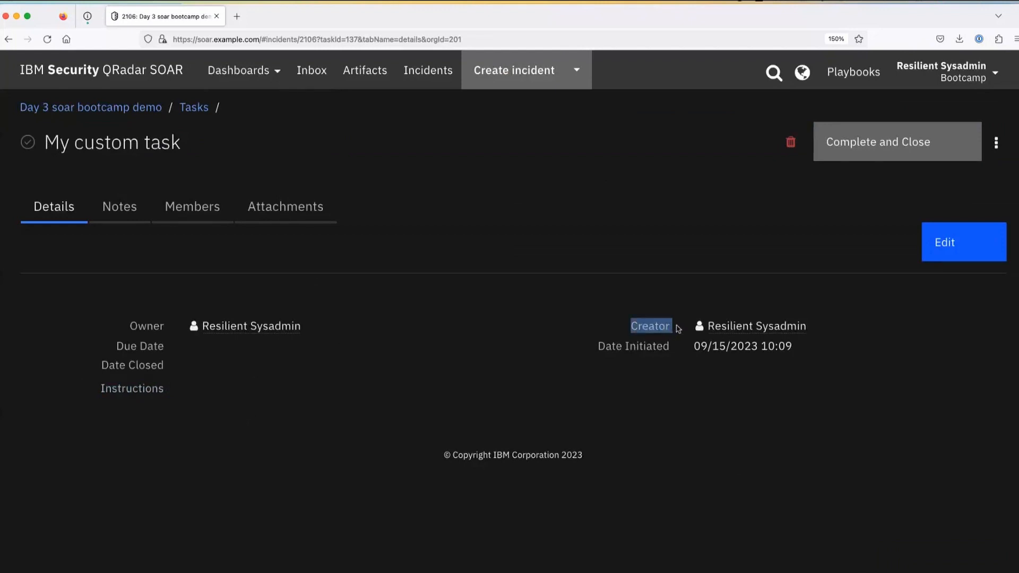
left_click_drag(127, 327, 179, 328)
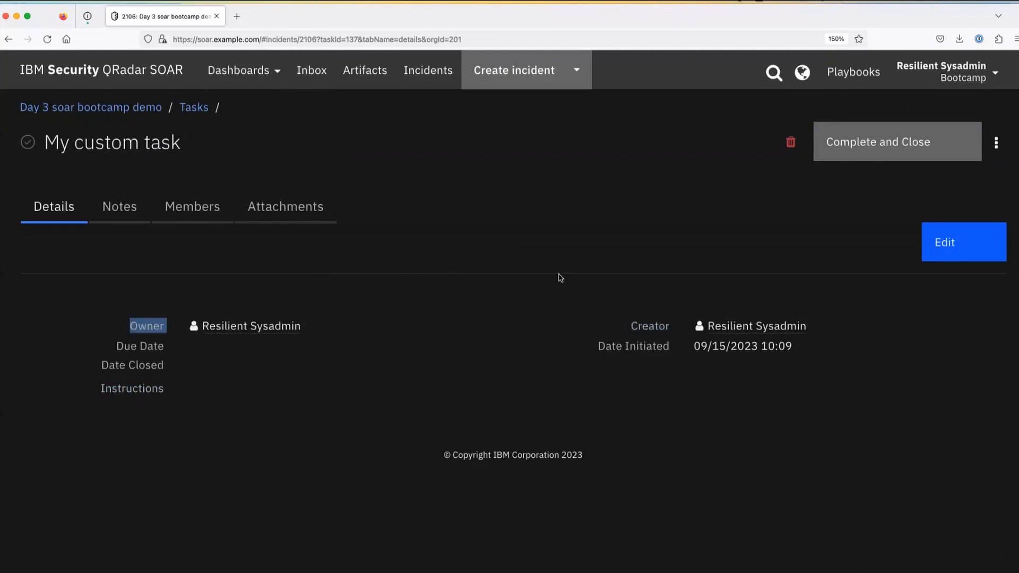
left_click_drag(630, 328, 673, 330)
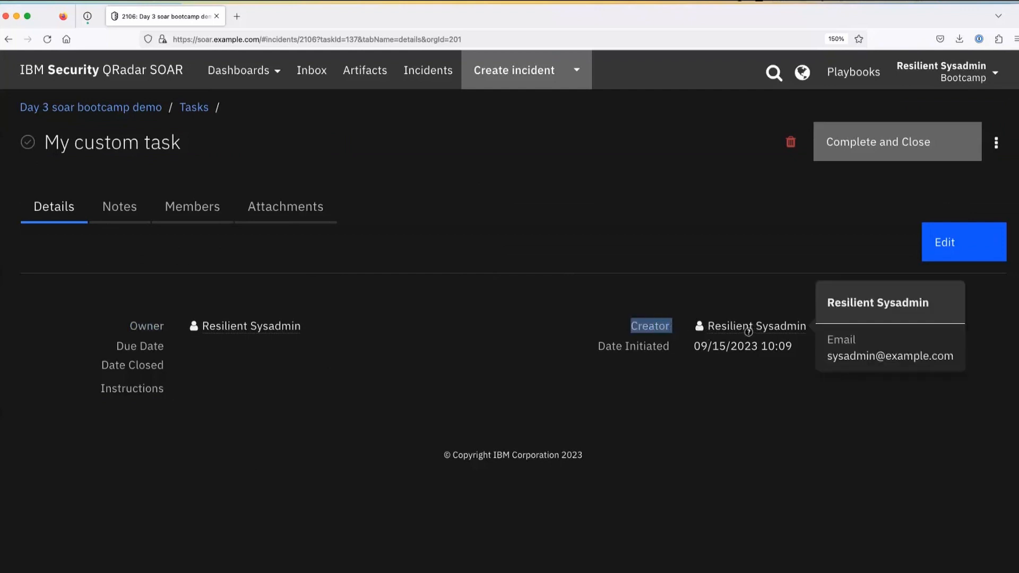
mouse_move(723, 331)
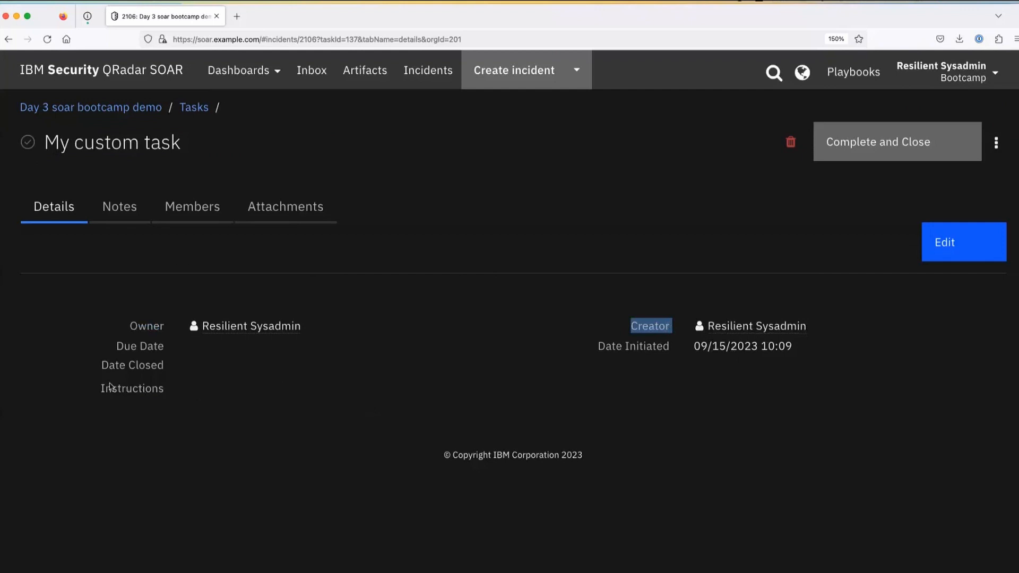
left_click_drag(101, 393, 164, 395)
left_click(189, 413)
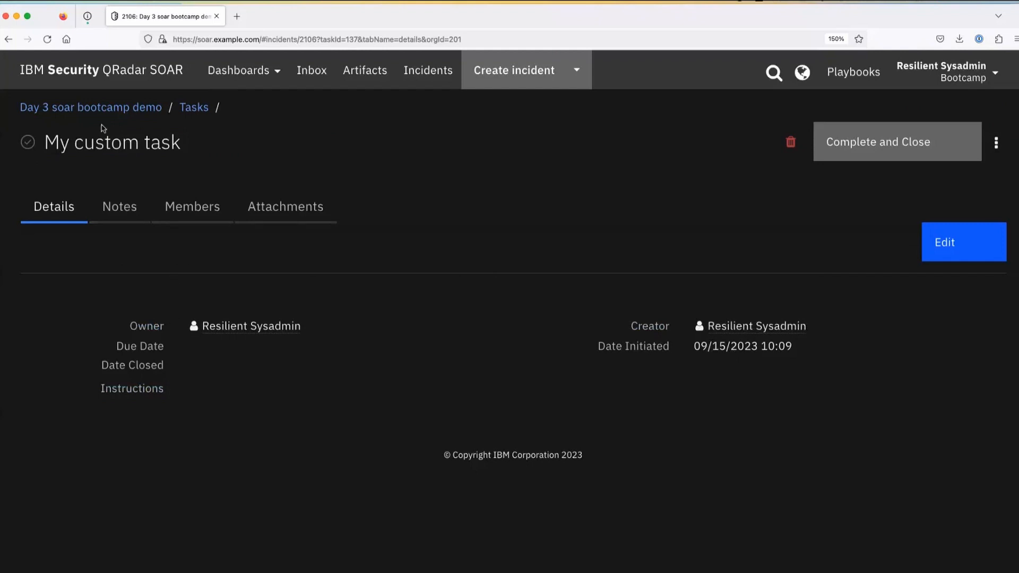
- Return to the incident's task list and open the Detect/Analyze task "Analyze malware-infected systems" to read its instructions
left_click(194, 107)
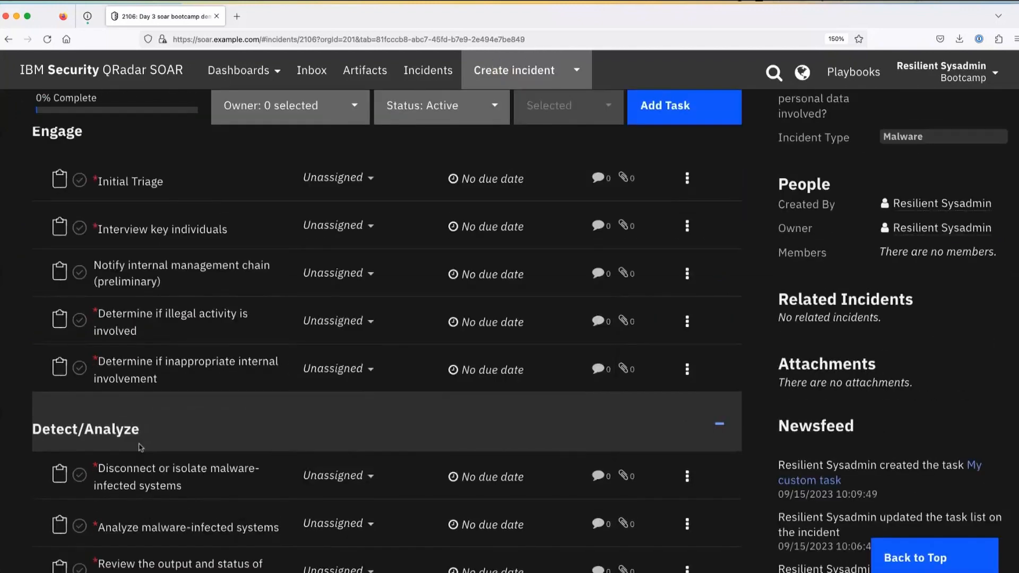
scroll(139, 447, "down", 3)
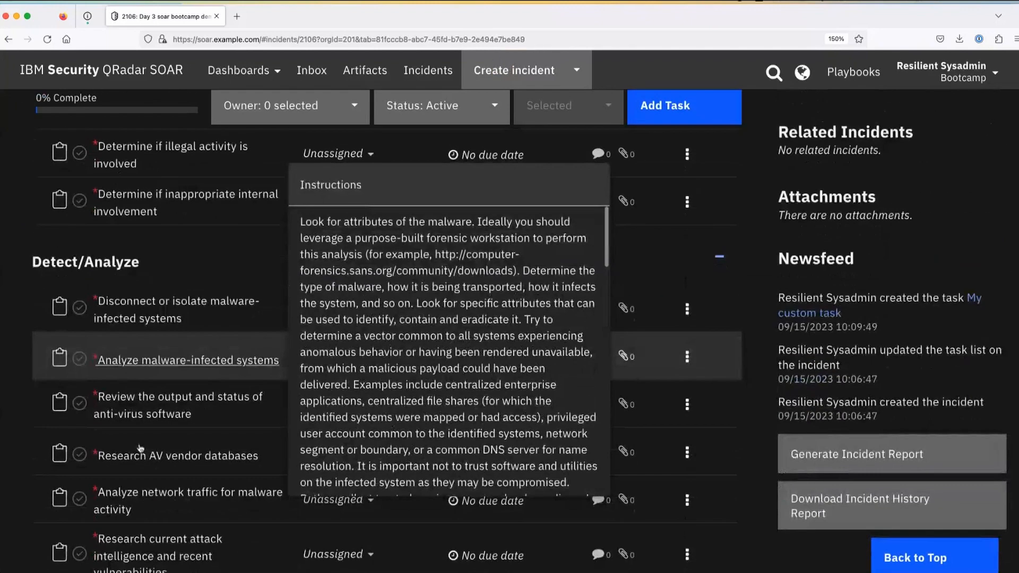
left_click(195, 361)
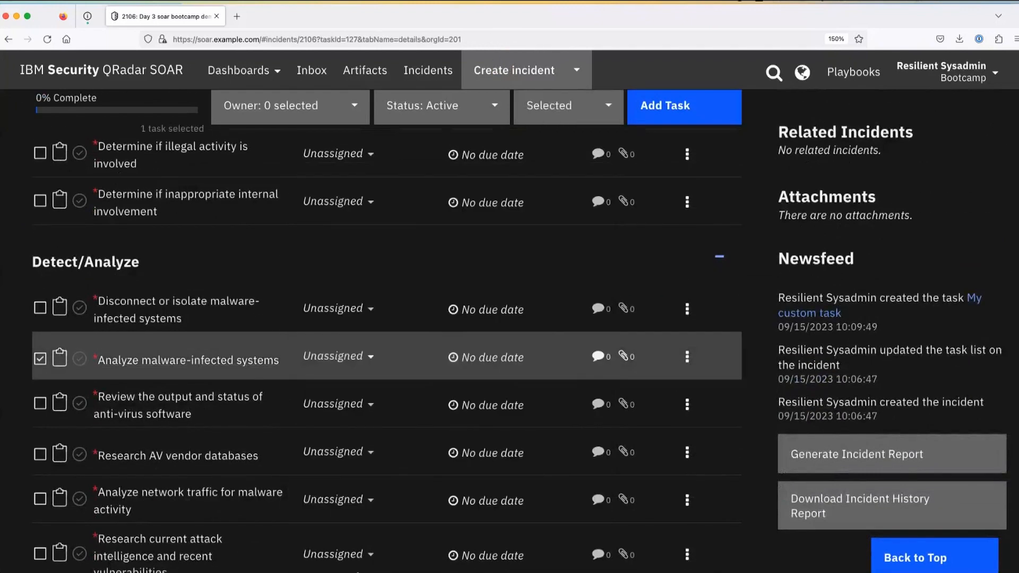
scroll(313, 381, "up", 7)
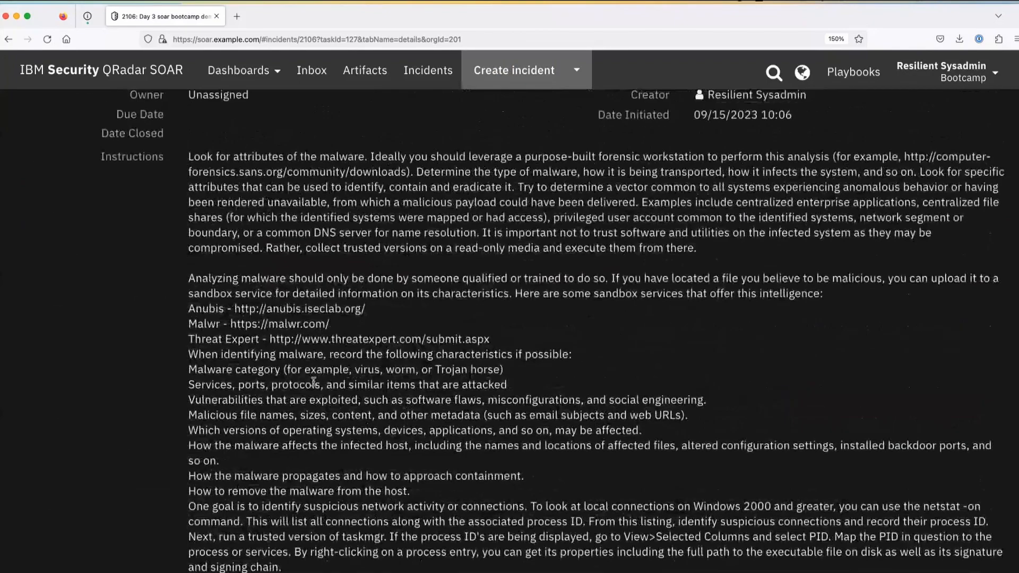
- Read through the full Instructions text of the "Analyze malware-infected systems" task, including sandbox services, malware characteristics and other options
scroll(314, 381, "down", 5)
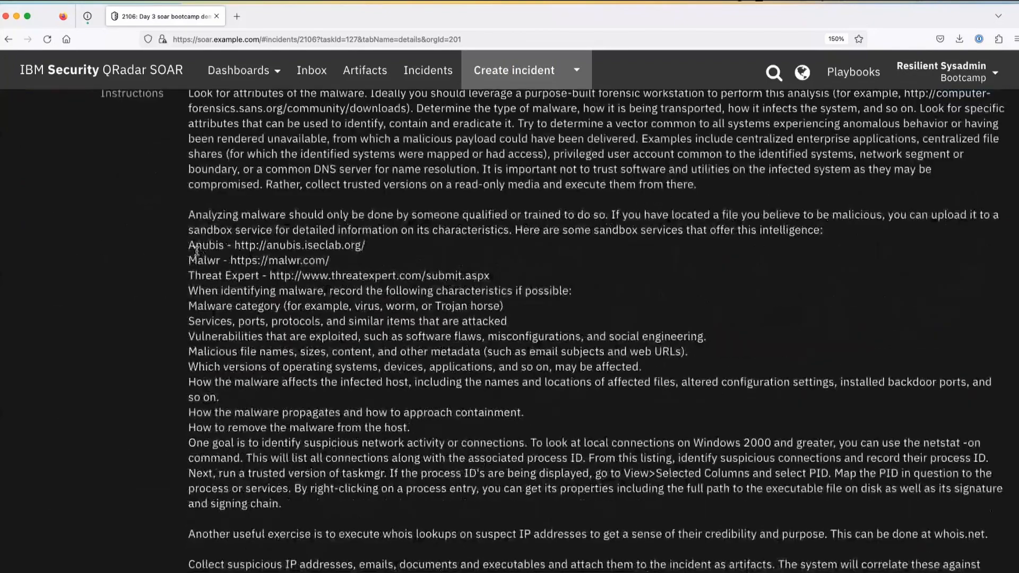
scroll(196, 249, "up", 4)
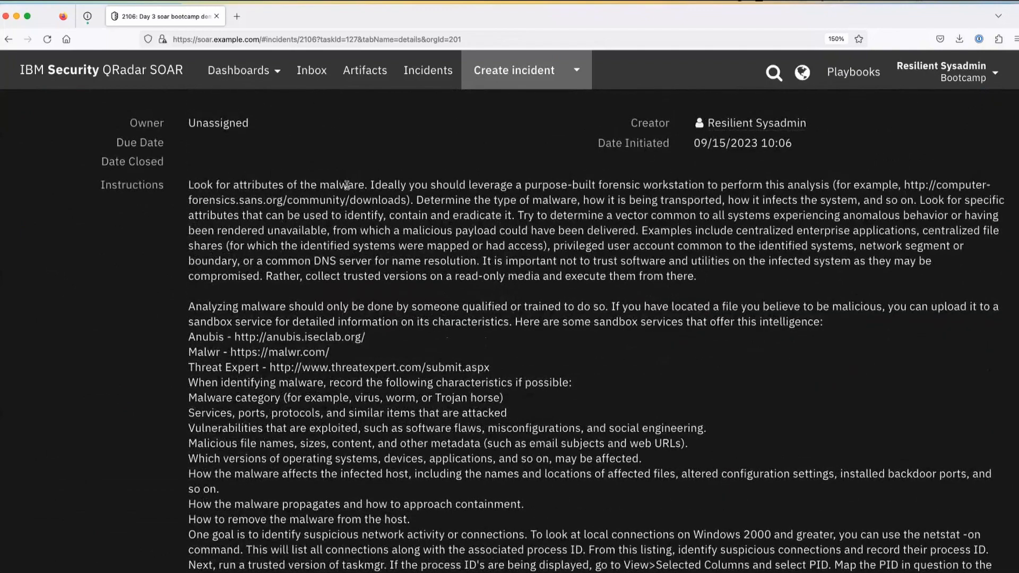
left_click_drag(295, 312, 503, 314)
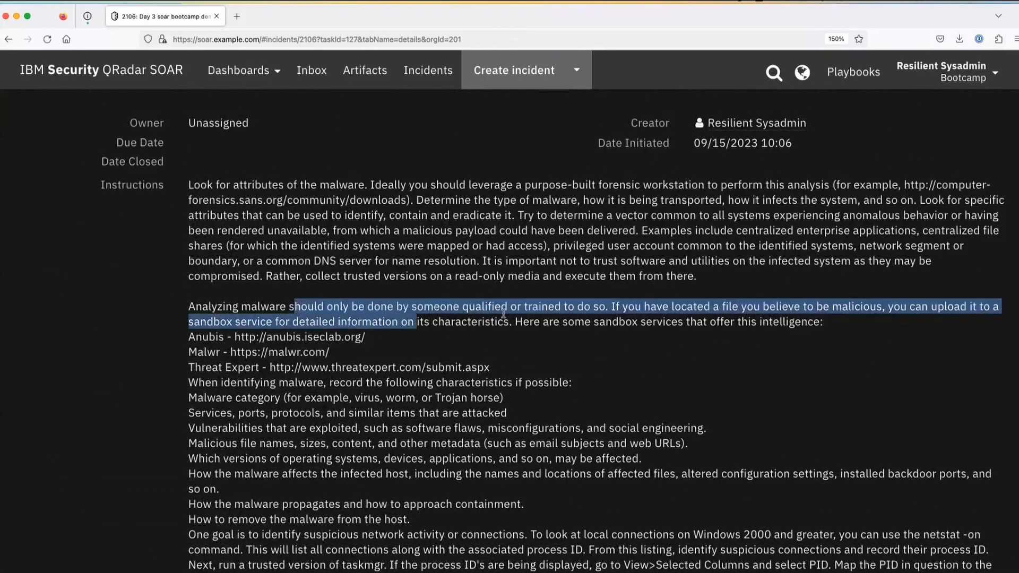
scroll(477, 329, "down", 1)
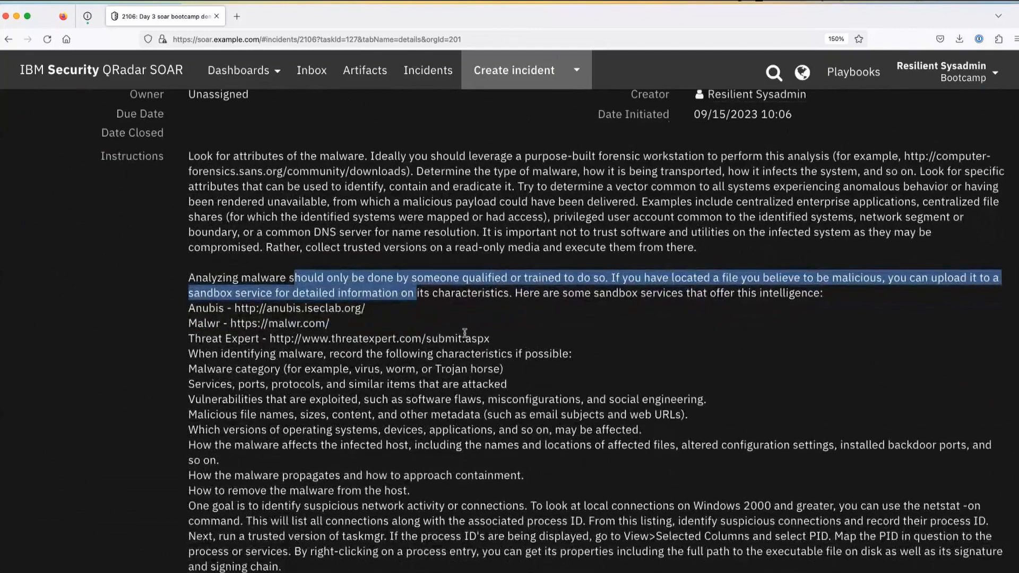
left_click(464, 333)
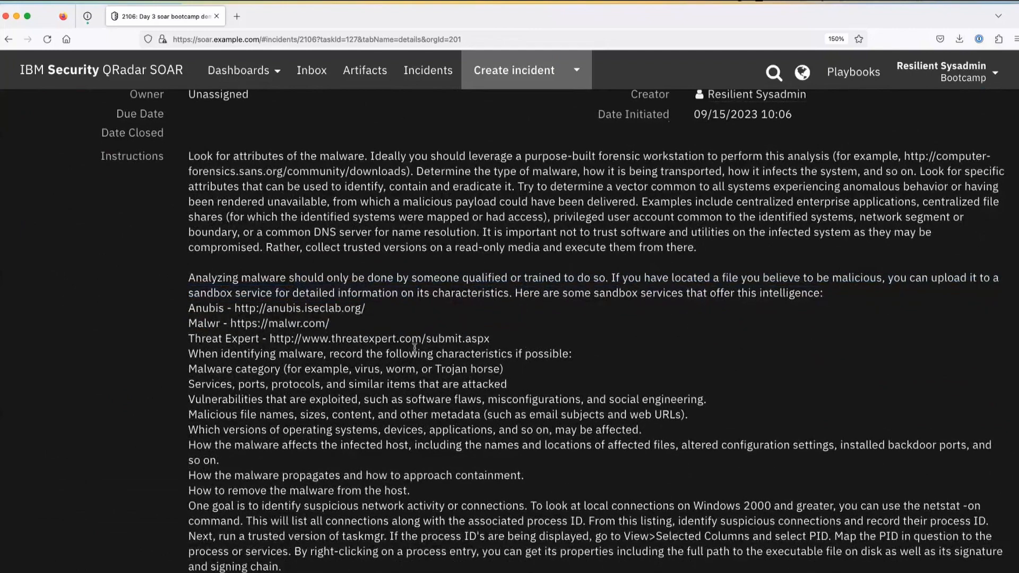
scroll(314, 412, "down", 3)
scroll(315, 412, "down", 4)
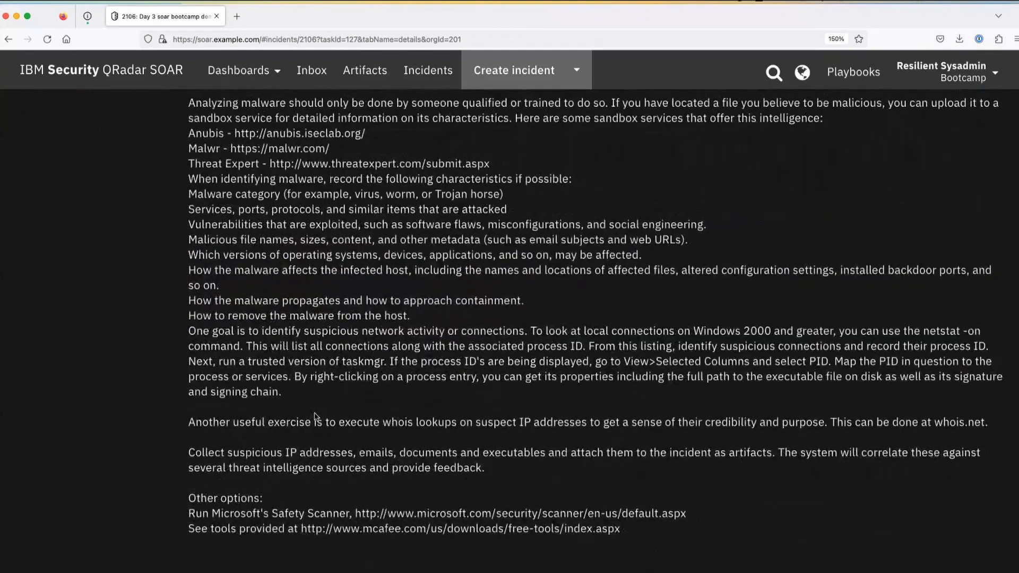
scroll(315, 416, "up", 1)
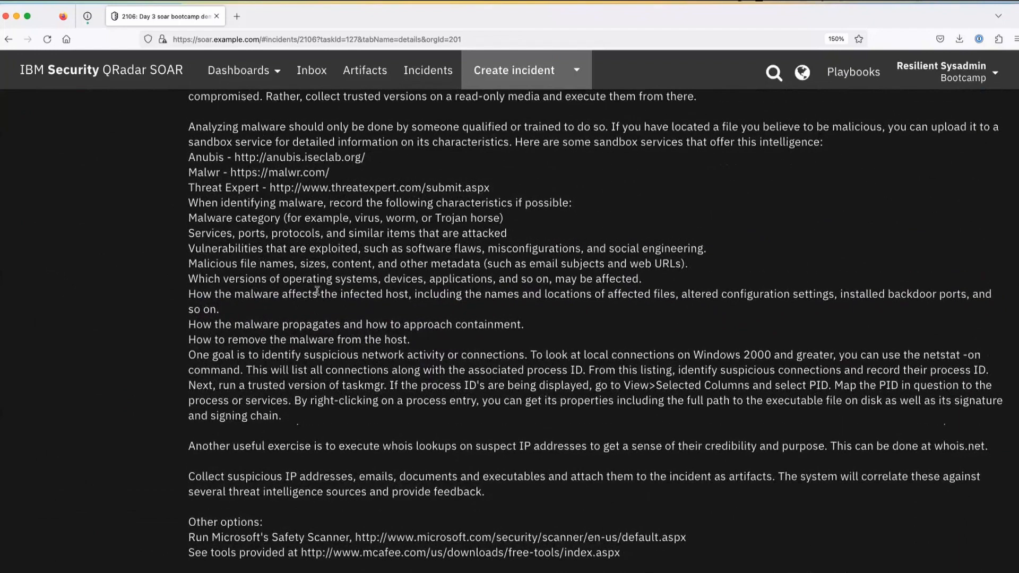
scroll(317, 291, "down", 3)
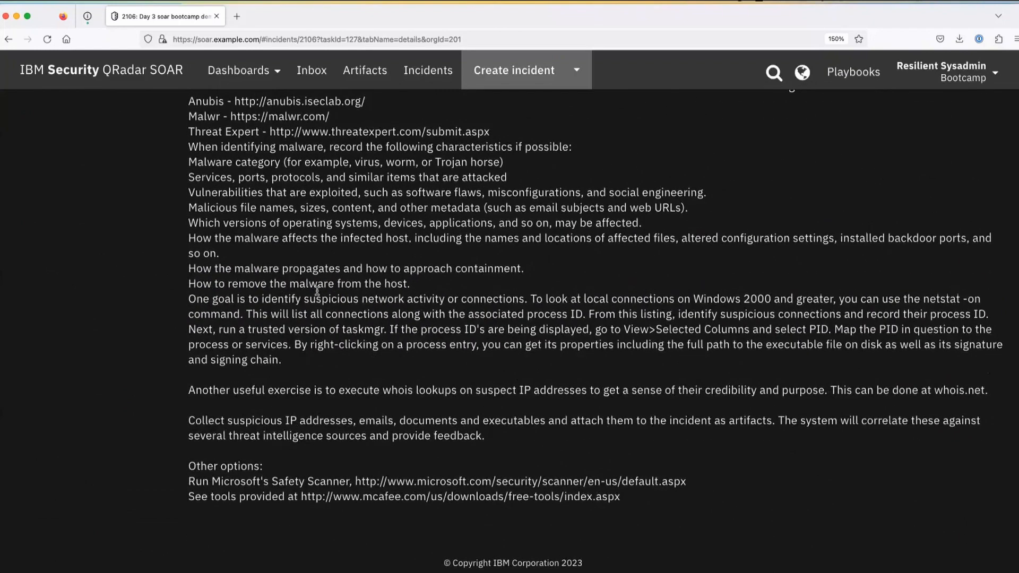
scroll(316, 291, "up", 12)
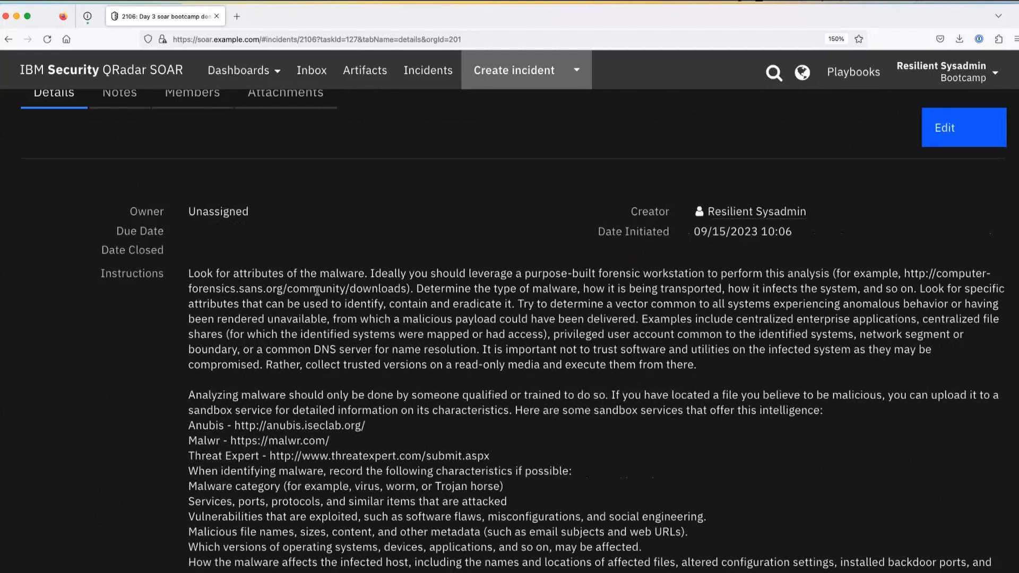
scroll(317, 291, "up", 4)
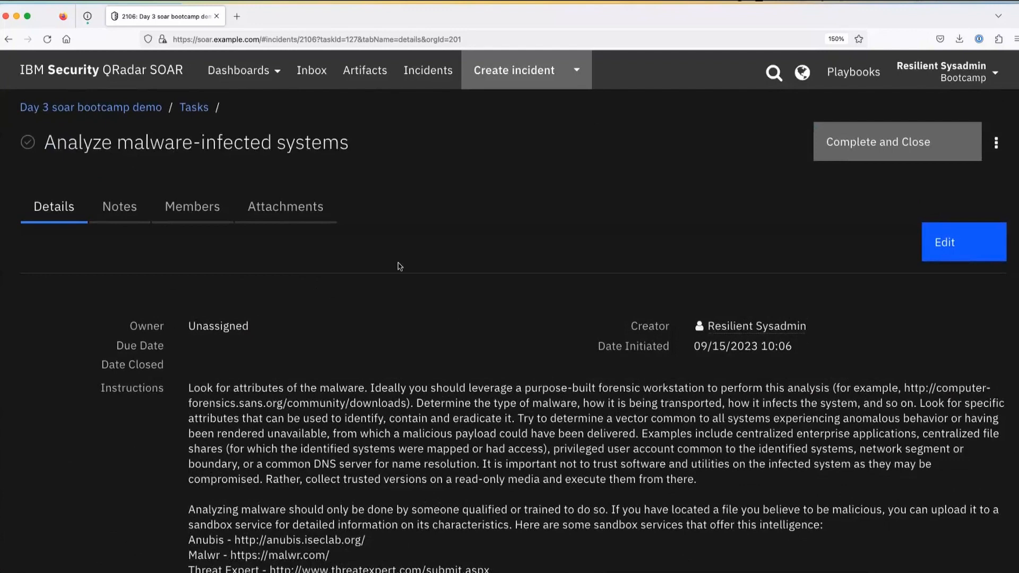
left_click_drag(98, 389, 167, 390)
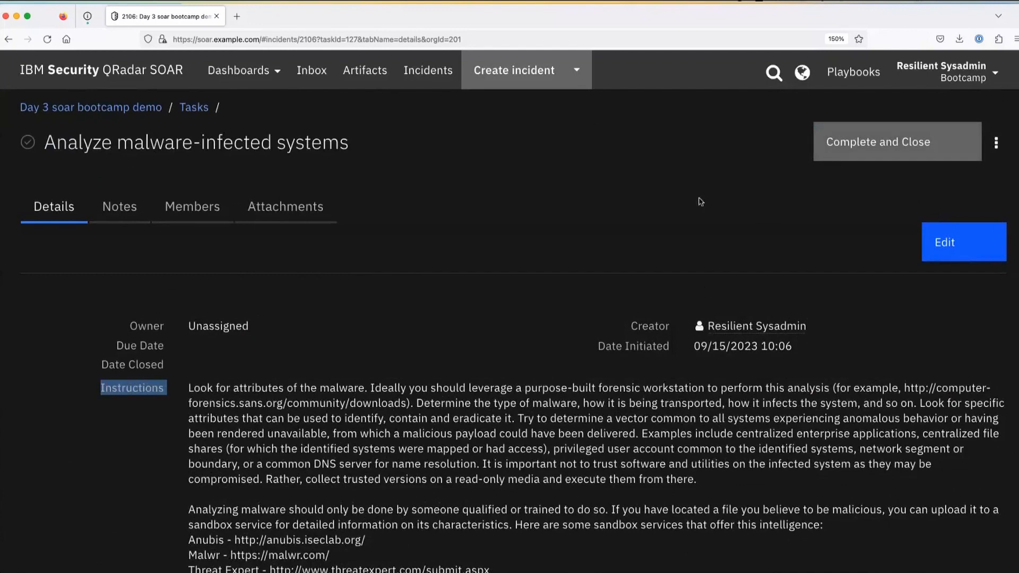
- Complete and close the "Analyze malware-infected systems" task and check its entry under the Detect/Analyze phase of the task list
left_click(897, 141)
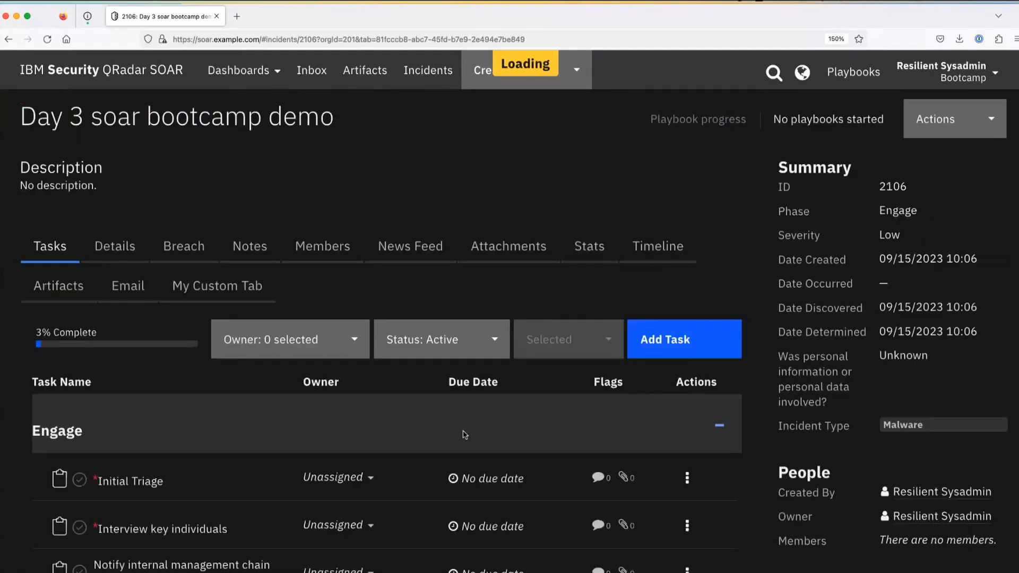
scroll(461, 432, "down", 10)
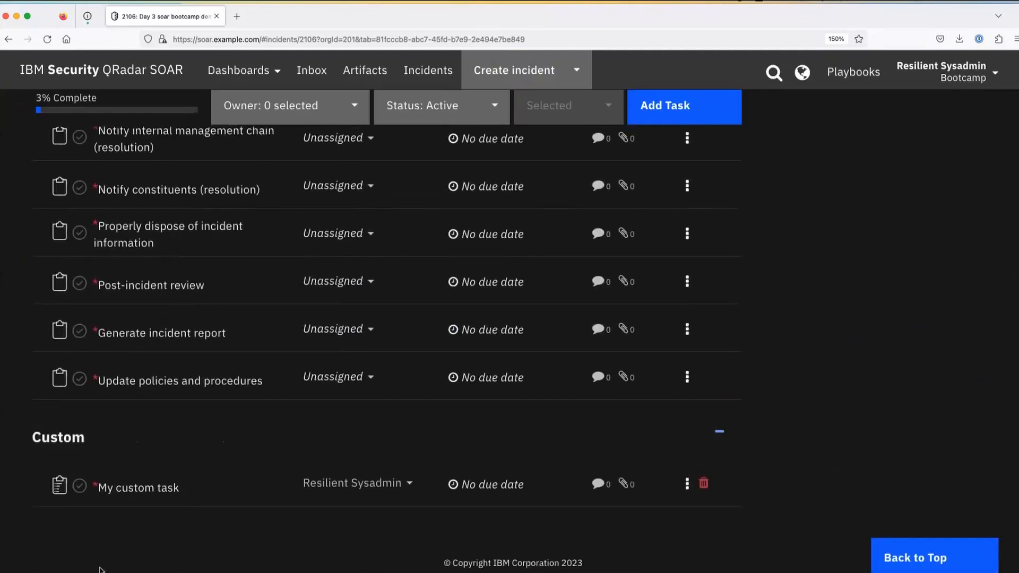
scroll(134, 500, "up", 10)
scroll(134, 500, "down", 3)
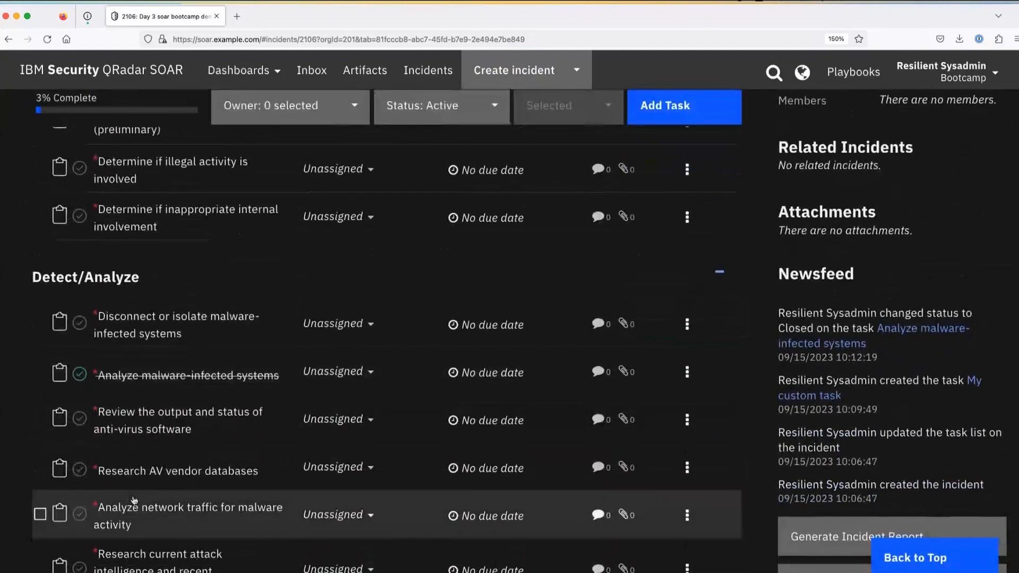
mouse_move(199, 374)
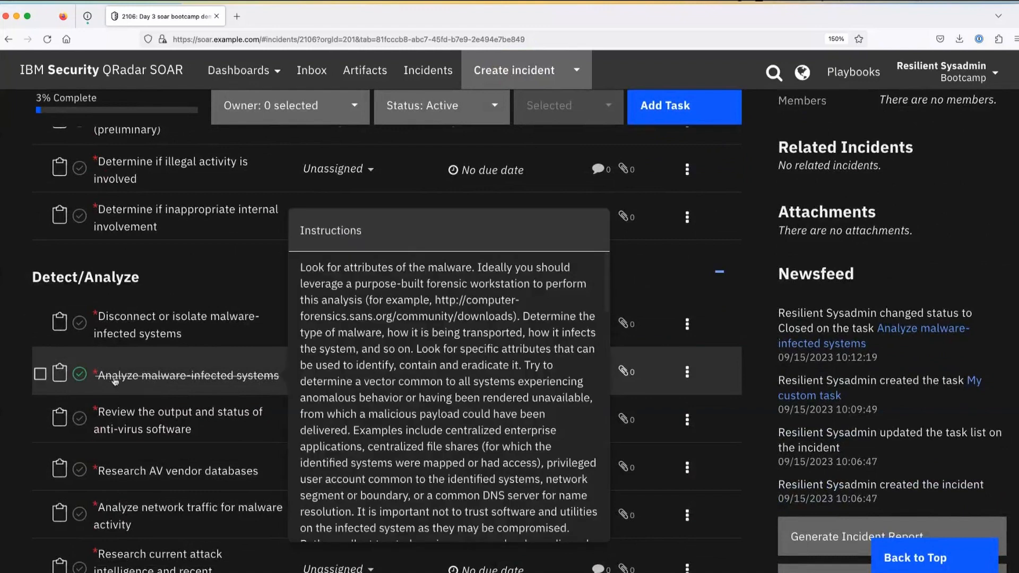
mouse_move(108, 328)
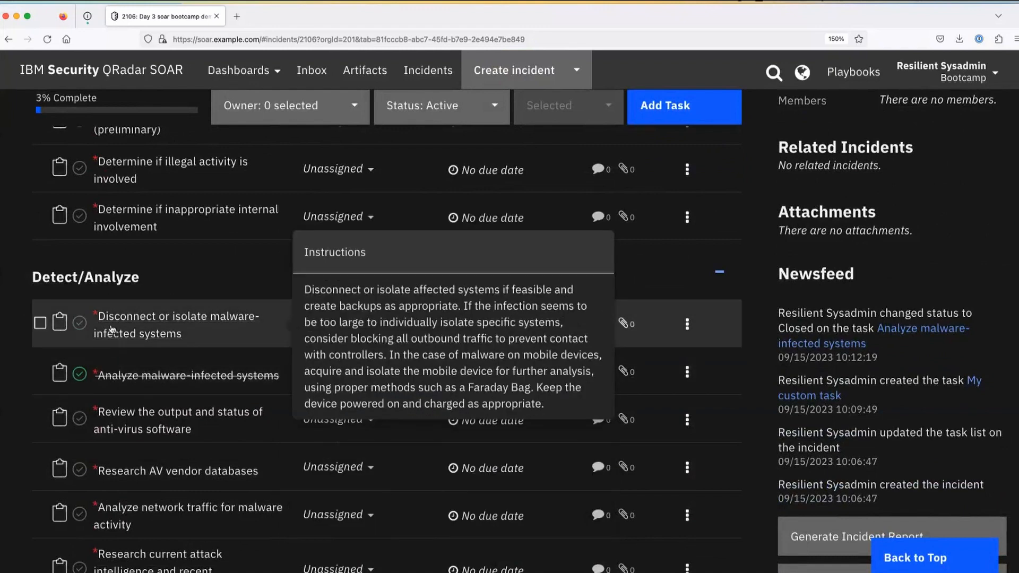
mouse_move(109, 384)
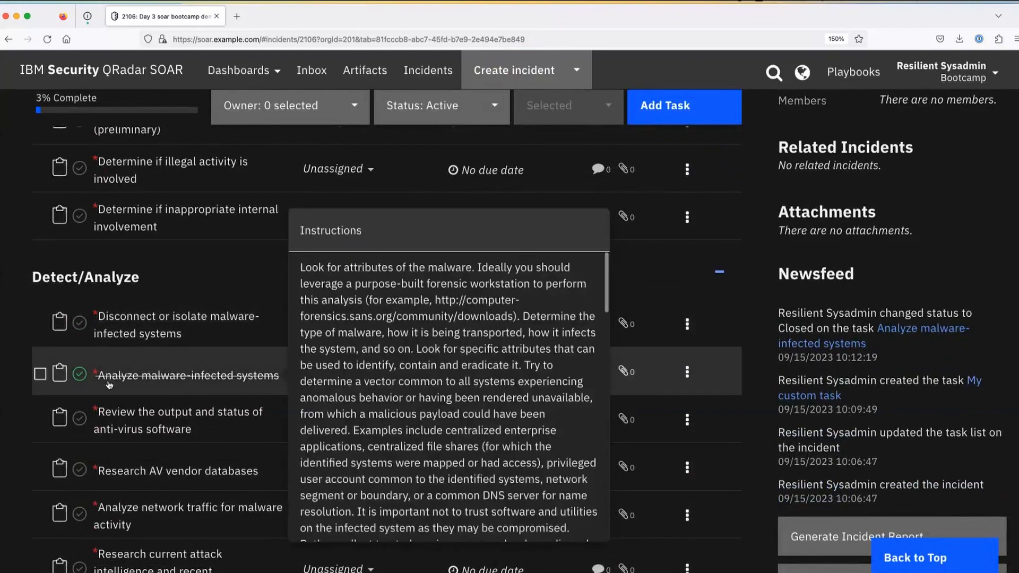
- Mark the Engage tasks "Initial Triage", "Interview key individuals" and "Notify internal management chain (preliminary)" as complete individually
scroll(186, 246, "up", 8)
scroll(186, 234, "down", 3)
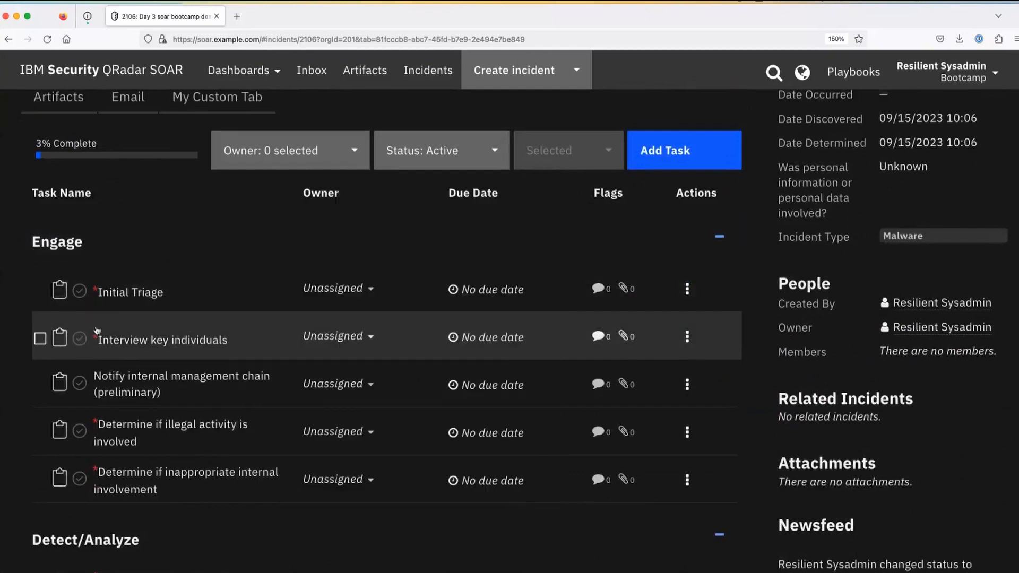
scroll(91, 316, "down", 1)
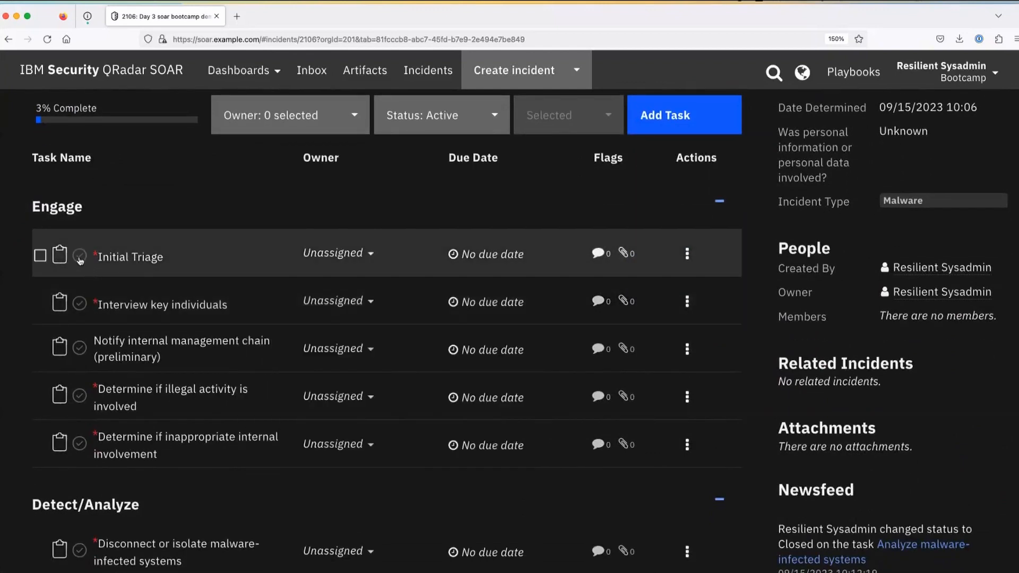
left_click(80, 257)
left_click(80, 303)
- Select the last three Engage tasks, from notifying internal management to determining inappropriate internal involvement, and mark them complete together
left_click(41, 348)
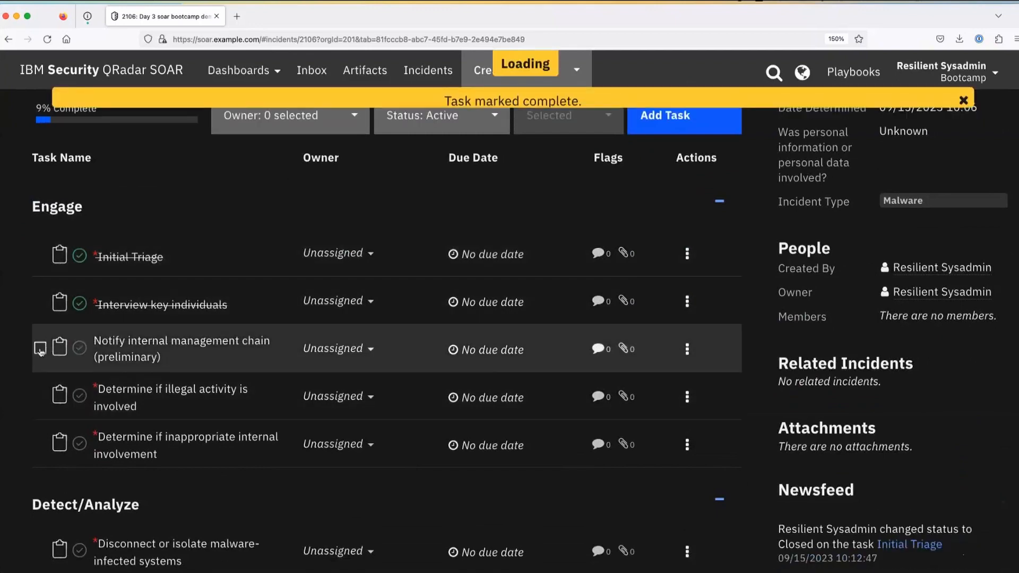
left_click(40, 403)
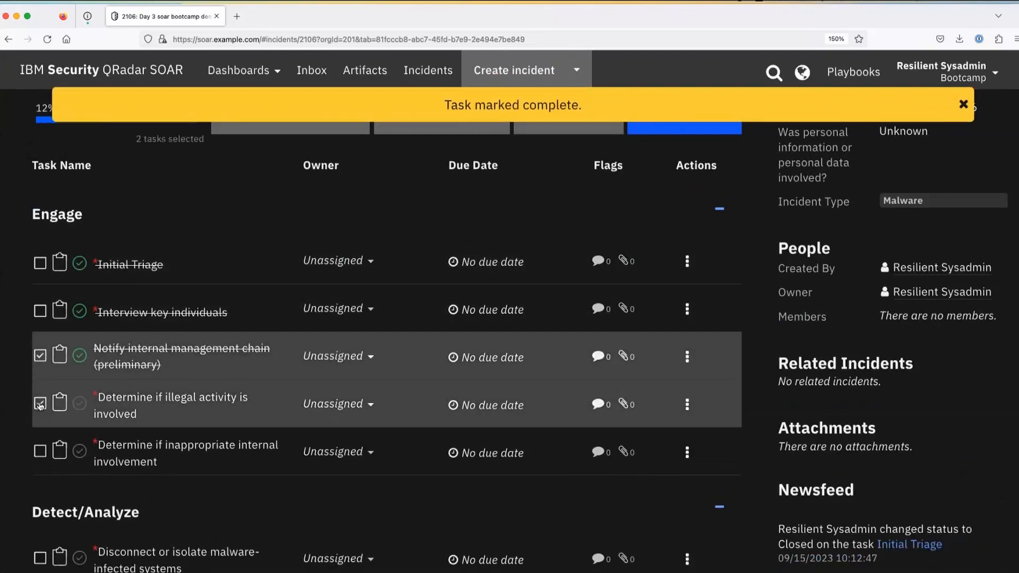
left_click(40, 451)
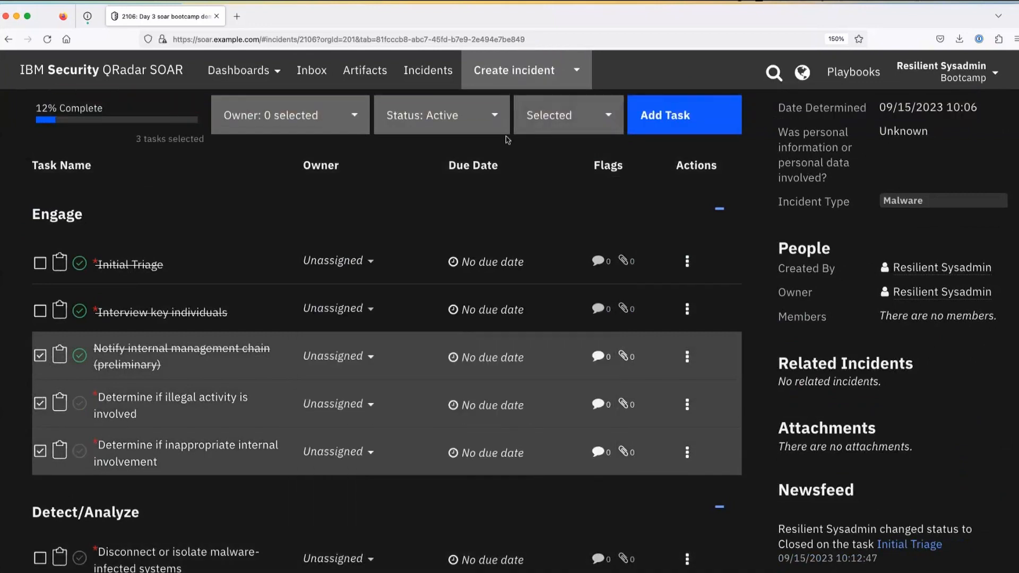
left_click(565, 118)
left_click(551, 152)
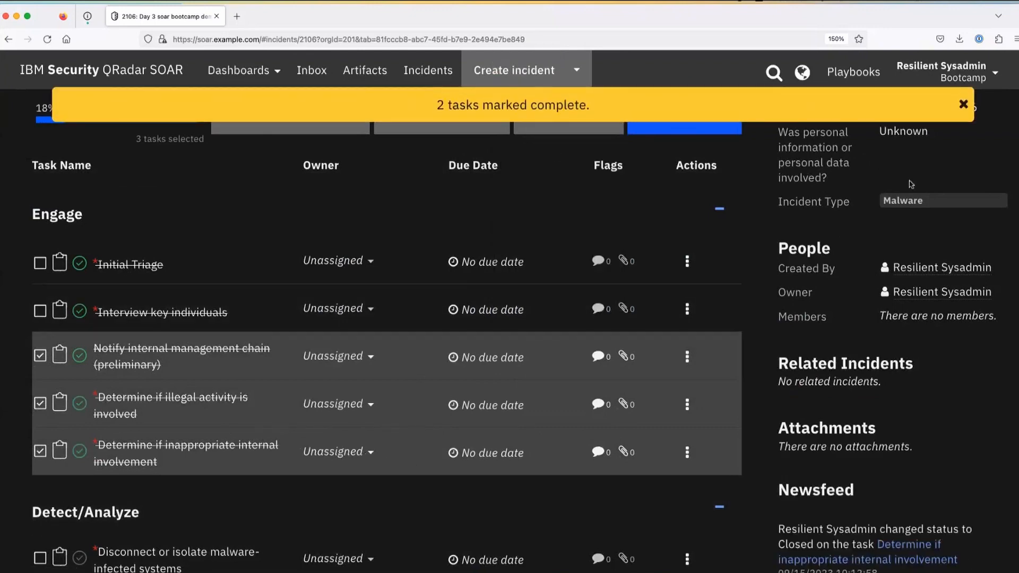
left_click(964, 104)
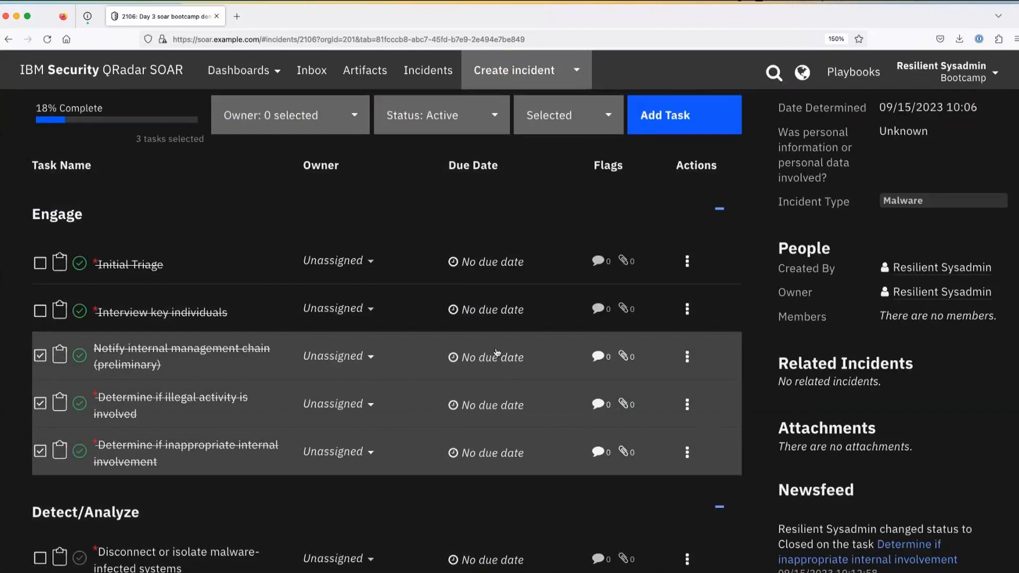
- Review the remaining tasks and examine the incident's Summary fields, including Phase, Severity, dates and Incident Type
scroll(496, 352, "down", 5)
scroll(496, 352, "down", 5)
scroll(496, 351, "up", 15)
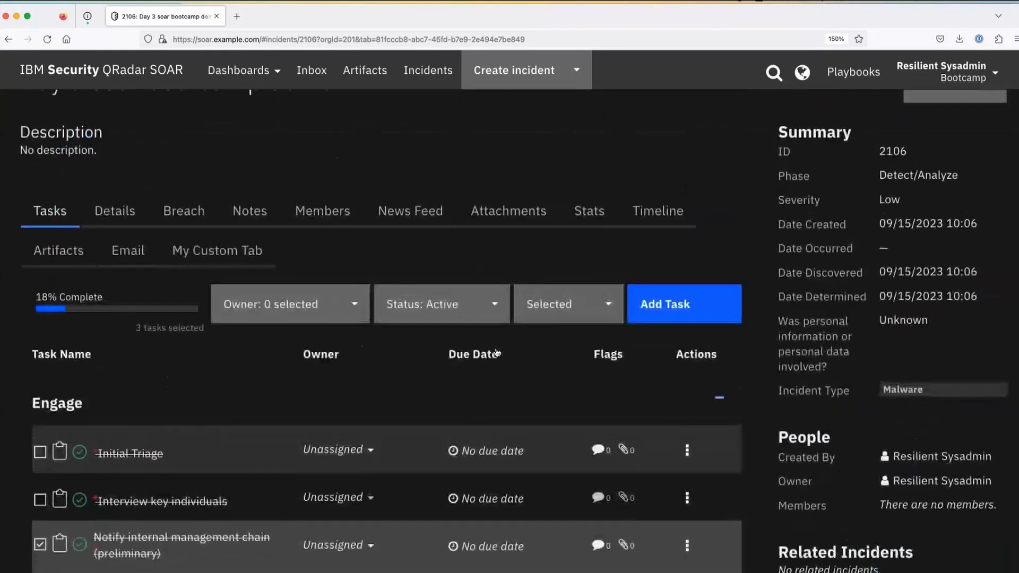
scroll(785, 366, "down", 3)
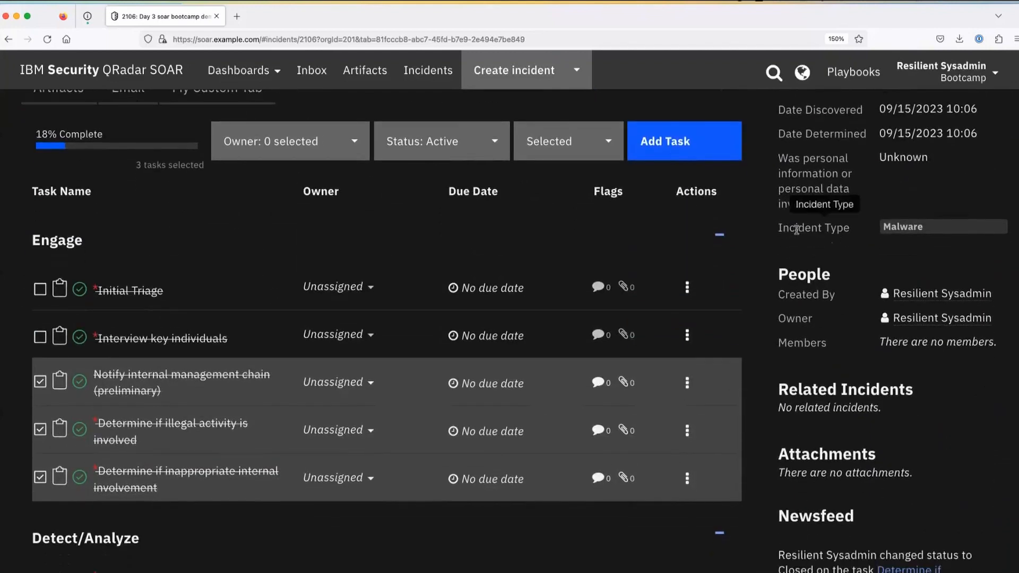
left_click_drag(882, 227, 927, 227)
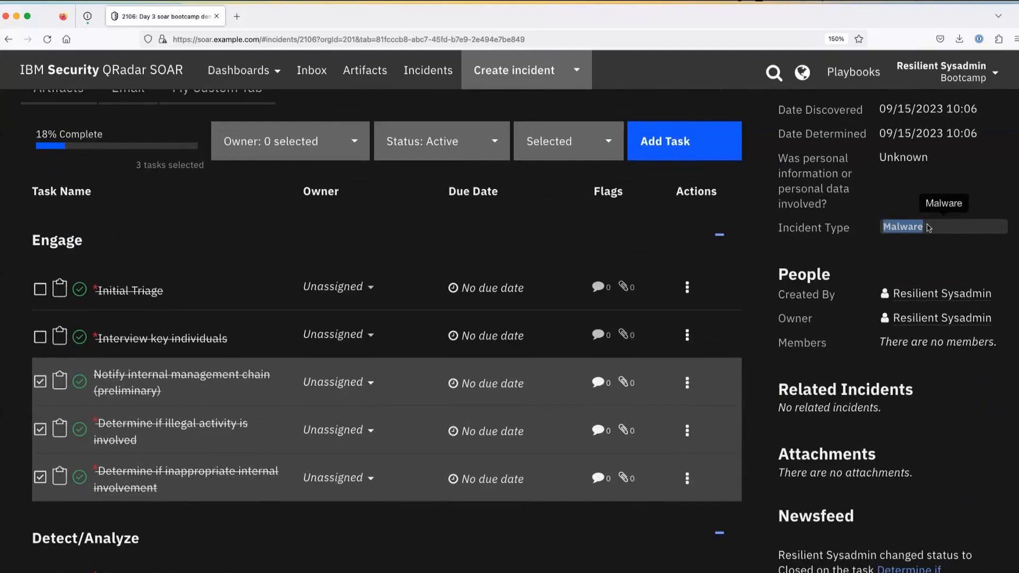
scroll(927, 227, "up", 3)
left_click_drag(770, 140, 913, 377)
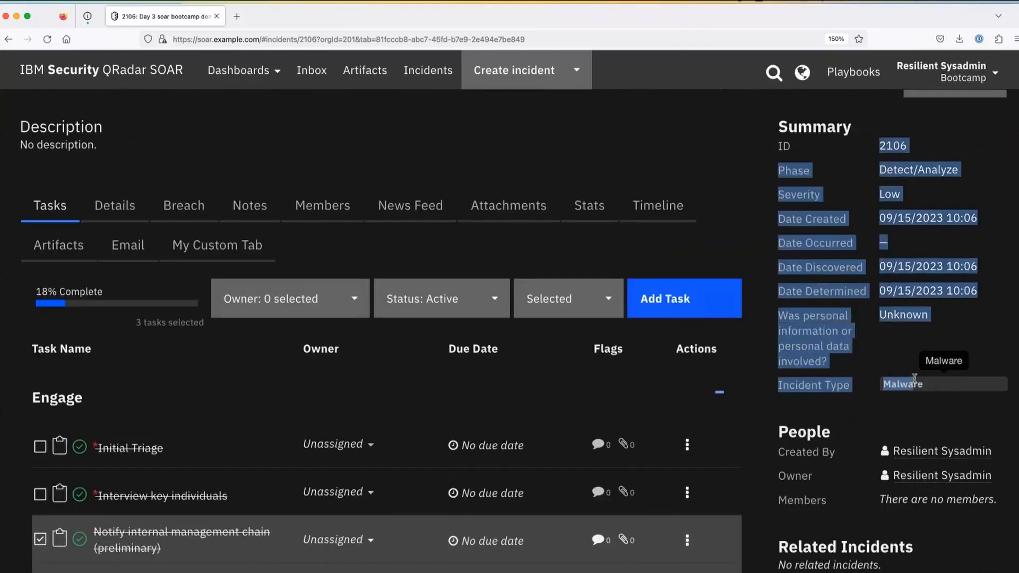
scroll(914, 378, "up", 1)
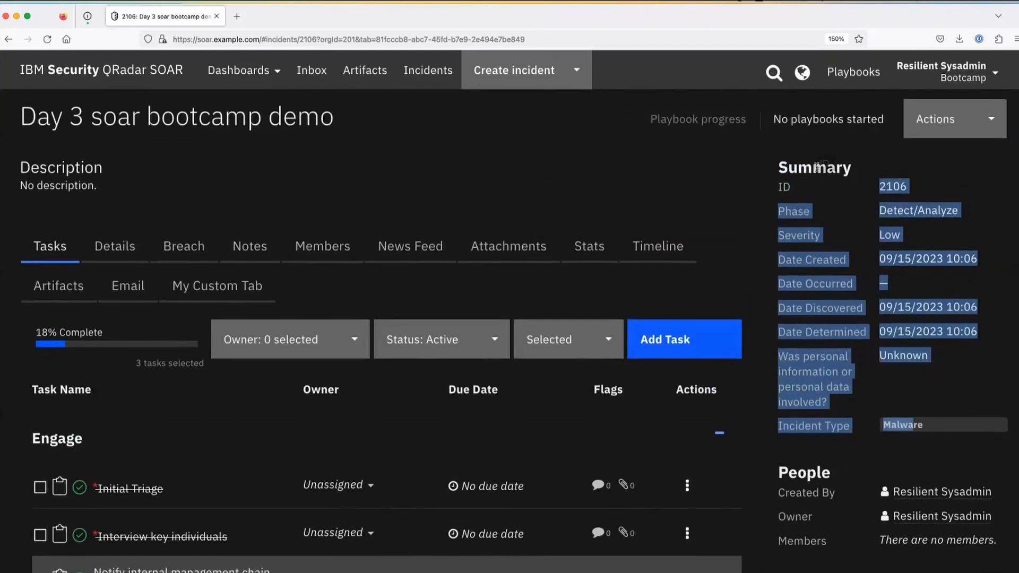
left_click(852, 219)
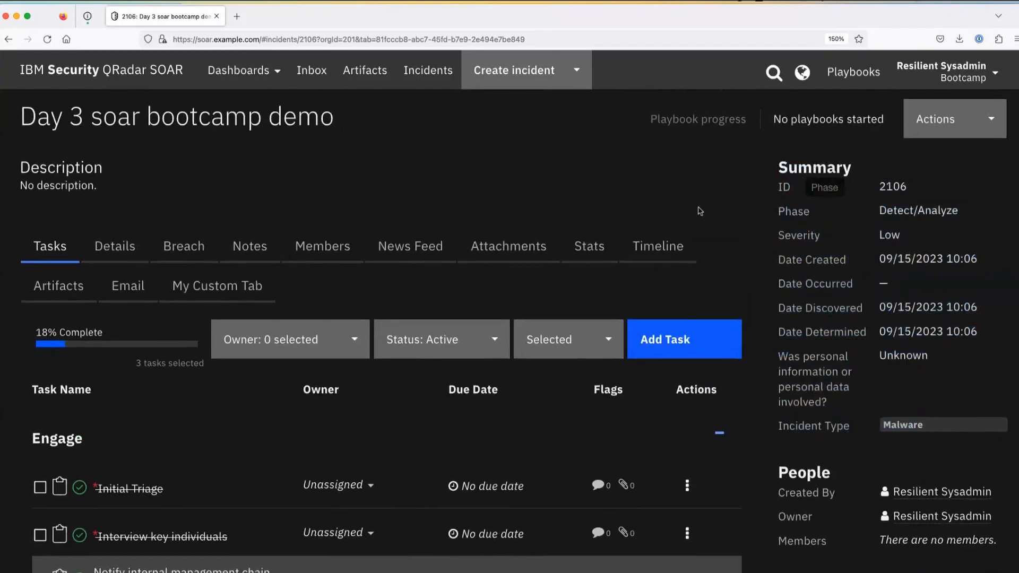
- Add Denial of Service to the incident's Incident Type alongside Malware in its details and save the change
left_click(126, 246)
scroll(318, 425, "down", 4)
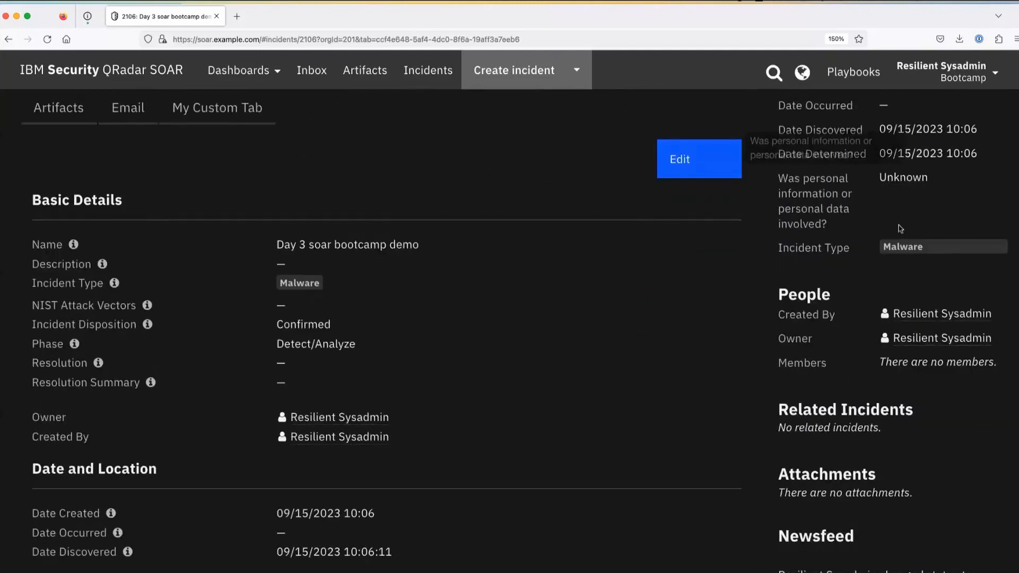
scroll(413, 360, "down", 3)
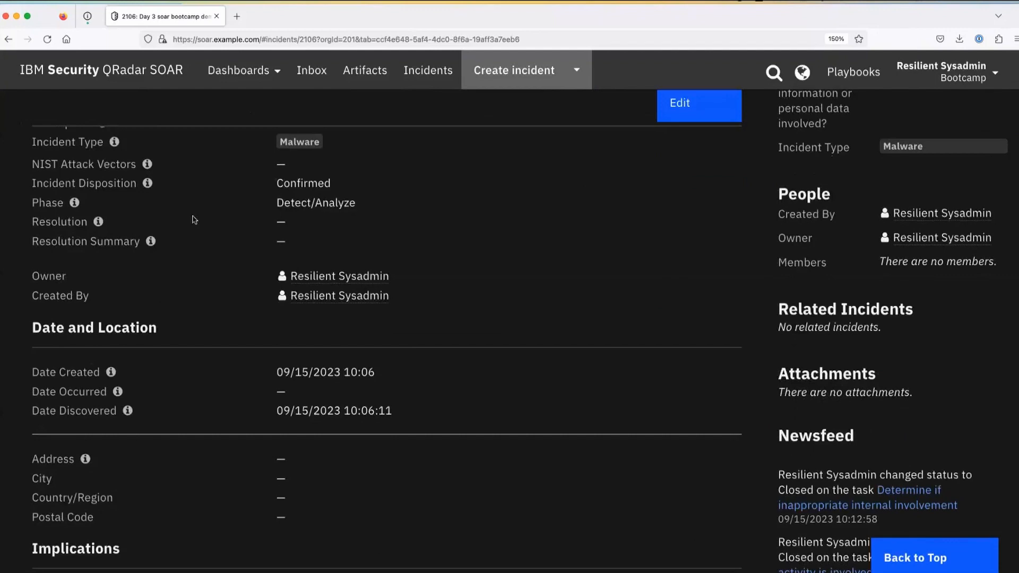
scroll(276, 470, "up", 3)
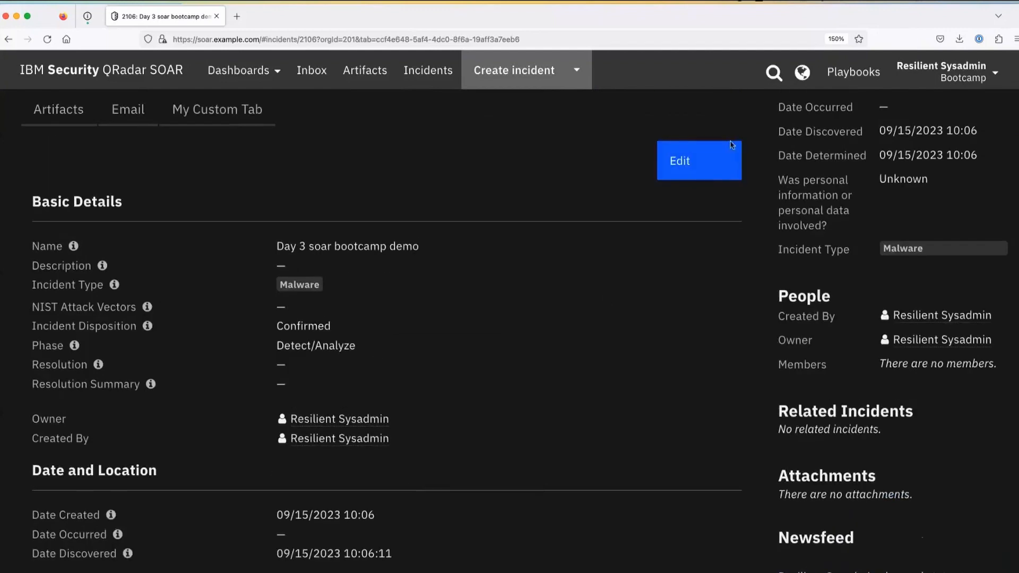
left_click(693, 165)
scroll(489, 445, "down", 10)
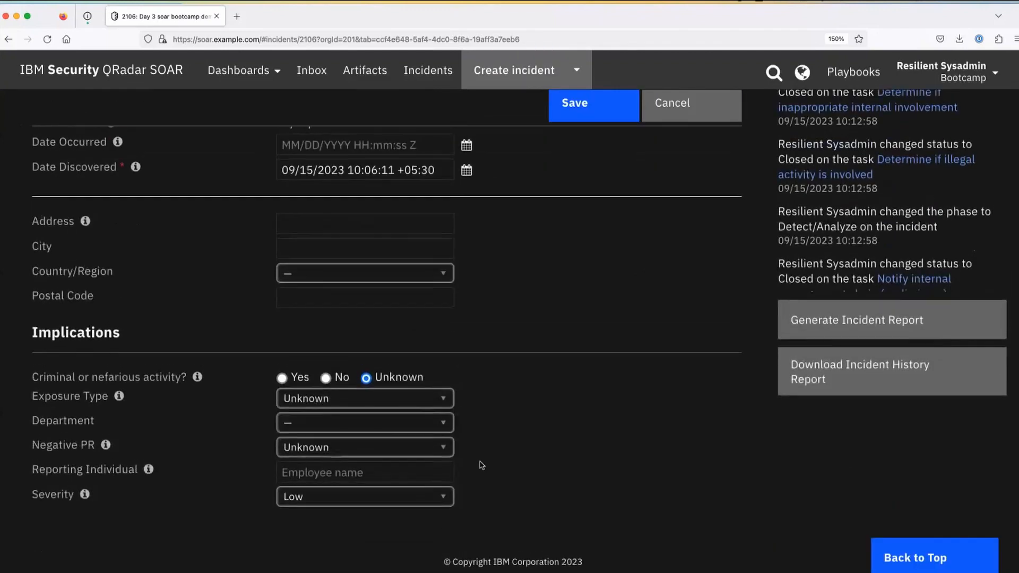
scroll(481, 464, "up", 10)
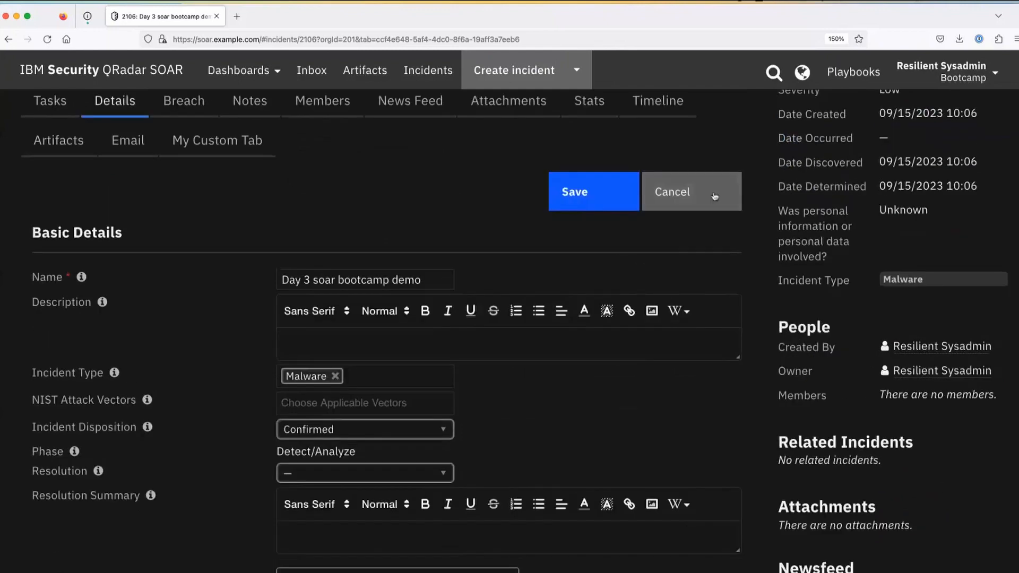
left_click(374, 374)
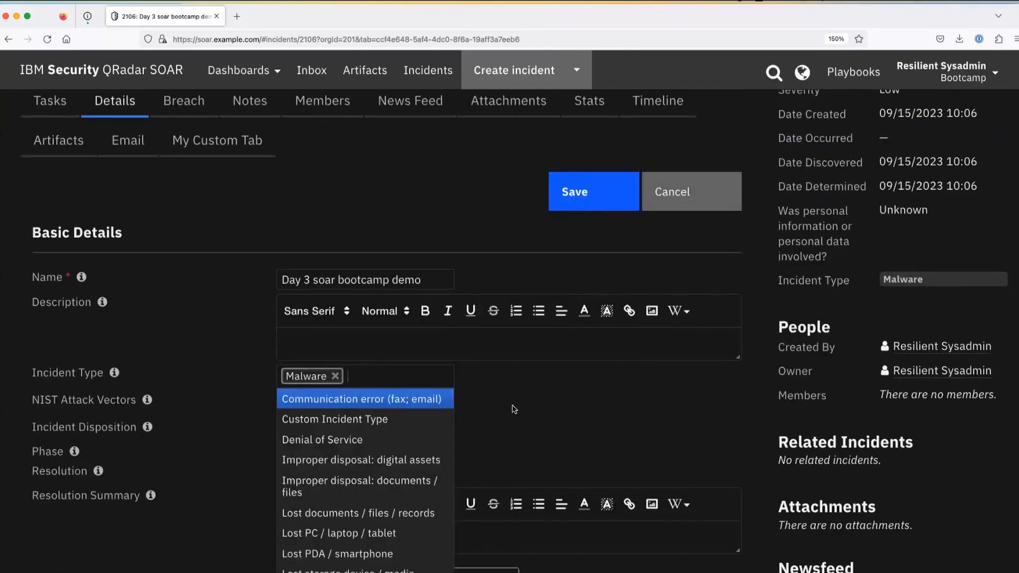
left_click(392, 448)
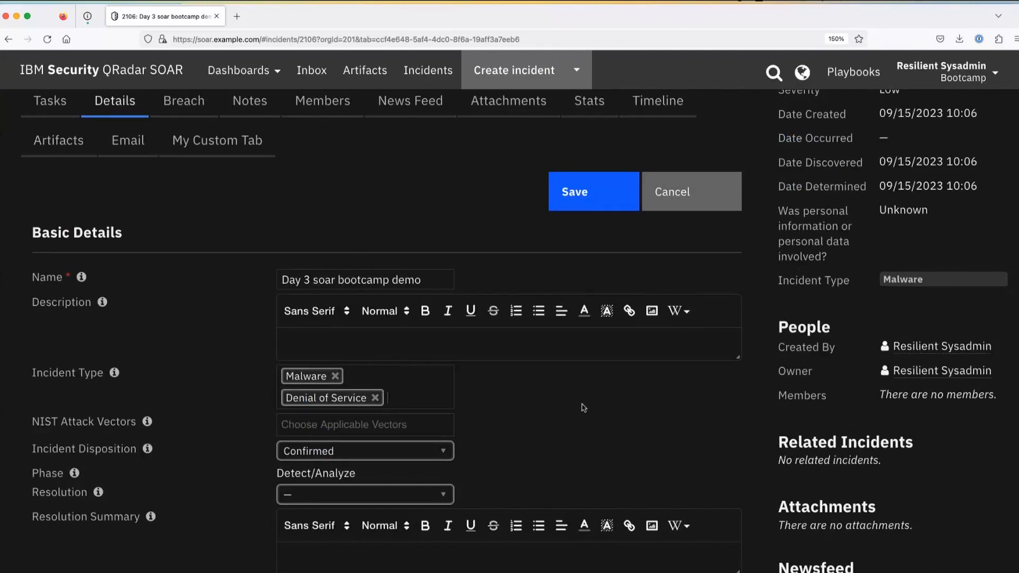
left_click(583, 209)
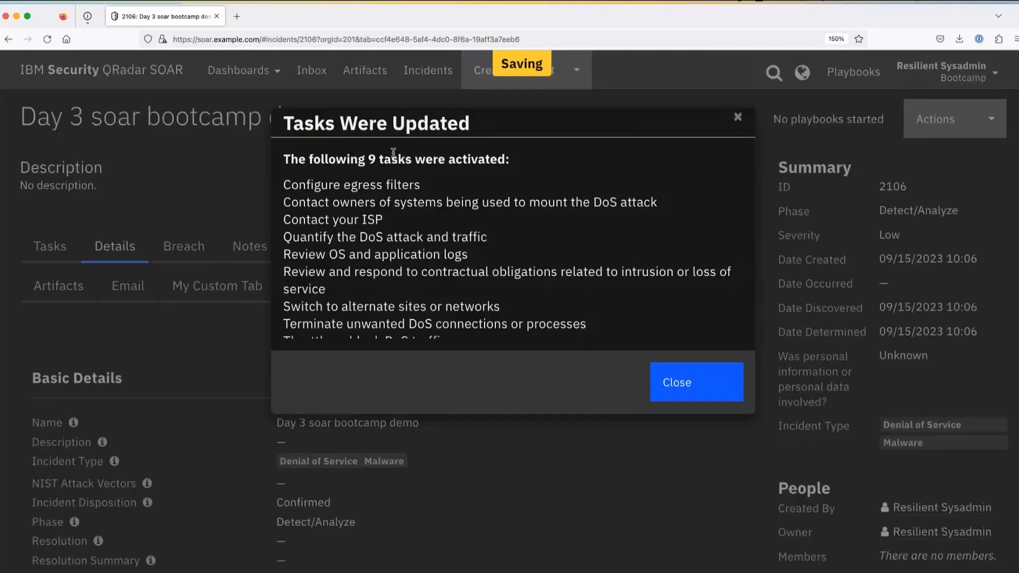
- Read the notice of newly activated tasks, close it, and review the incident's updated task list
left_click_drag(290, 125, 482, 131)
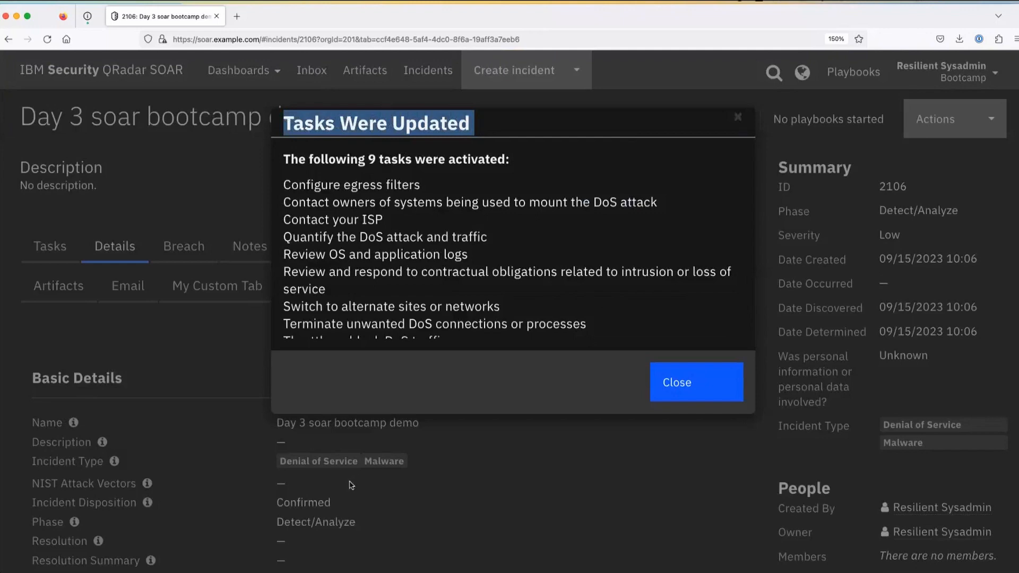
scroll(351, 247, "down", 2)
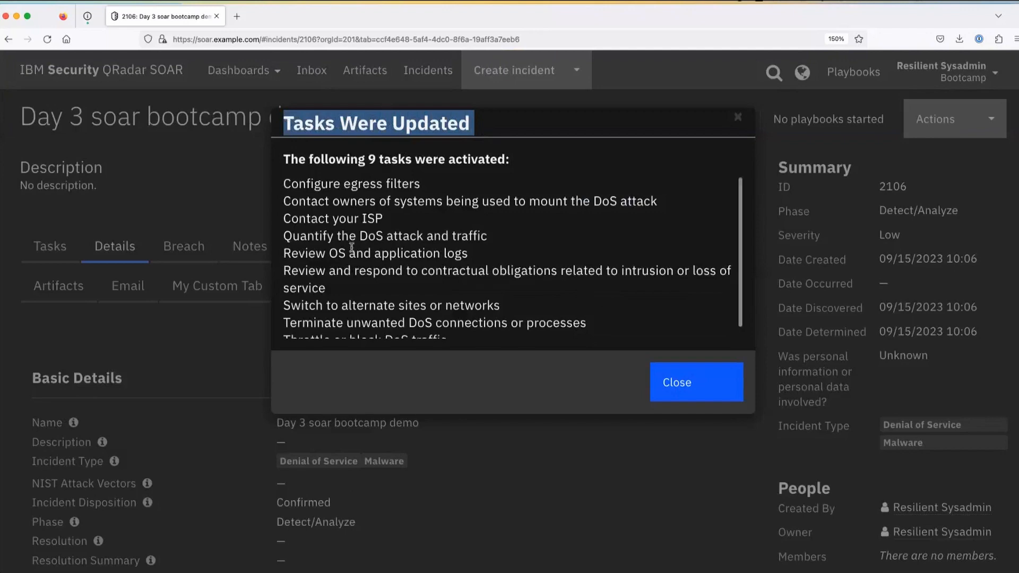
scroll(351, 247, "up", 1)
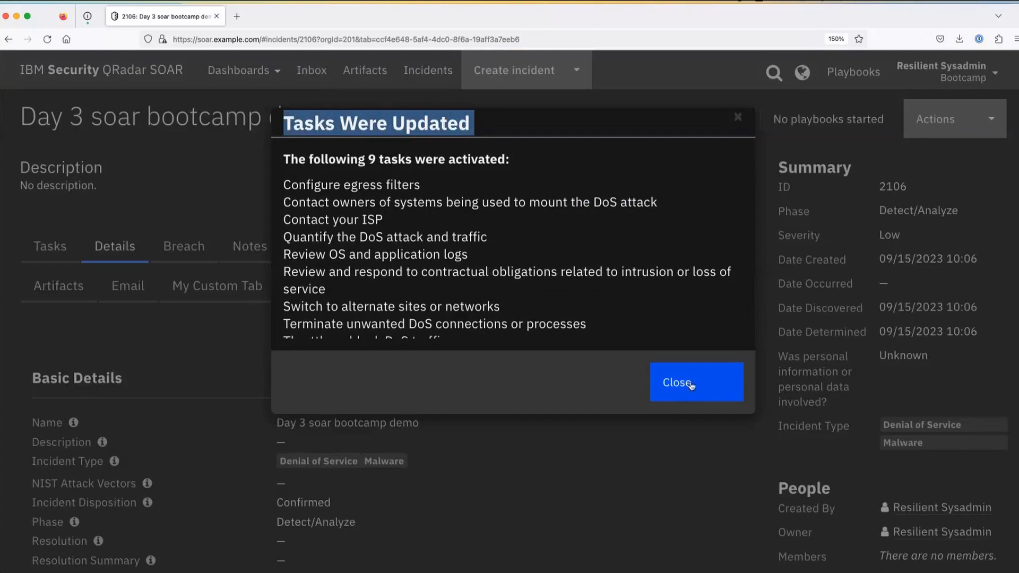
left_click(666, 387)
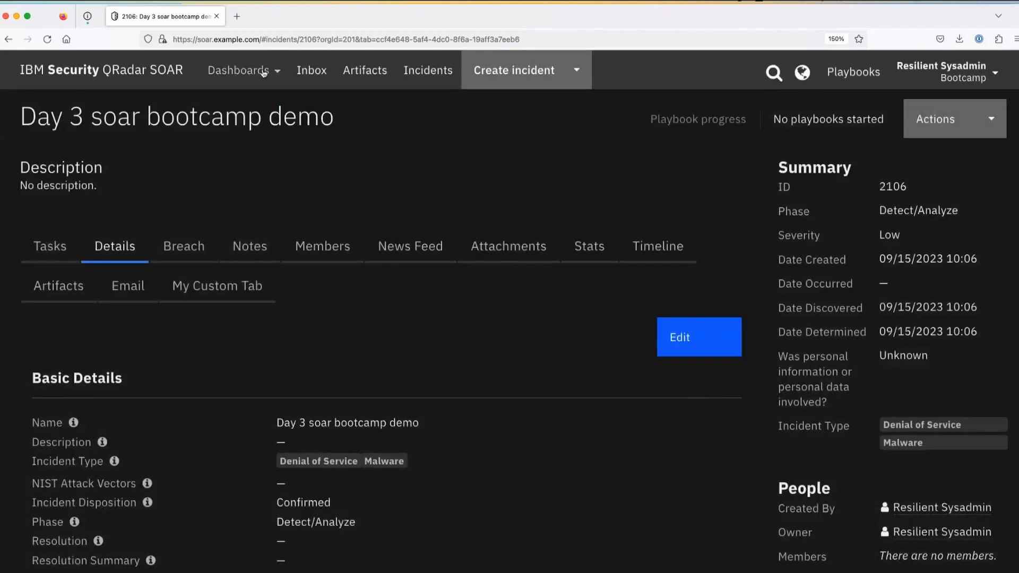
left_click(47, 246)
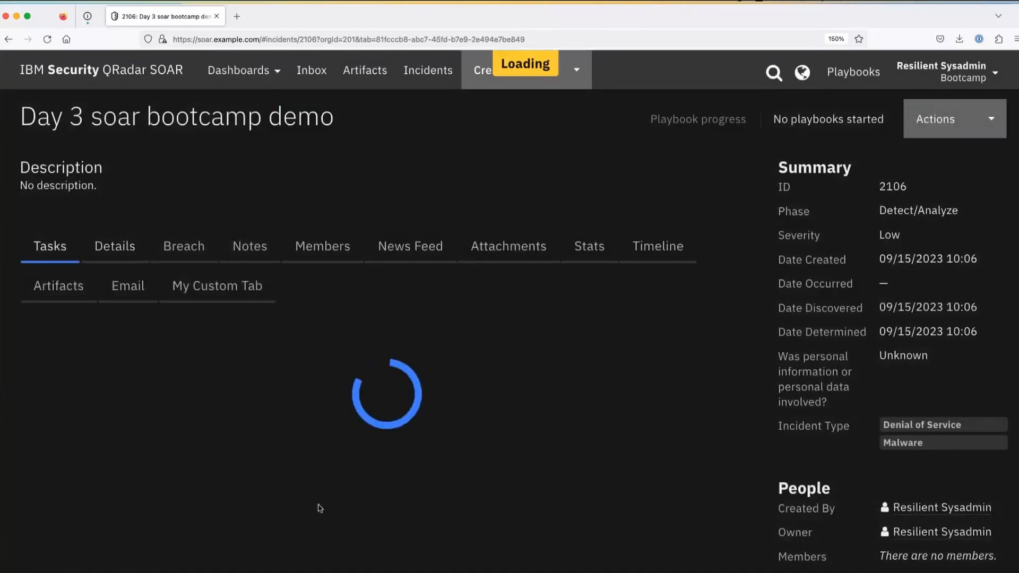
scroll(320, 508, "down", 10)
scroll(320, 509, "down", 10)
scroll(320, 508, "up", 15)
scroll(320, 508, "up", 10)
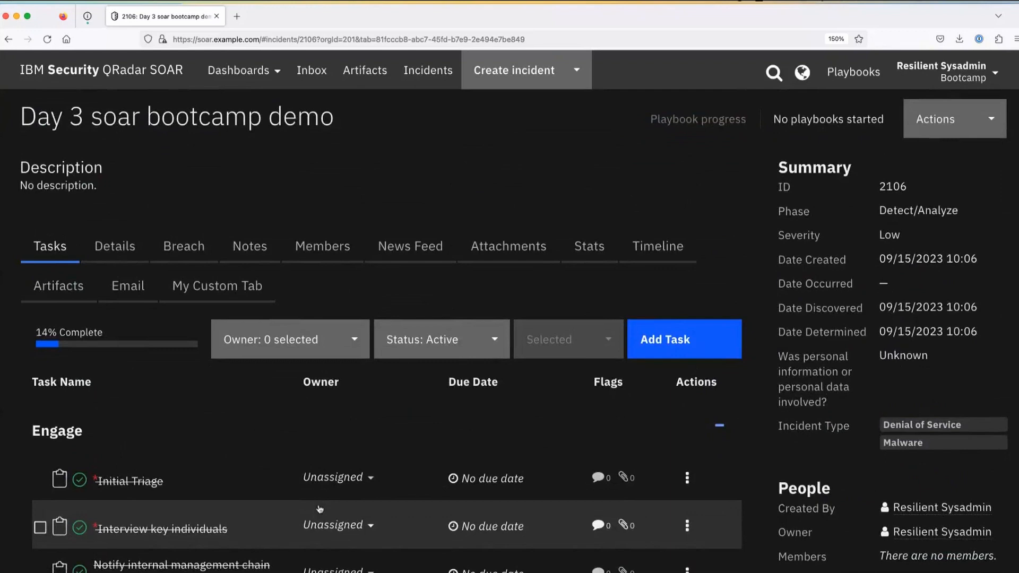
- Check the Custom Incident Type entry among the incident types in the Customization Settings
left_click(953, 76)
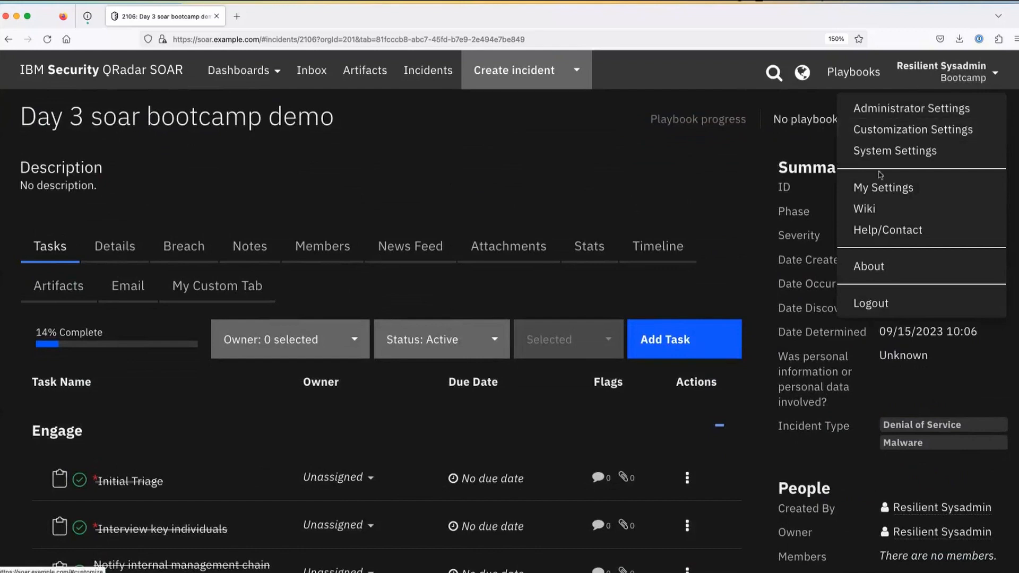
left_click(906, 132)
left_click(674, 191)
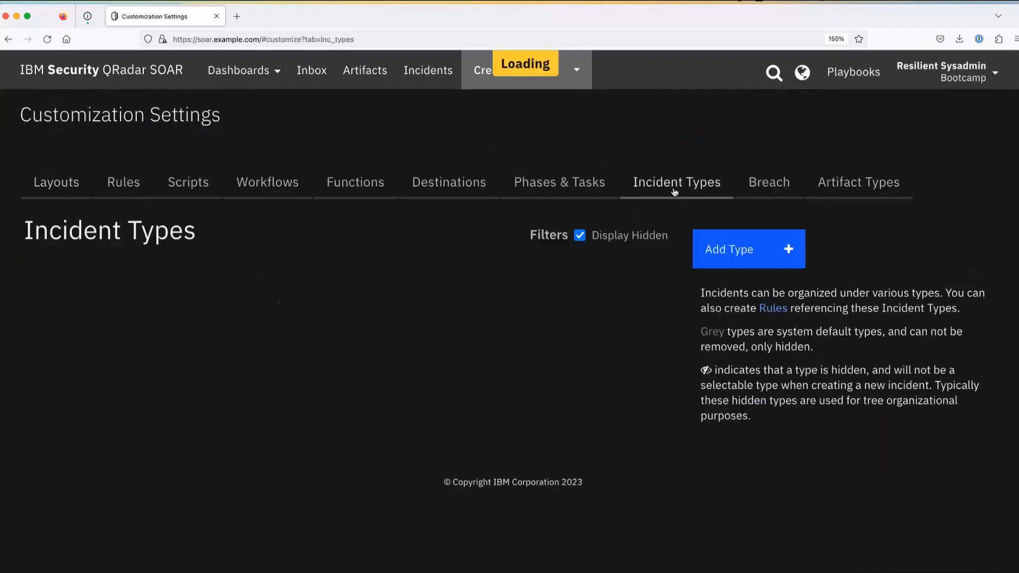
scroll(316, 446, "down", 1)
left_click_drag(30, 249, 146, 250)
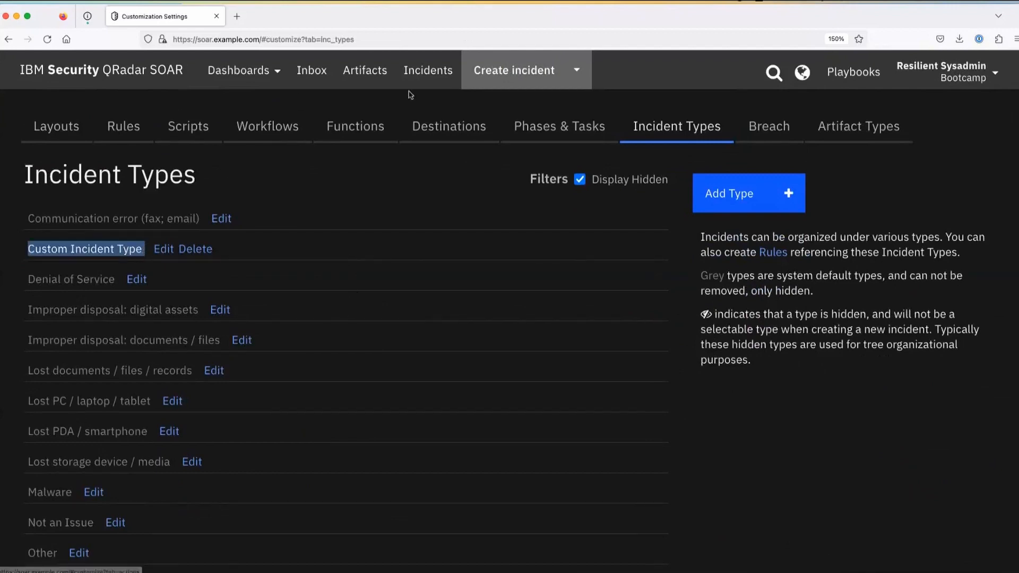
- Start a new incident and set its Incident Type to Custom Incident Type
left_click(432, 81)
left_click(512, 77)
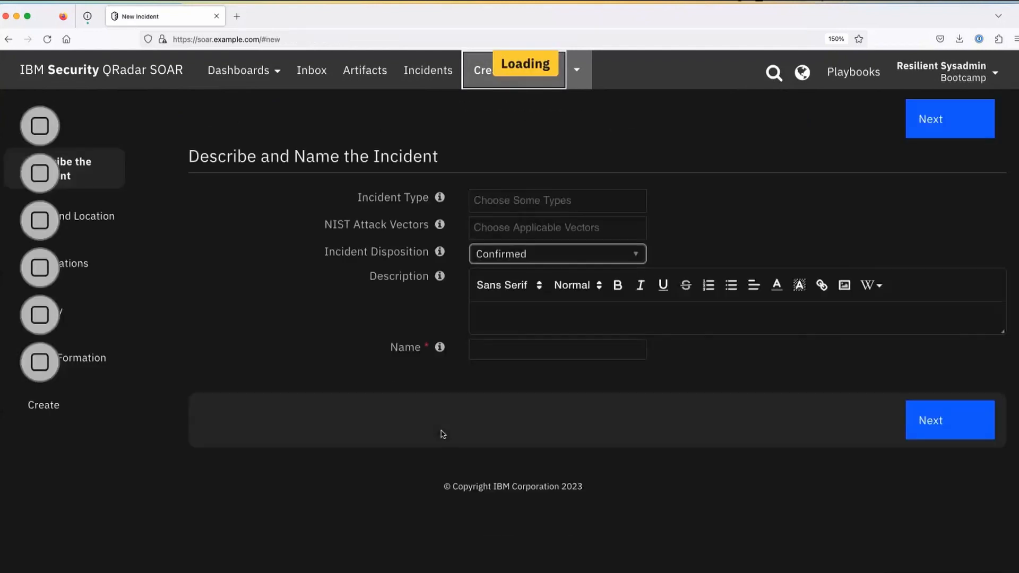
left_click(498, 203)
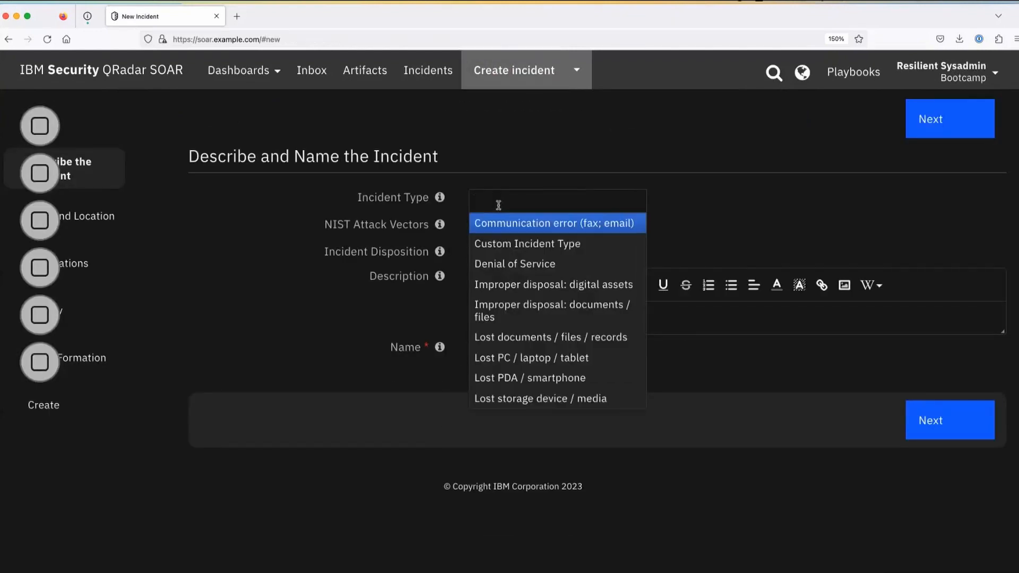
type("cust")
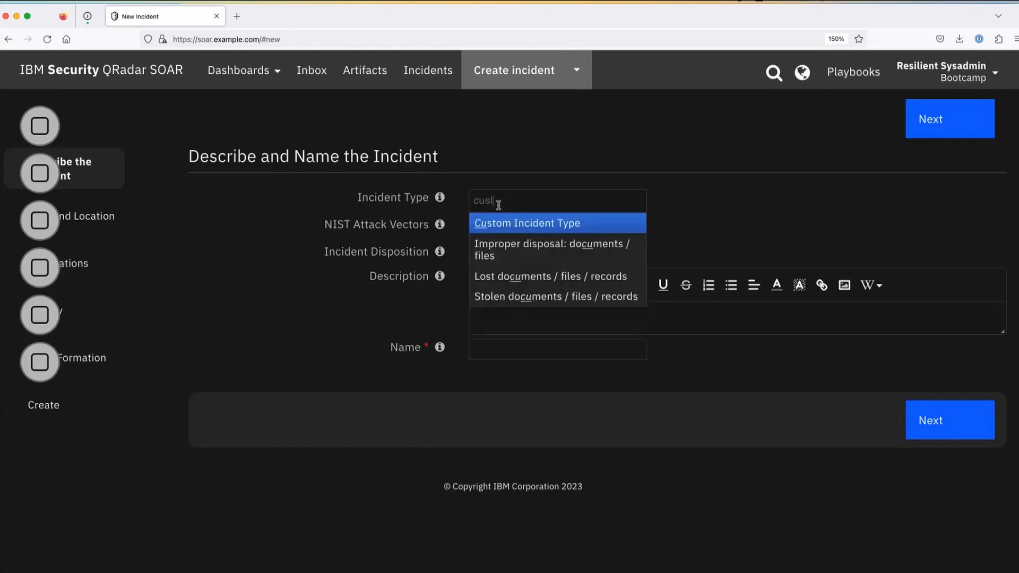
left_click(580, 224)
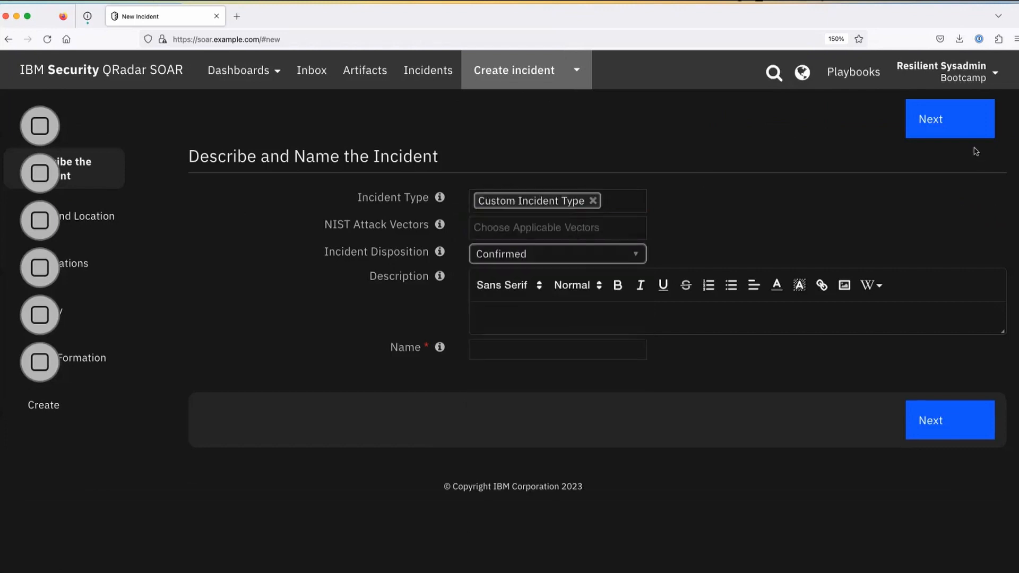
- Name the new incident "Soar bootcamp3 custom incident demo" and continue to the Date and Location page
left_click(940, 119)
left_click(495, 349)
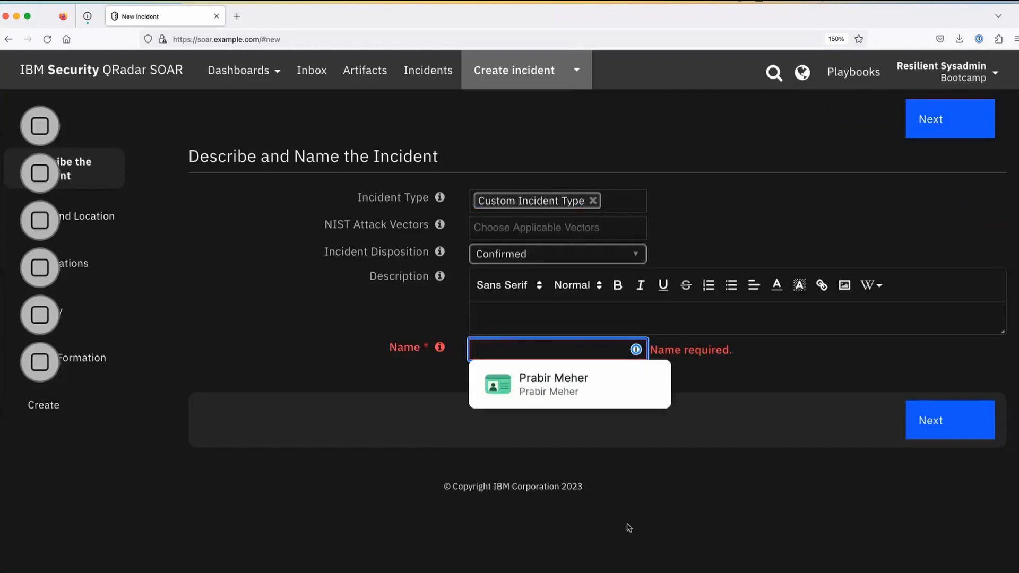
type("Soar bootca")
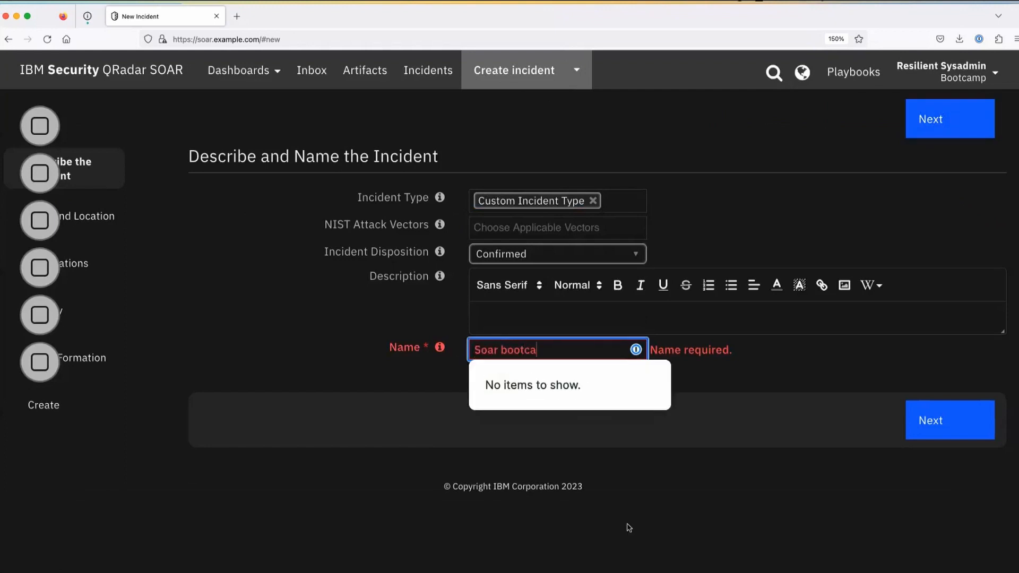
type("mp3 custom incident demo")
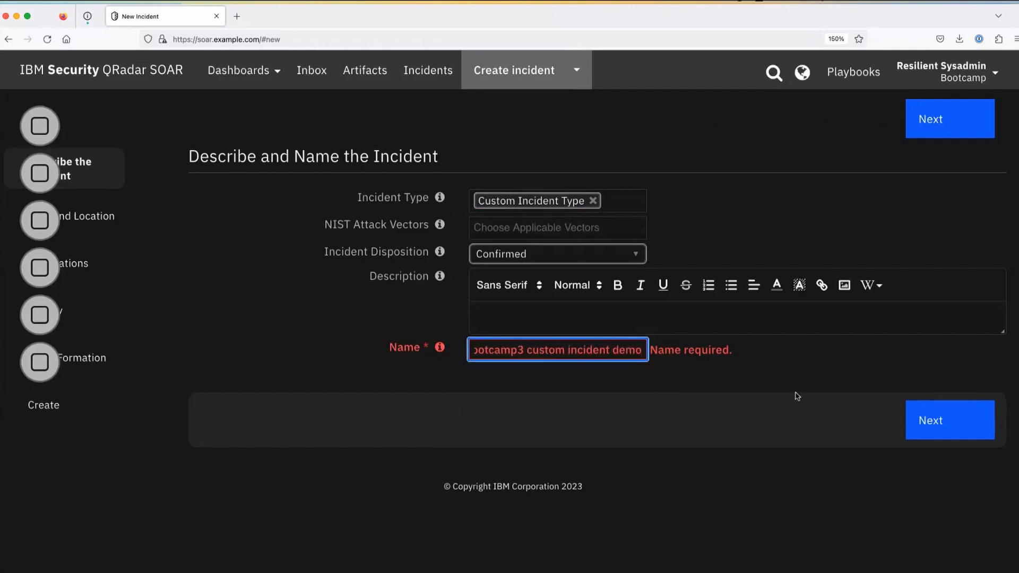
key("super+a")
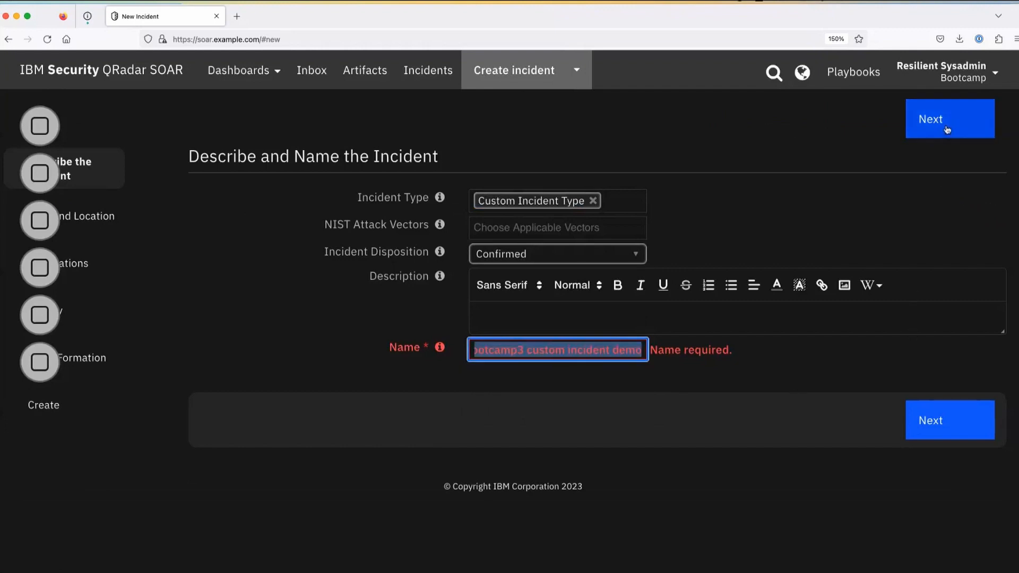
left_click(946, 129)
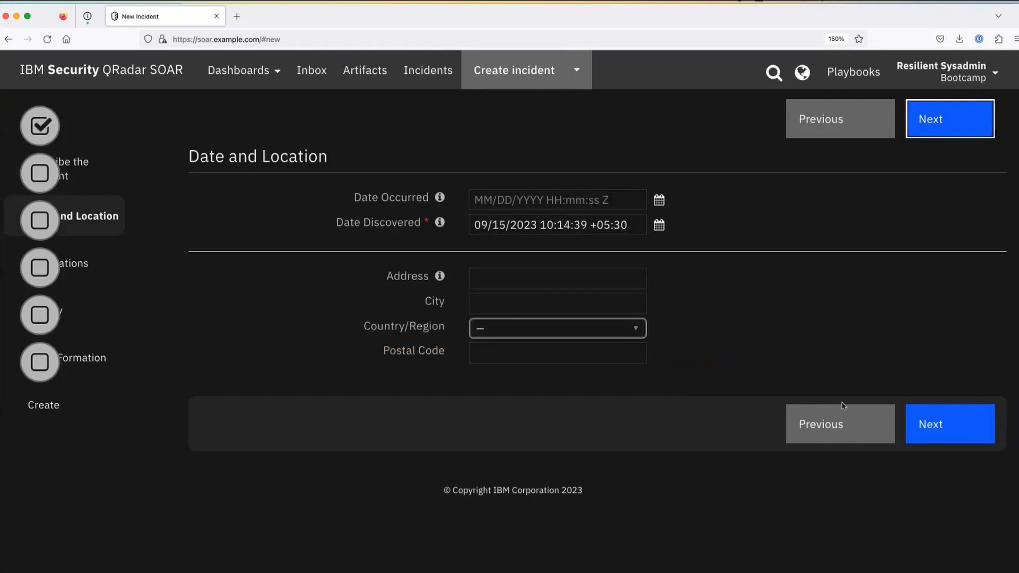
- Advance to the wizard's Create page, return to the Privacy page and examine the question about personal information involvement
left_click(937, 129)
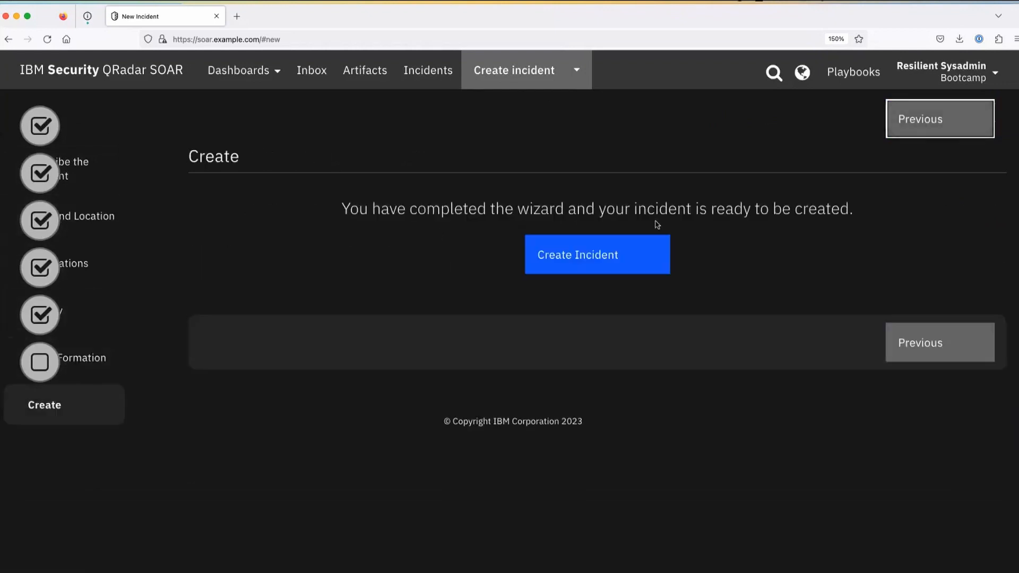
left_click(934, 113)
left_click(837, 120)
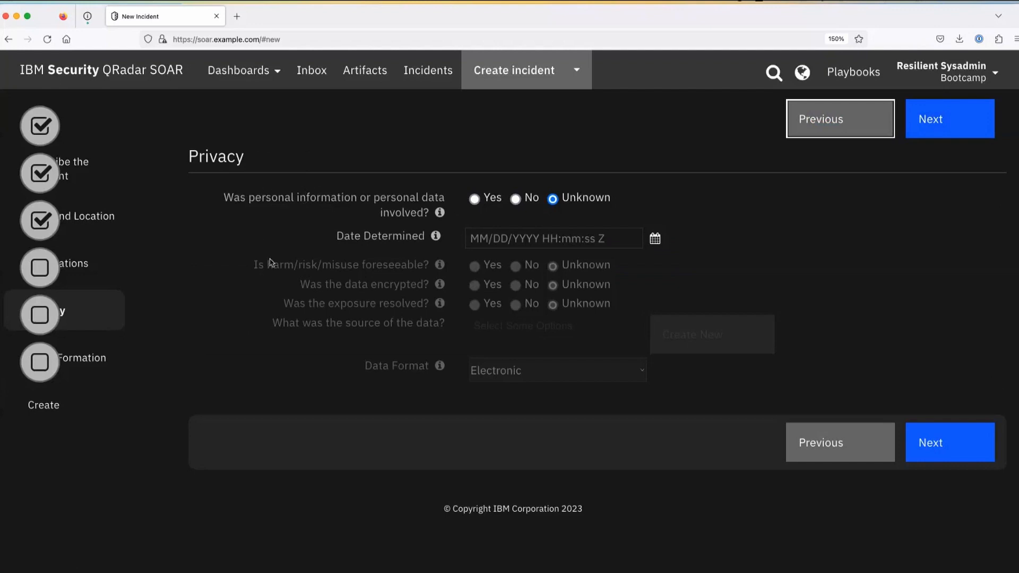
left_click_drag(188, 156, 241, 166)
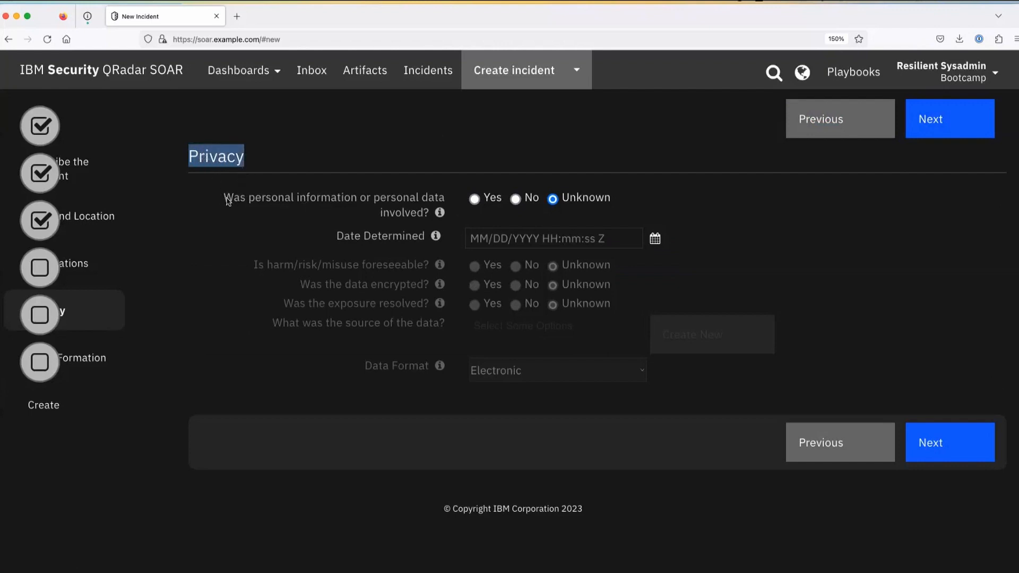
left_click_drag(225, 199, 428, 208)
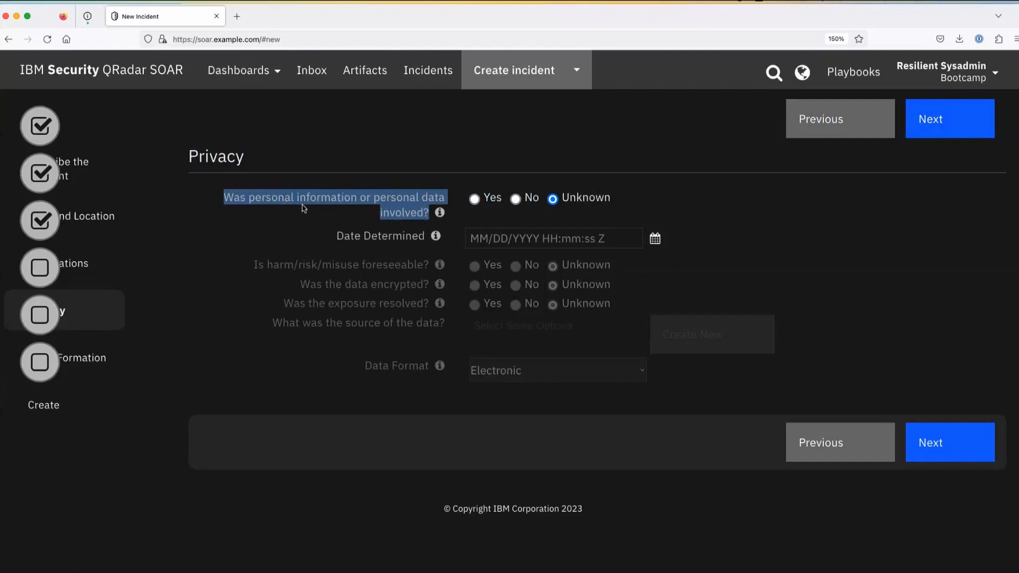
left_click(411, 223)
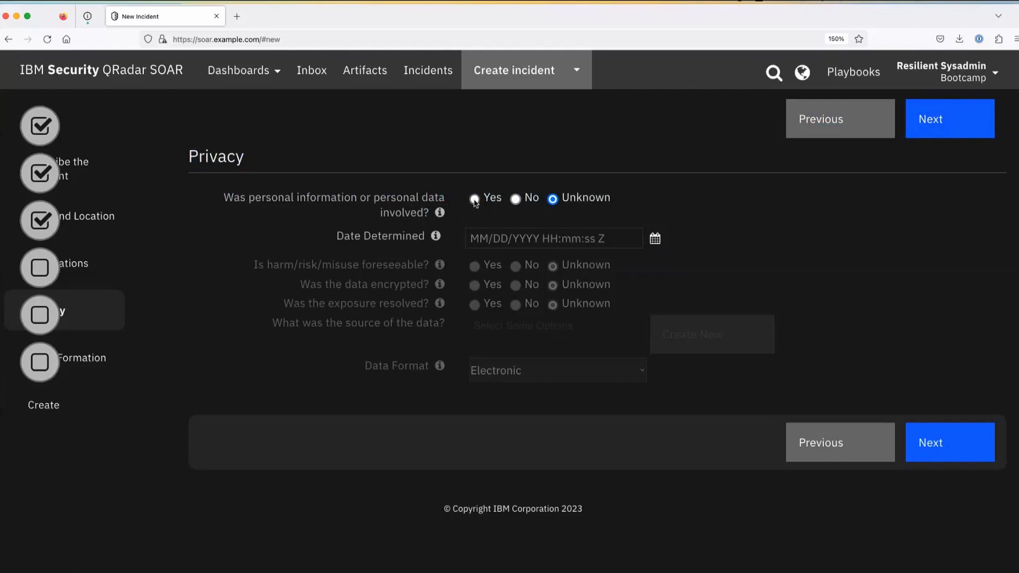
- Try the Yes and No answers on personal data involvement, set it to Unknown, and finish the wizard to create the incident
left_click(475, 200)
left_click(515, 200)
left_click(555, 204)
left_click(950, 121)
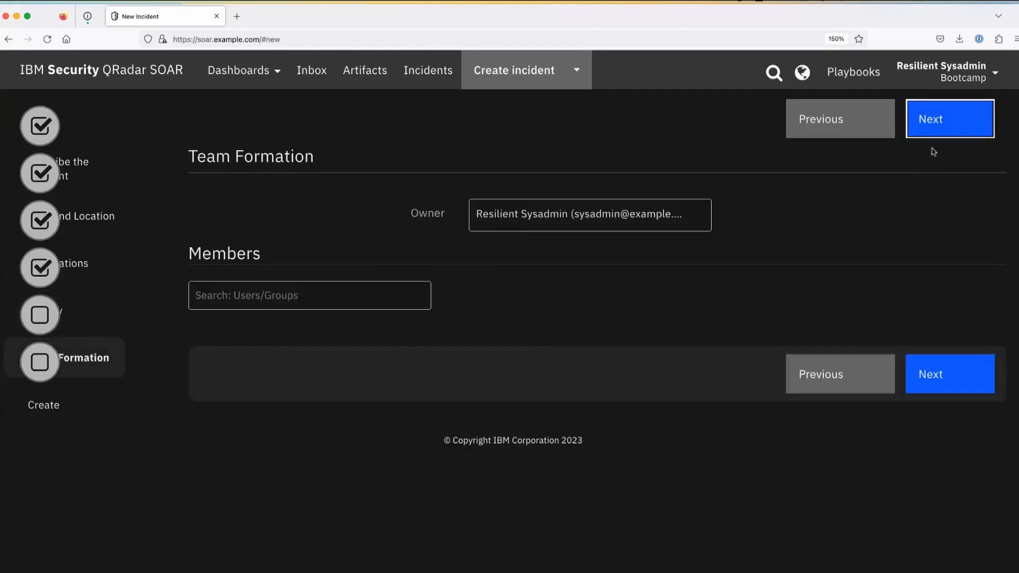
left_click(953, 121)
left_click(656, 263)
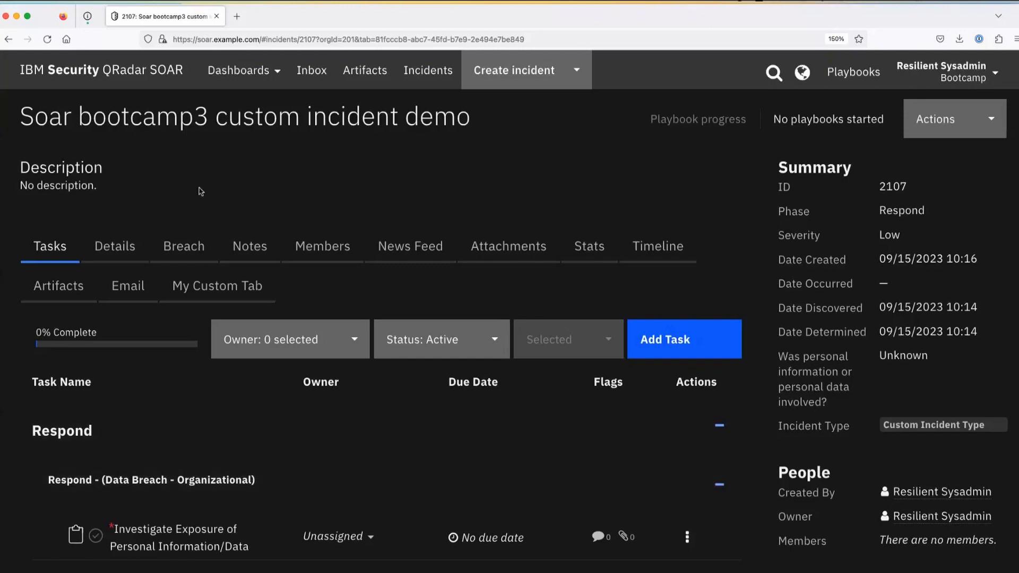
- Examine the incident type assigned to the custom incident in its summary and in its Basic Details
scroll(258, 246, "down", 1)
scroll(266, 256, "up", 1)
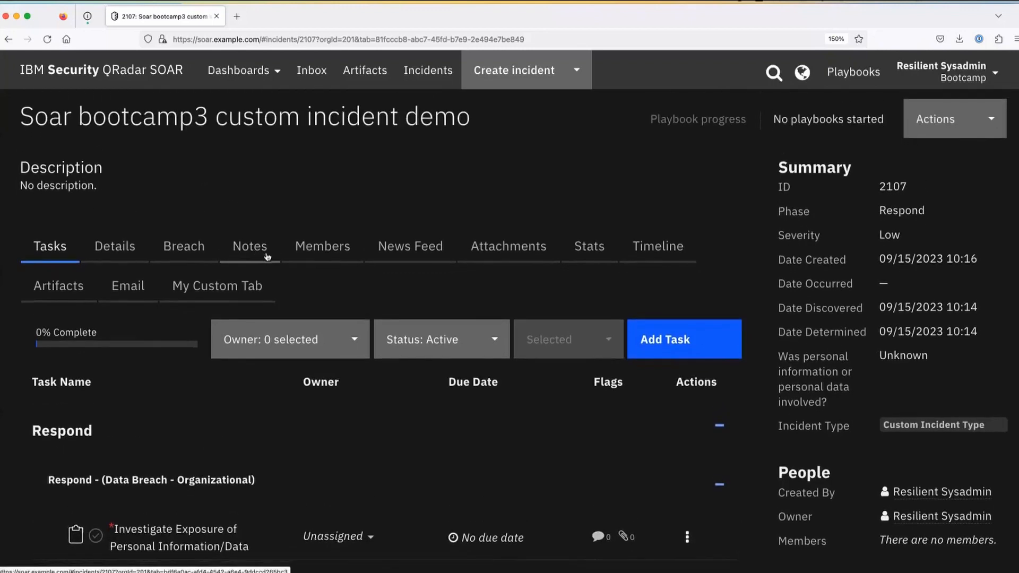
scroll(888, 409, "down", 4)
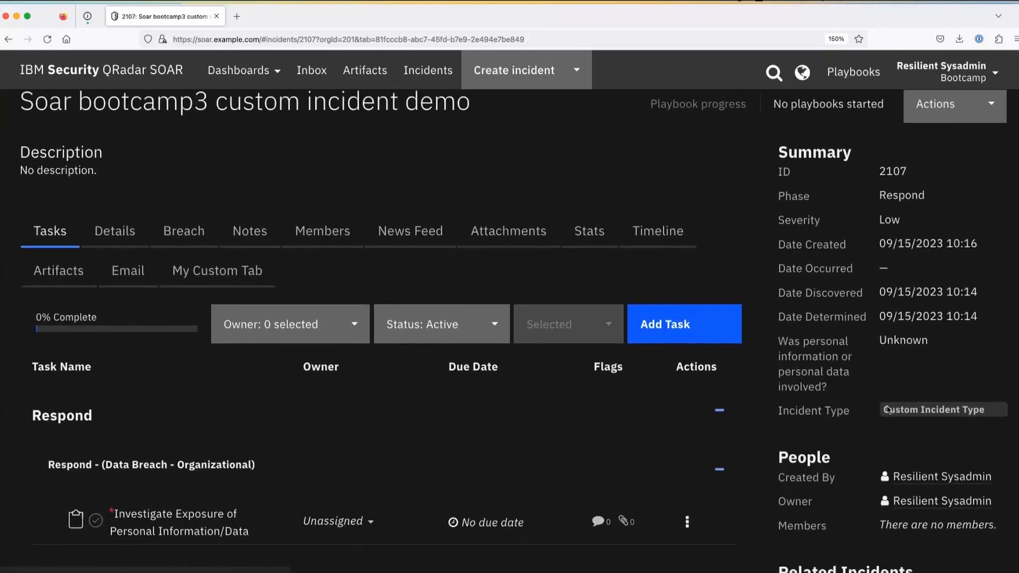
left_click_drag(884, 282, 1009, 284)
scroll(320, 312, "up", 4)
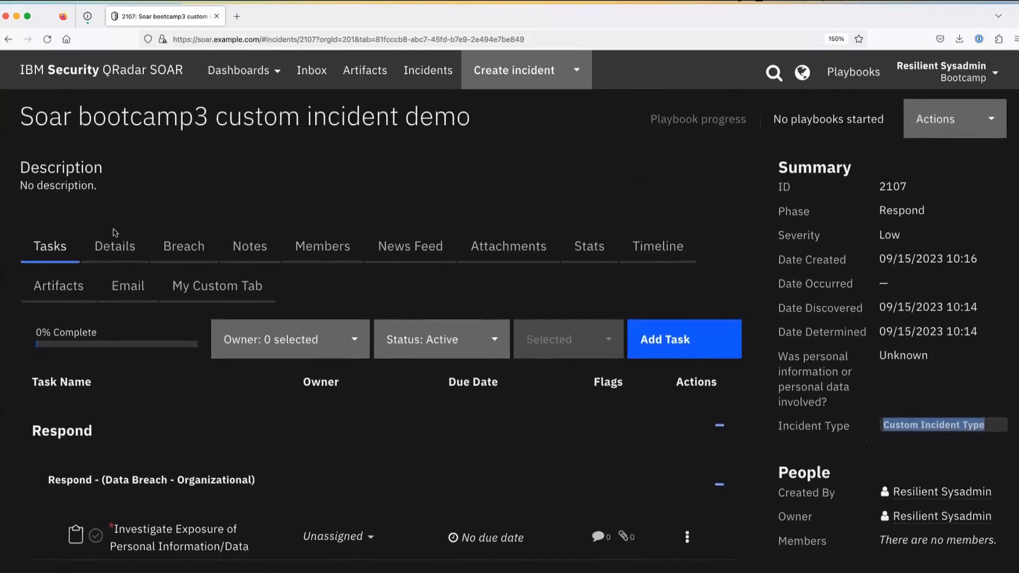
left_click(118, 245)
scroll(300, 385, "down", 4)
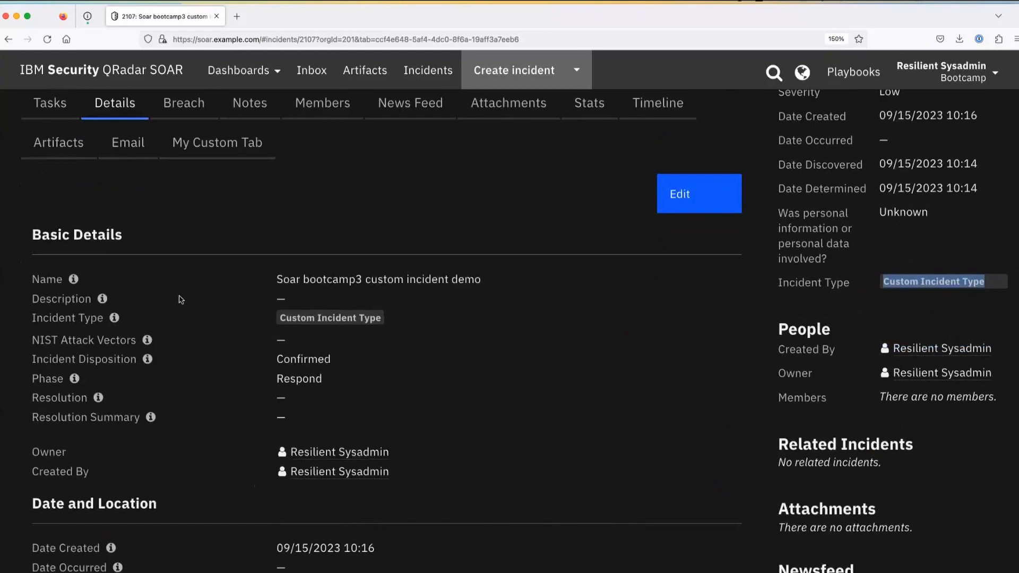
scroll(125, 234, "up", 1)
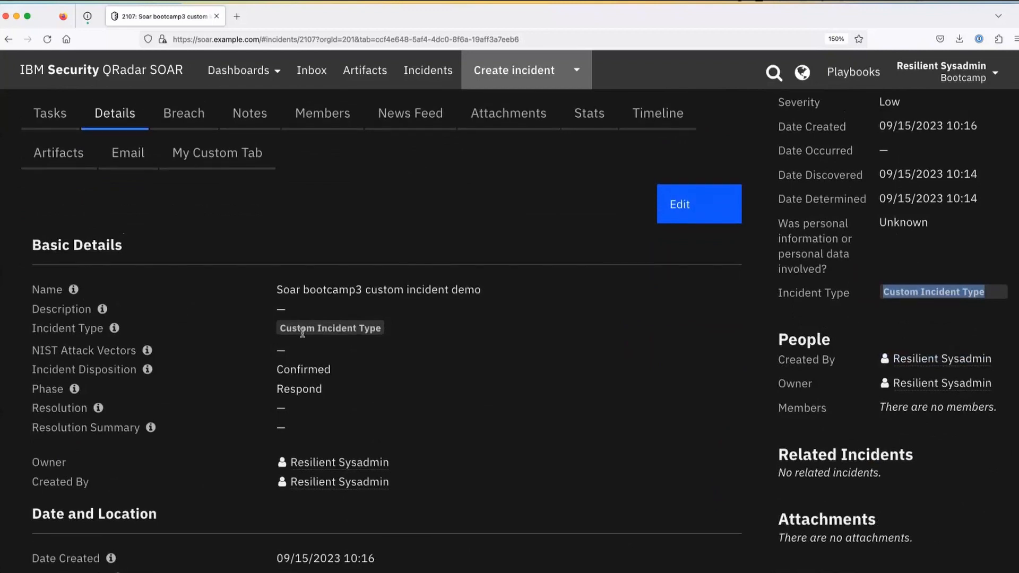
left_click_drag(278, 327, 394, 337)
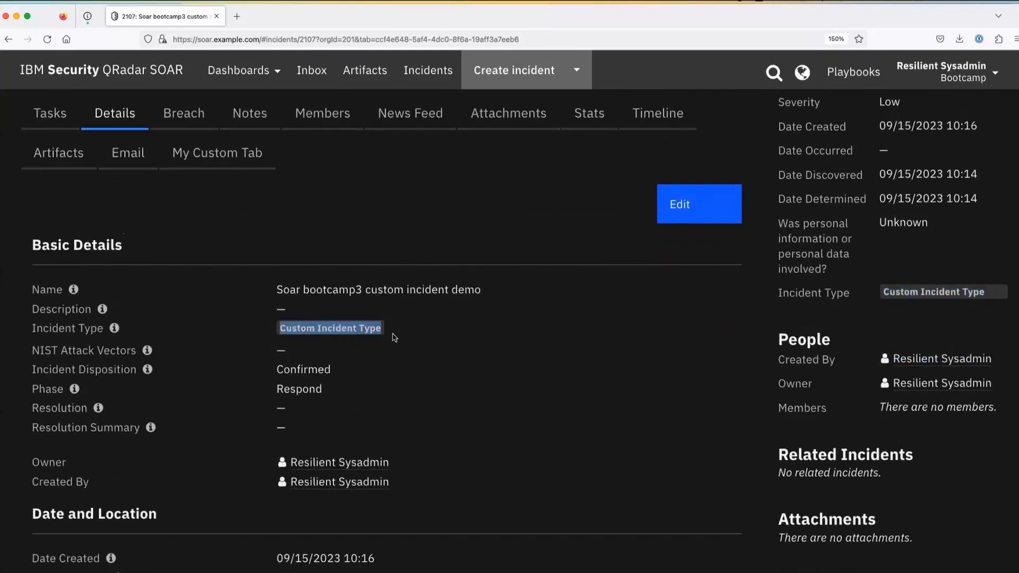
scroll(394, 338, "up", 2)
- Return to the custom incident's task list and examine the Respond - (Data Breach - Organizational) group
left_click(50, 213)
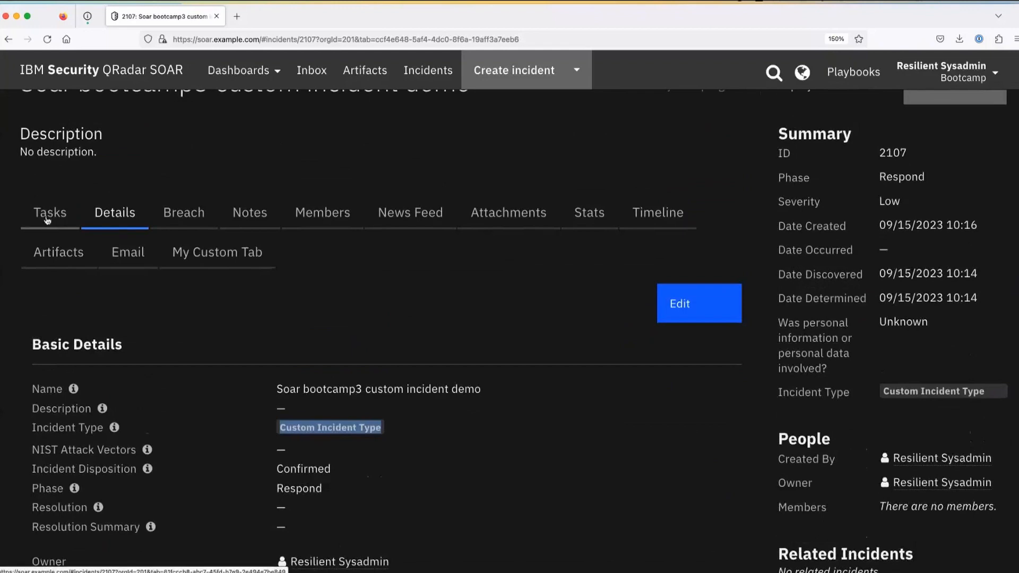
scroll(204, 448, "down", 5)
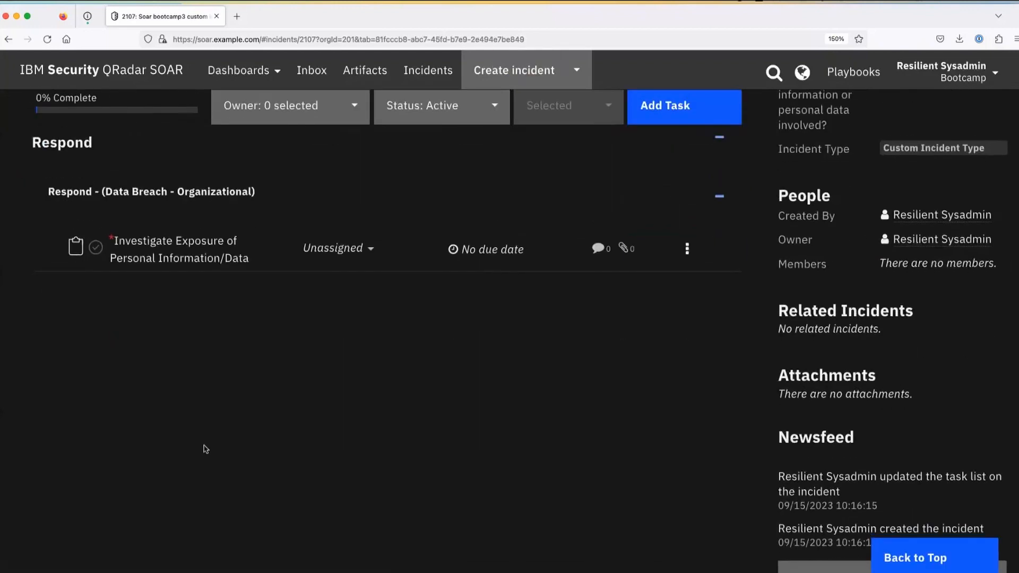
scroll(205, 449, "up", 2)
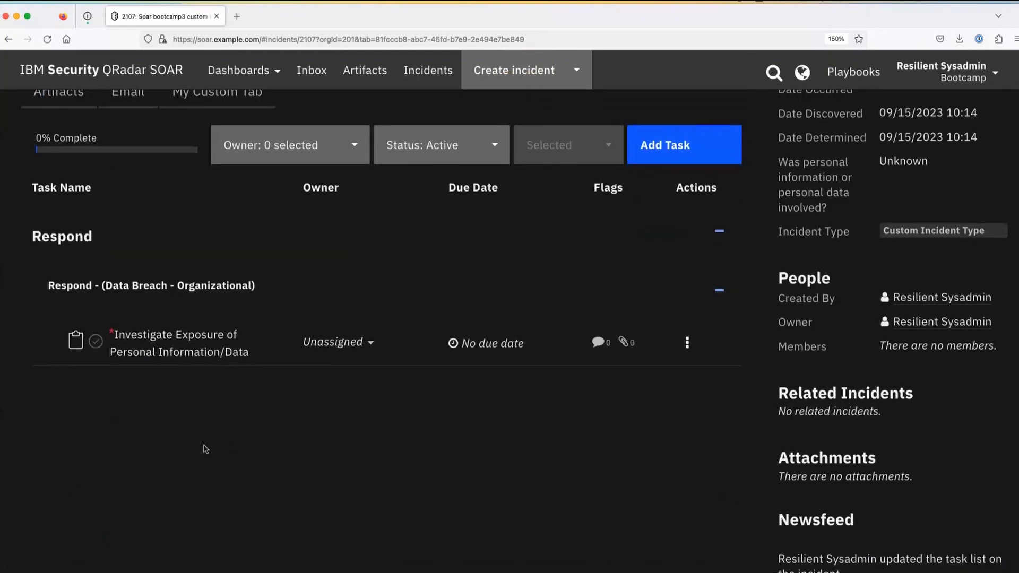
scroll(205, 449, "up", 2)
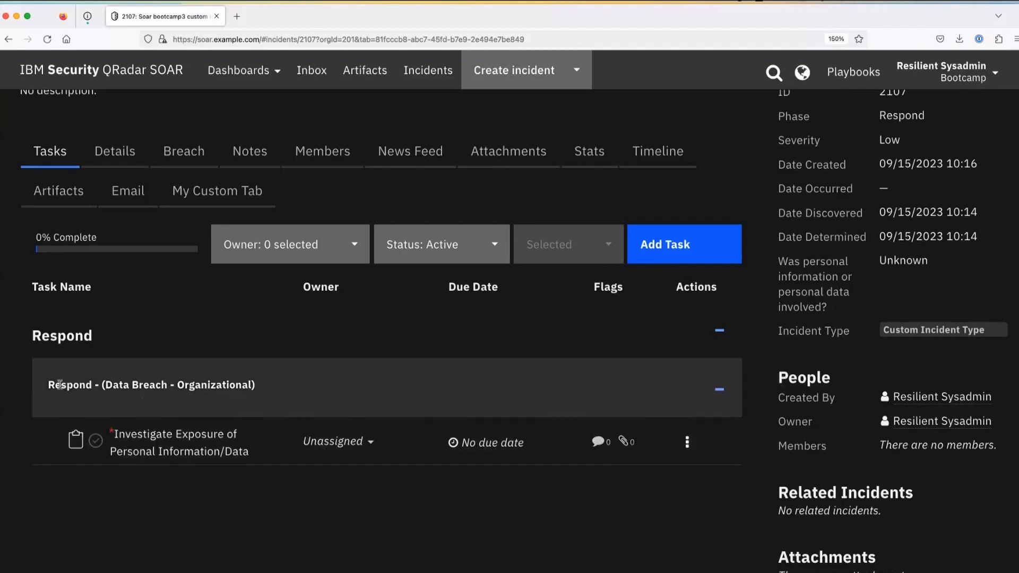
left_click_drag(49, 381, 285, 378)
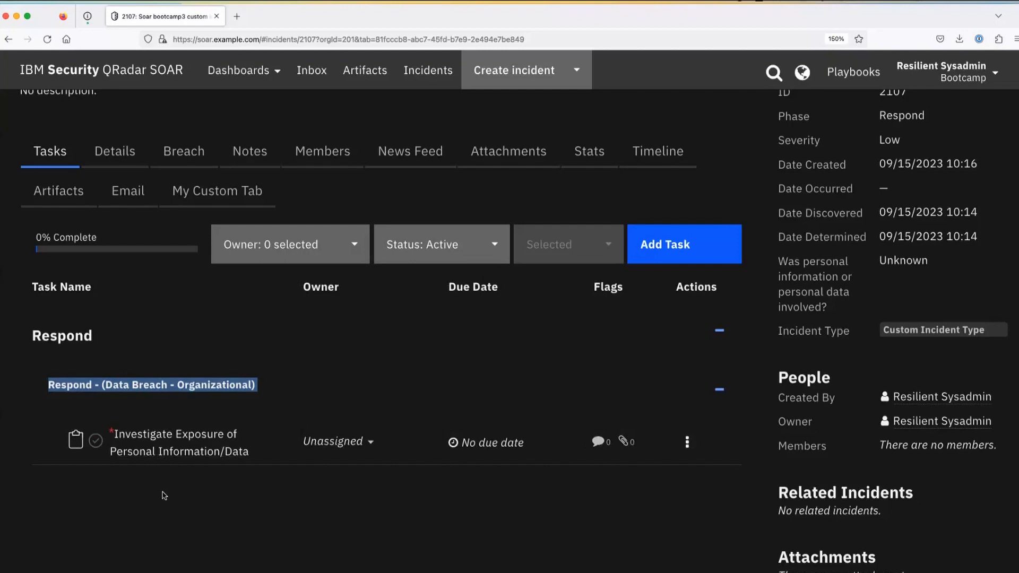
- Review the instructions of the task Investigate Exposure of Personal Information/Data, and complete and close the task
mouse_move(182, 436)
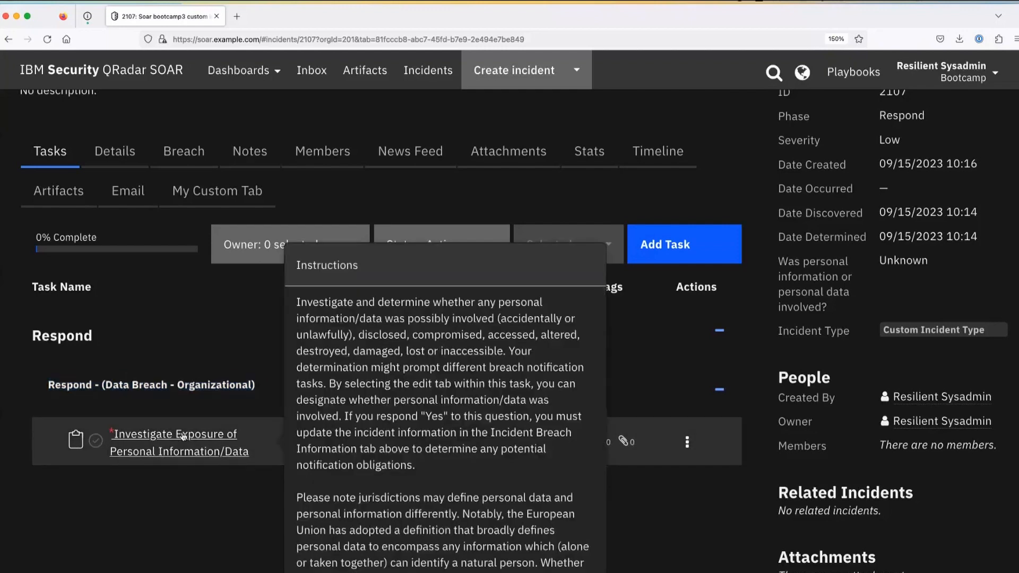
left_click(186, 435)
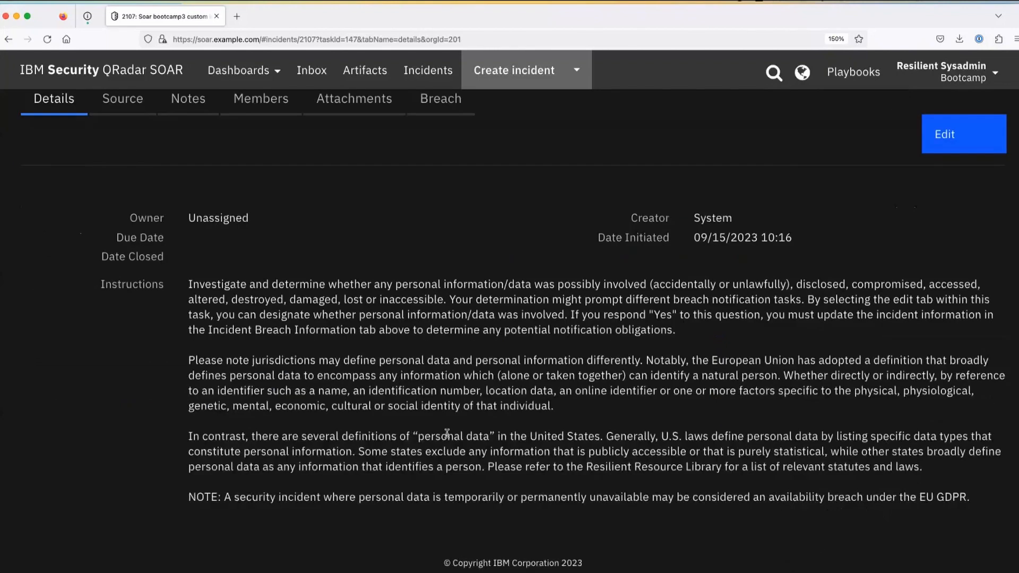
scroll(481, 375, "down", 2)
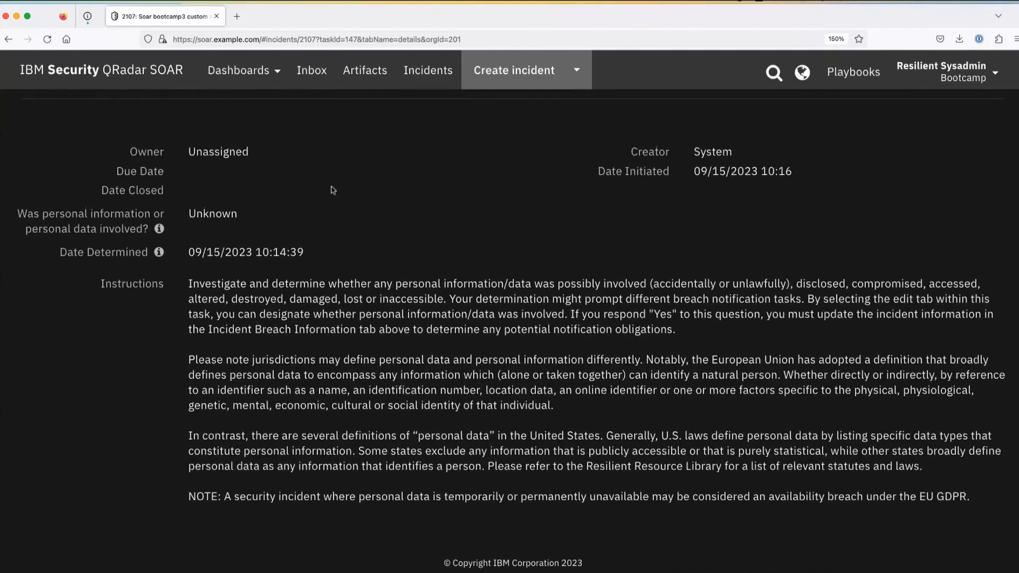
scroll(553, 278, "up", 3)
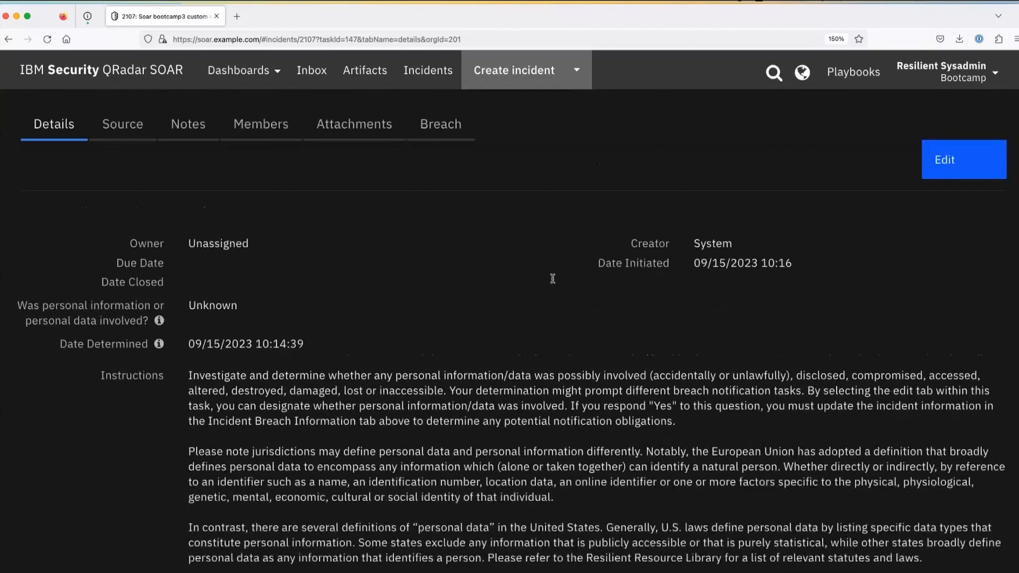
scroll(817, 305, "up", 2)
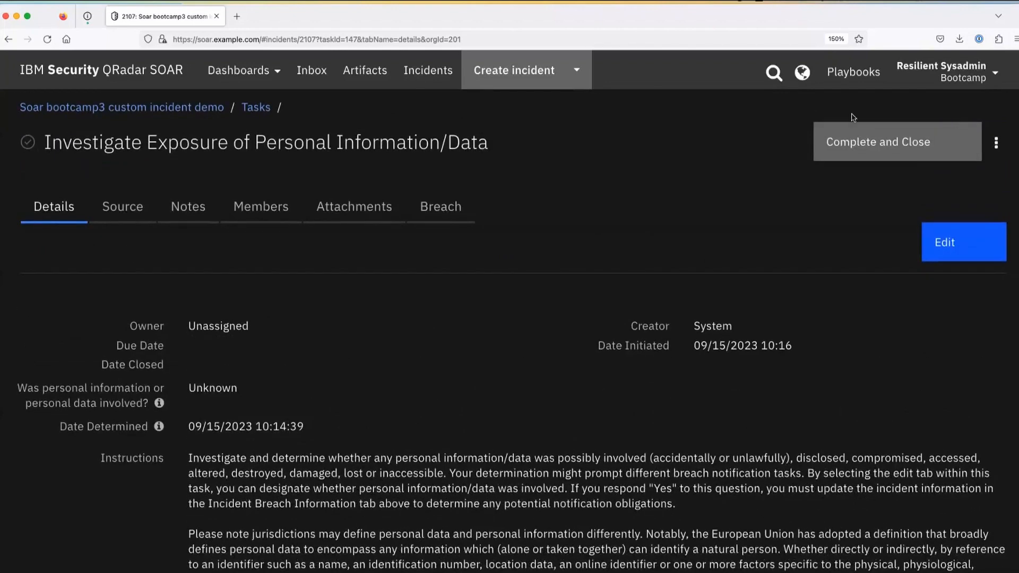
left_click(910, 141)
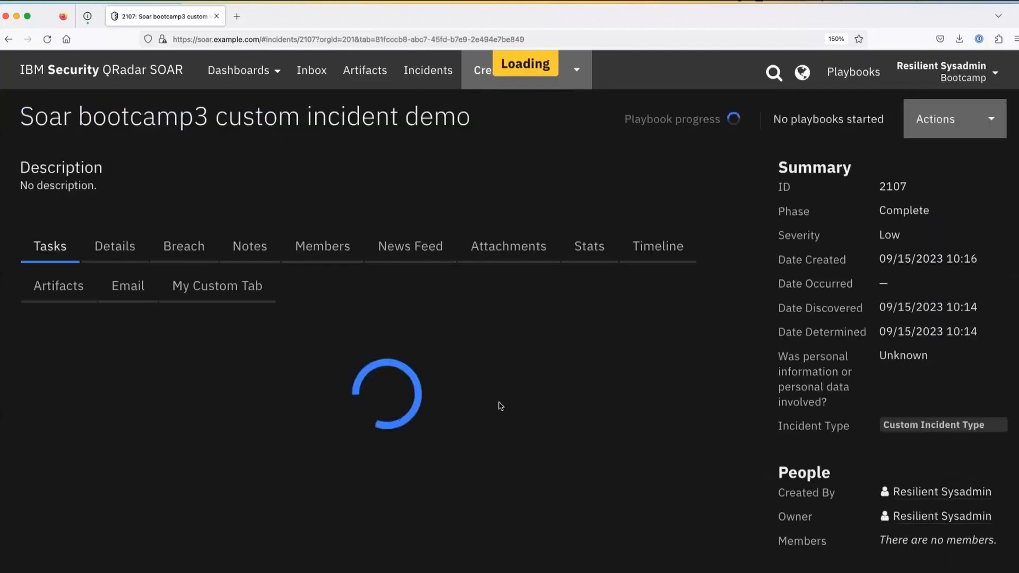
scroll(499, 406, "down", 3)
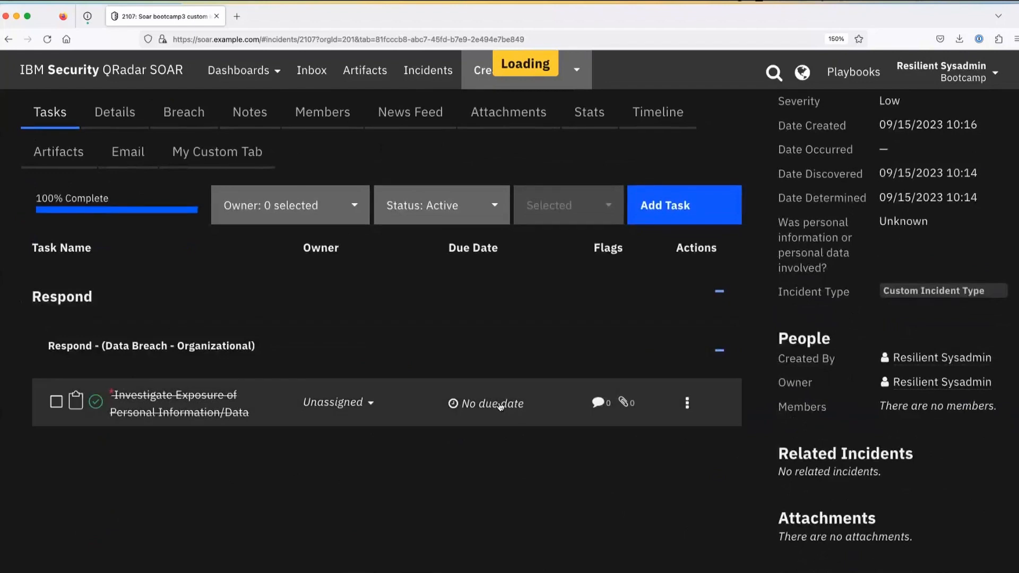
scroll(498, 406, "up", 2)
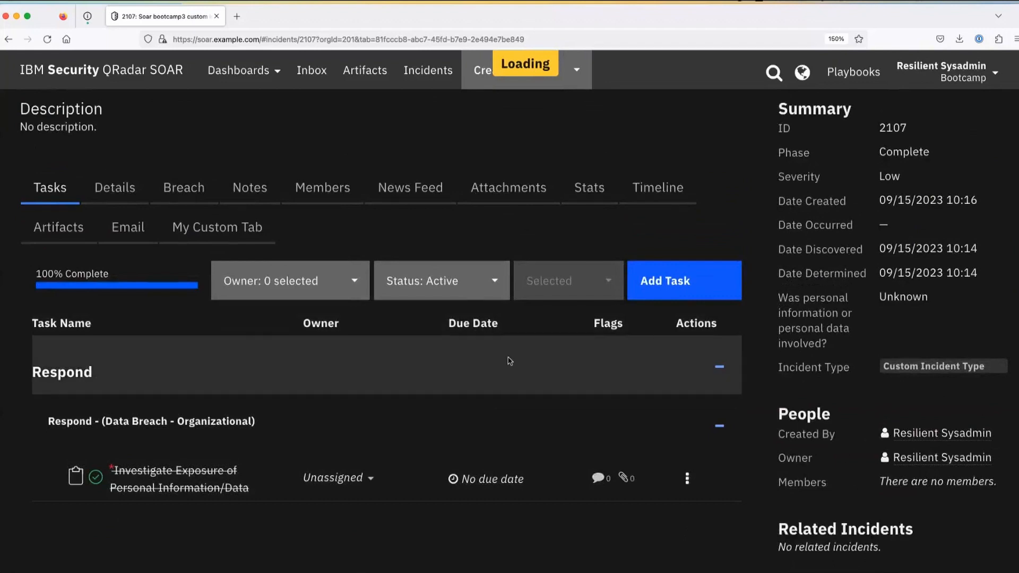
- Open the incident types in the customization settings and examine the list and the note about organizing incidents and referencing types in rules
left_click(970, 60)
left_click(926, 129)
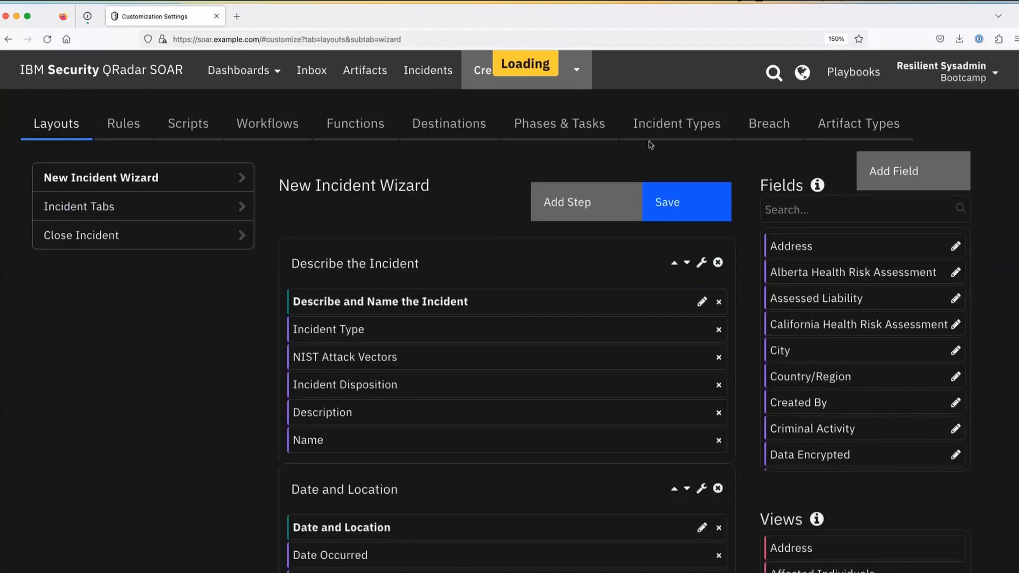
left_click(681, 128)
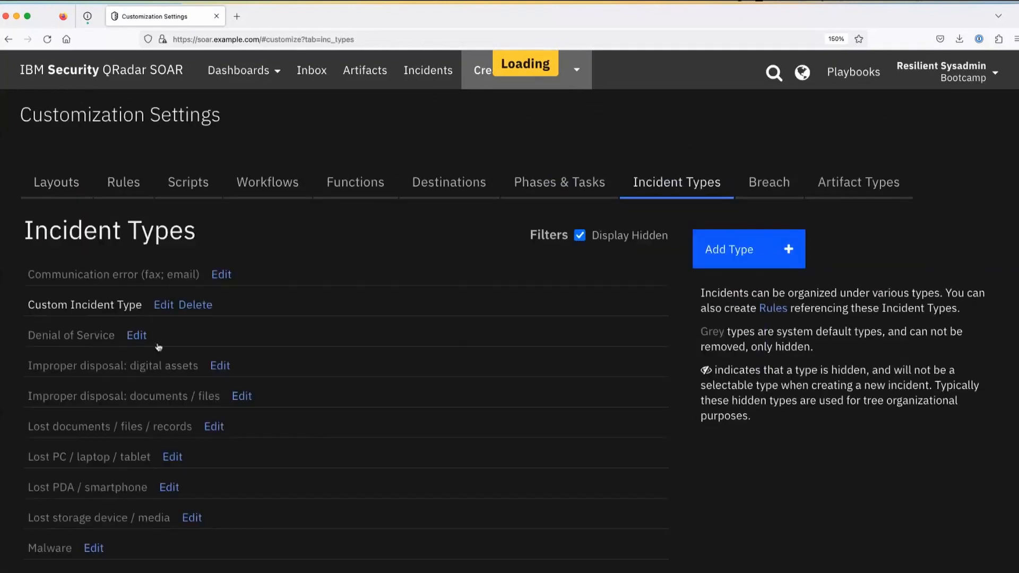
scroll(125, 509, "down", 5)
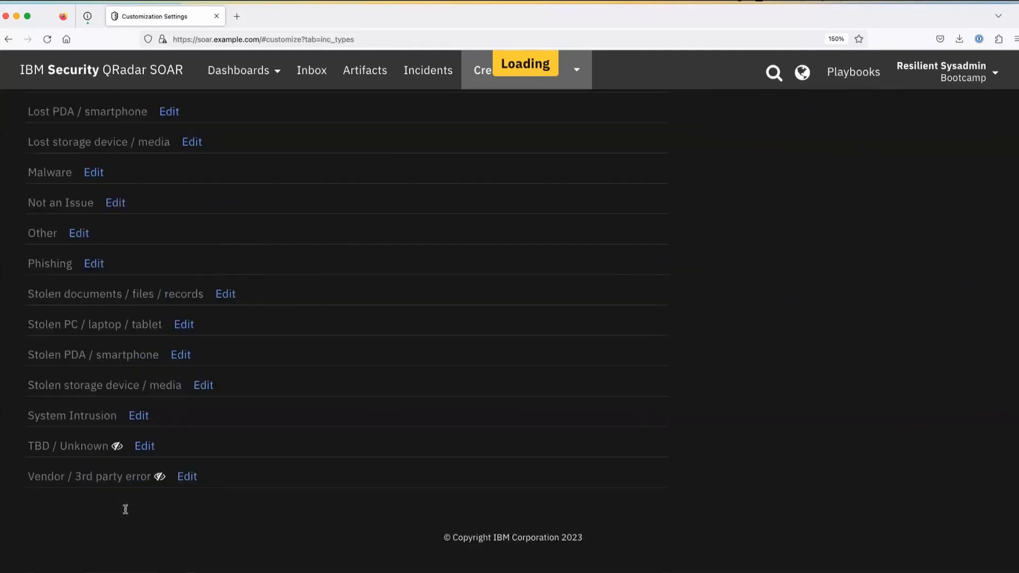
scroll(126, 512, "up", 4)
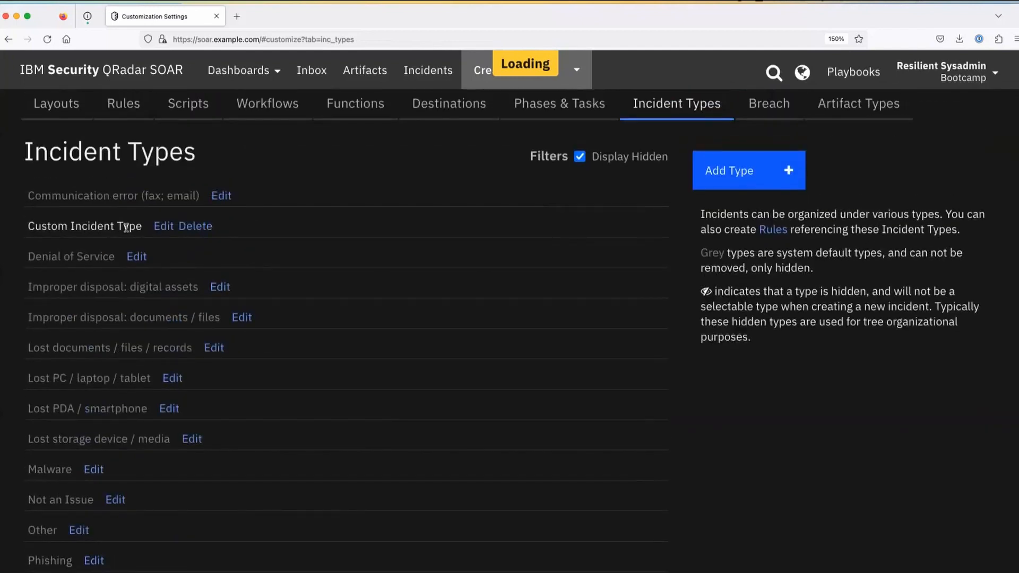
scroll(437, 284, "up", 2)
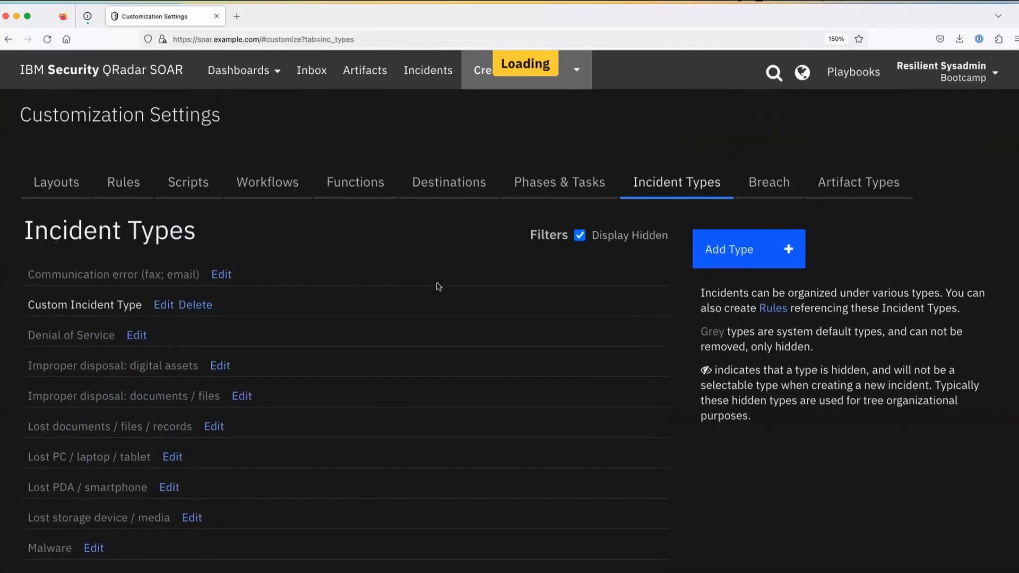
left_click_drag(733, 293, 933, 293)
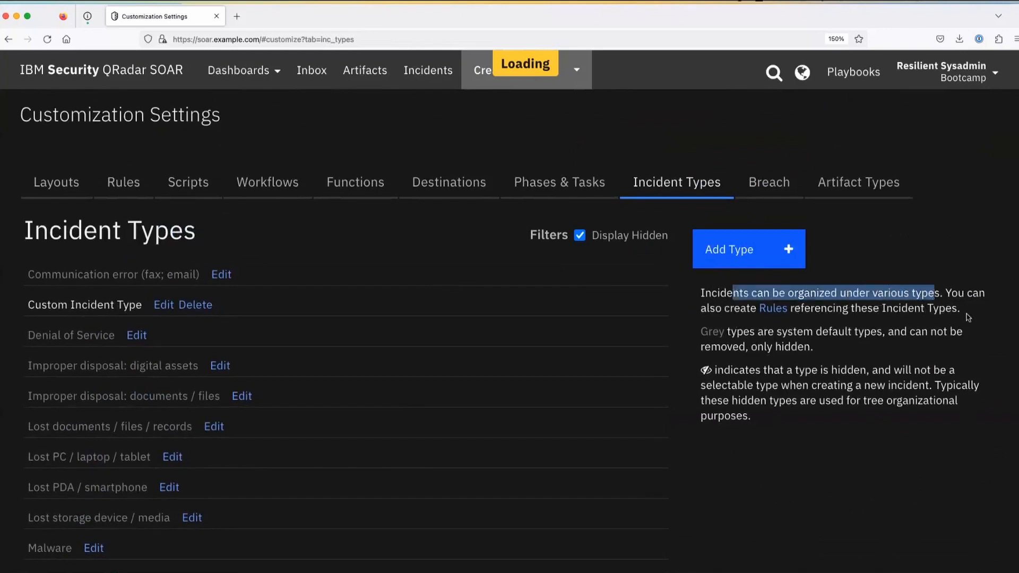
left_click(758, 331)
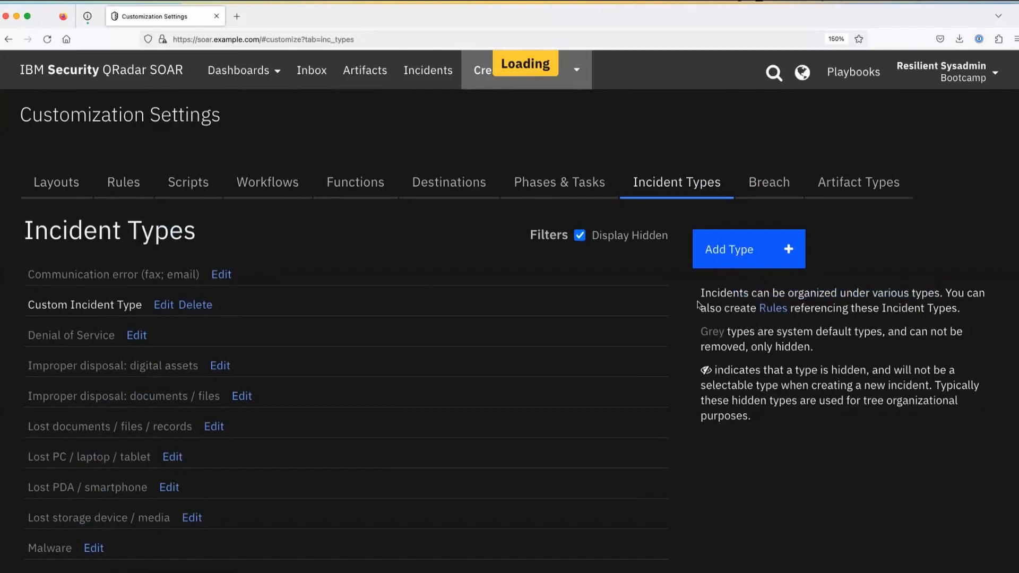
left_click_drag(700, 292, 805, 323)
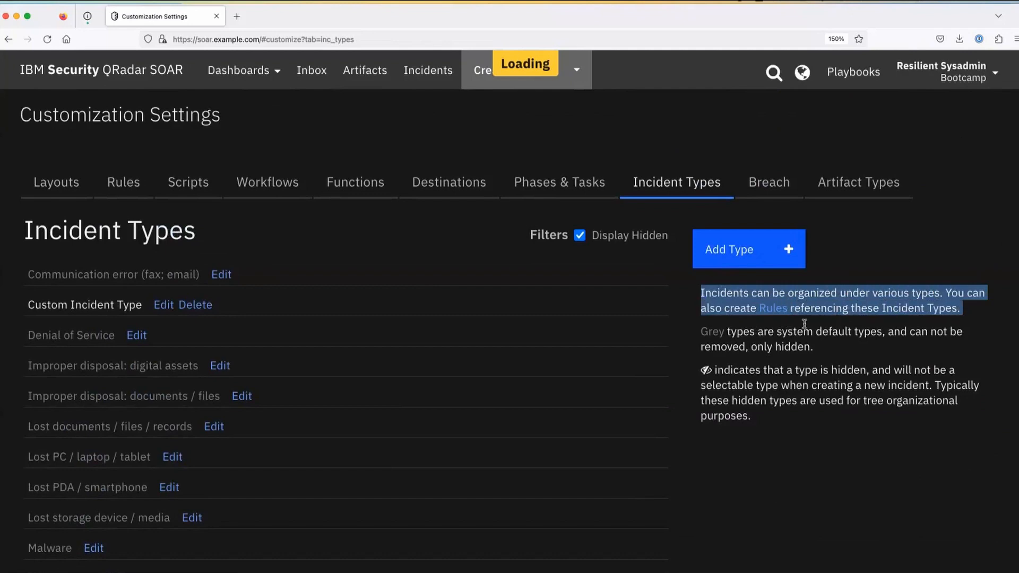
left_click(804, 323)
- Open the rules that can reference incident types, and examine the Playbook Designer notice and the rules' conditions
left_click(774, 310)
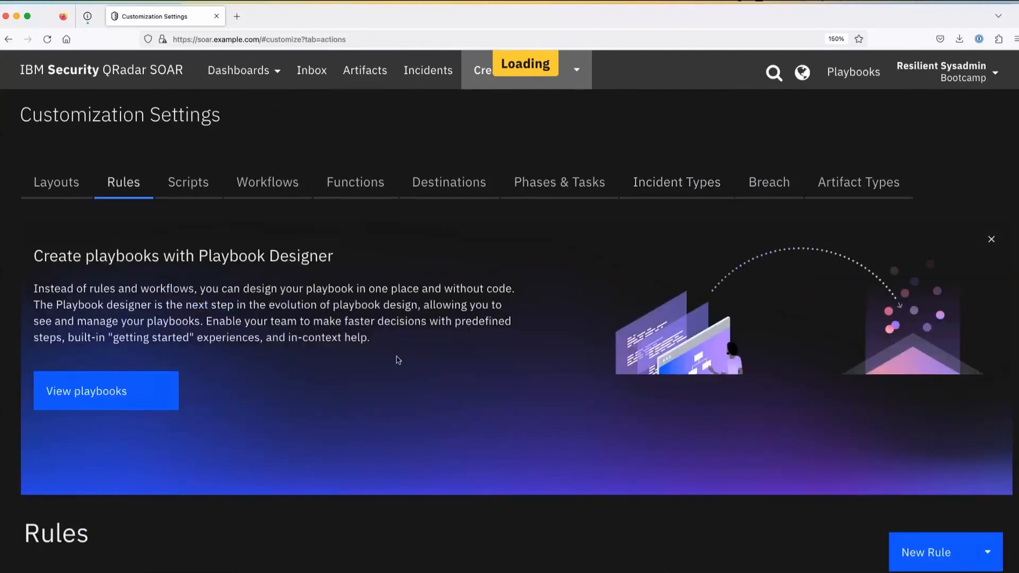
scroll(398, 358, "down", 1)
left_click_drag(133, 229, 371, 249)
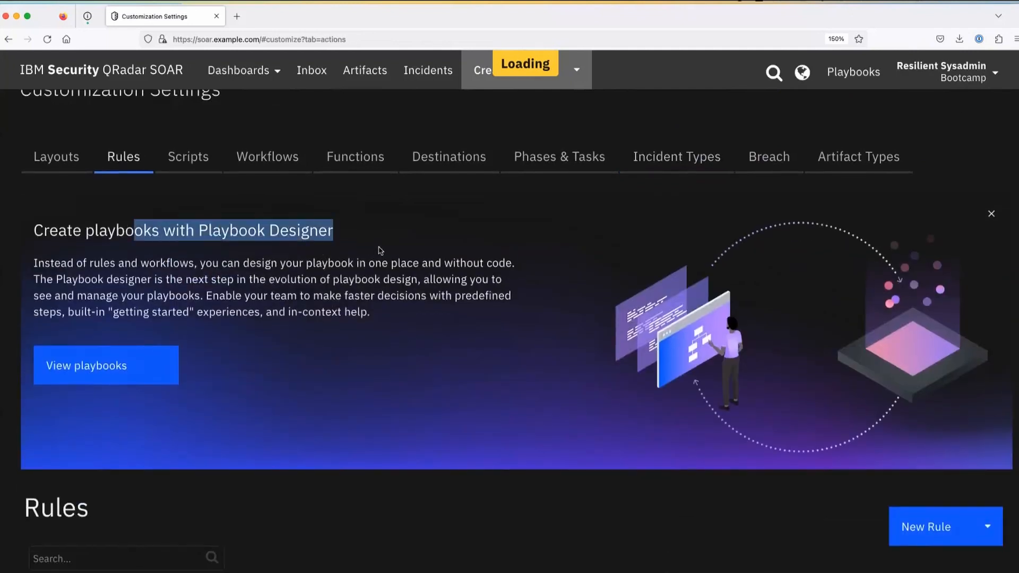
scroll(299, 551, "down", 1)
scroll(299, 550, "down", 1)
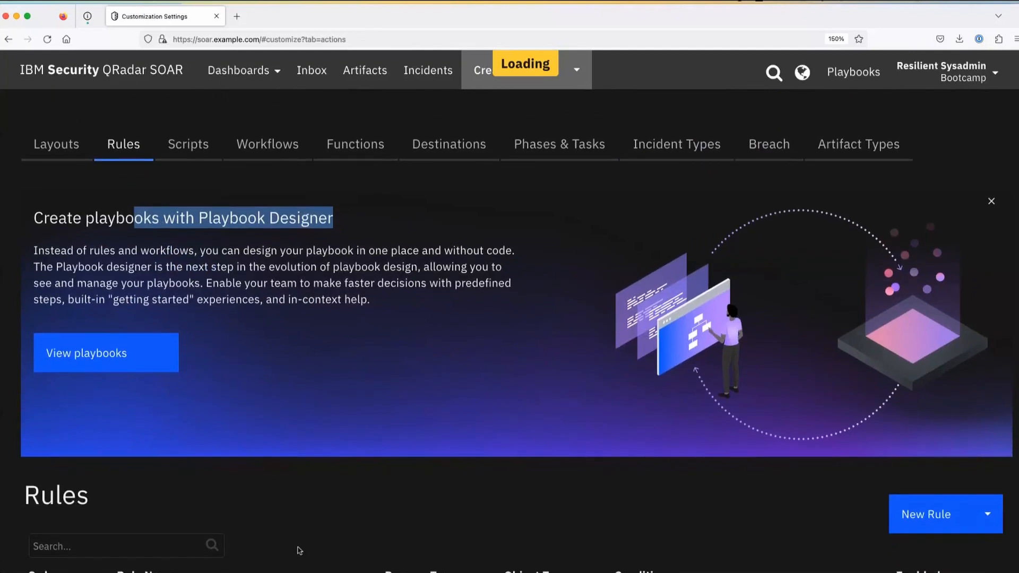
scroll(299, 551, "down", 10)
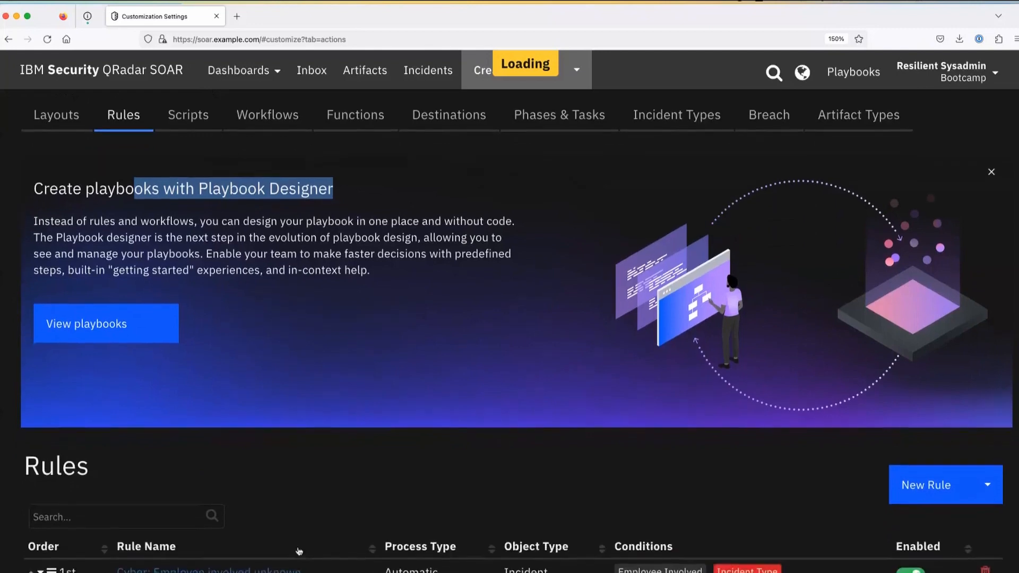
scroll(298, 551, "down", 1)
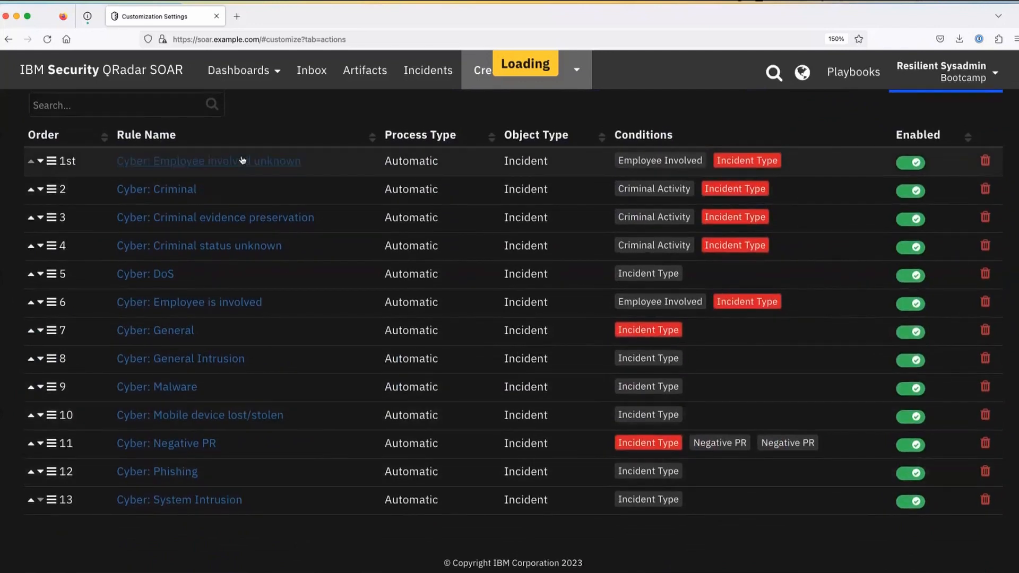
scroll(197, 554, "up", 1)
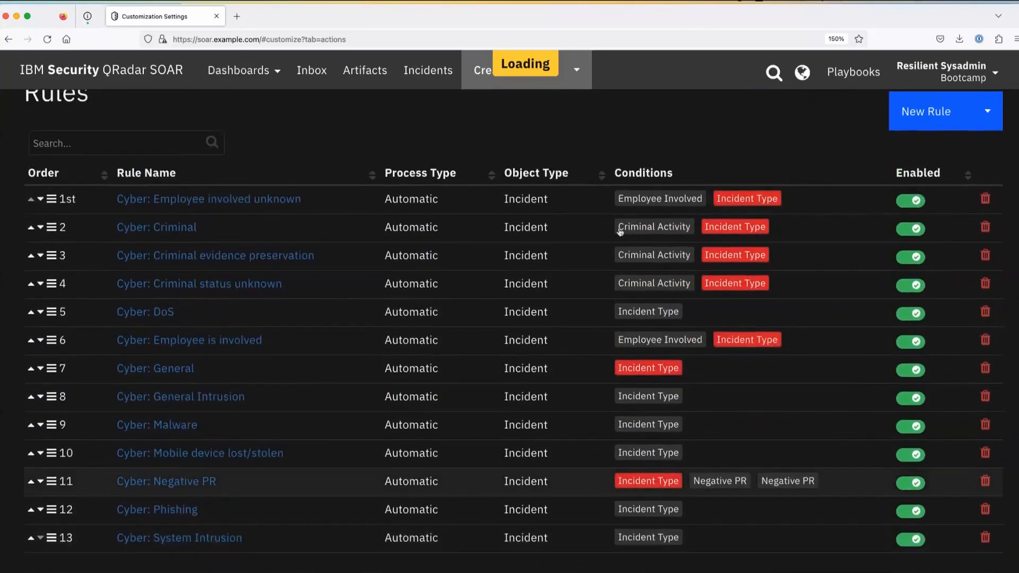
- Create a new automatic rule with the display name "custom incident type"
left_click(986, 114)
left_click(919, 150)
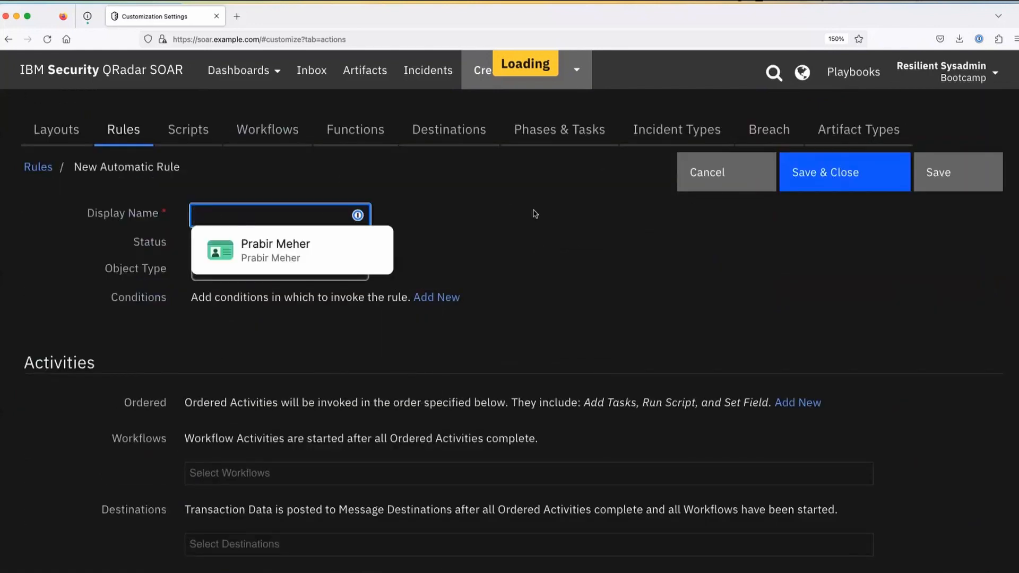
type("c")
key("BackSpace")
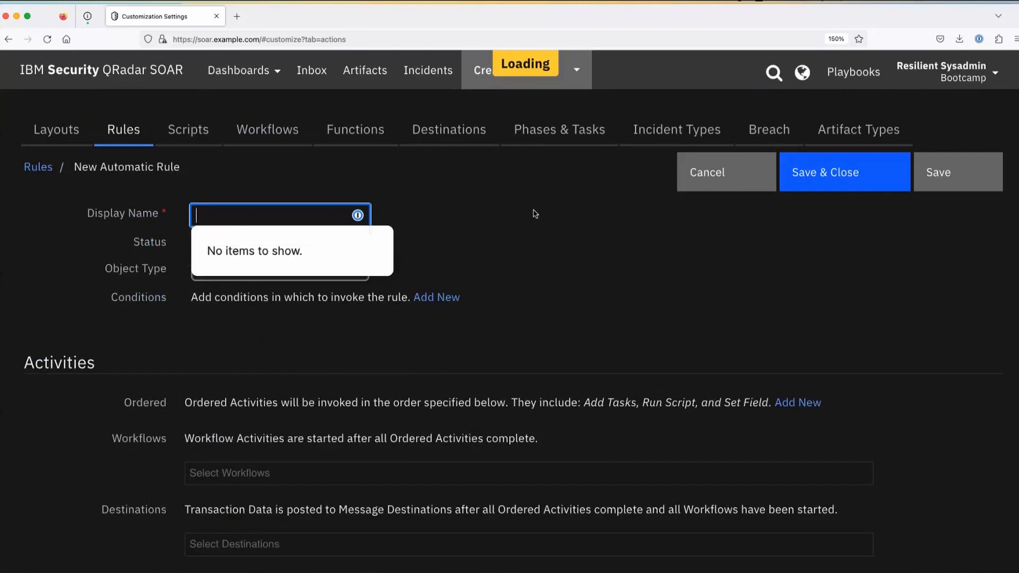
type("custom incident type")
left_click(687, 254)
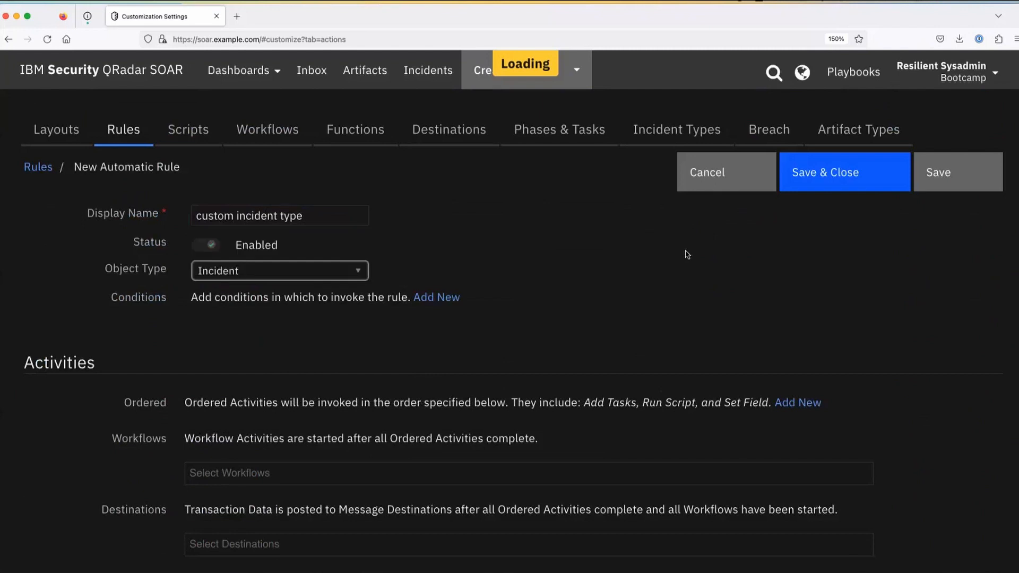
- Examine the rule's object type options, try Task, and set the object type back to Incident
left_click(234, 273)
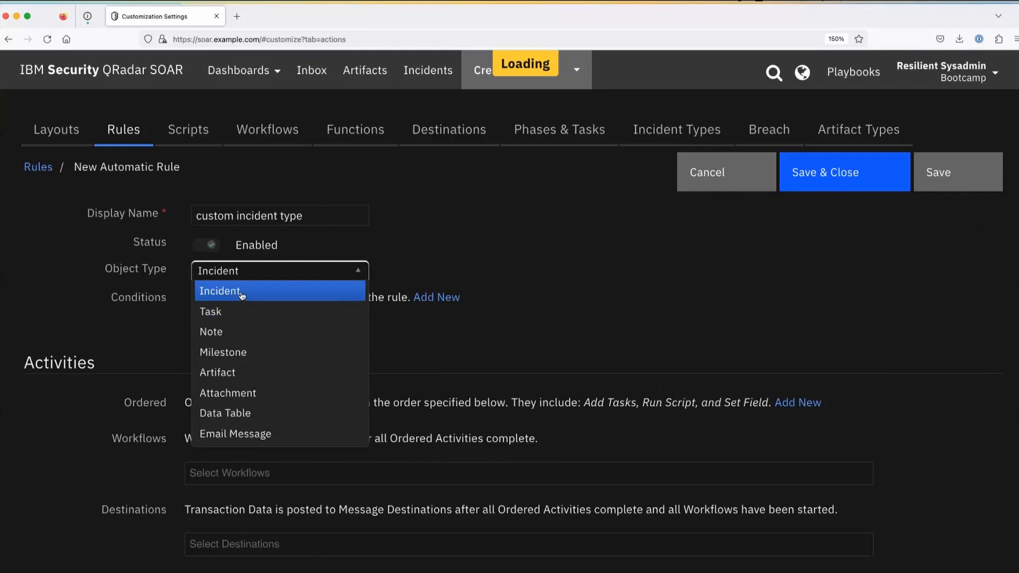
left_click(221, 295)
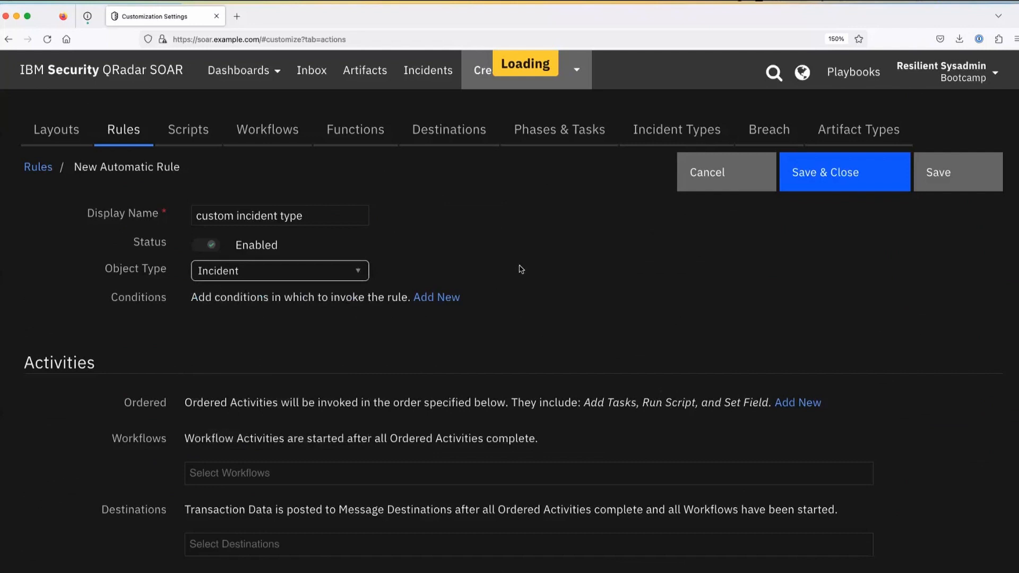
left_click(233, 277)
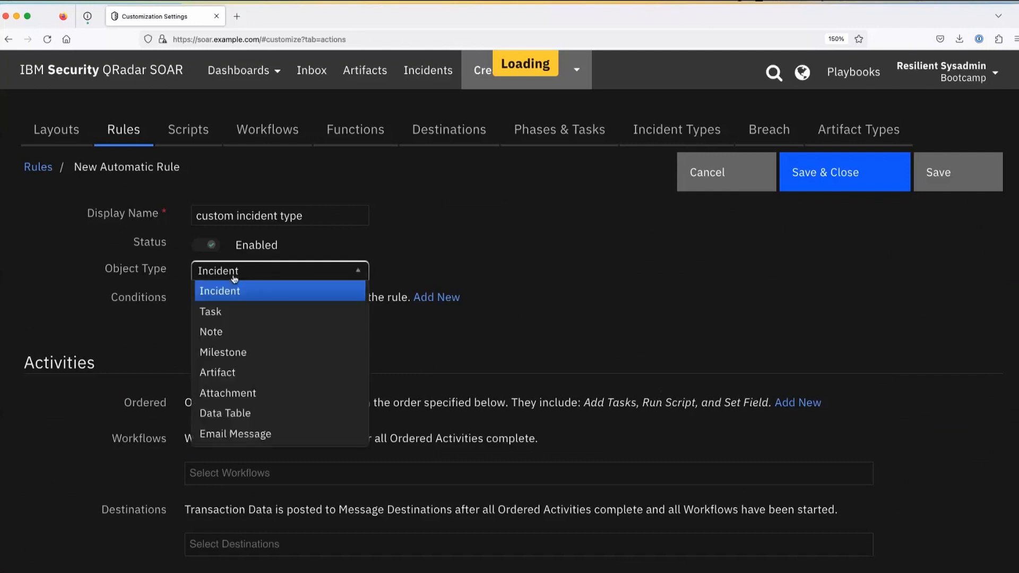
left_click(232, 312)
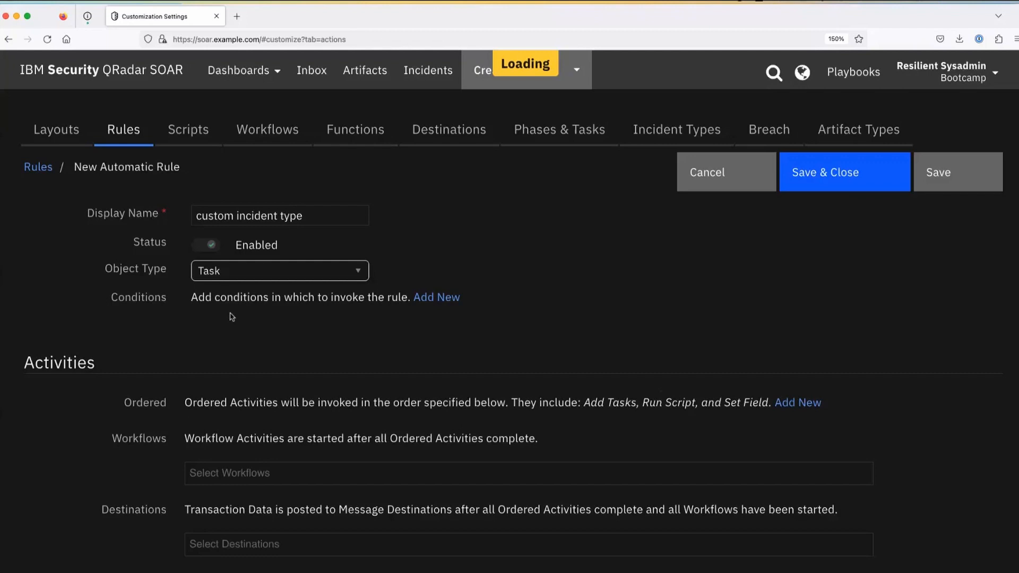
left_click(231, 272)
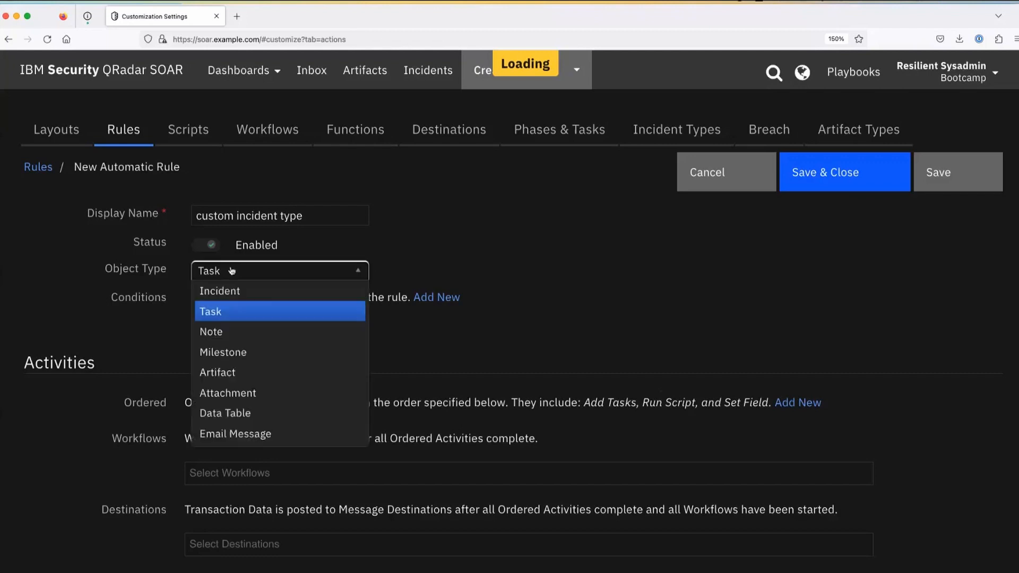
left_click(225, 292)
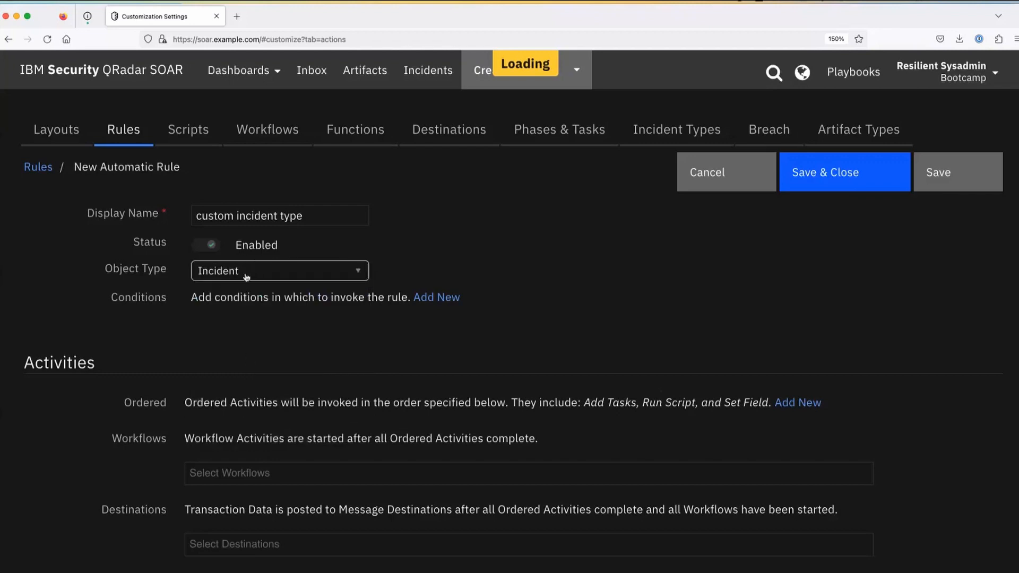
- Add a condition to the rule that Incident Type is included within Custom Incident Type
scroll(292, 332, "down", 2)
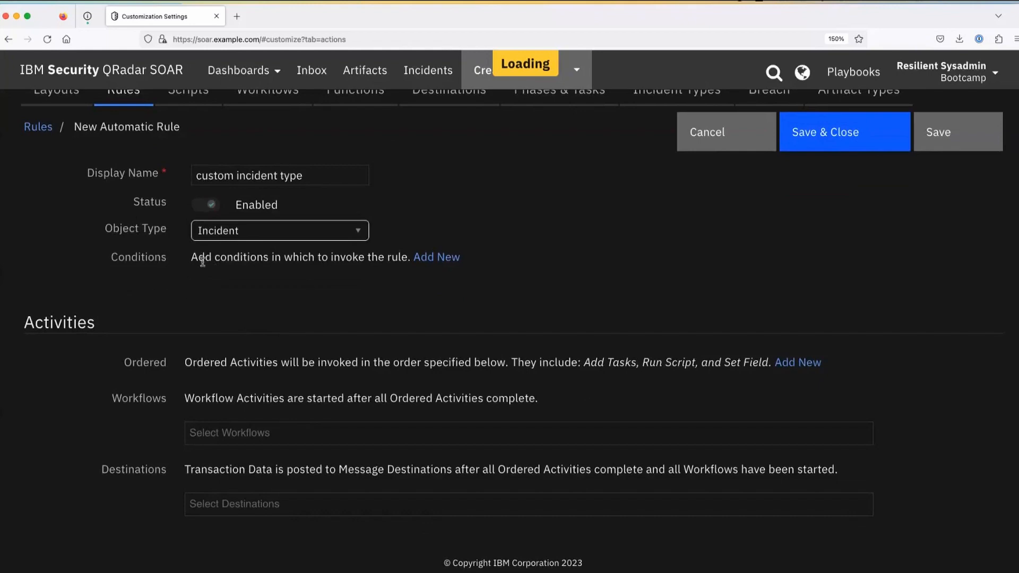
left_click(454, 261)
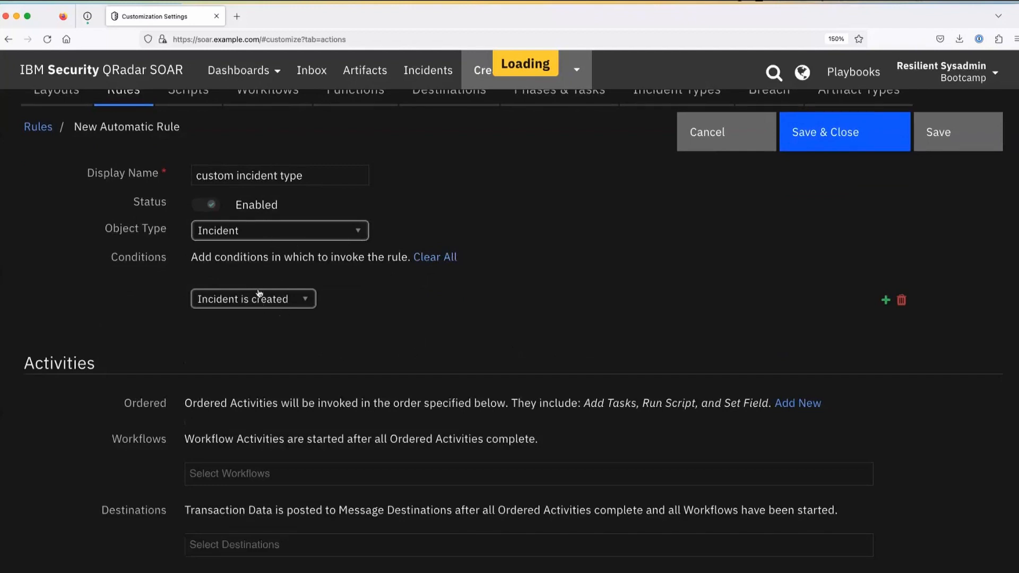
left_click(275, 302)
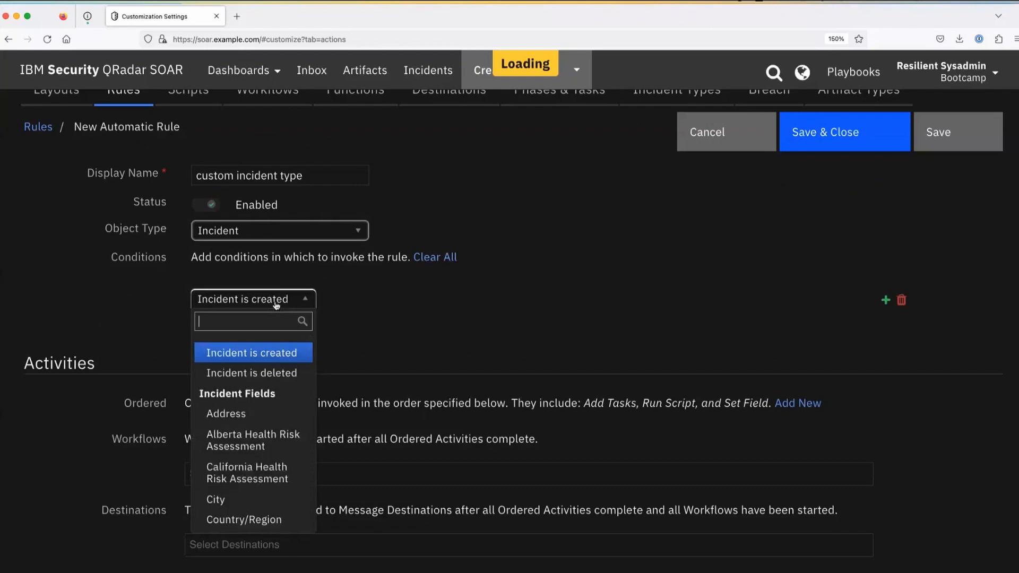
type("type")
left_click(273, 437)
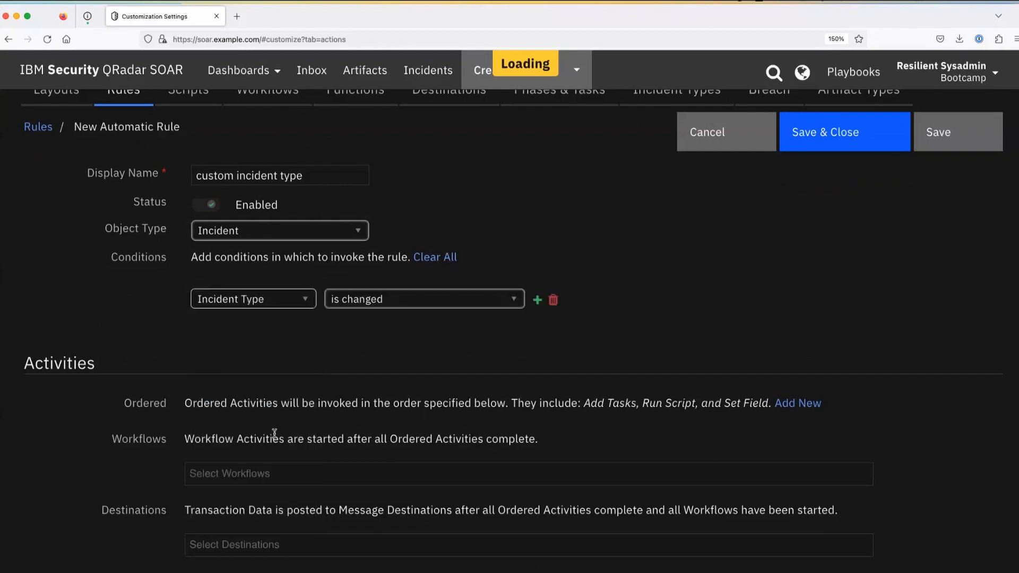
left_click(426, 302)
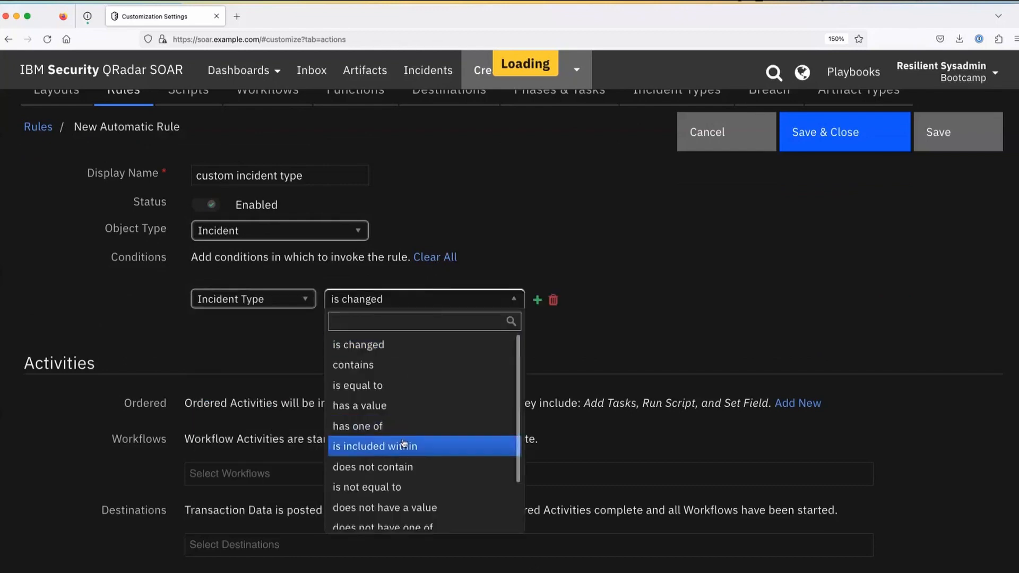
left_click(405, 445)
left_click(560, 301)
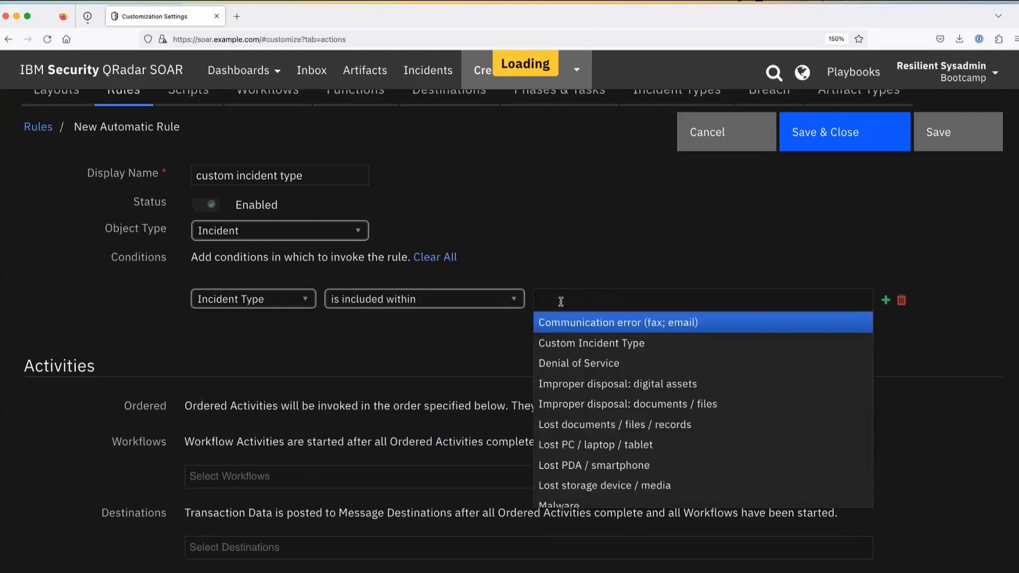
type("custo")
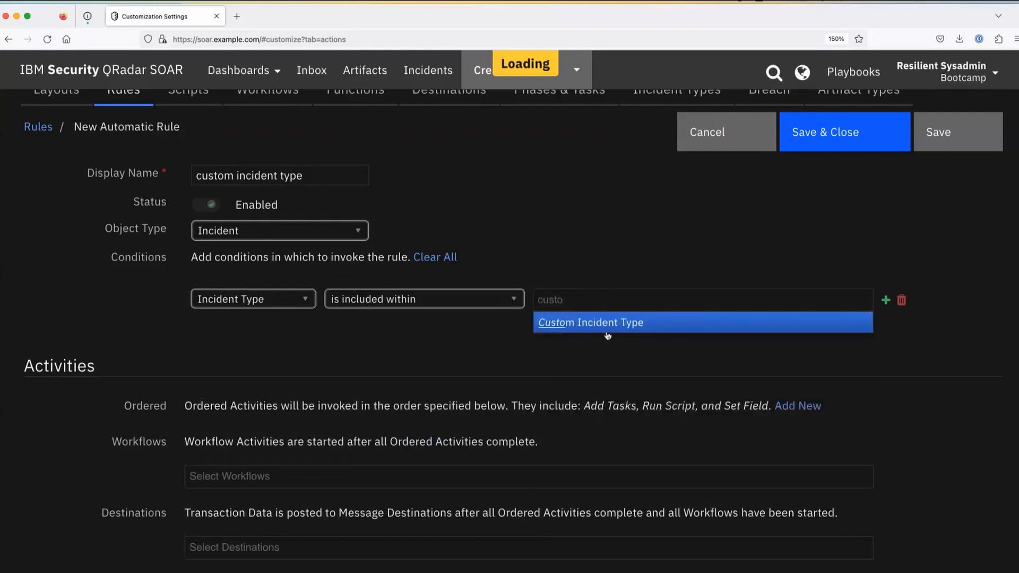
left_click(606, 325)
scroll(613, 382, "down", 1)
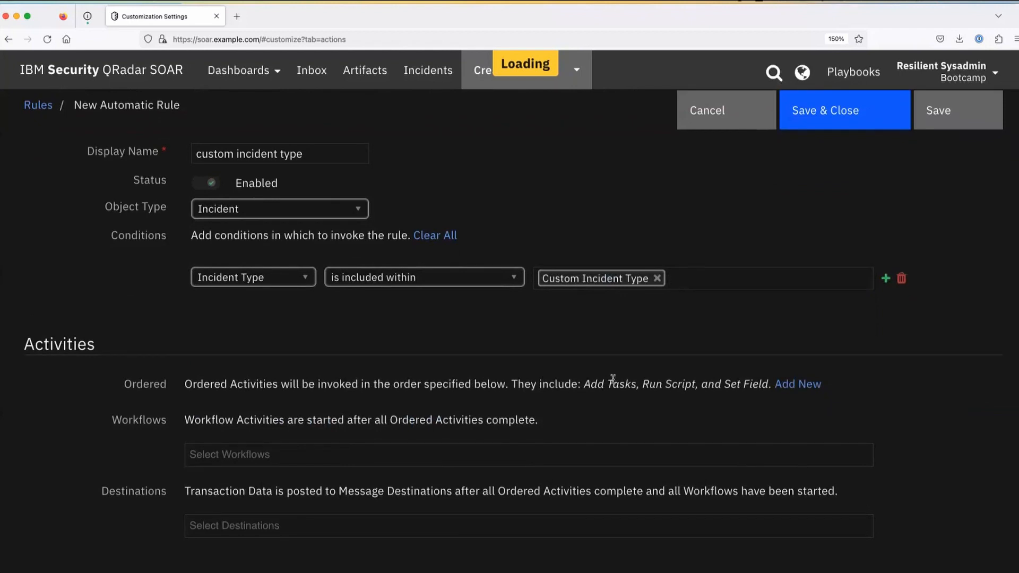
left_click(647, 279)
- Review the kinds of ordered activities and add an ordered activity of the kind Add Tasks to the rule
scroll(638, 324, "down", 1)
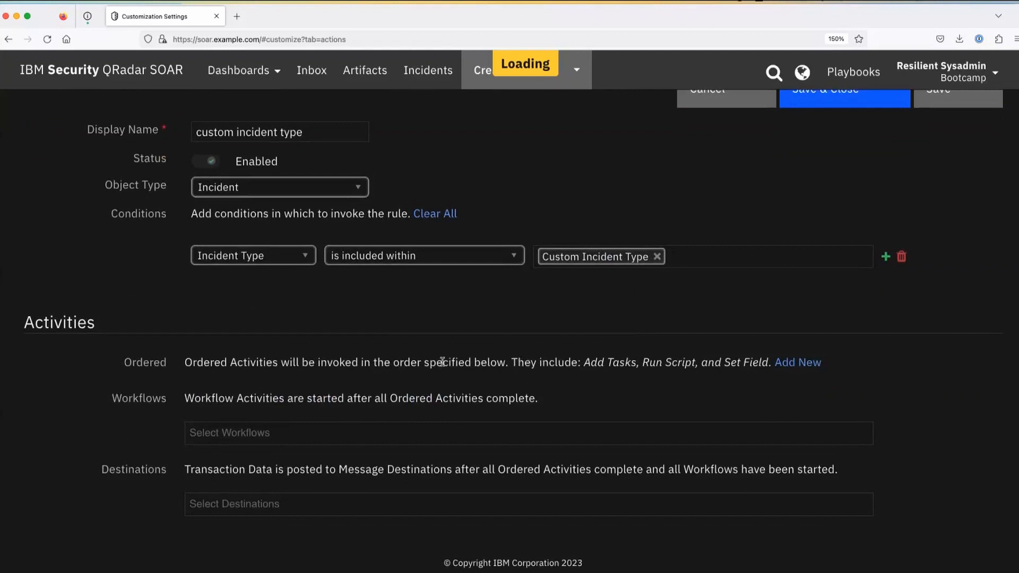
left_click_drag(586, 363, 769, 362)
left_click_drag(584, 362, 768, 364)
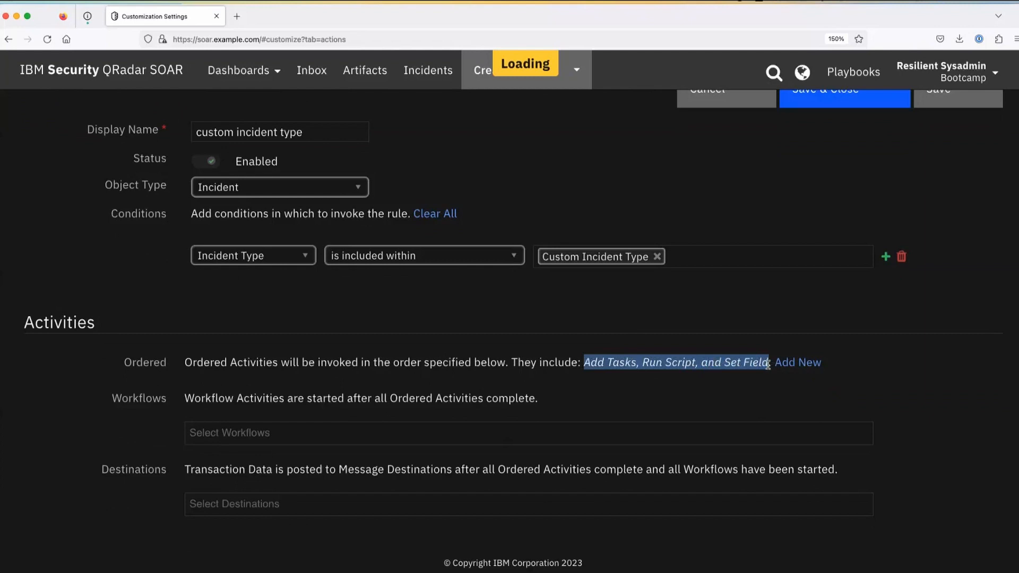
left_click(127, 362)
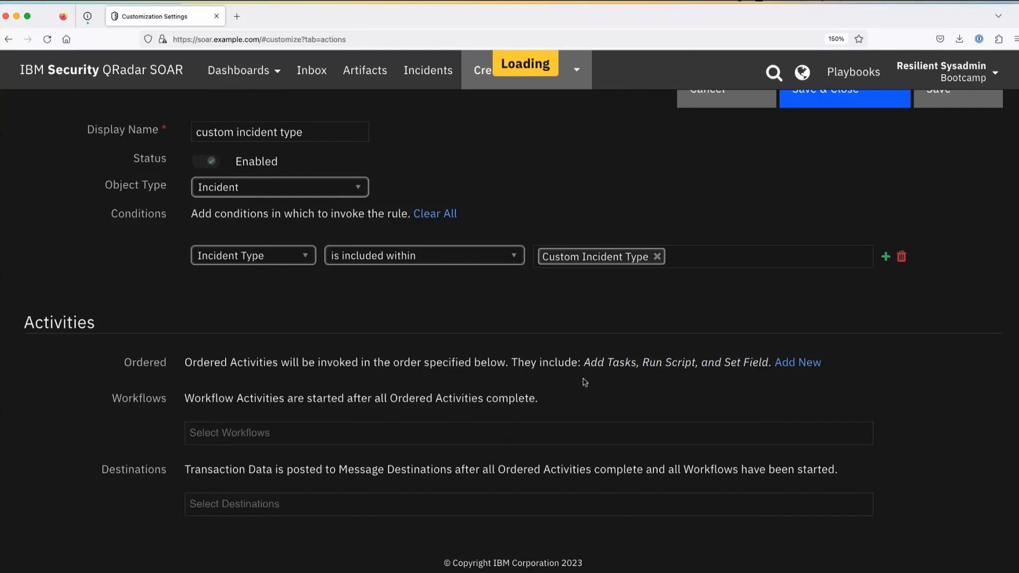
left_click(798, 363)
left_click(225, 391)
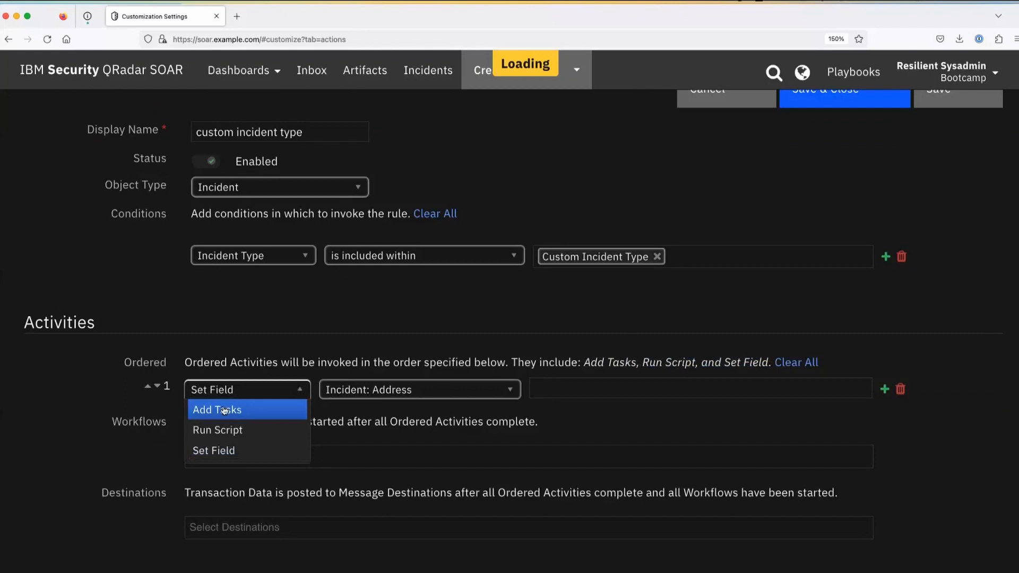
left_click(224, 410)
left_click(260, 390)
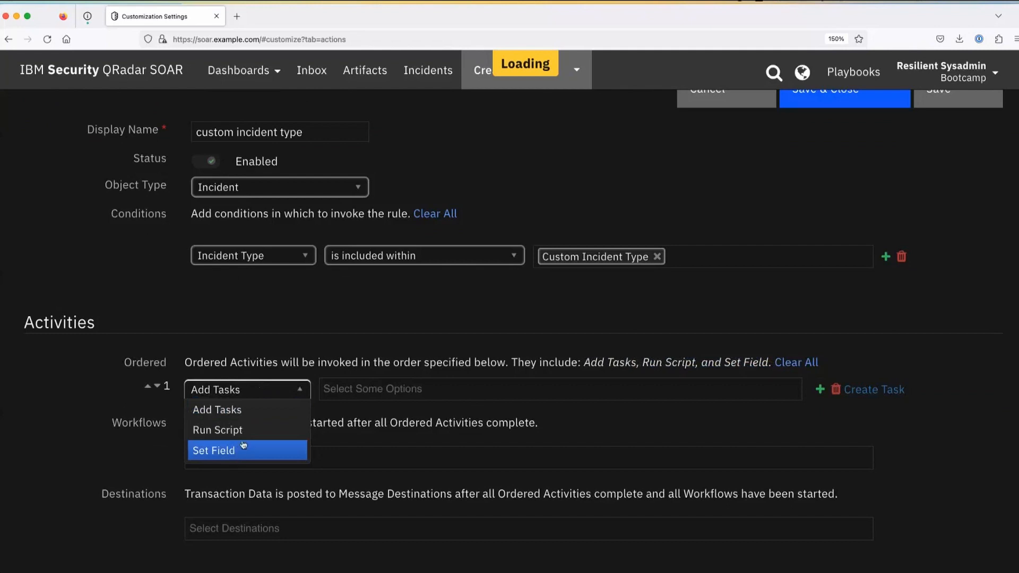
left_click(366, 337)
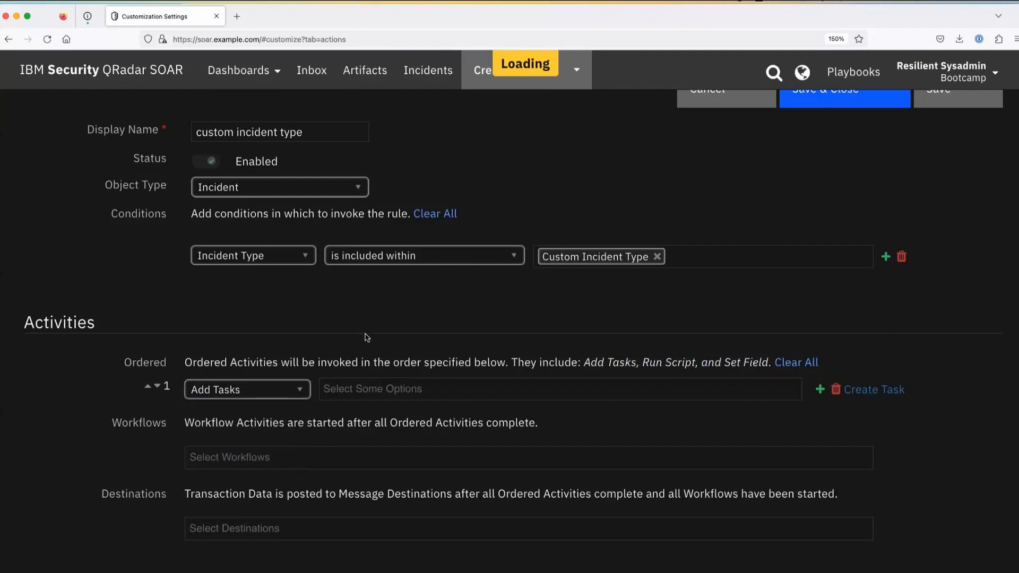
- Select Task 1 and Task 2 from the Initial phase for the Add Tasks activity
left_click(482, 393)
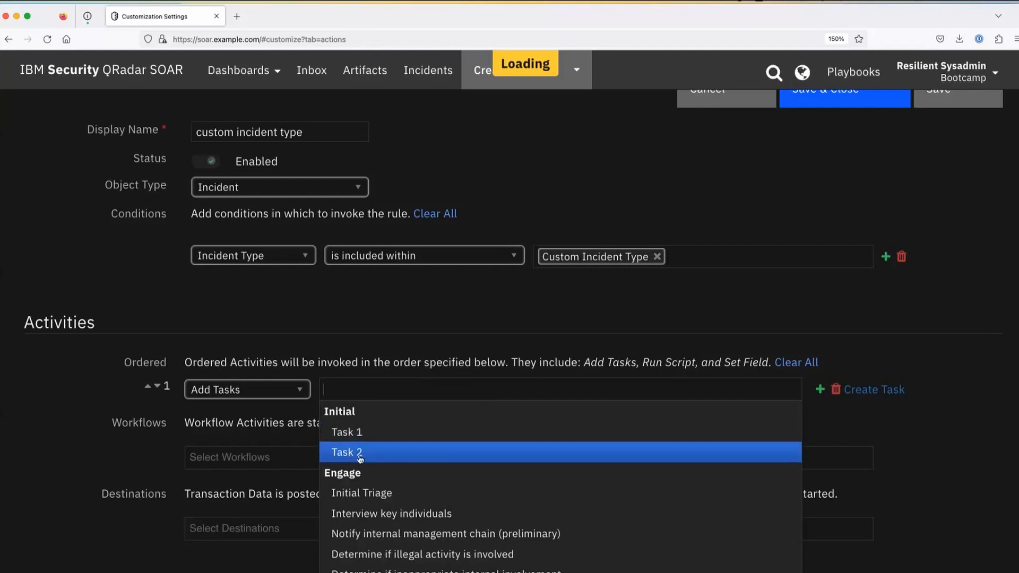
left_click(404, 338)
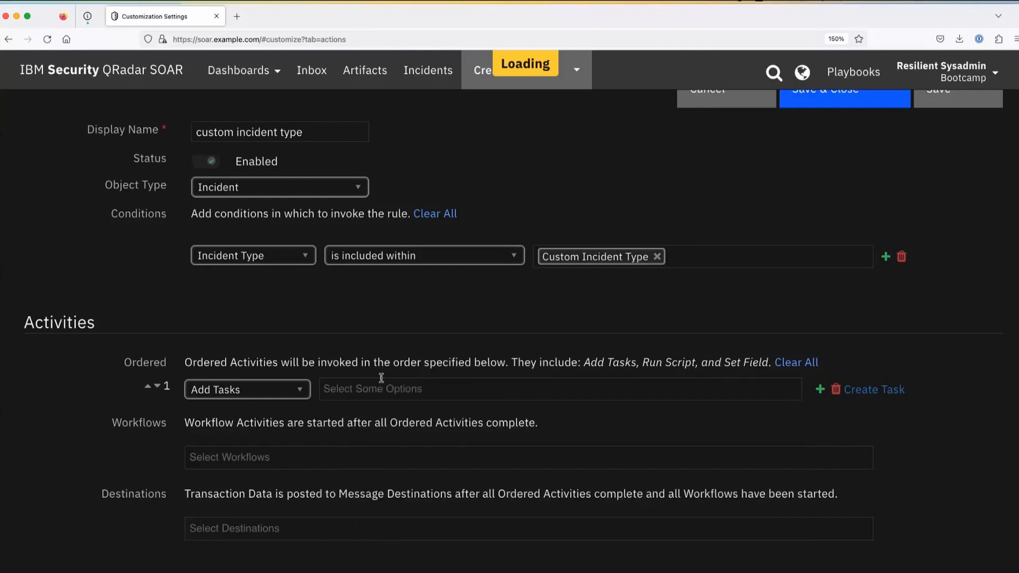
left_click(377, 394)
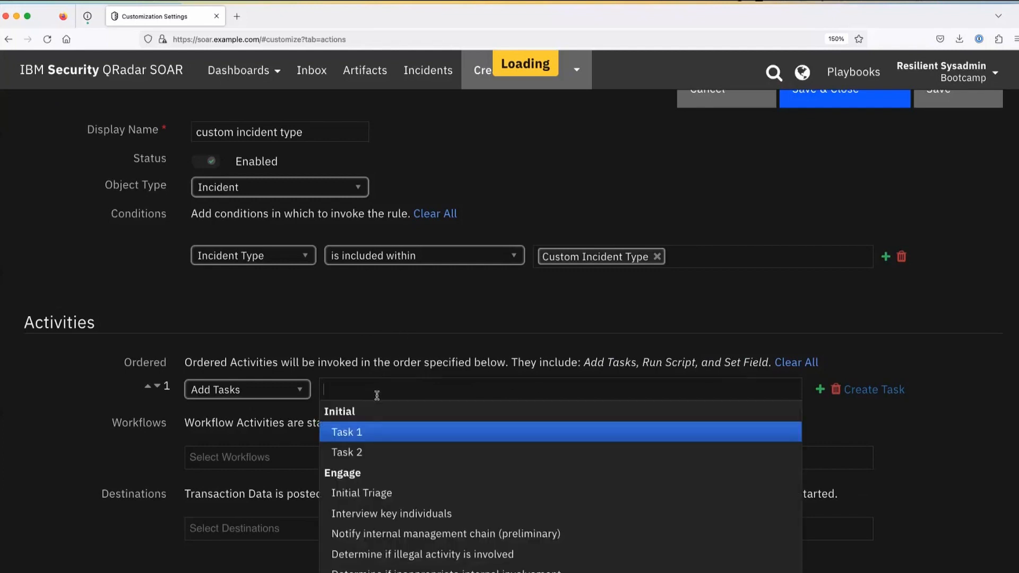
left_click(365, 434)
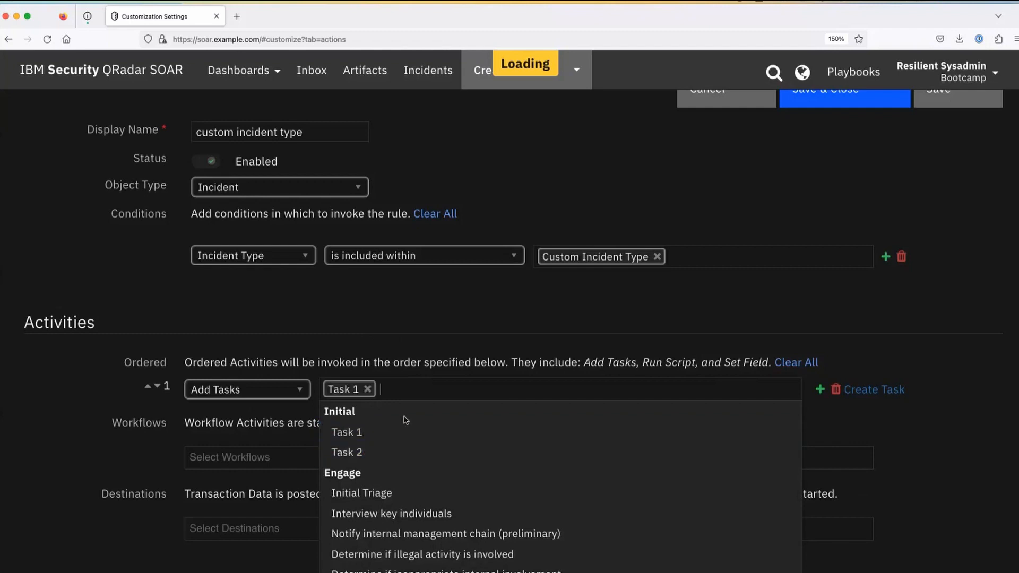
left_click(373, 452)
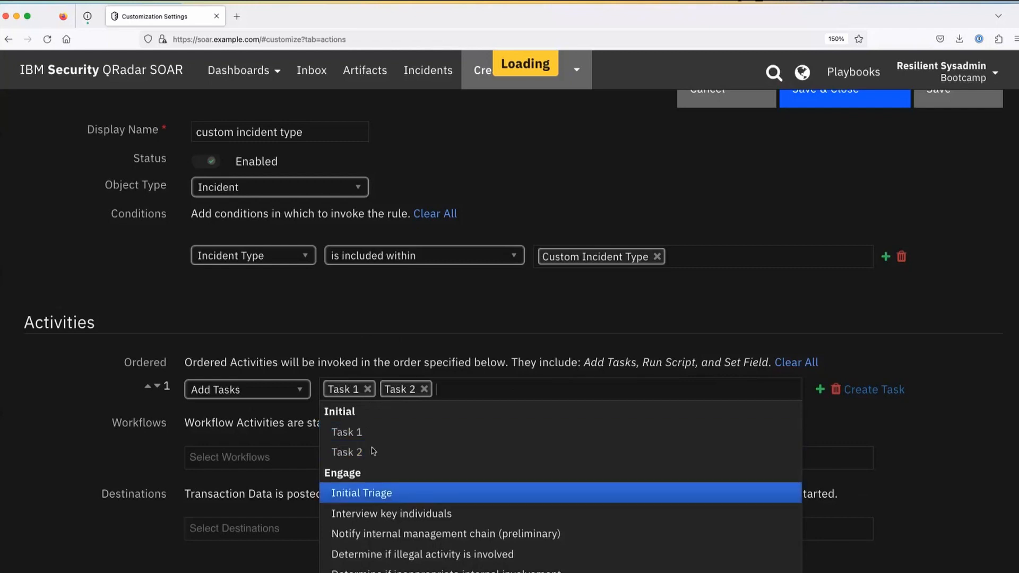
left_click(631, 298)
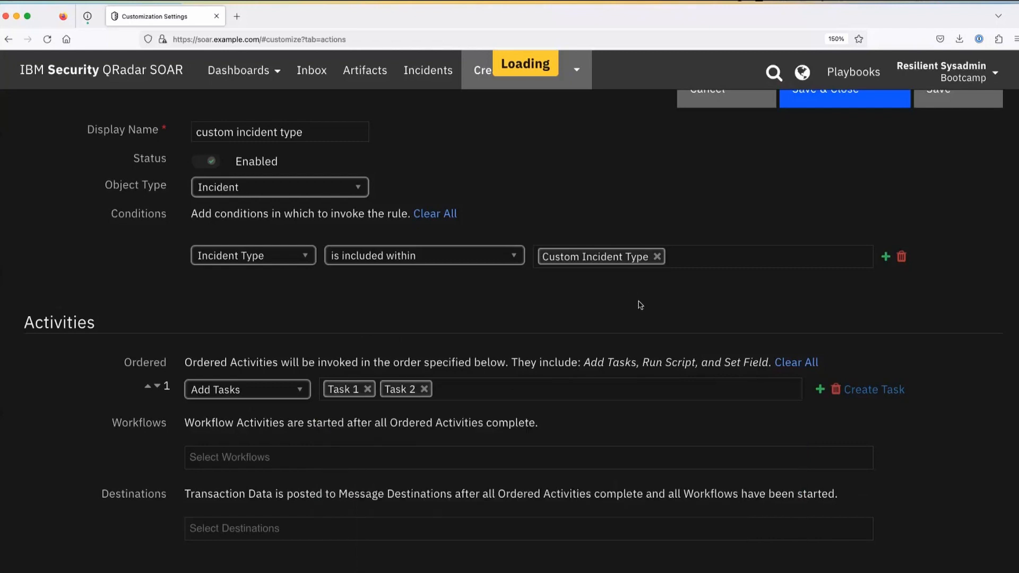
- Create a new mandatory task named Task 3 in the Initial phase for the rule's Add Tasks activity
left_click(885, 390)
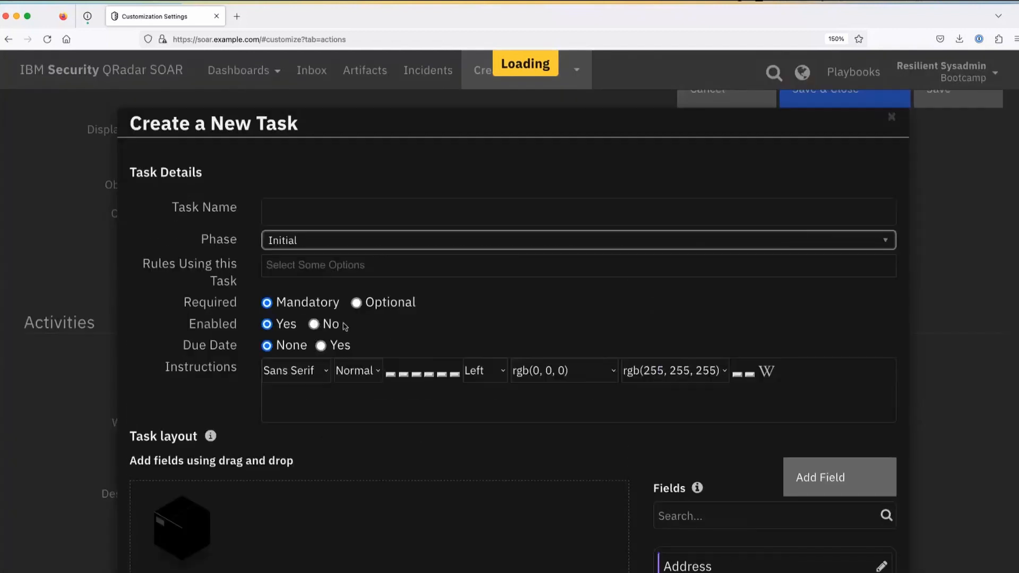
left_click(285, 214)
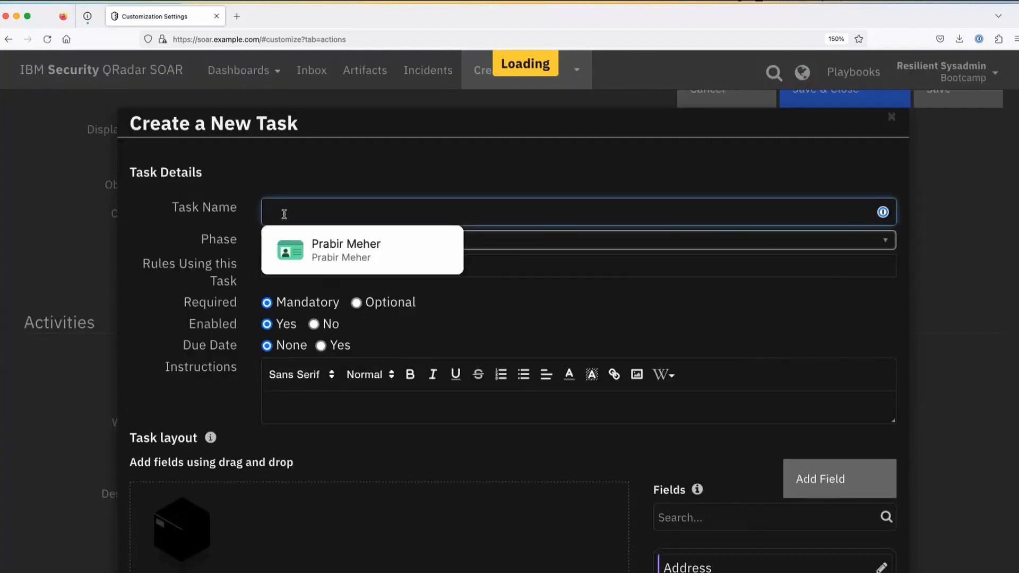
type("Task 3")
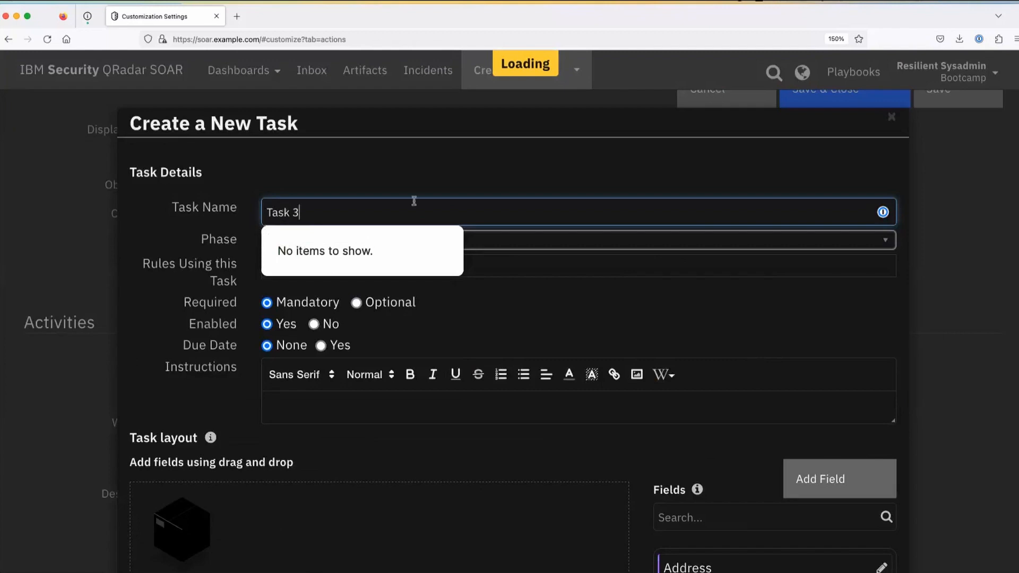
key("Tab")
scroll(483, 429, "down", 2)
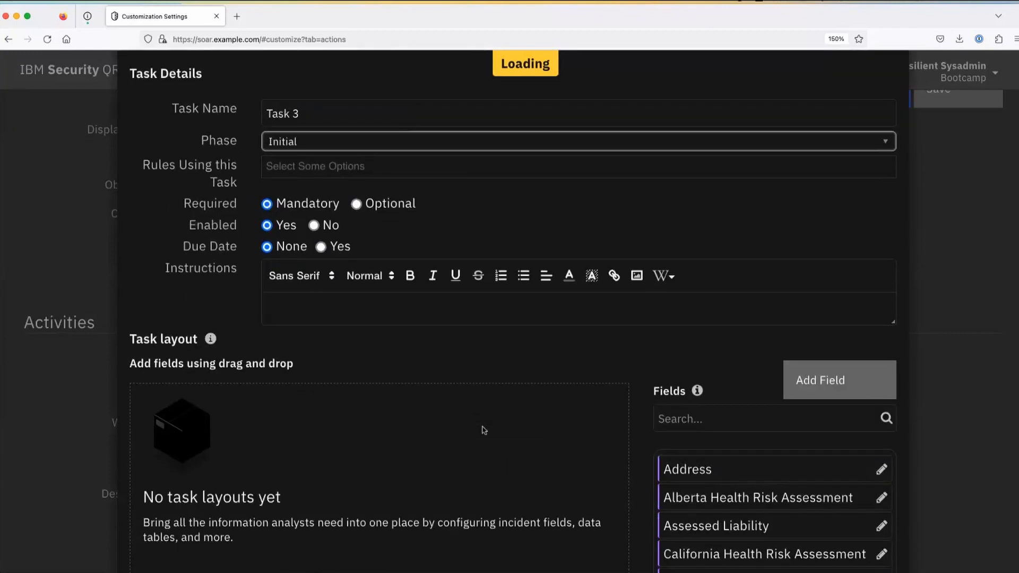
scroll(484, 430, "down", 3)
scroll(483, 429, "down", 1)
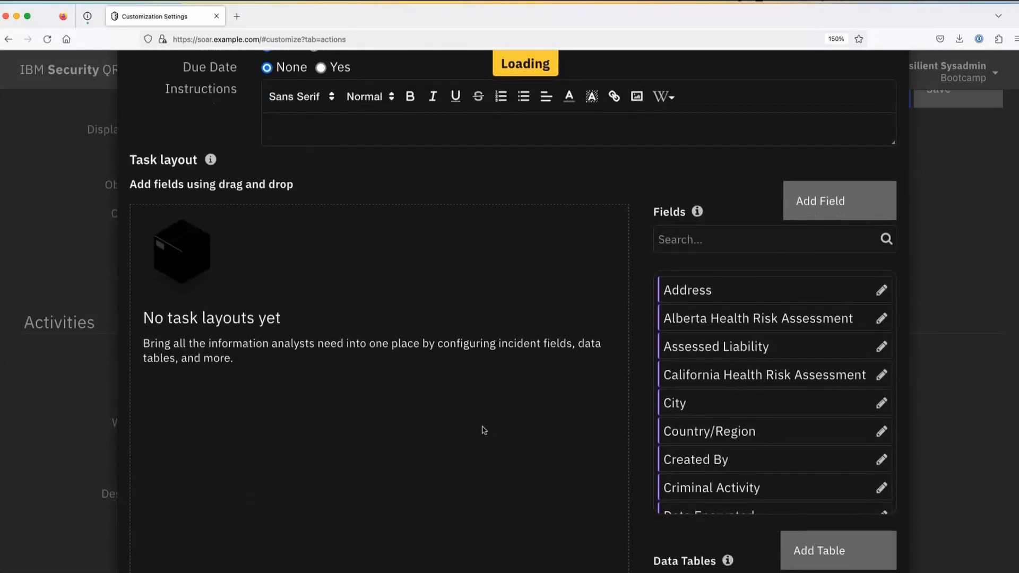
scroll(763, 463, "down", 2)
scroll(761, 459, "up", 9)
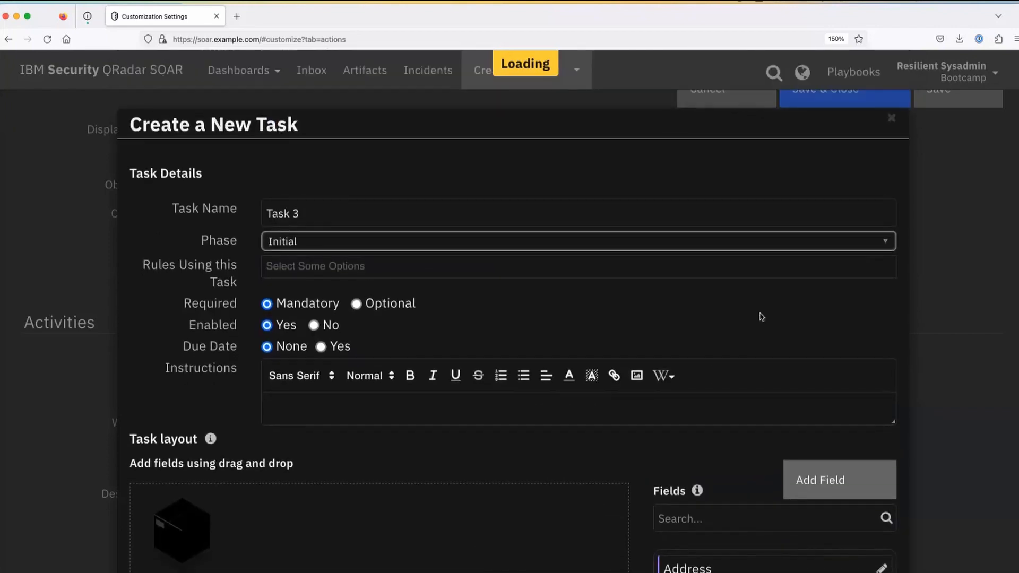
scroll(761, 319, "down", 15)
left_click(851, 547)
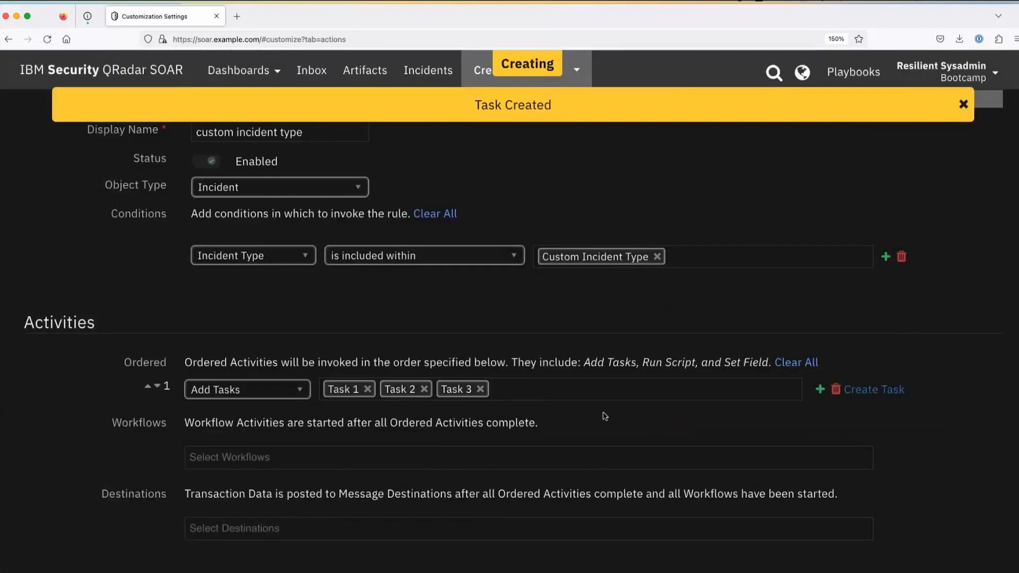
left_click(963, 105)
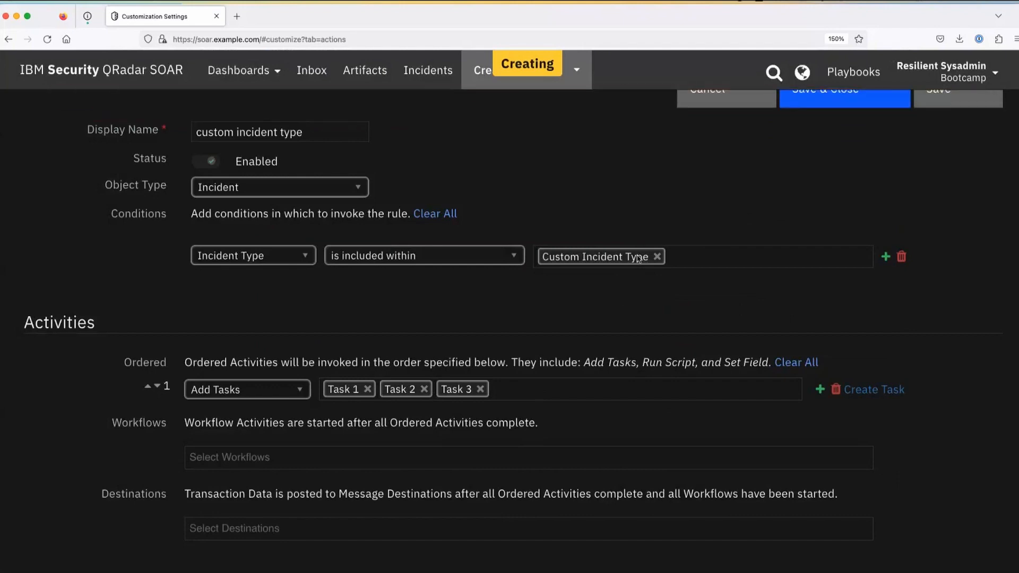
- Save and close the automatic rule, and check for custom incident type in the rules list
scroll(636, 257, "up", 1)
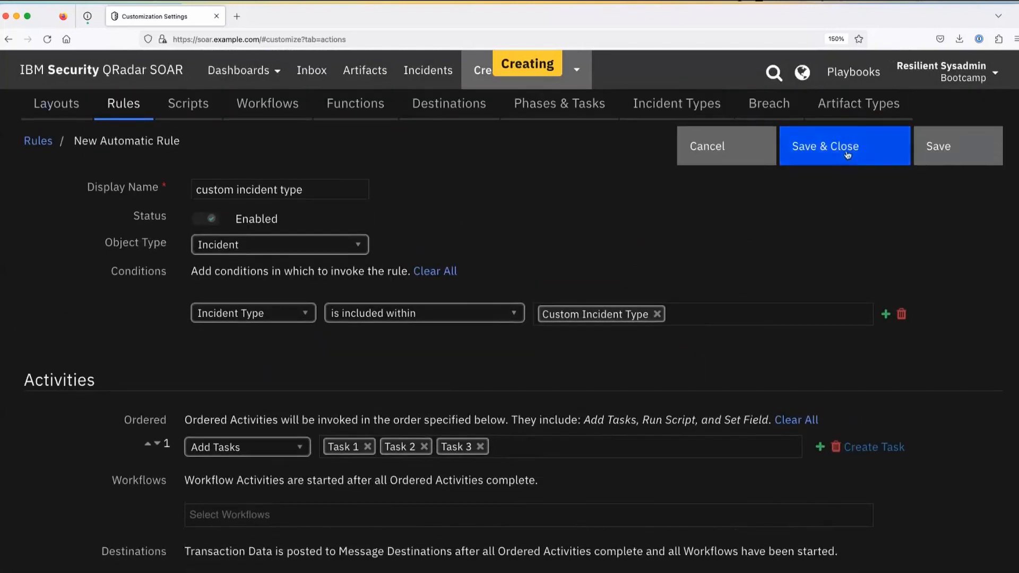
left_click(847, 154)
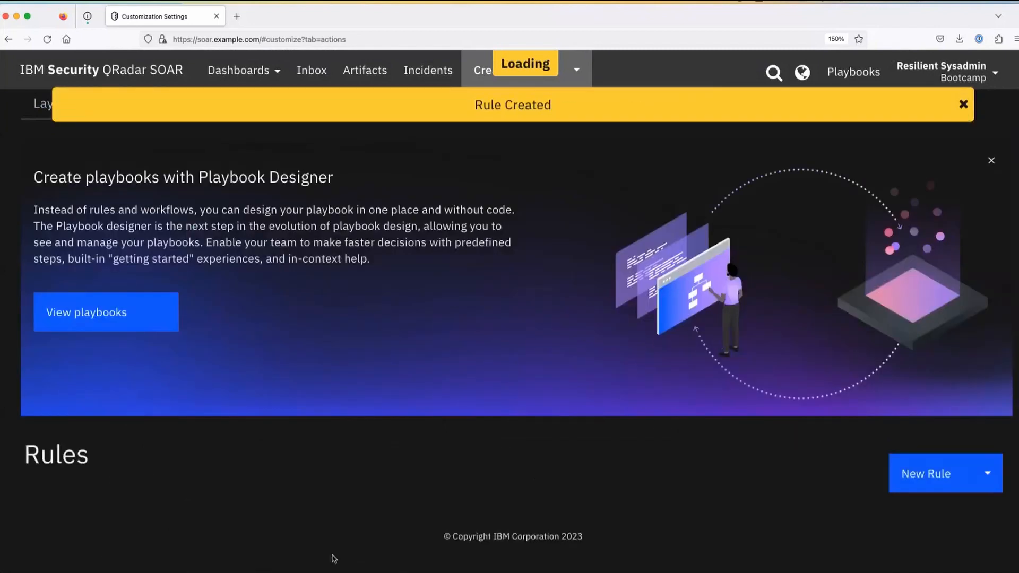
scroll(369, 365, "up", 2)
scroll(369, 365, "down", 10)
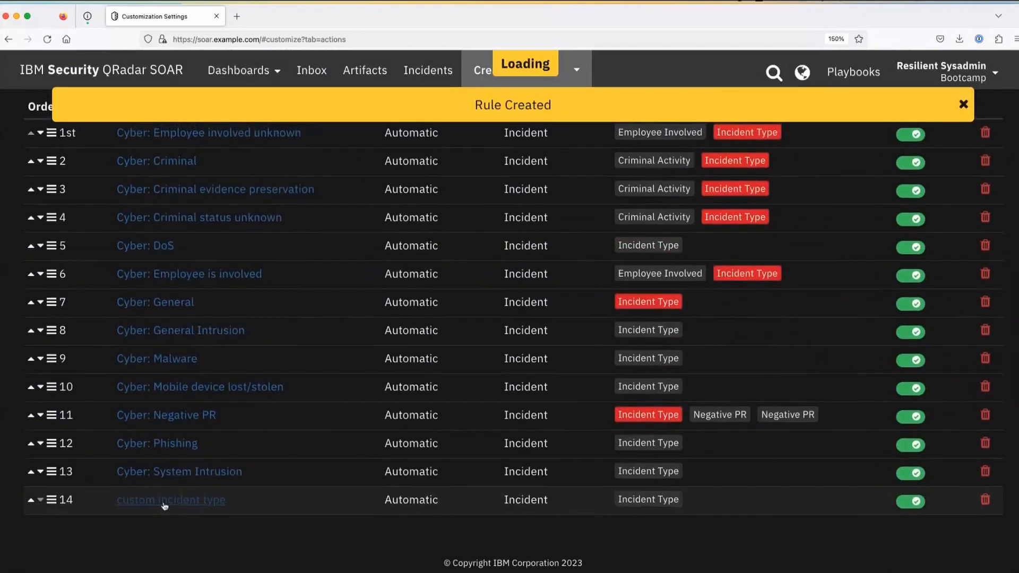
scroll(886, 505, "up", 10)
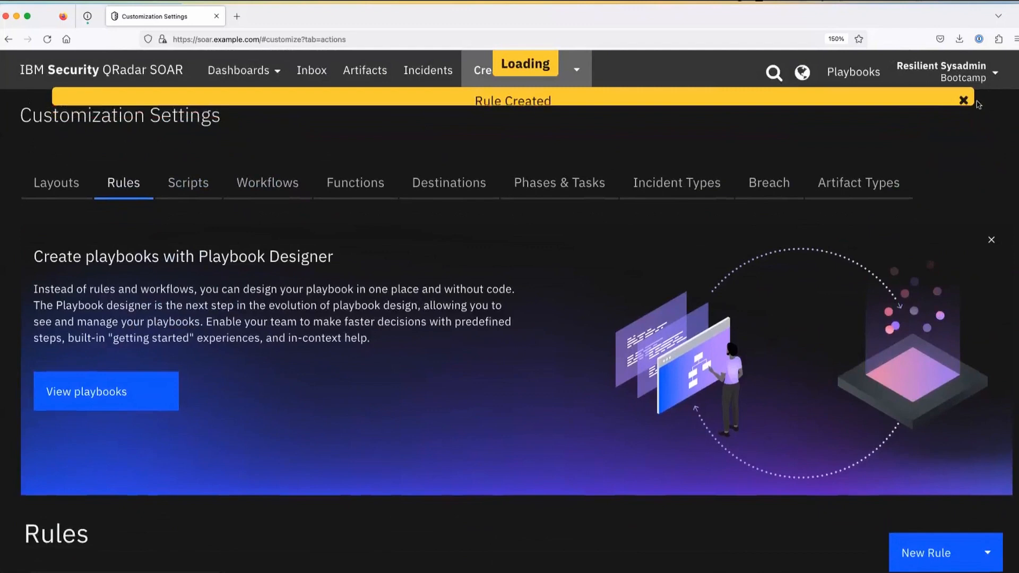
scroll(866, 378, "down", 5)
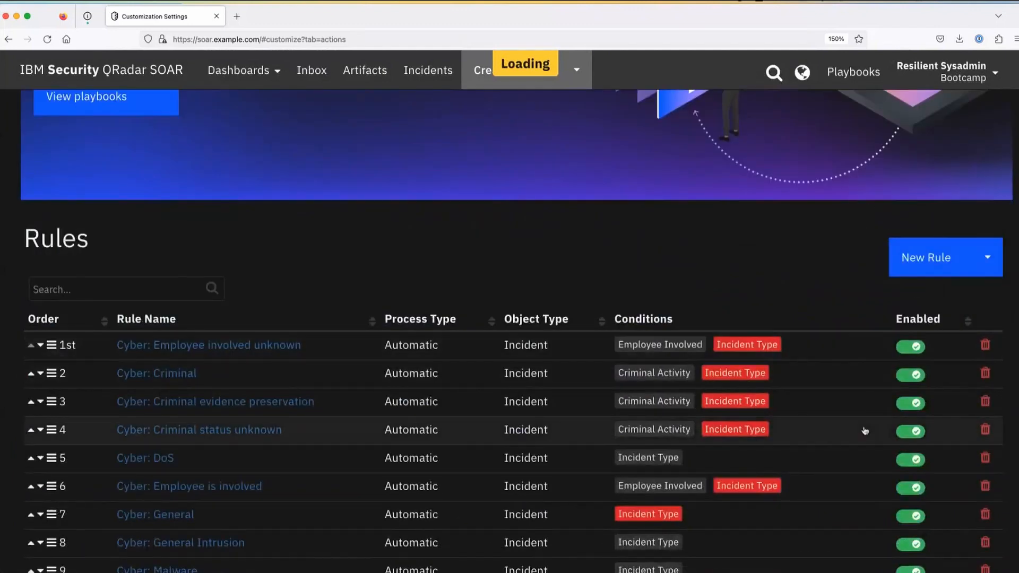
scroll(864, 425, "down", 4)
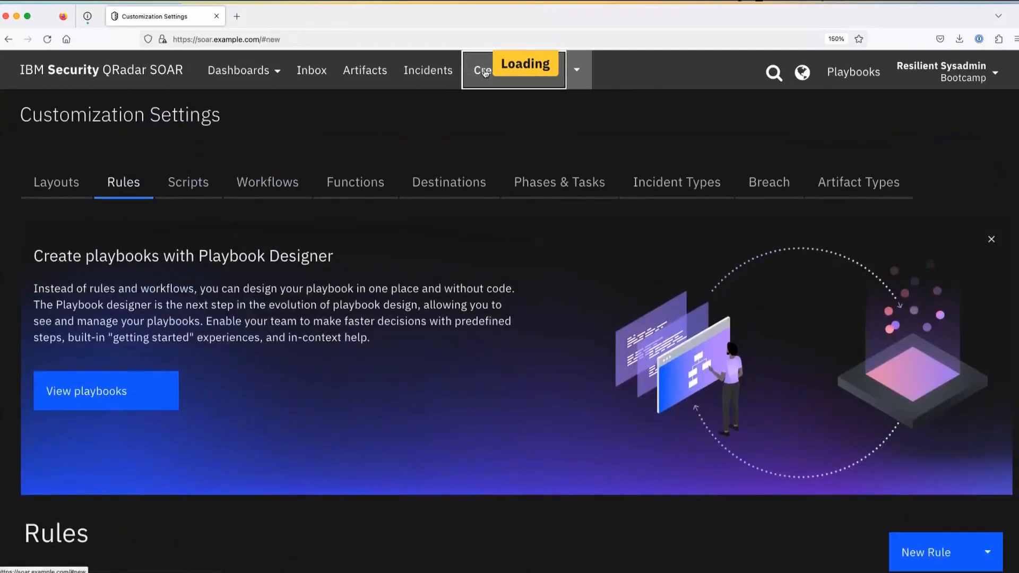
- Start a new incident of type Custom Incident Type named "Soar bootcamp3 custom incident demo 2"
left_click(501, 198)
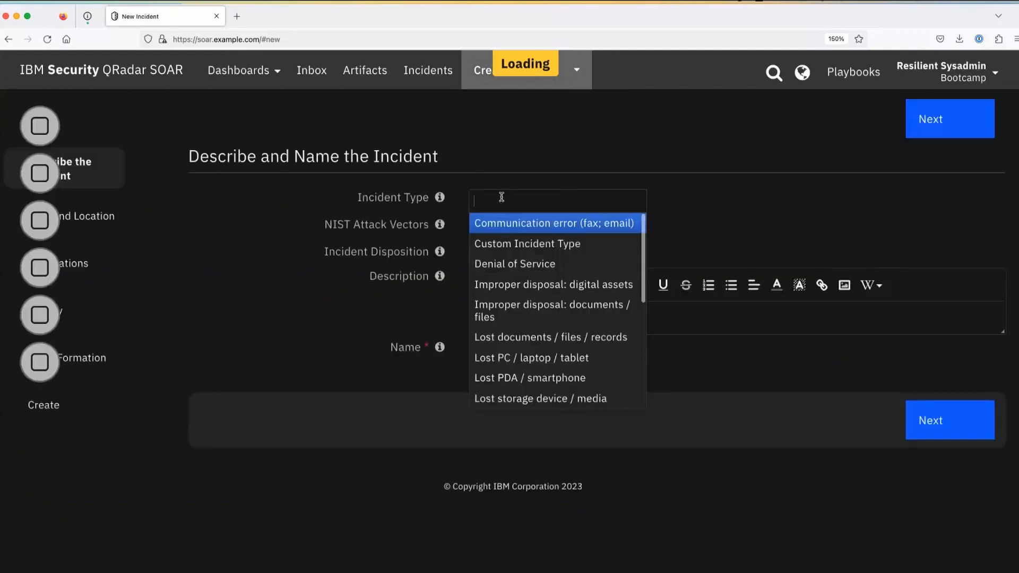
type("custom")
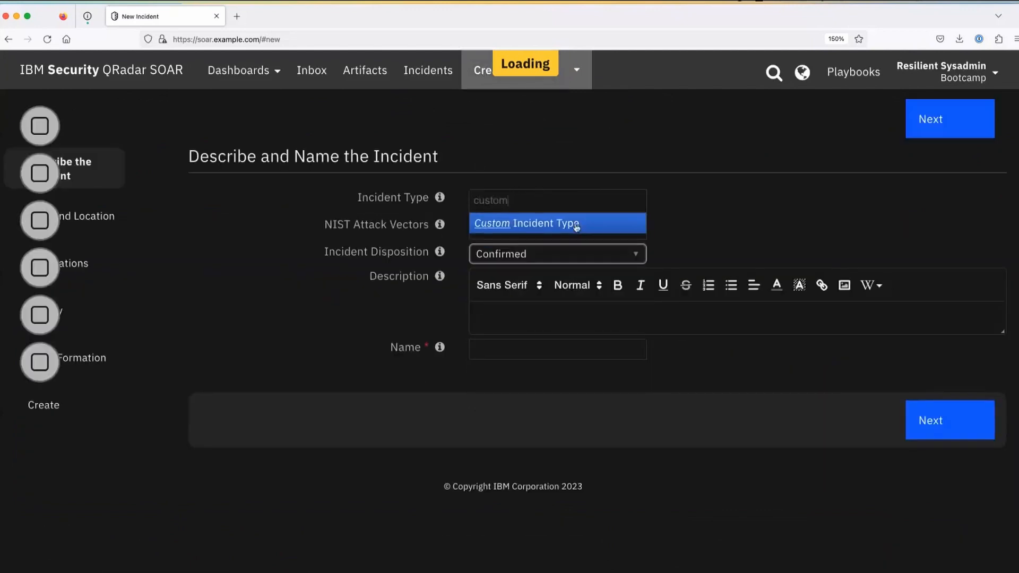
left_click(575, 223)
left_click(530, 349)
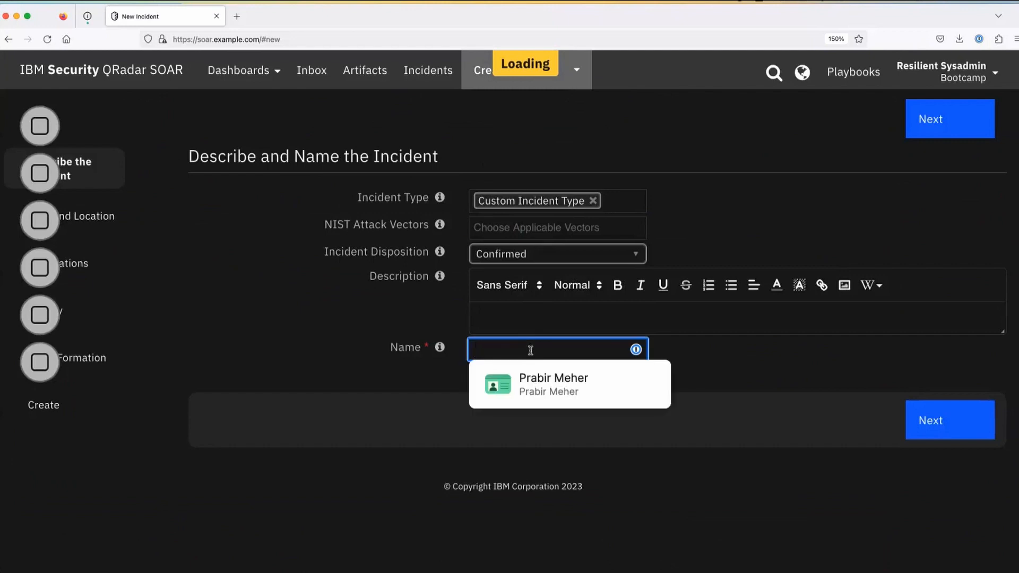
type("Bootcamp3 custom incident demo")
type("2")
left_click(950, 436)
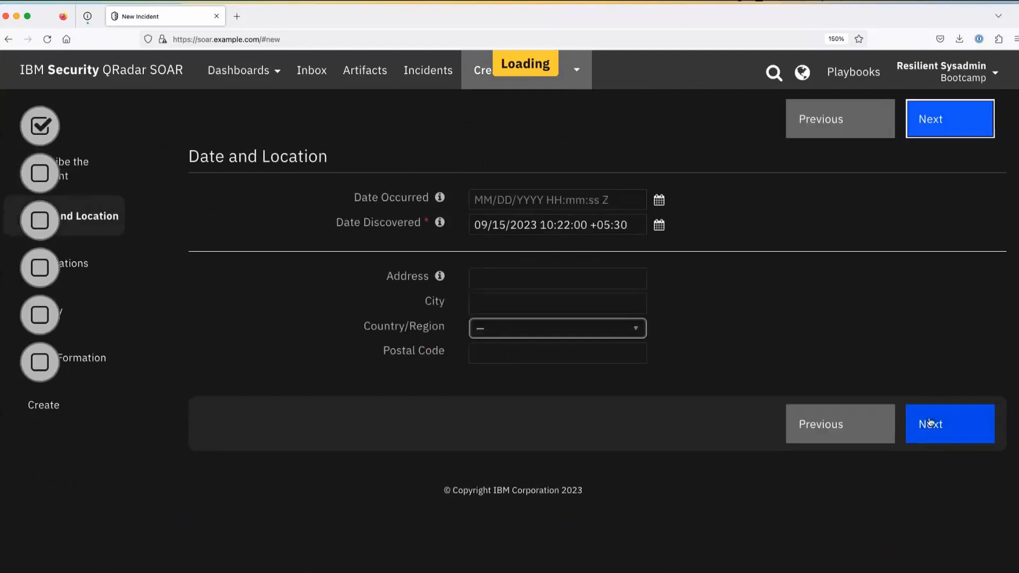
- Keep the default date, location, implications and team values, set personal data involvement to No, and create the incident
left_click(943, 431)
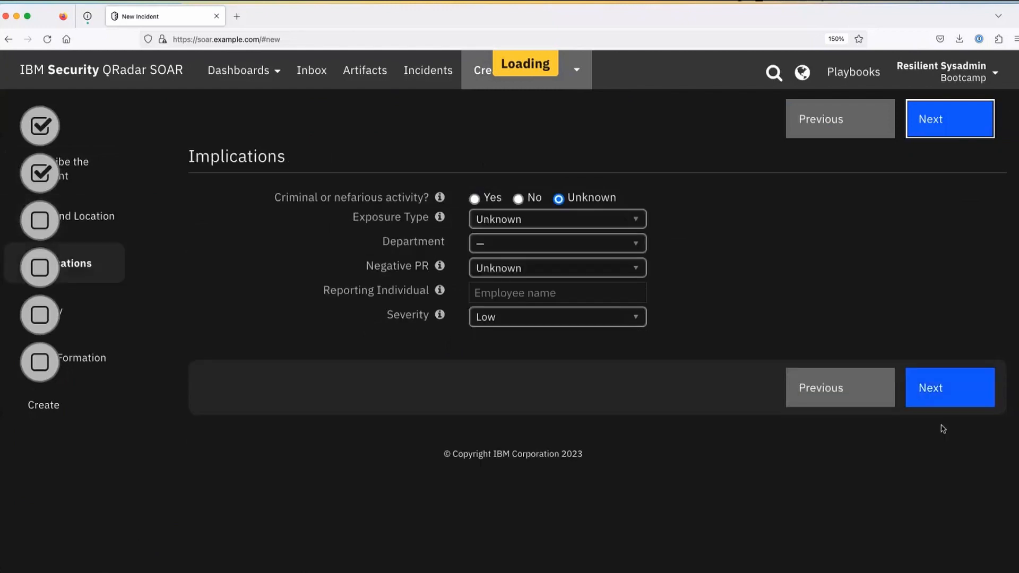
left_click(941, 394)
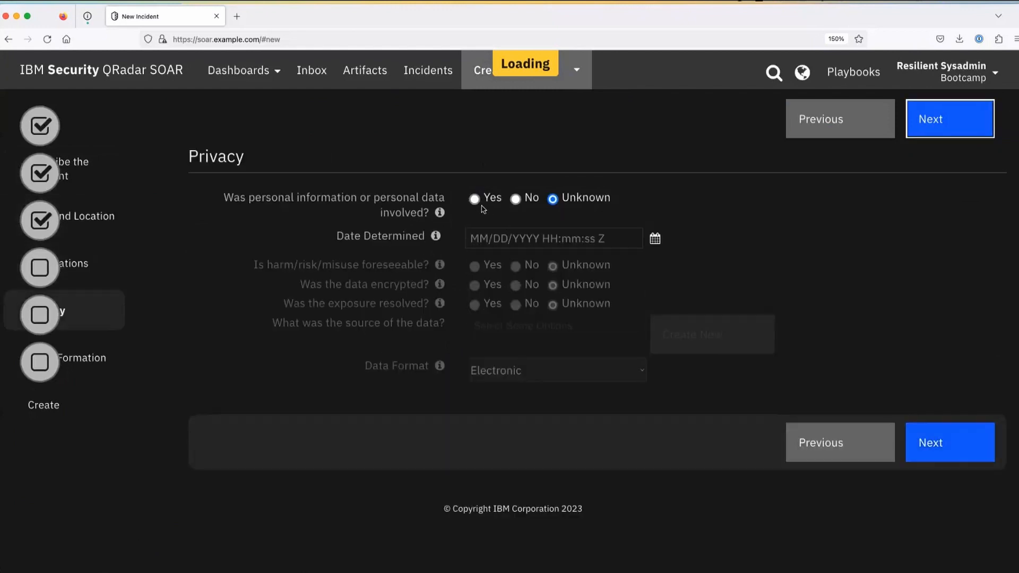
left_click(518, 199)
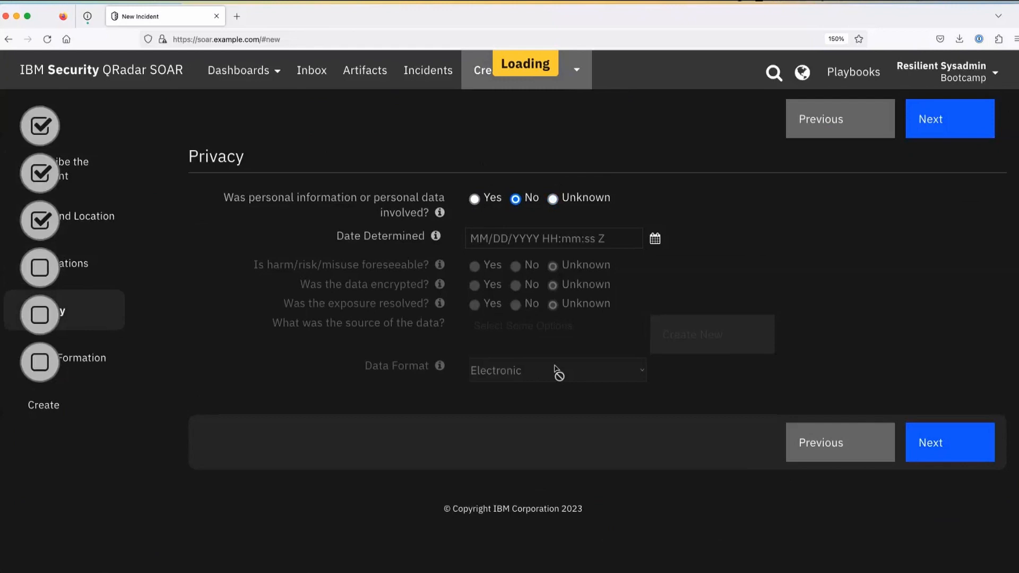
left_click(953, 444)
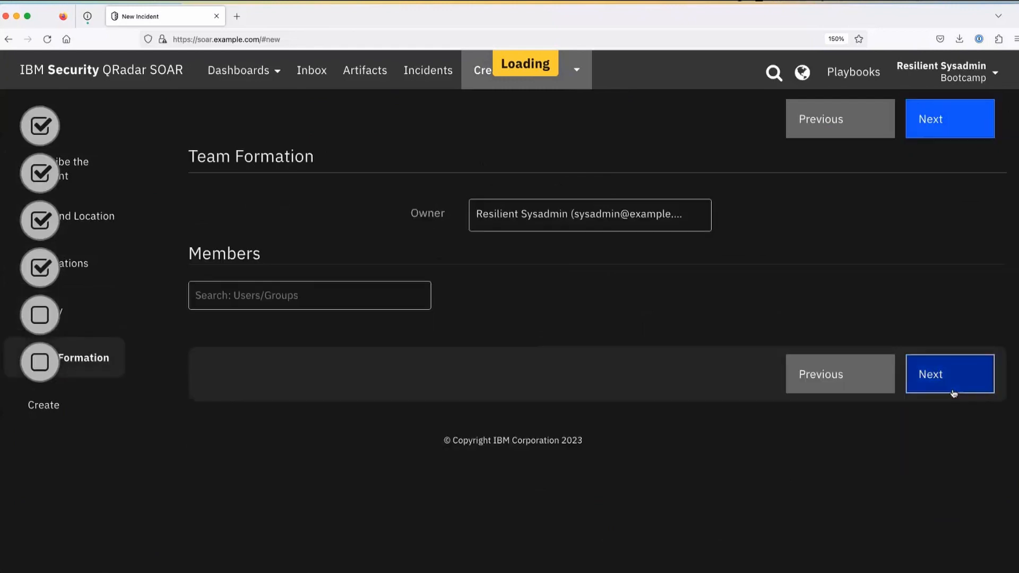
left_click(953, 393)
left_click(634, 269)
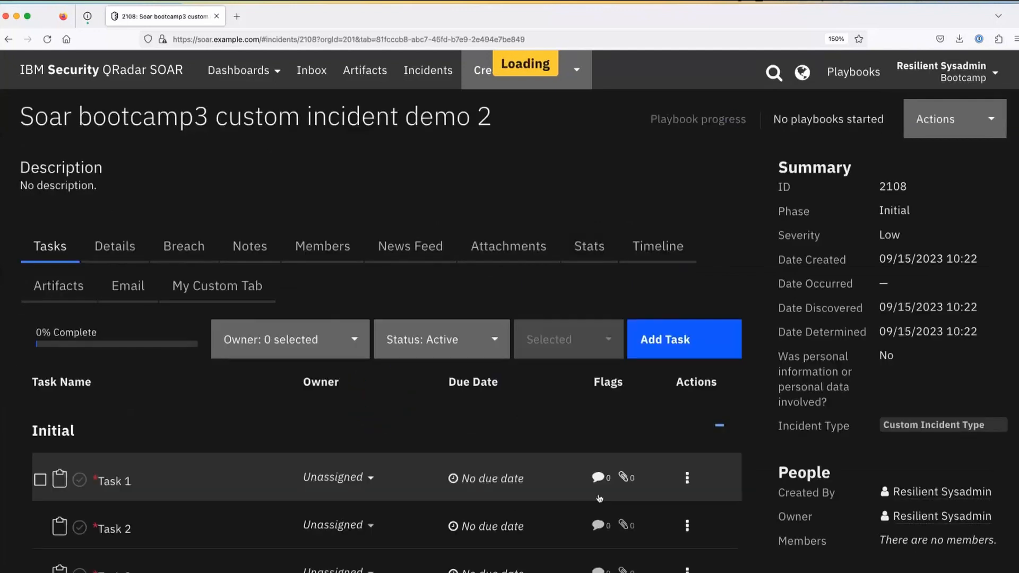
- Examine the new incident's Initial phase tasks and the incident type in its summary
scroll(599, 499, "down", 2)
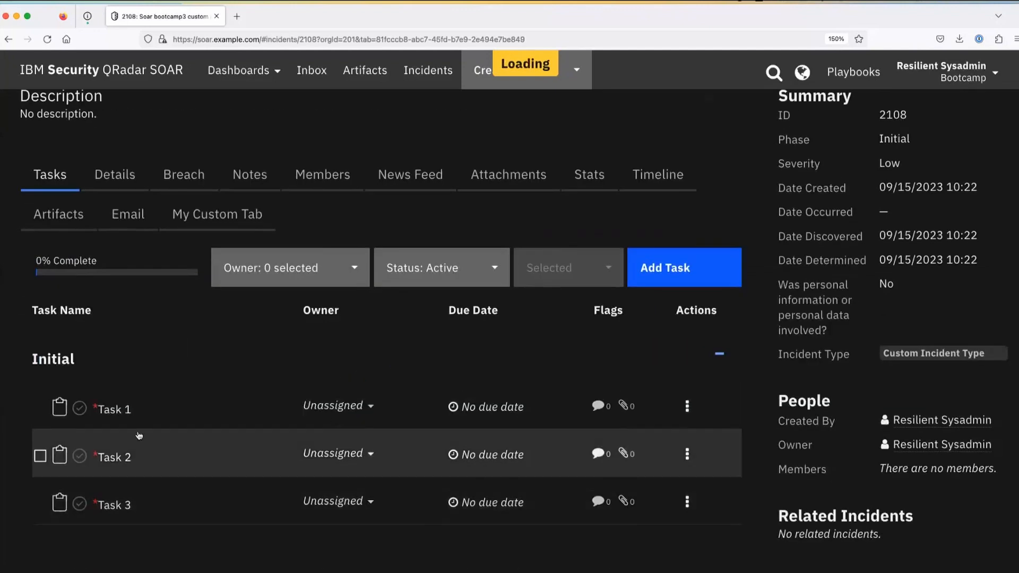
scroll(136, 434, "down", 2)
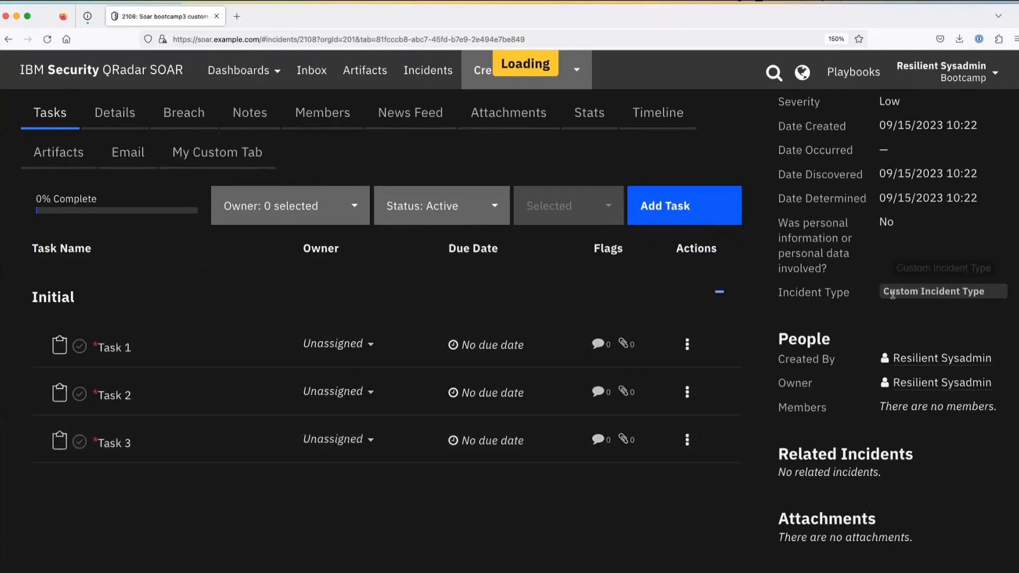
left_click_drag(883, 296, 991, 298)
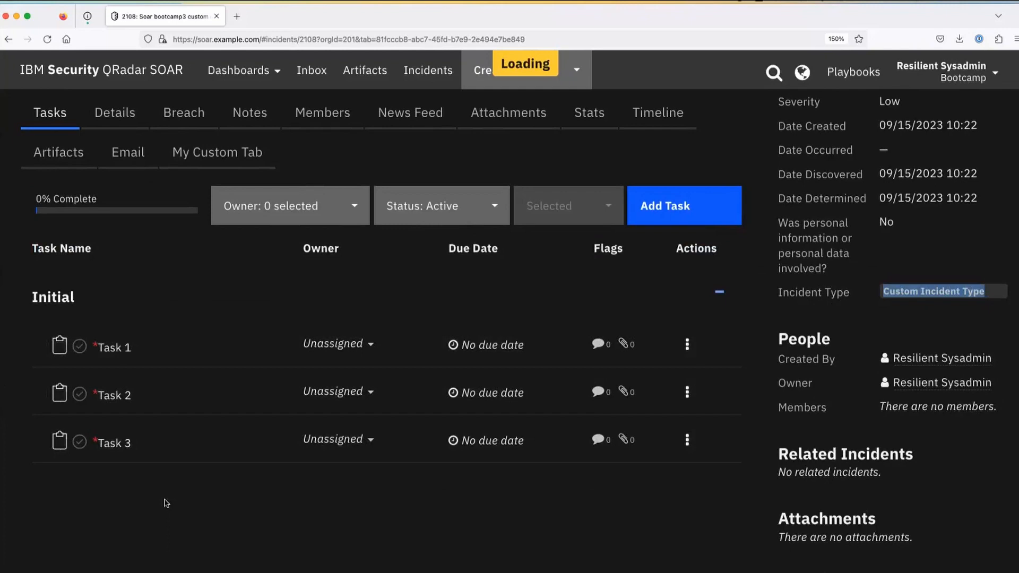
scroll(166, 503, "up", 2)
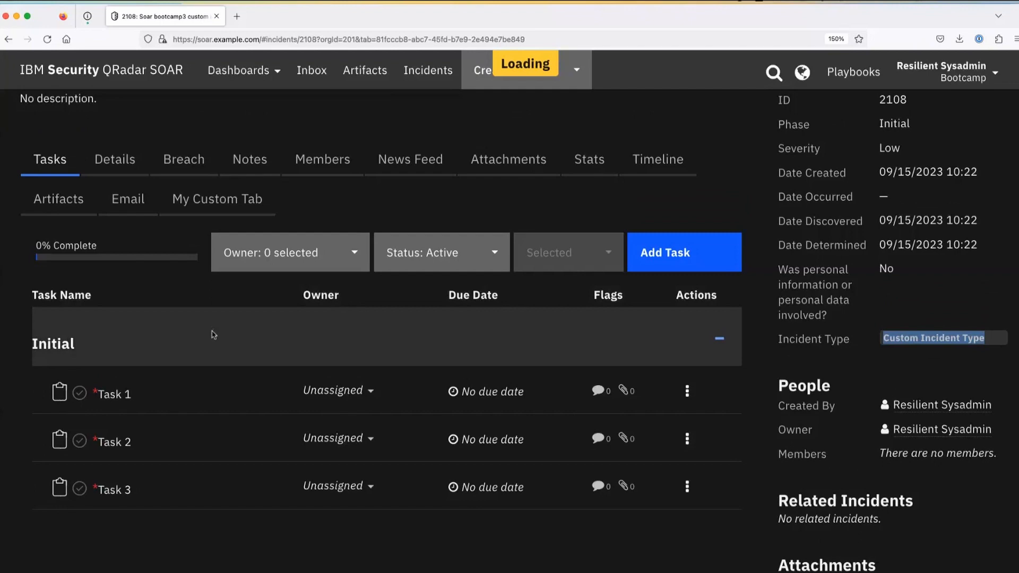
scroll(213, 334, "down", 2)
scroll(212, 334, "up", 4)
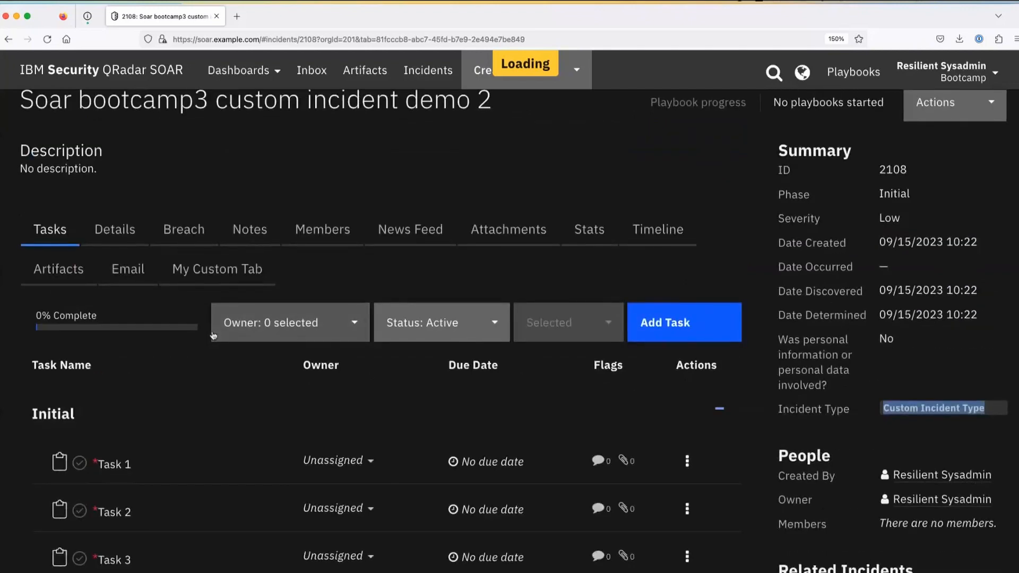
scroll(212, 273, "down", 2)
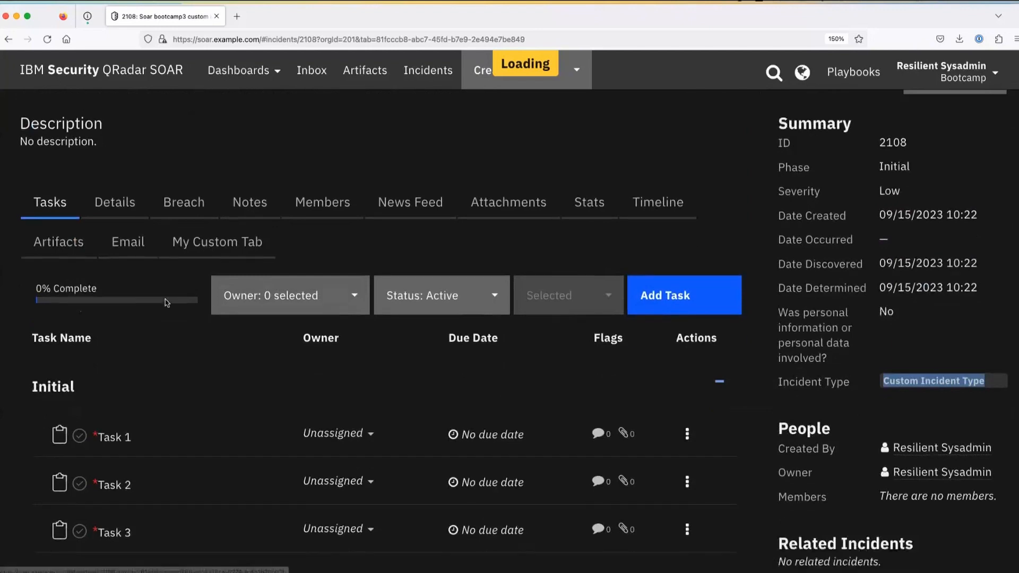
- Review the incident's My Custom Tab and Details content and its available actions
left_click(210, 191)
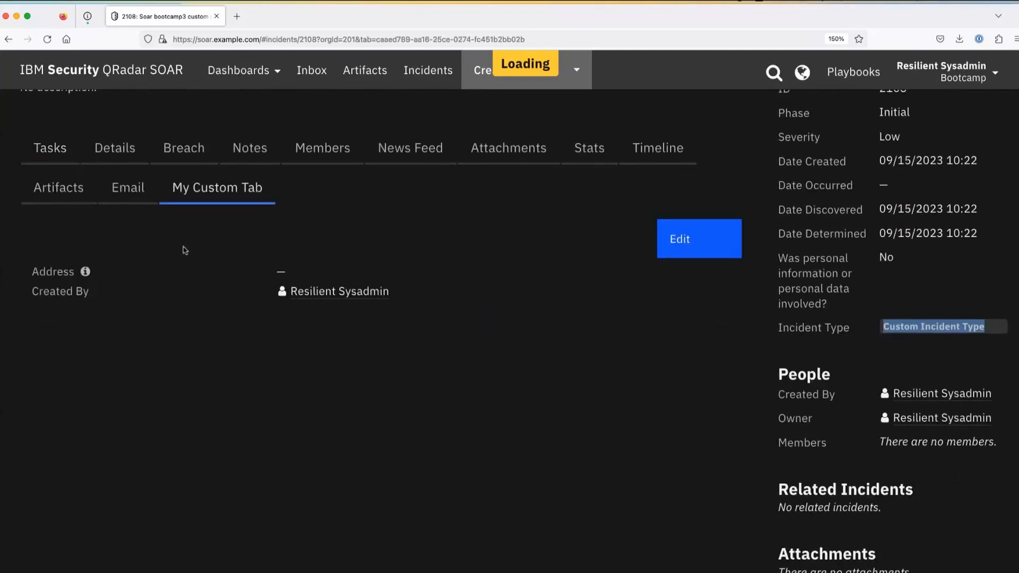
scroll(176, 337, "up", 1)
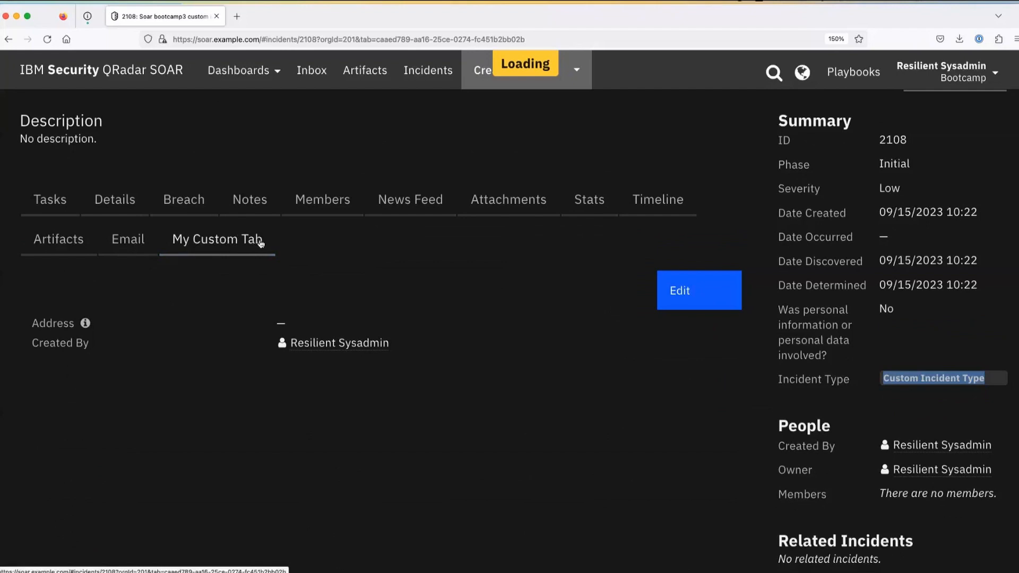
left_click(115, 201)
scroll(174, 371, "down", 3)
scroll(175, 427, "down", 6)
scroll(175, 423, "up", 10)
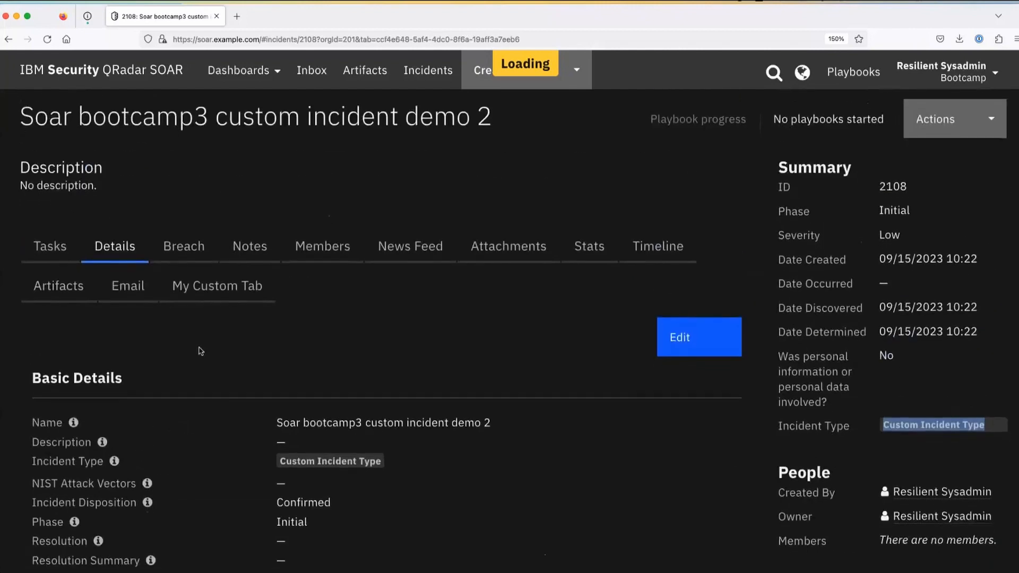
left_click(221, 289)
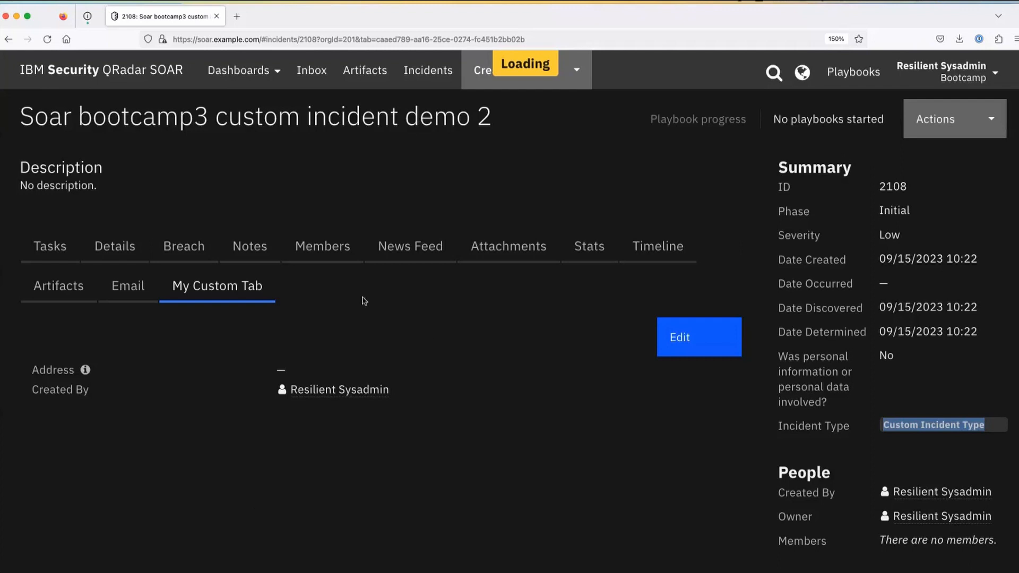
left_click(946, 120)
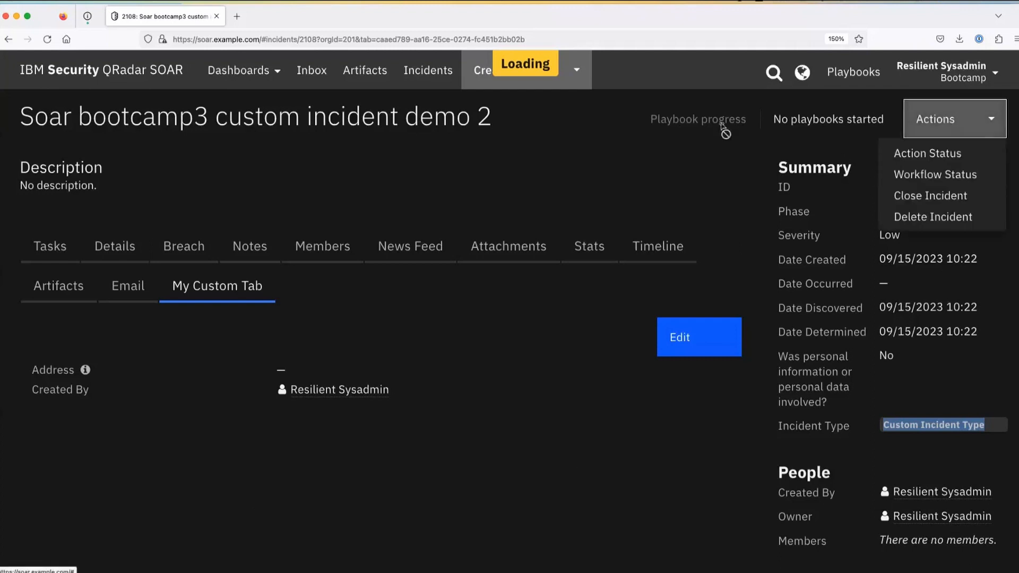
left_click(675, 158)
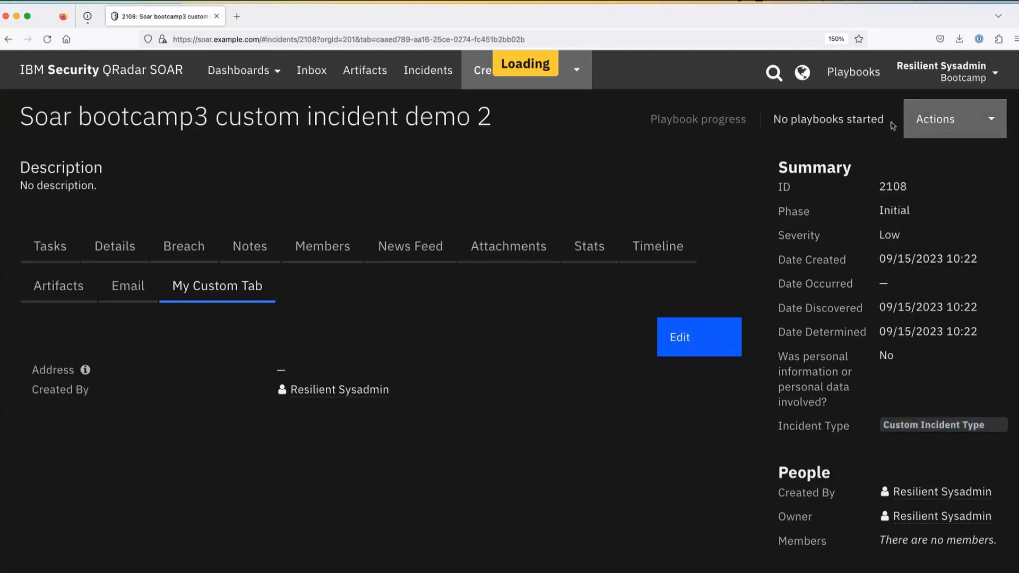
- Add a visible incident tab named "My custom Tab 2" to the incident layouts in Customization Settings
left_click(966, 76)
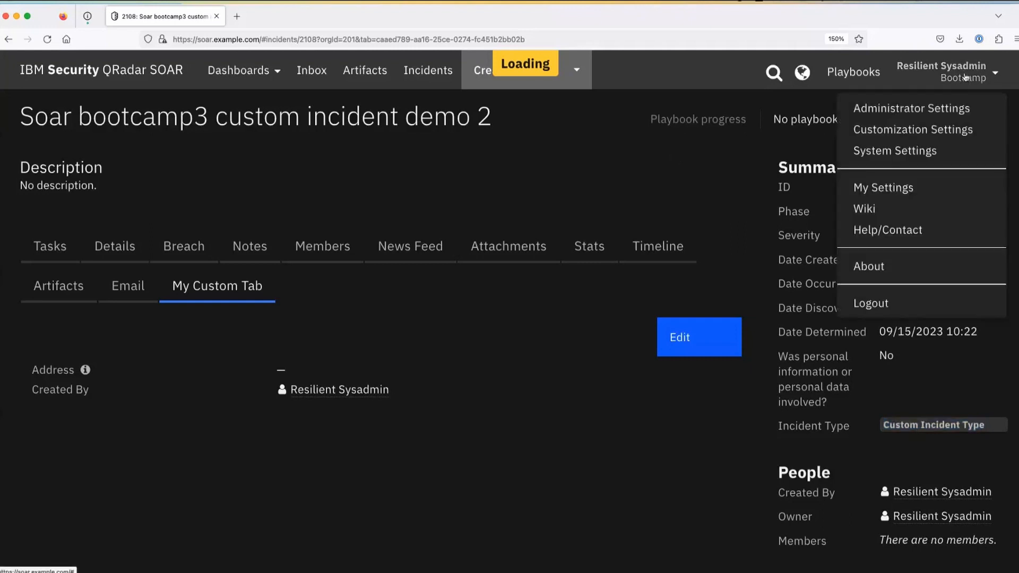
left_click(912, 129)
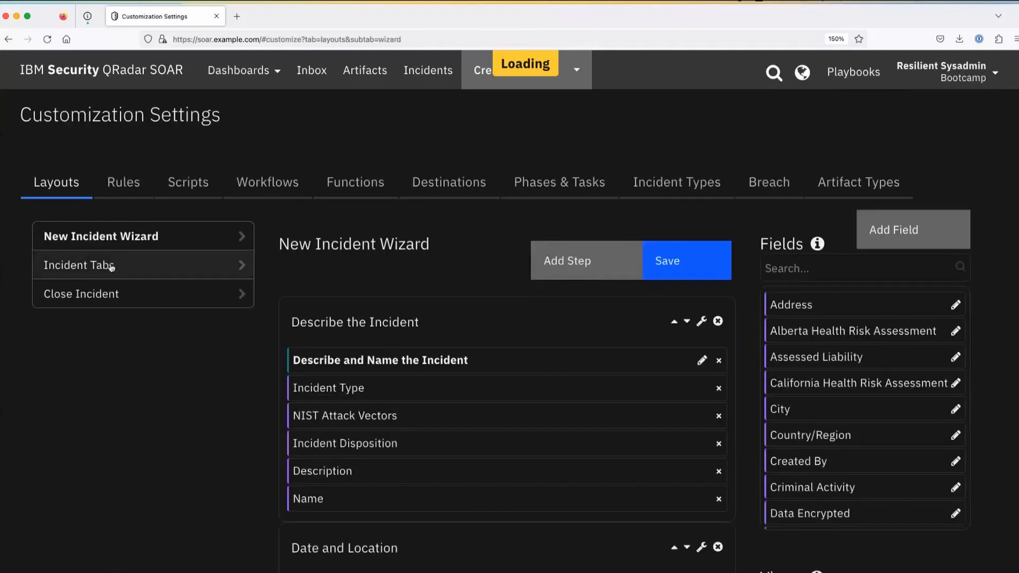
left_click(99, 267)
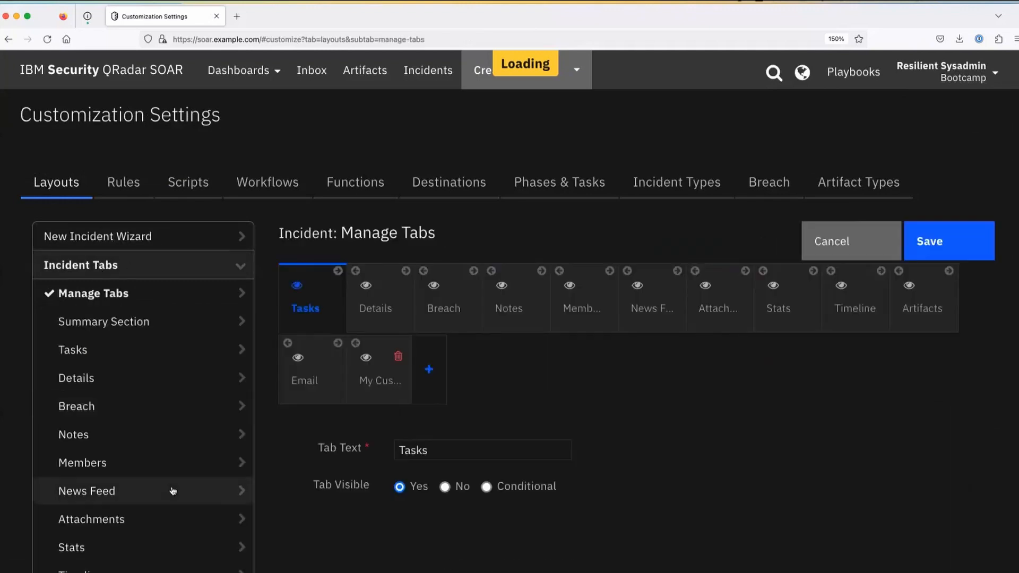
scroll(170, 489, "down", 5)
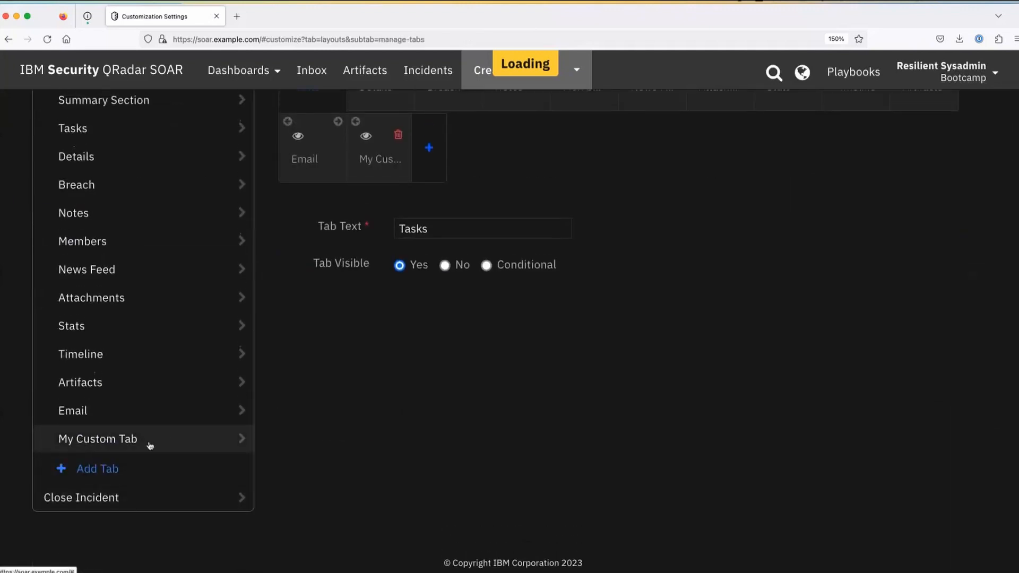
left_click(103, 468)
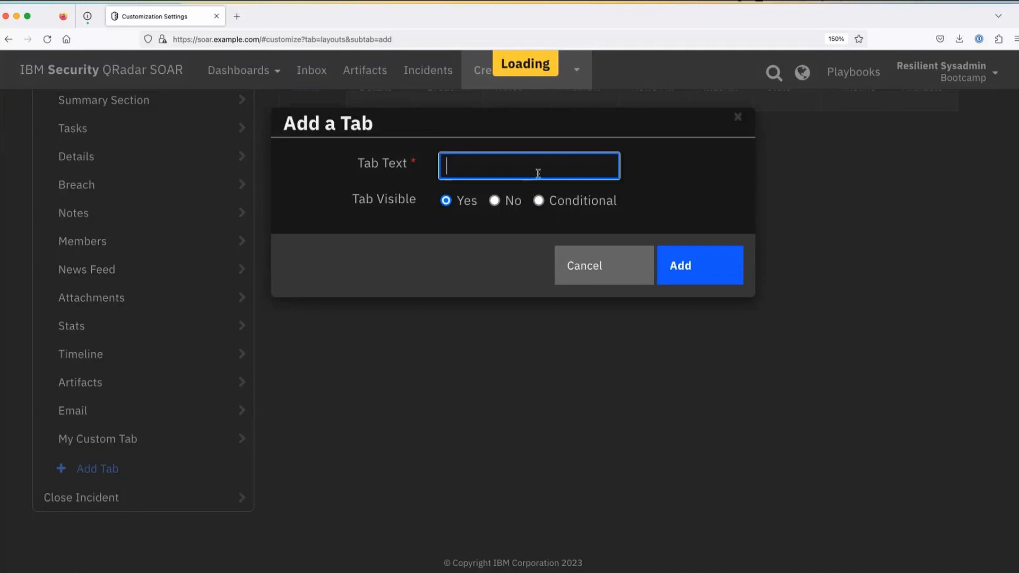
type("My custom Tab 2")
left_click(710, 267)
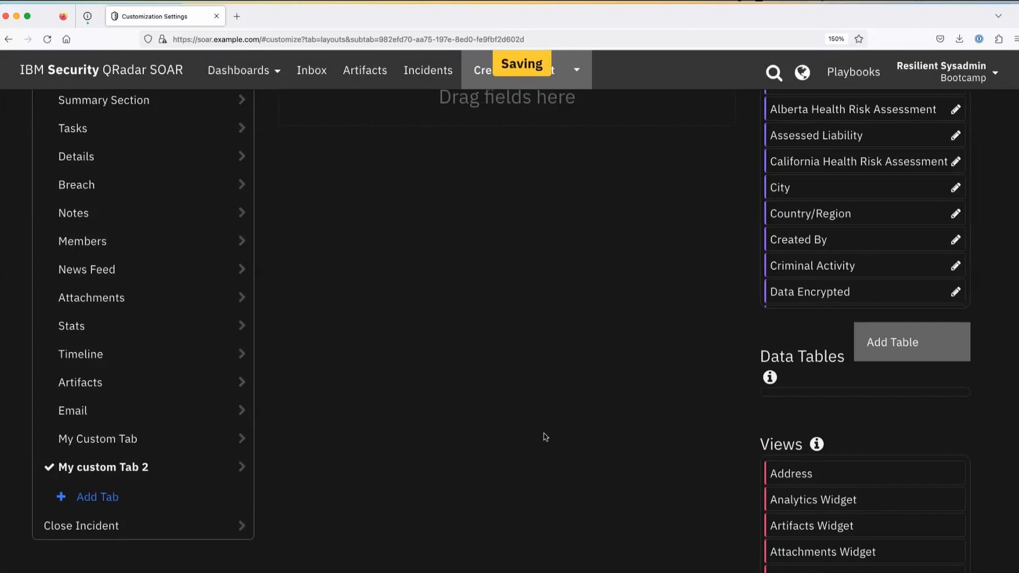
- Examine the fields, data tables, views and blocks available for the empty My custom Tab 2 layout
scroll(545, 437, "up", 5)
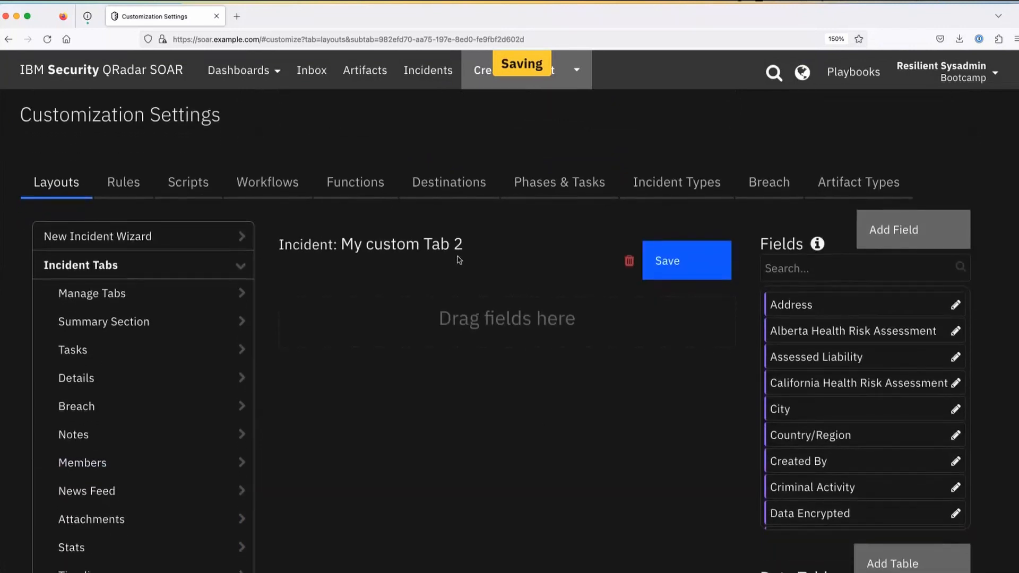
scroll(743, 376, "down", 2)
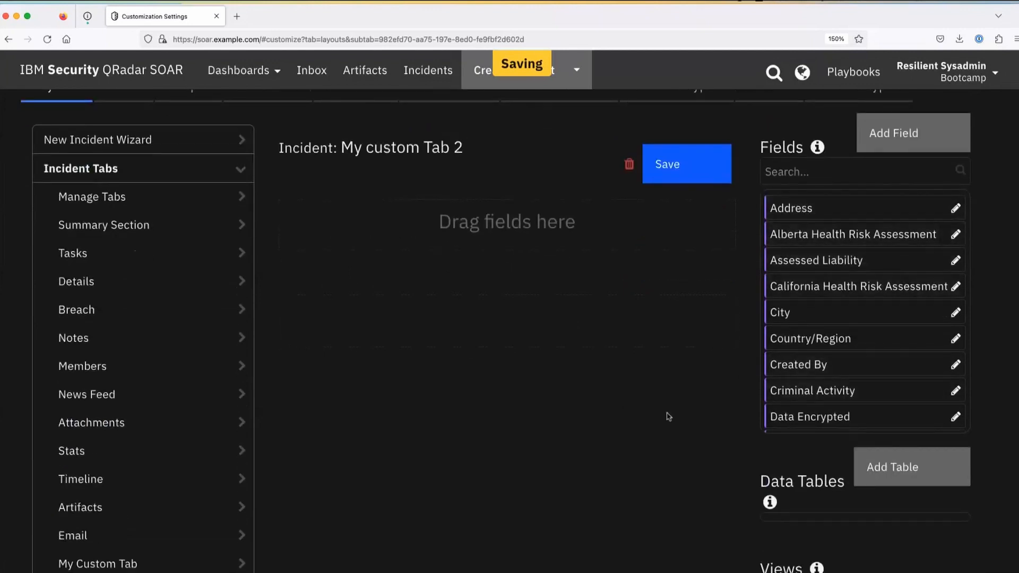
scroll(668, 416, "down", 2)
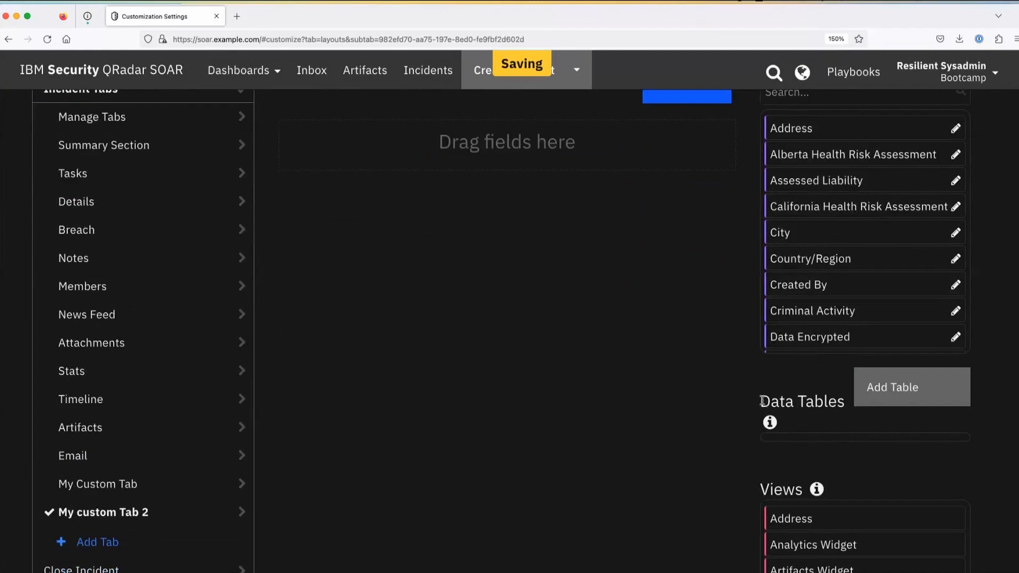
left_click_drag(761, 401, 852, 413)
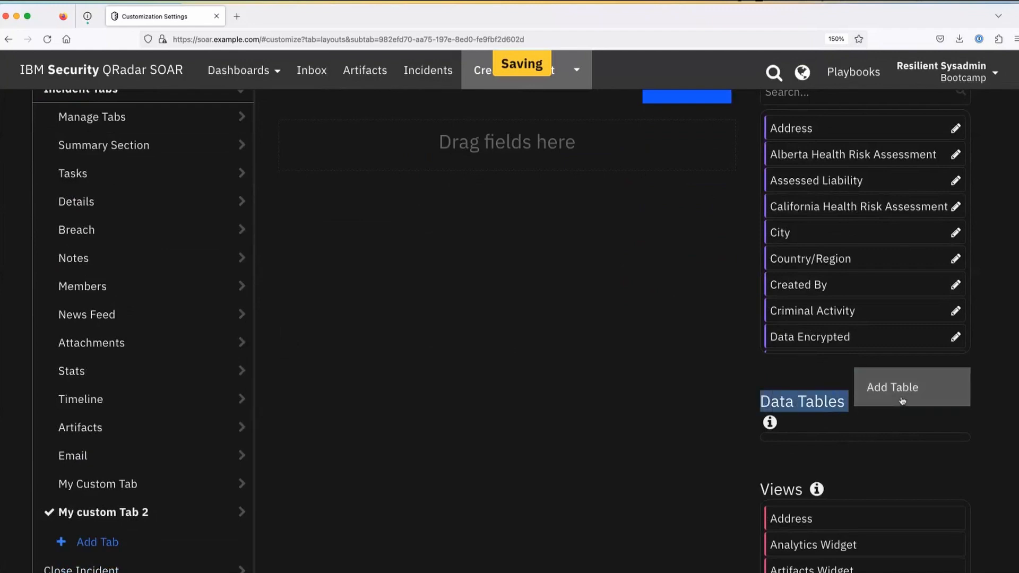
scroll(784, 254, "down", 5)
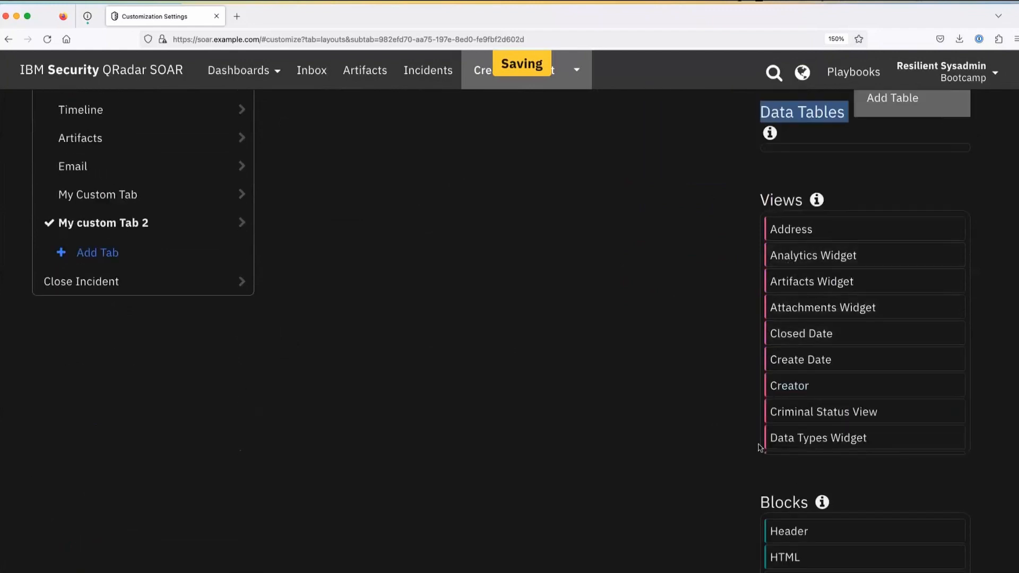
scroll(759, 445, "down", 2)
scroll(759, 446, "up", 10)
scroll(759, 447, "up", 2)
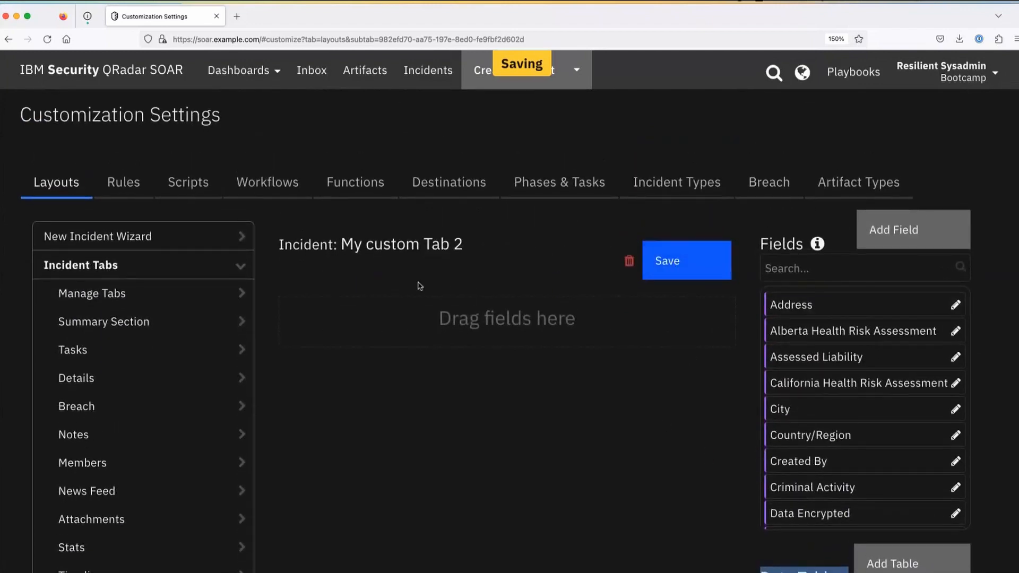
- Place the Address field on the My custom Tab 2 layout and save the layout
left_click_drag(788, 305, 362, 322)
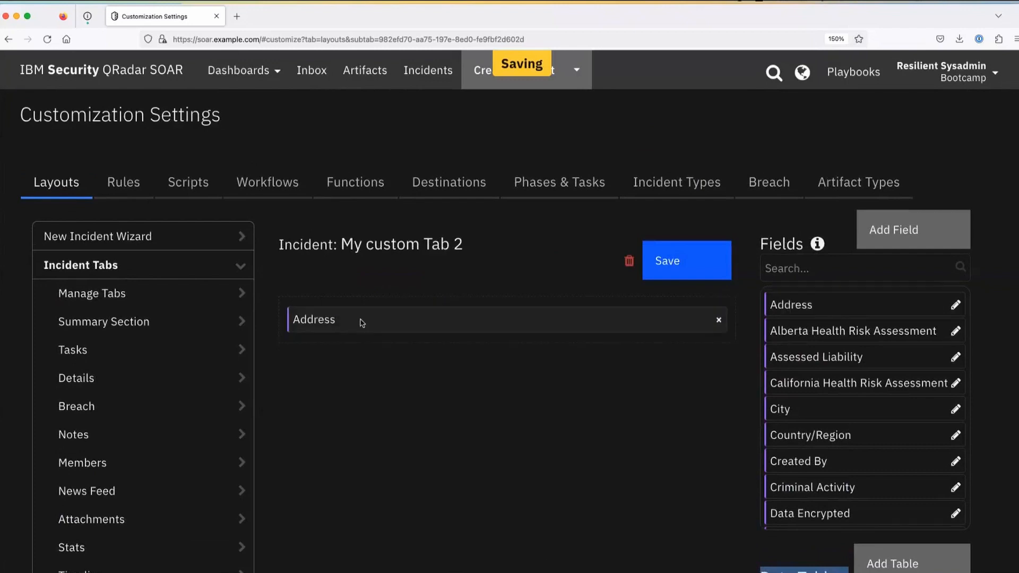
left_click(685, 267)
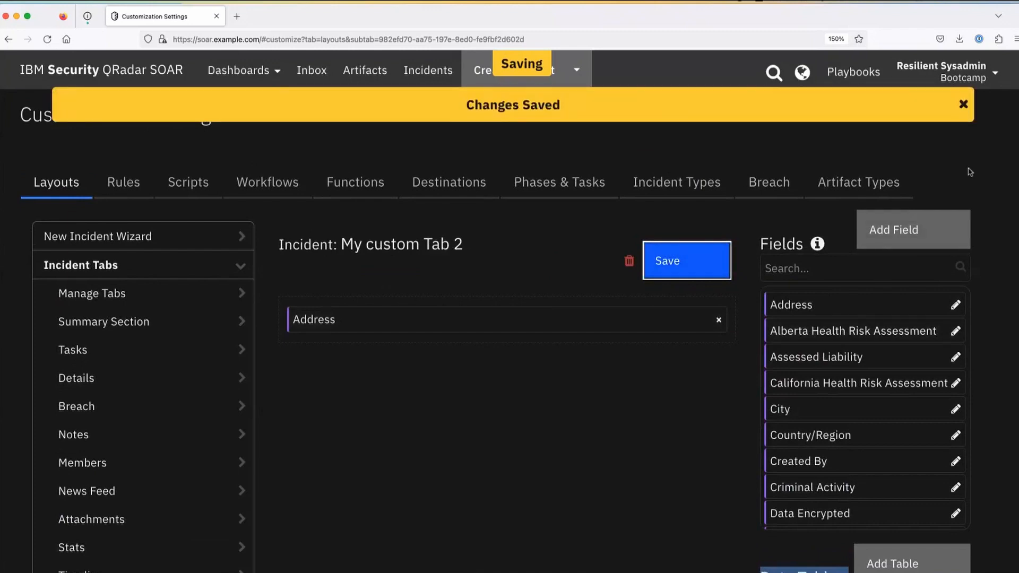
left_click(964, 108)
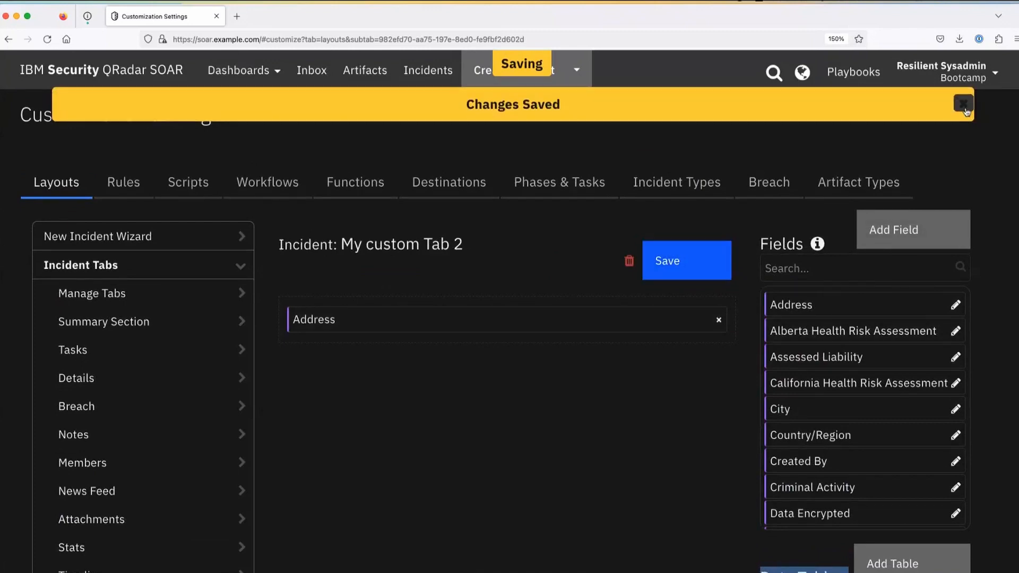
- Open the incident "Soar bootcamp3 custom incident demo 2" and check the content of My custom Tab 2
left_click(429, 70)
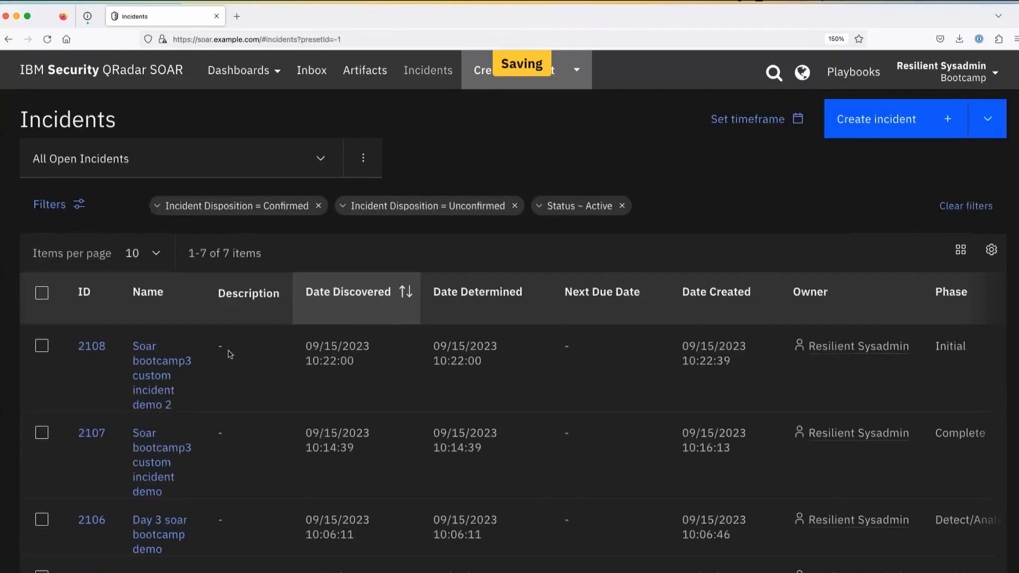
left_click(159, 367)
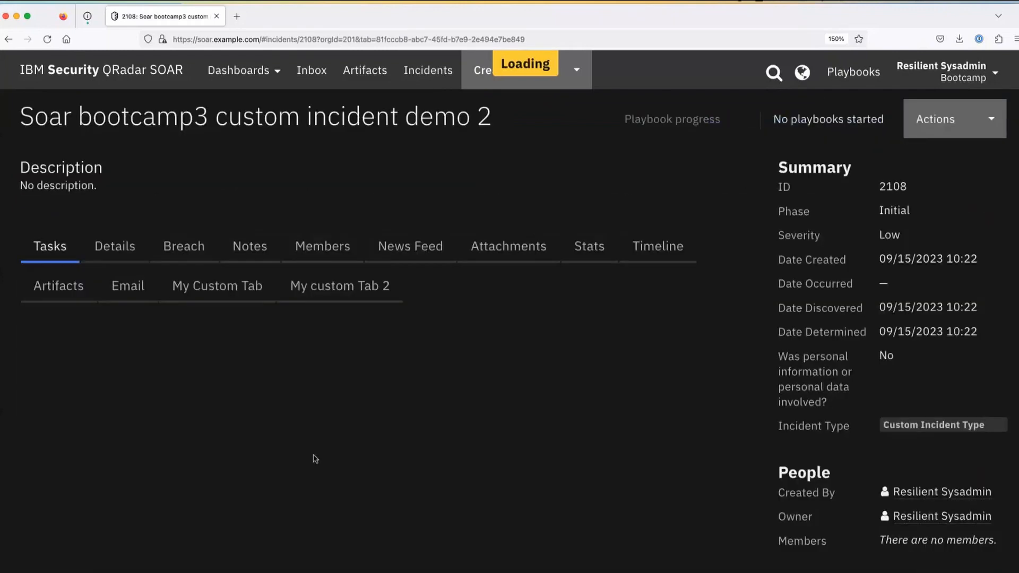
left_click(348, 288)
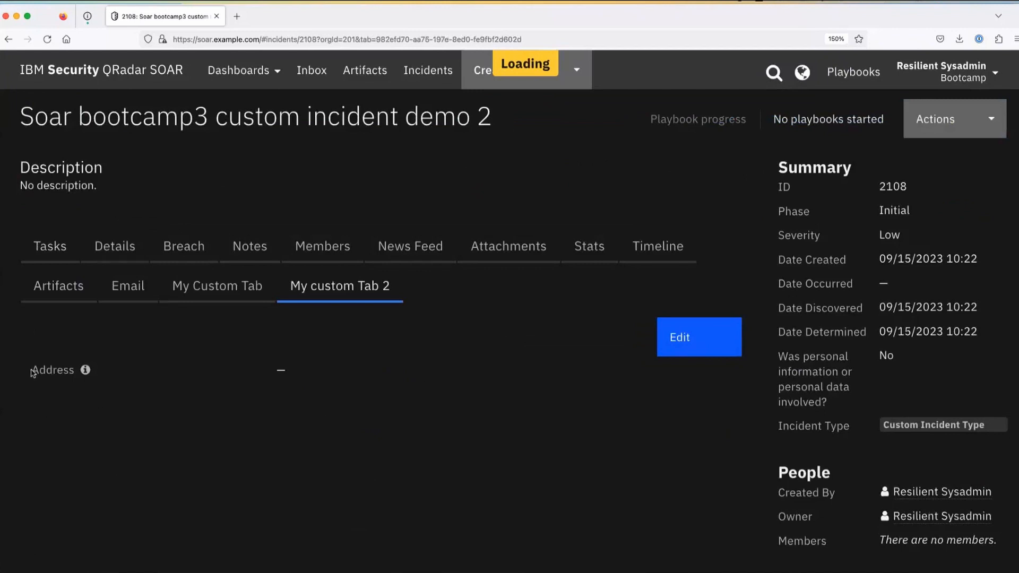
left_click_drag(32, 373, 73, 378)
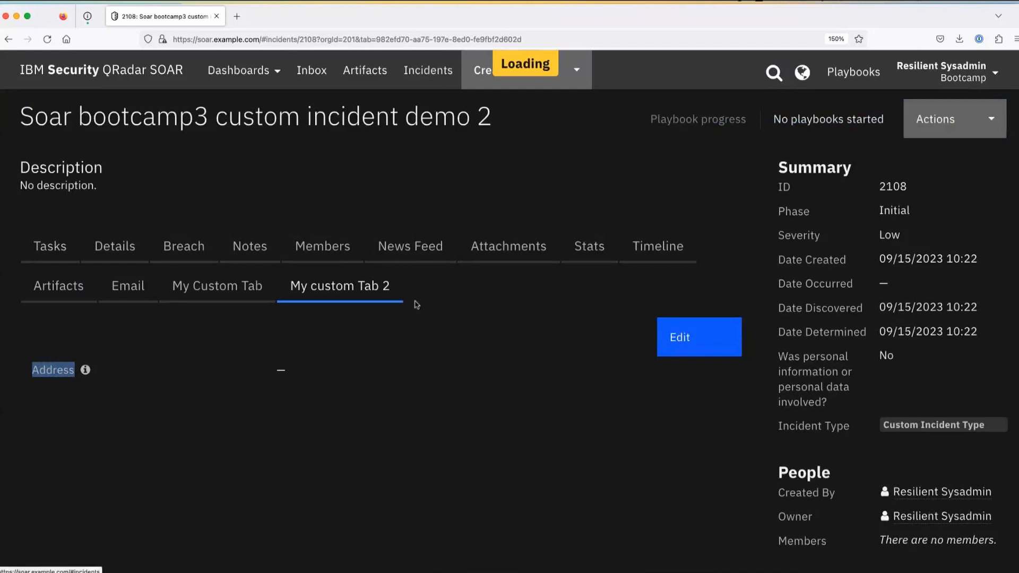
left_click(101, 366)
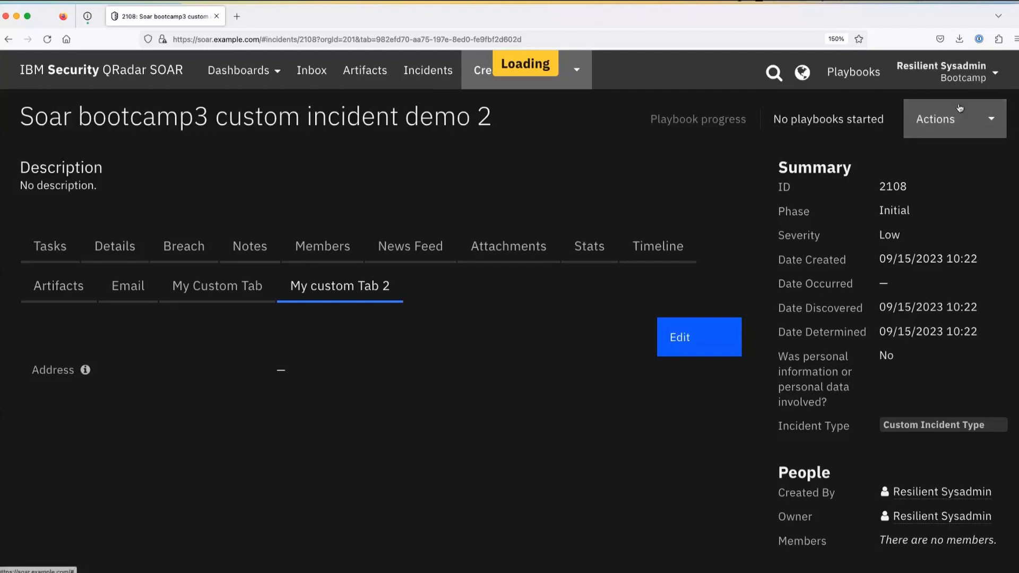
- Open the new incident form and examine its wizard steps and the fields under Describe and Name the Incident
left_click(945, 74)
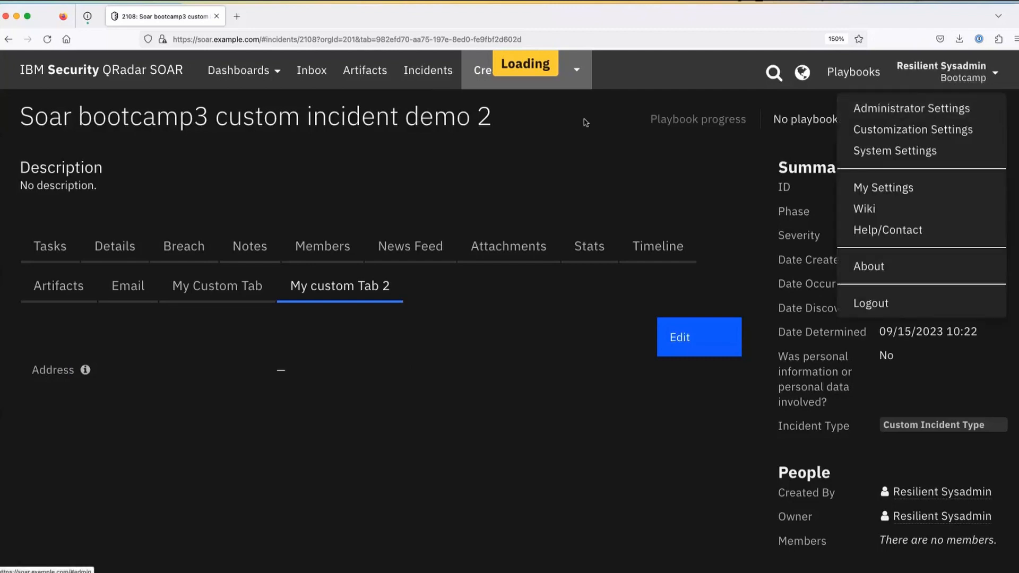
left_click(476, 84)
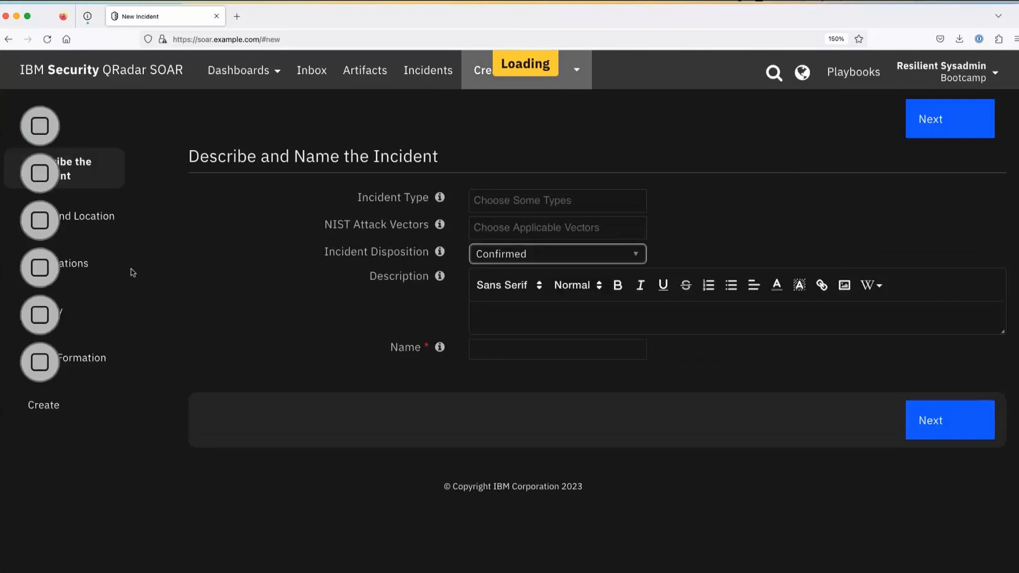
key("super+minus")
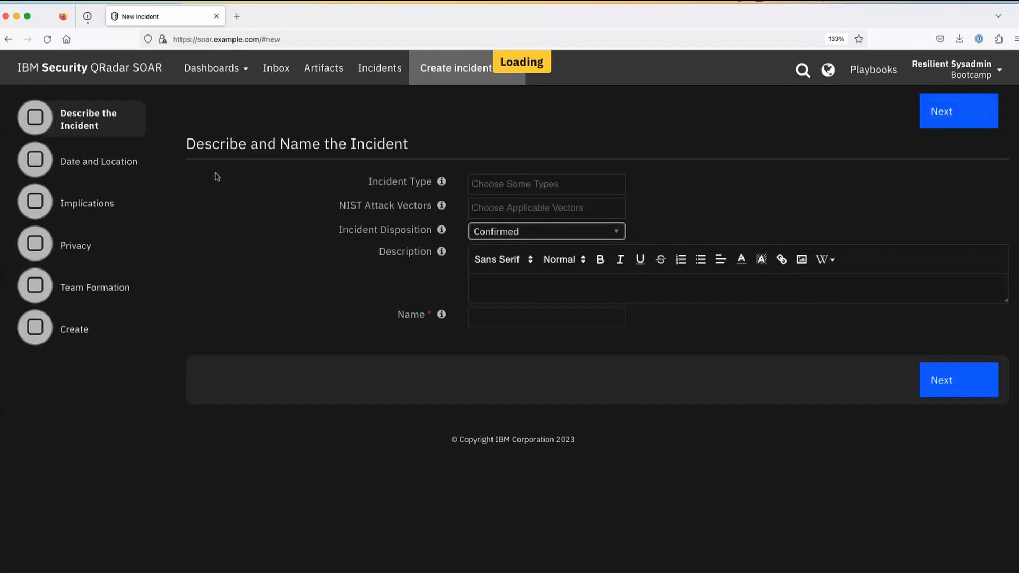
left_click_drag(189, 143, 419, 149)
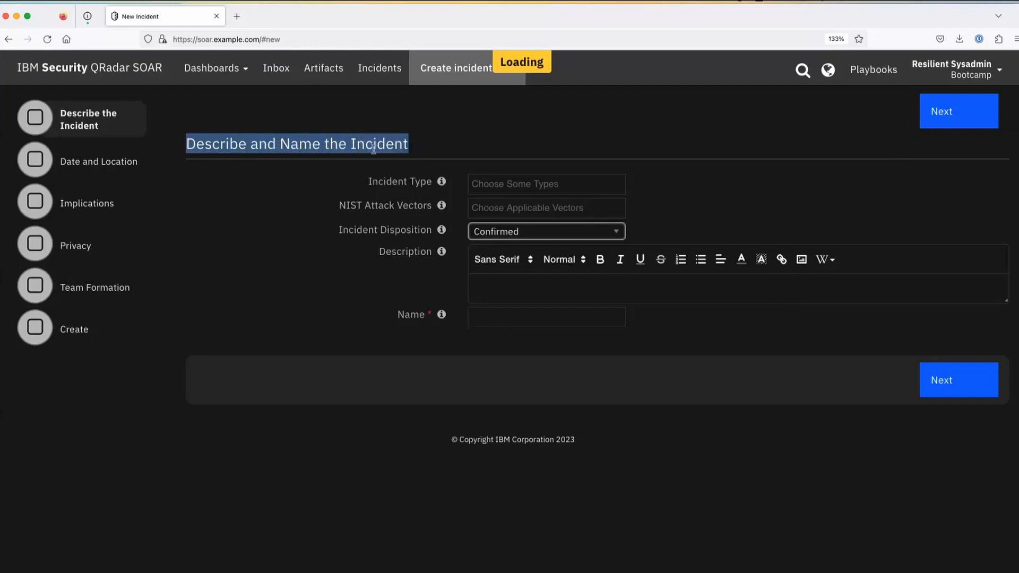
left_click(62, 162)
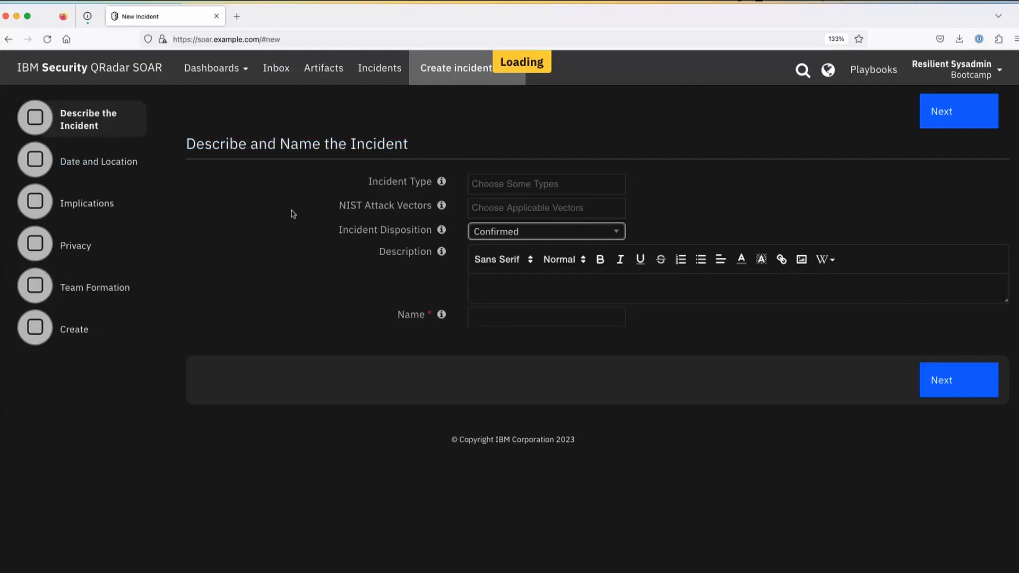
double_click(375, 182)
left_click_drag(346, 207, 431, 209)
left_click_drag(380, 234, 430, 237)
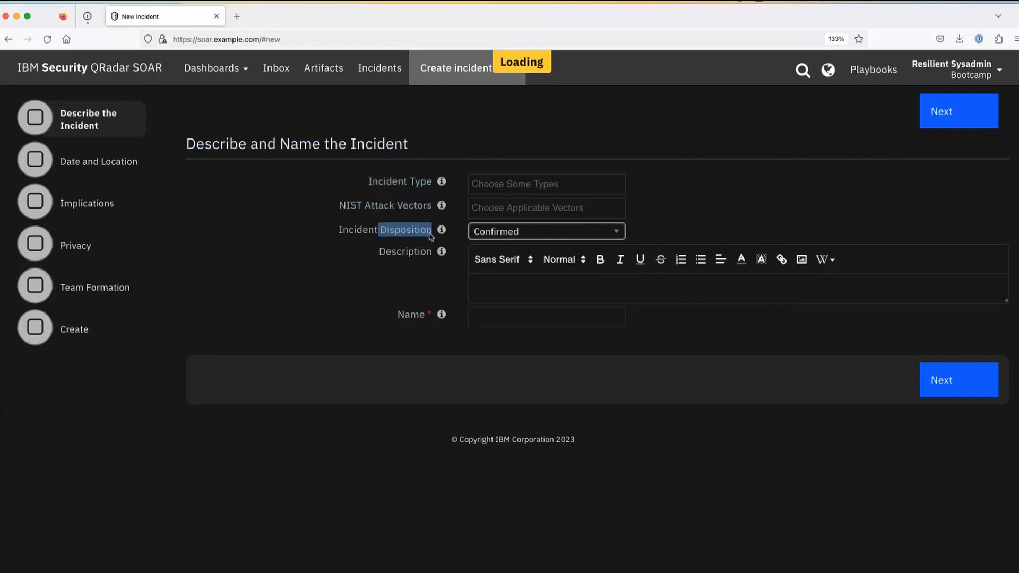
left_click_drag(185, 141, 416, 134)
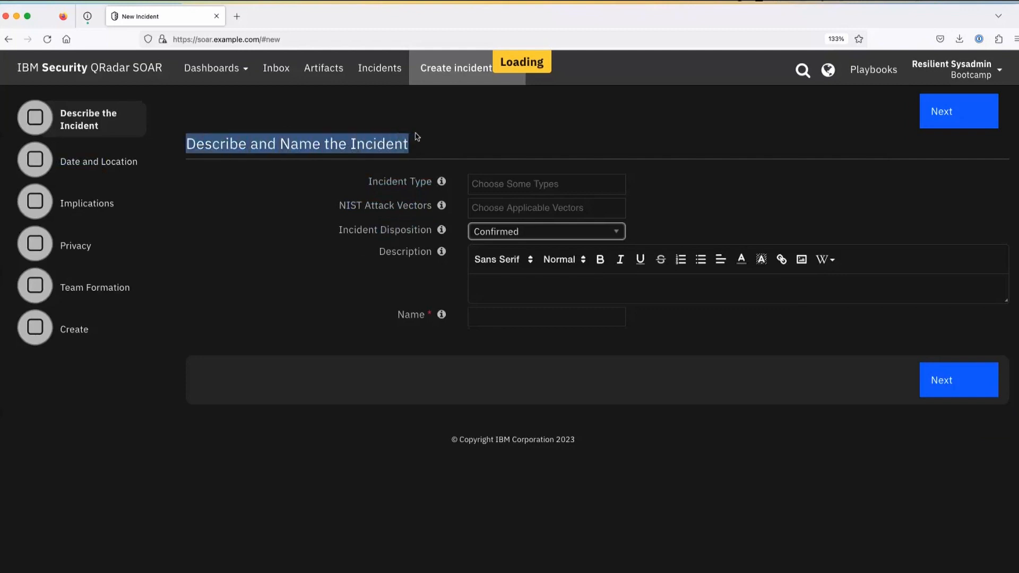
left_click(364, 183)
left_click_drag(364, 183, 426, 313)
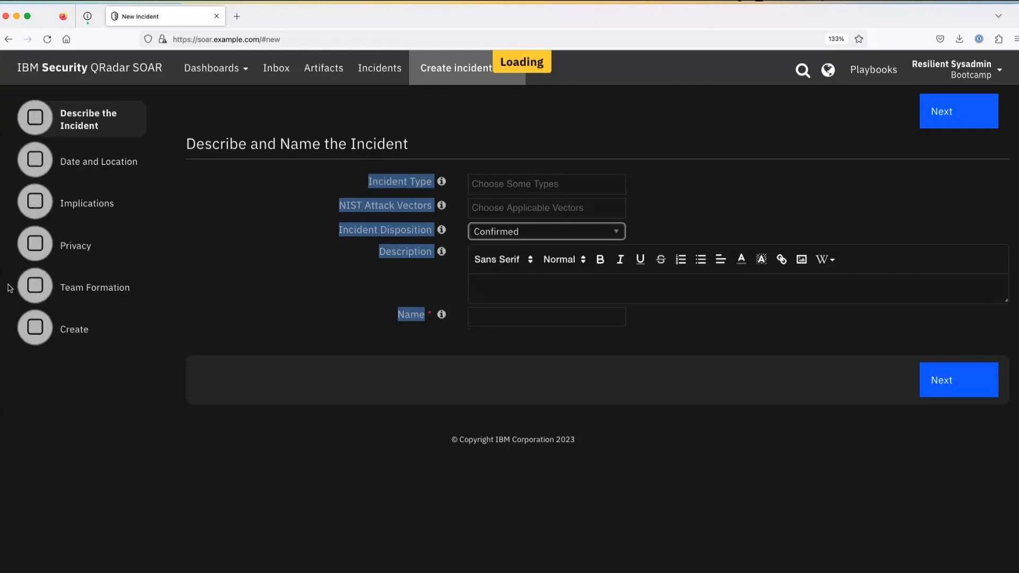
left_click(796, 217)
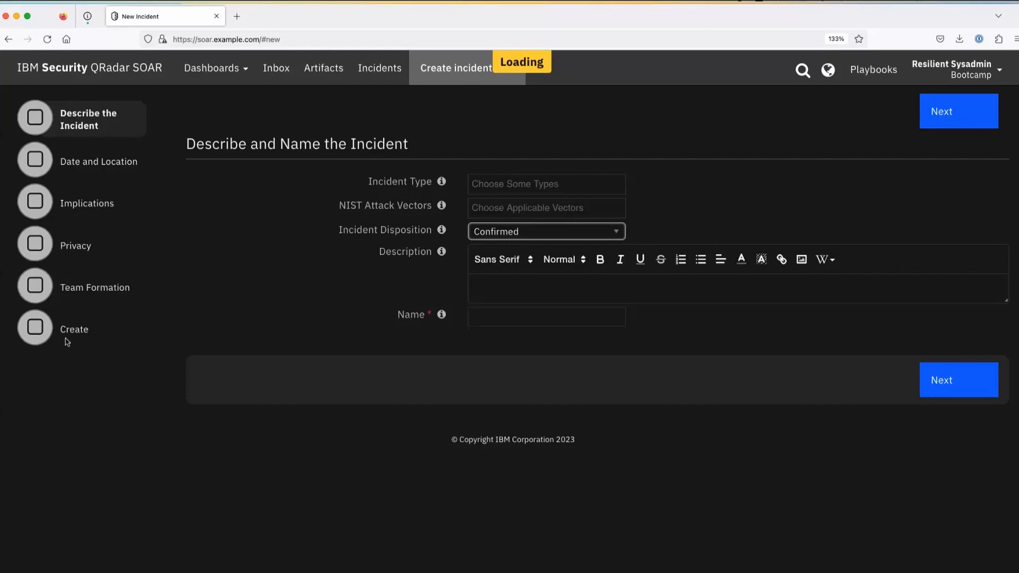
- Open the New Incident Wizard layout in Customization Settings and duplicate the page in a second browser tab
left_click(970, 74)
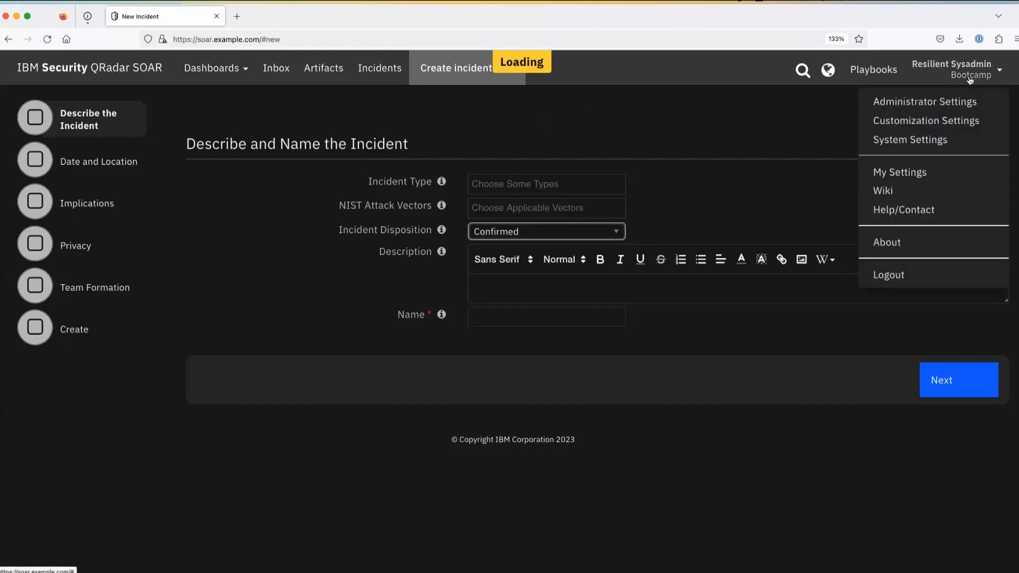
left_click(931, 121)
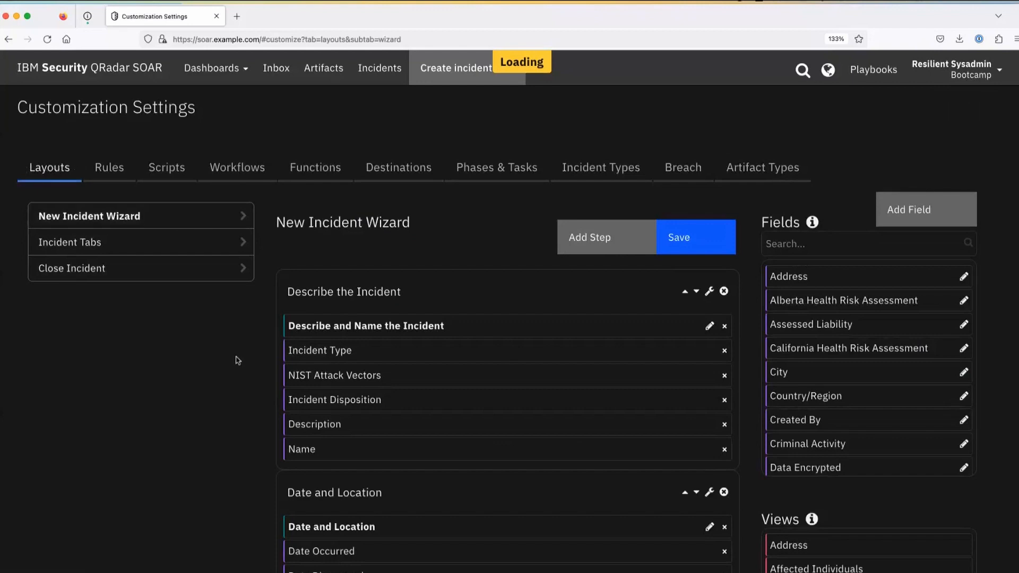
scroll(238, 360, "down", 1)
scroll(238, 361, "down", 3)
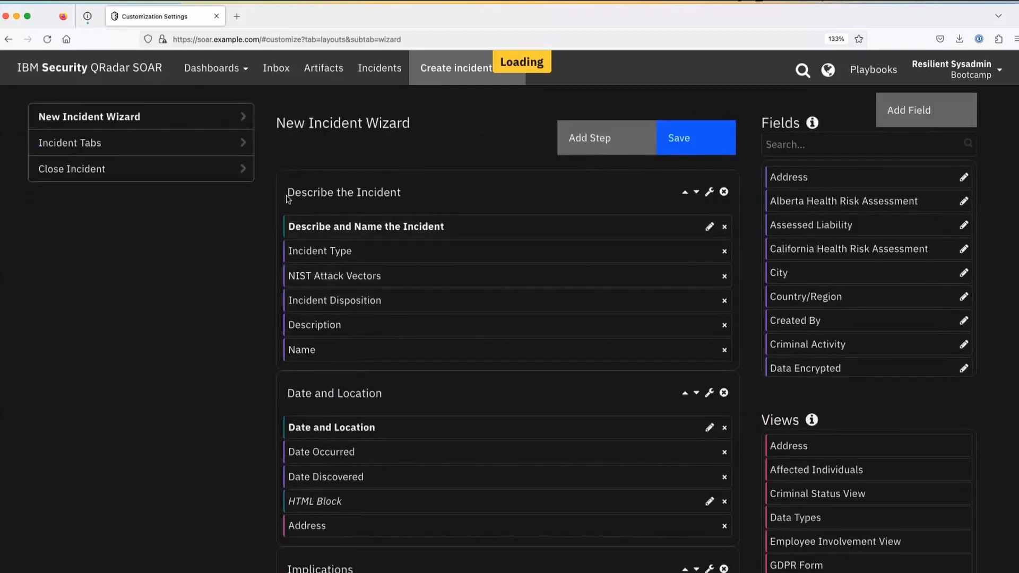
left_click_drag(287, 192, 414, 202)
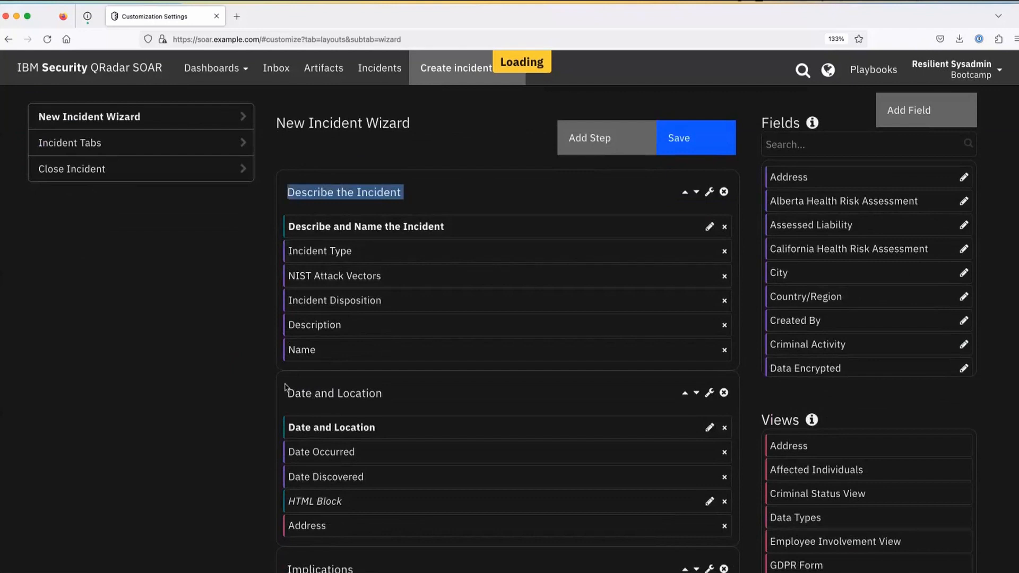
right_click(145, 18)
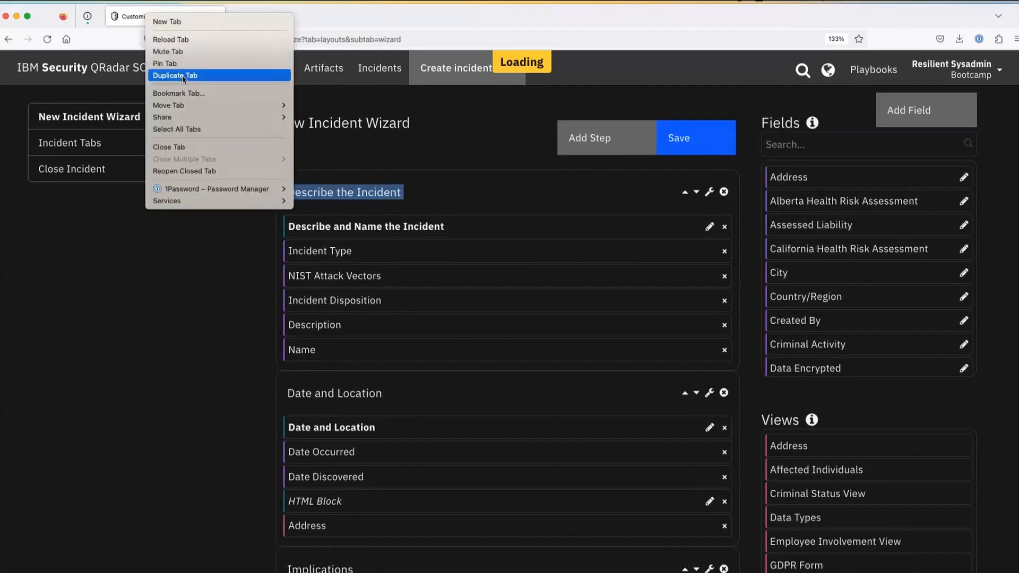
left_click(196, 77)
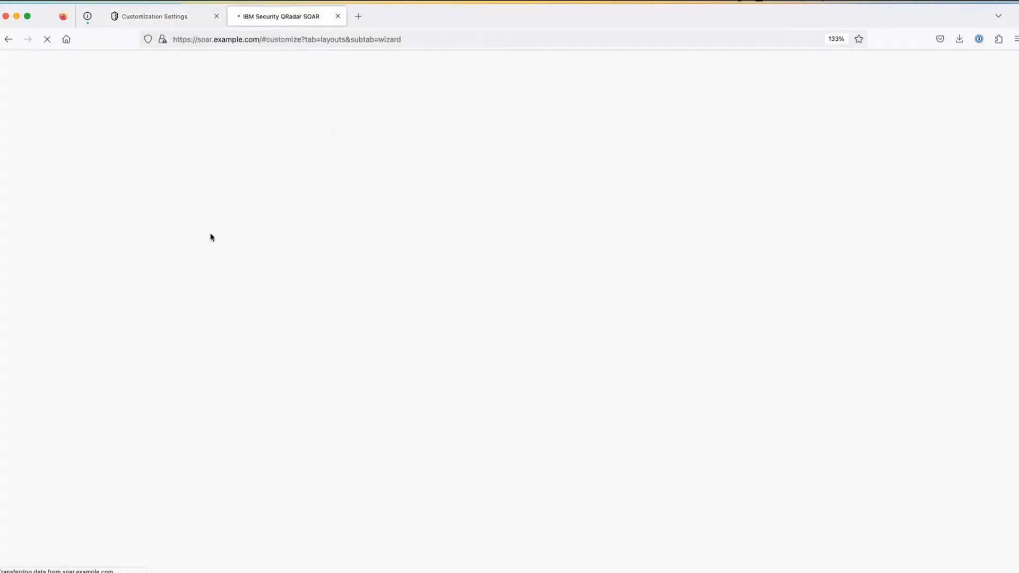
- Open the new incident form in the second browser tab and discard the unnamed draft
left_click(165, 18)
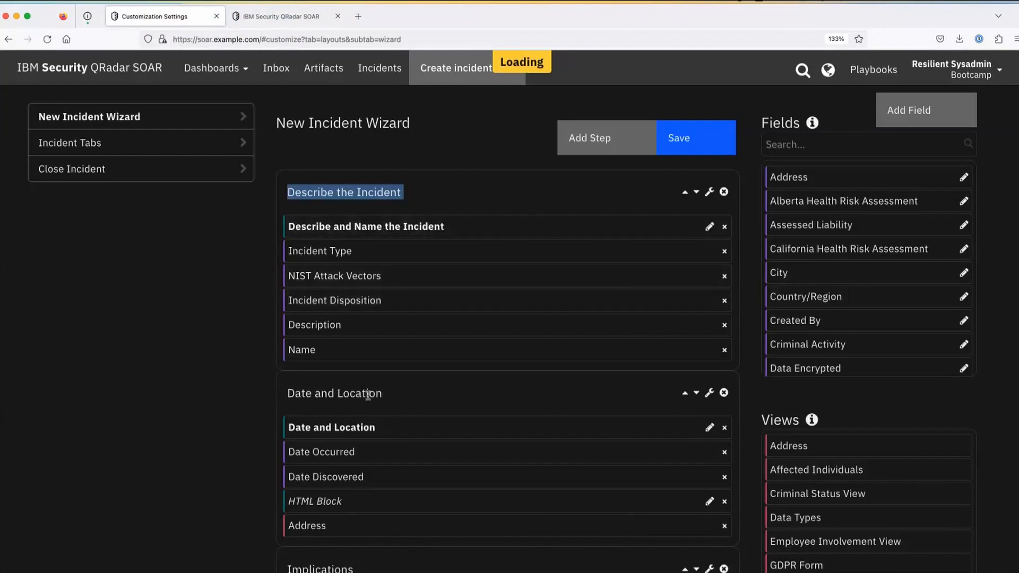
left_click(294, 18)
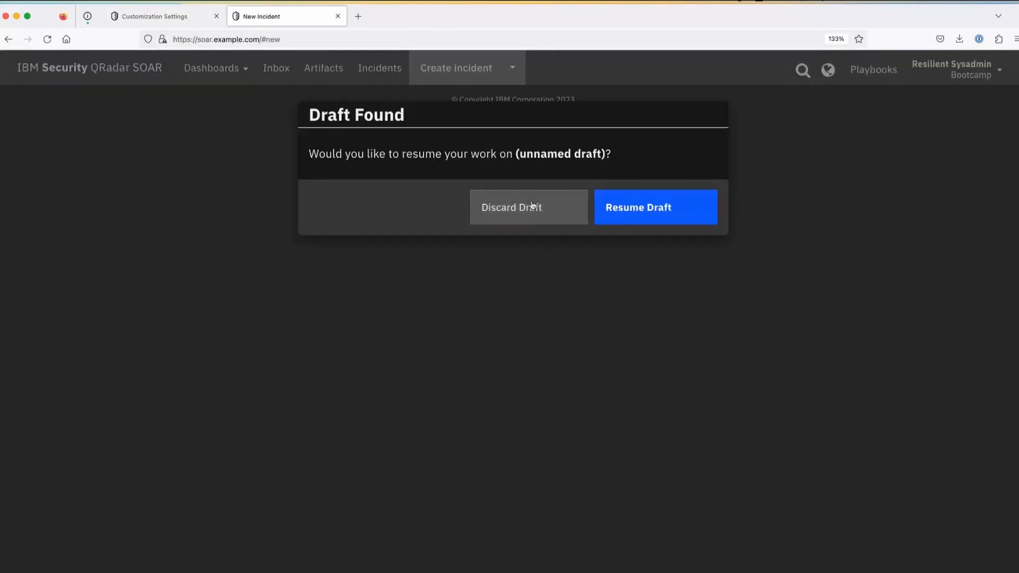
left_click(530, 205)
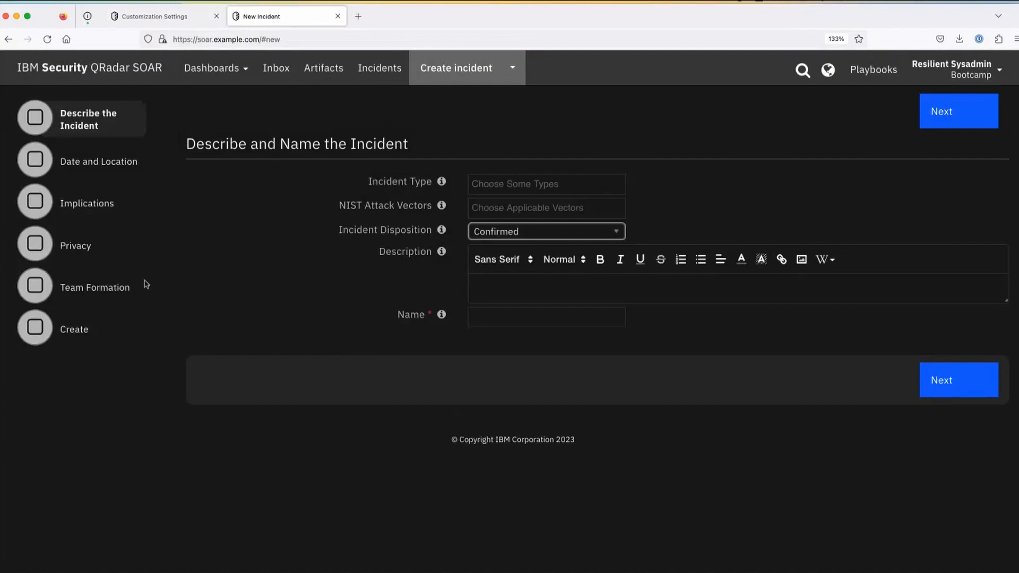
- Examine the New Incident Wizard layout in Customization Settings, comparing its configured steps and their fields with the steps of the new incident form
left_click(176, 21)
scroll(559, 368, "down", 10)
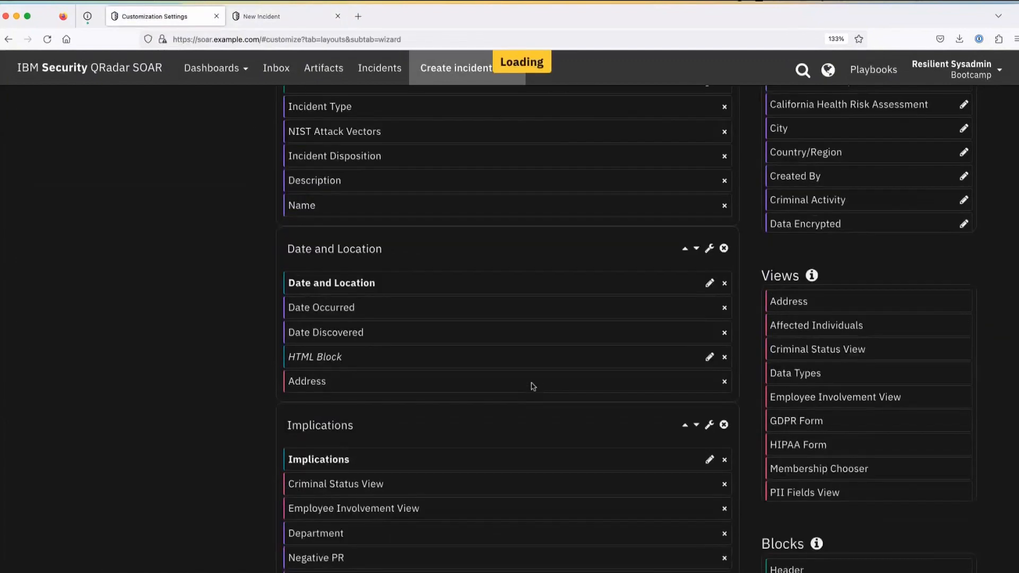
scroll(533, 386, "down", 4)
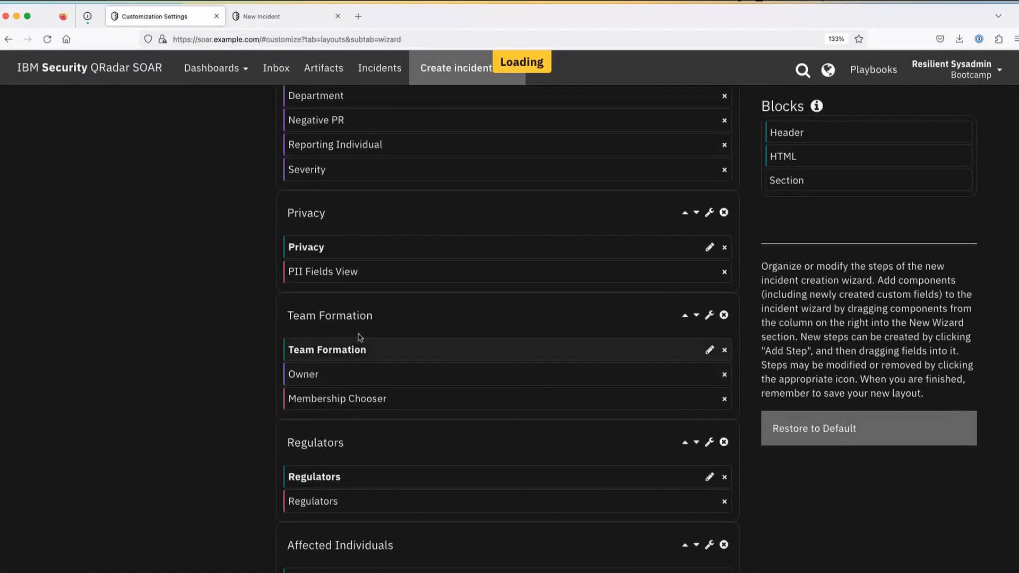
scroll(365, 433, "down", 6)
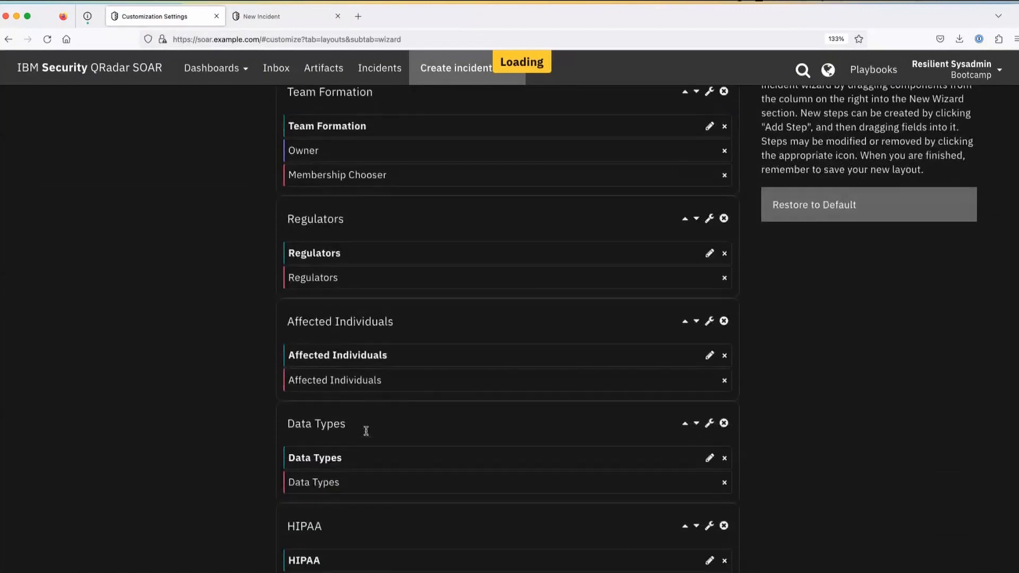
scroll(370, 370, "down", 3)
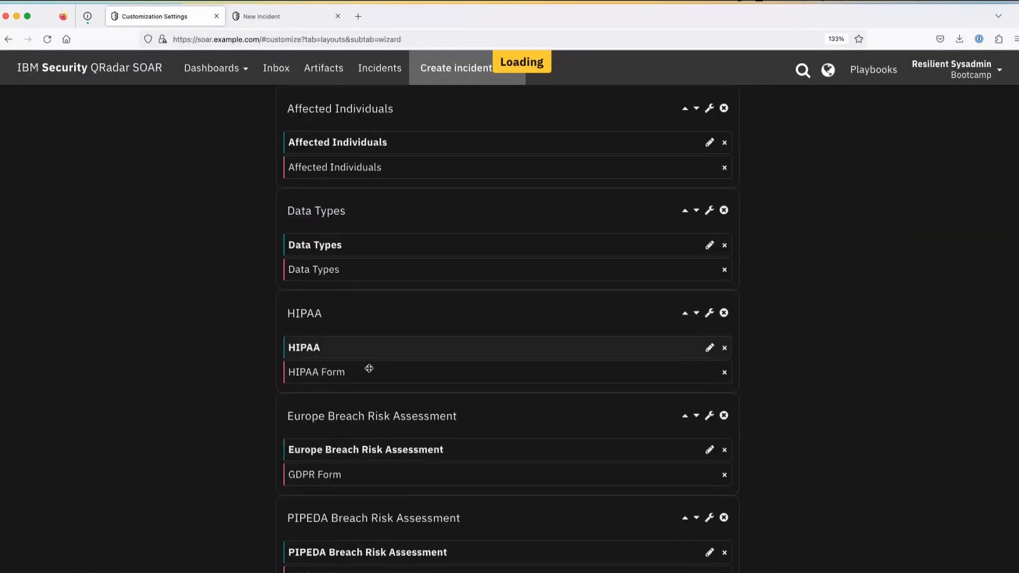
scroll(369, 367, "up", 7)
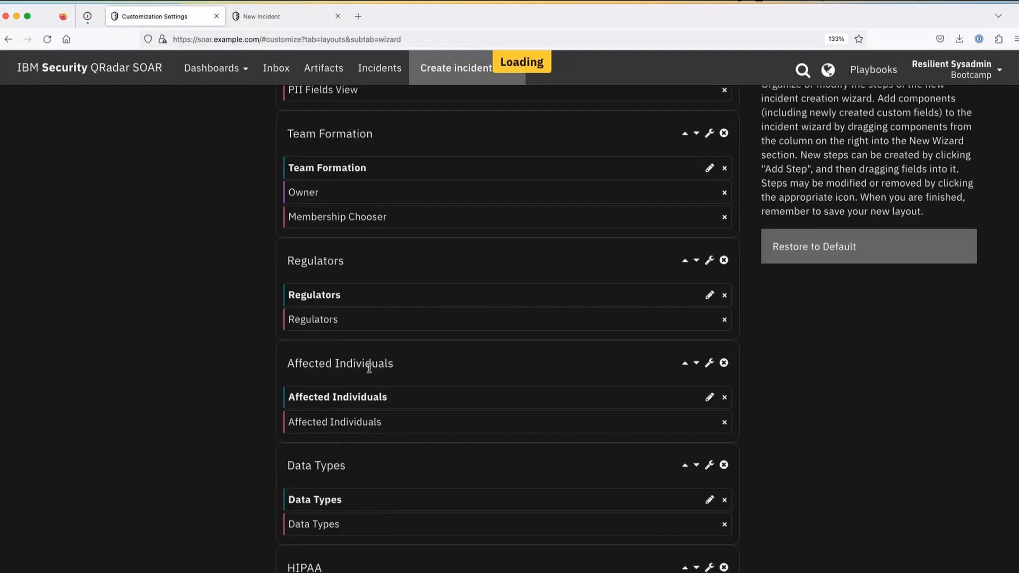
scroll(369, 367, "up", 2)
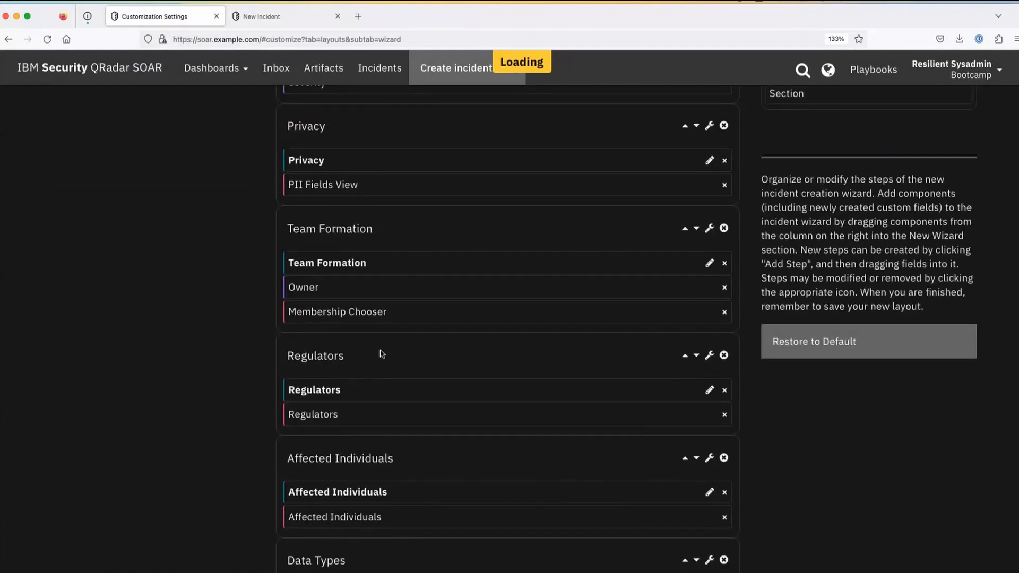
scroll(345, 352, "up", 1)
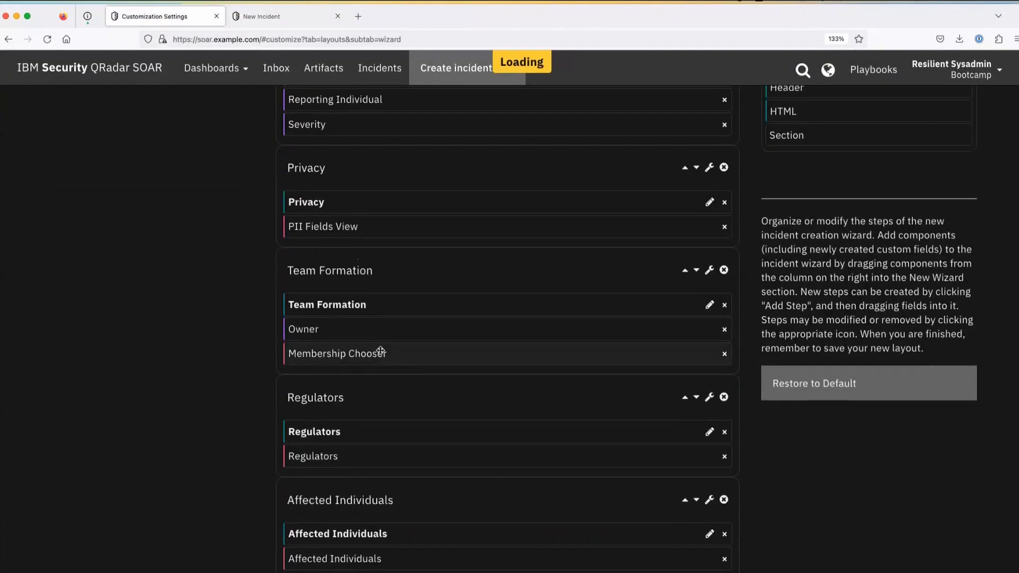
scroll(429, 452, "up", 7)
scroll(434, 393, "up", 5)
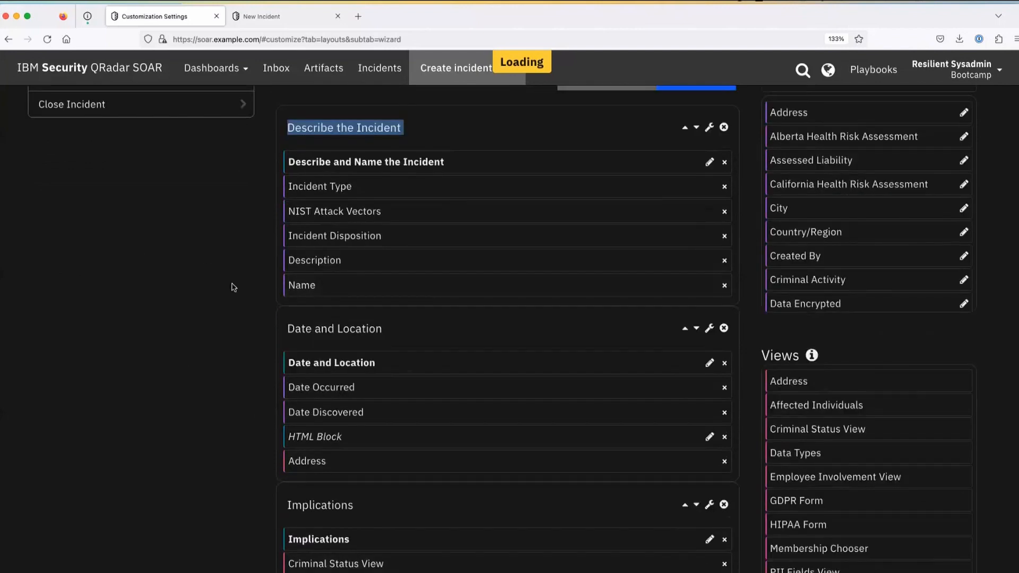
scroll(230, 286, "down", 1)
scroll(236, 283, "up", 1)
- Check the label and display conditions of the Describe the Incident wizard step, leaving its settings without changes
left_click(646, 168)
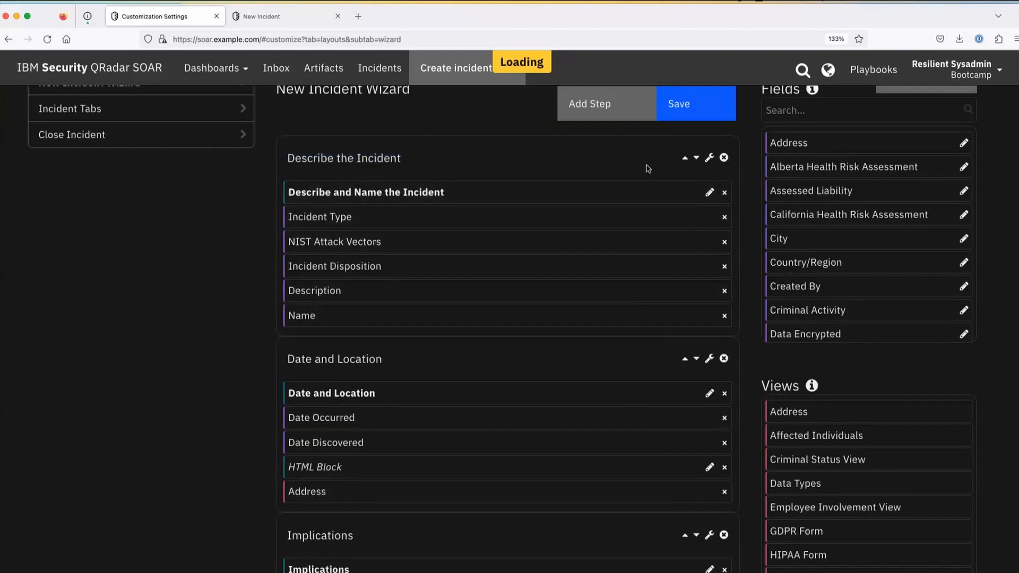
left_click(709, 159)
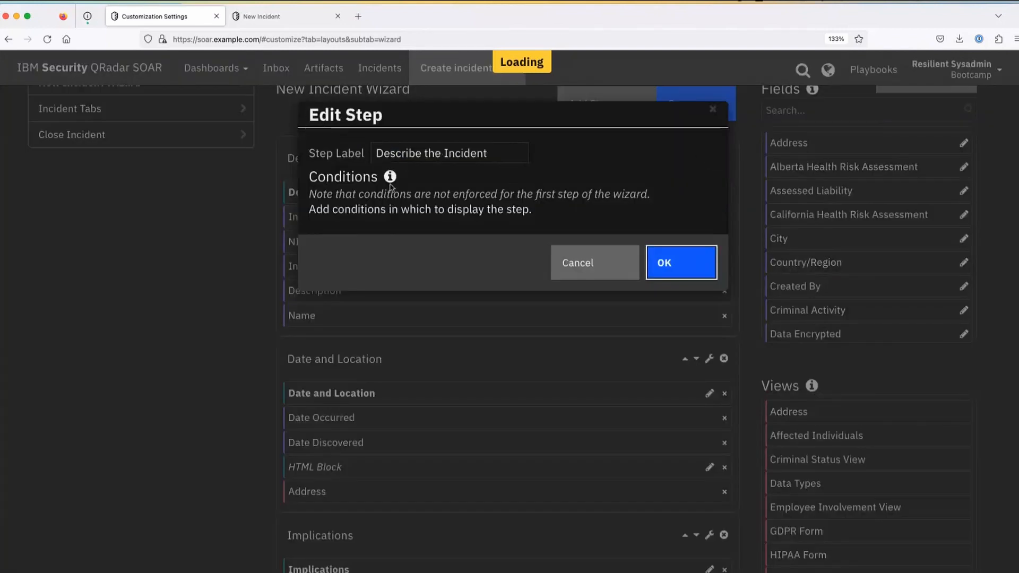
left_click_drag(319, 175, 393, 194)
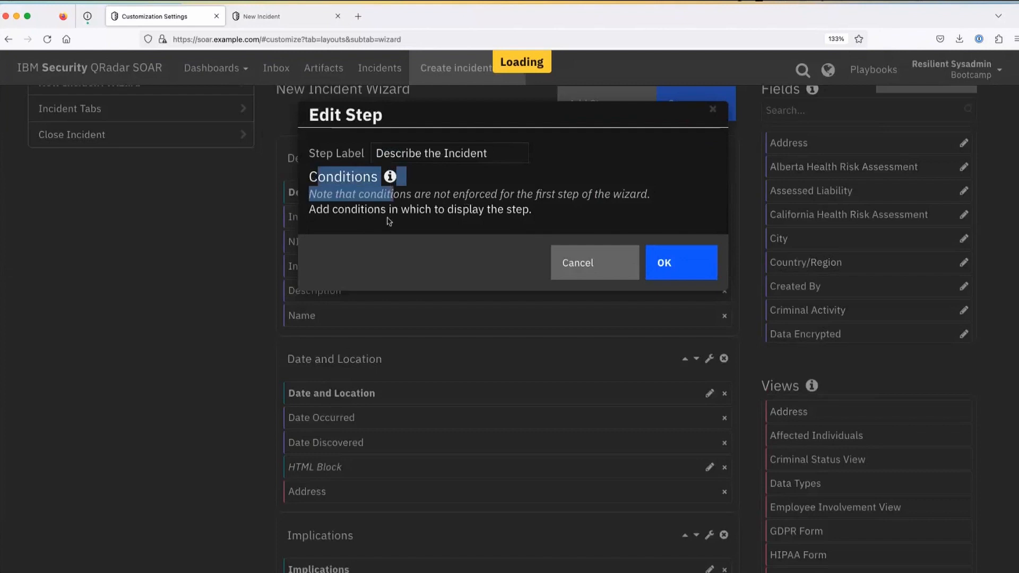
left_click(580, 266)
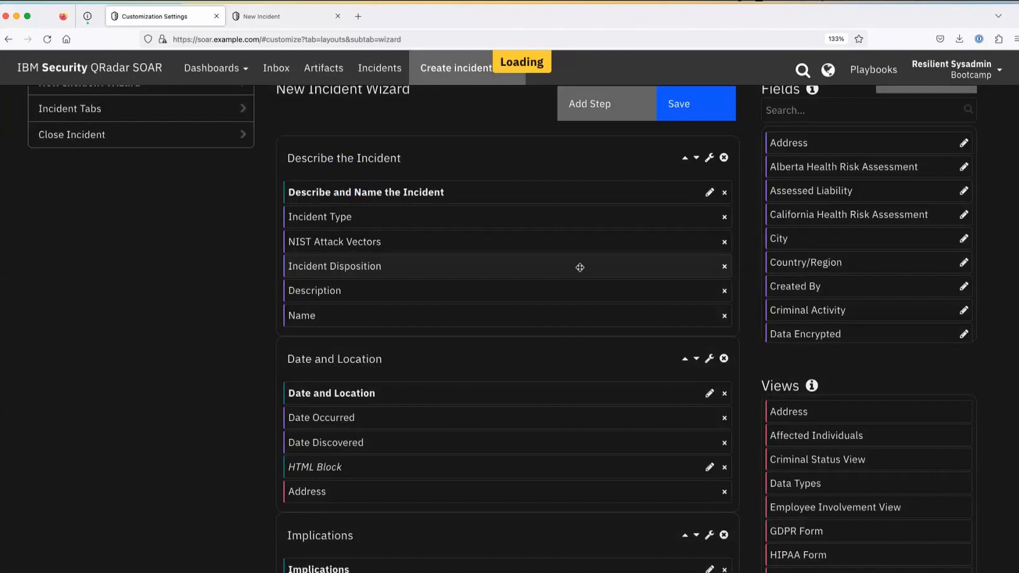
- Check the display conditions of the Team Formation wizard step and close its settings without changes
scroll(579, 267, "down", 10)
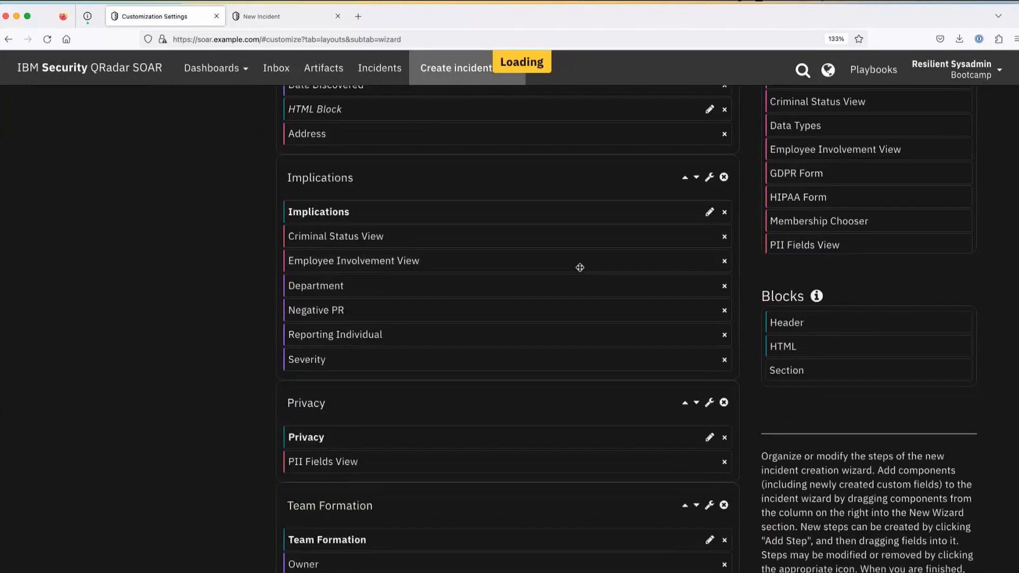
scroll(580, 267, "down", 1)
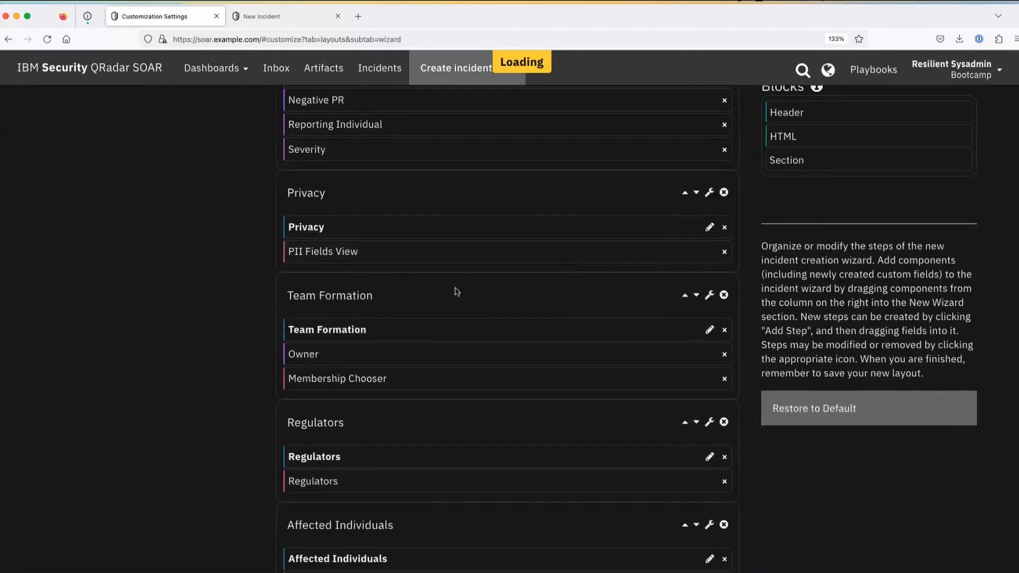
left_click(710, 296)
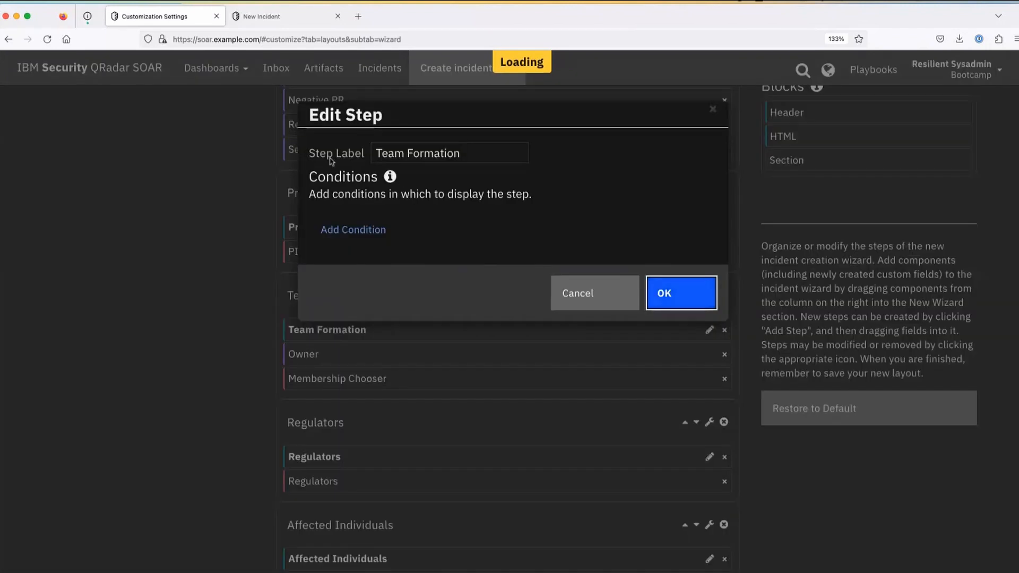
left_click(584, 291)
- Inspect the display condition of the Regulators wizard step, including the field it tests, and close its settings without changes
scroll(475, 483, "down", 1)
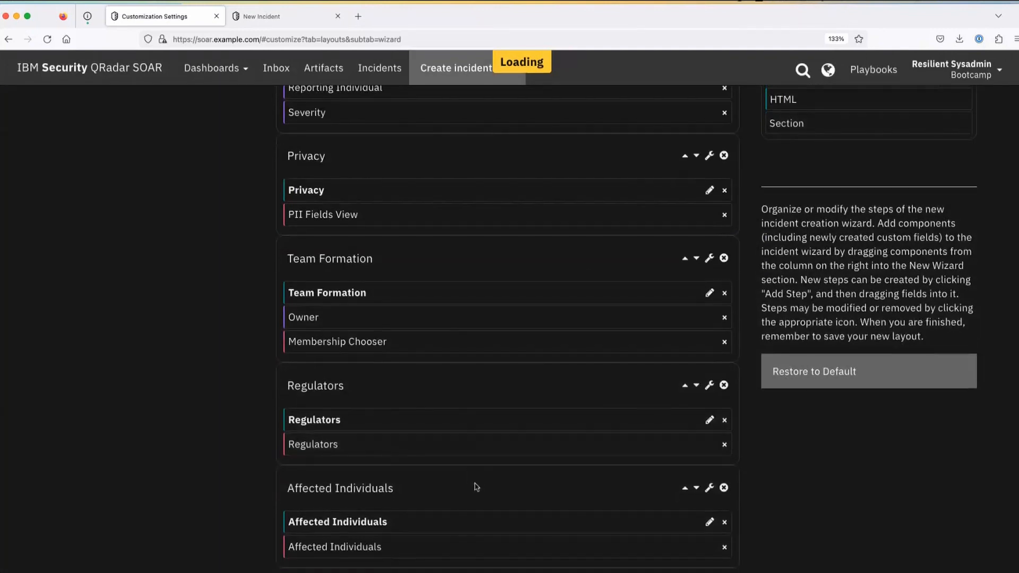
left_click(709, 385)
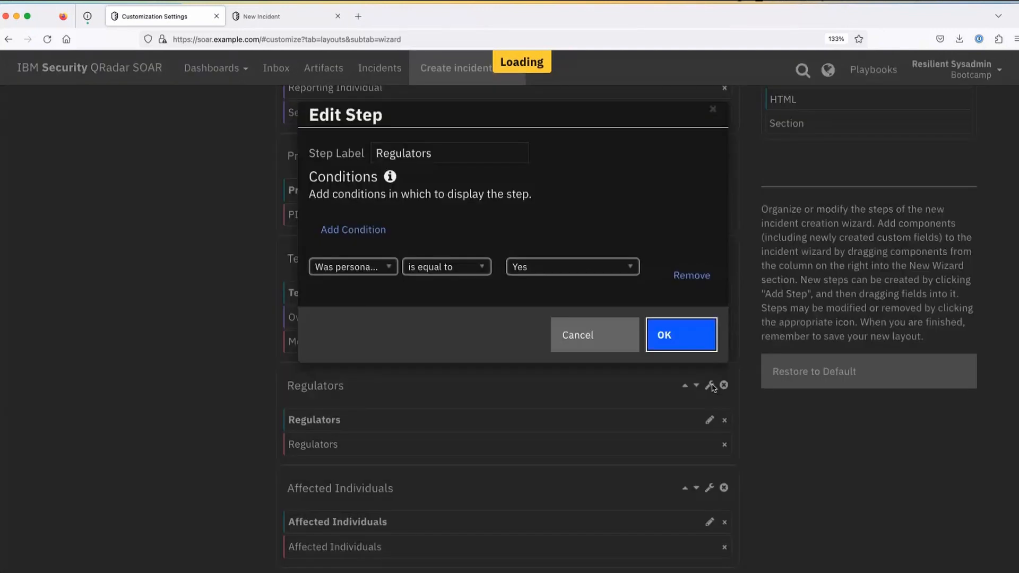
left_click(378, 273)
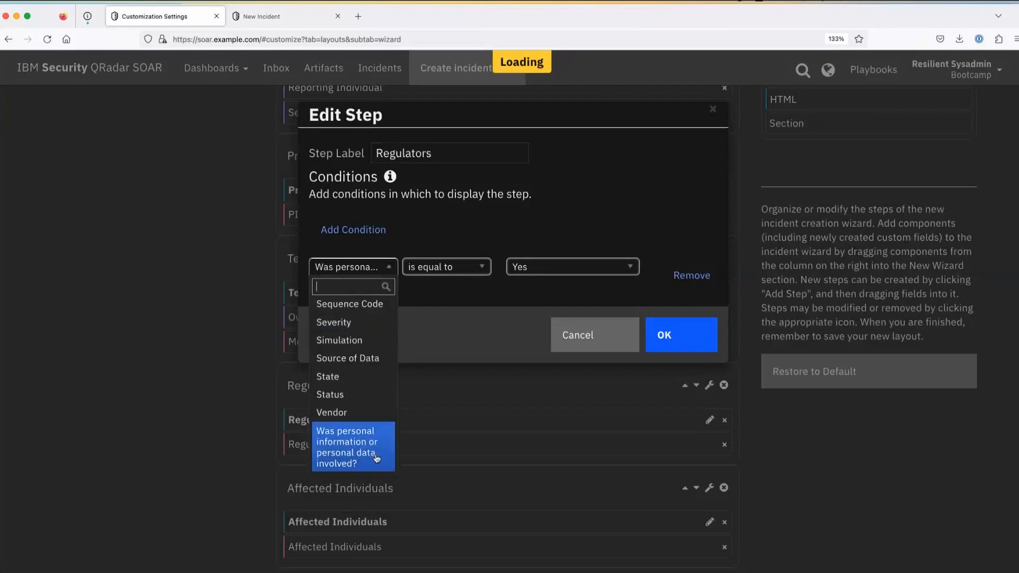
left_click(486, 289)
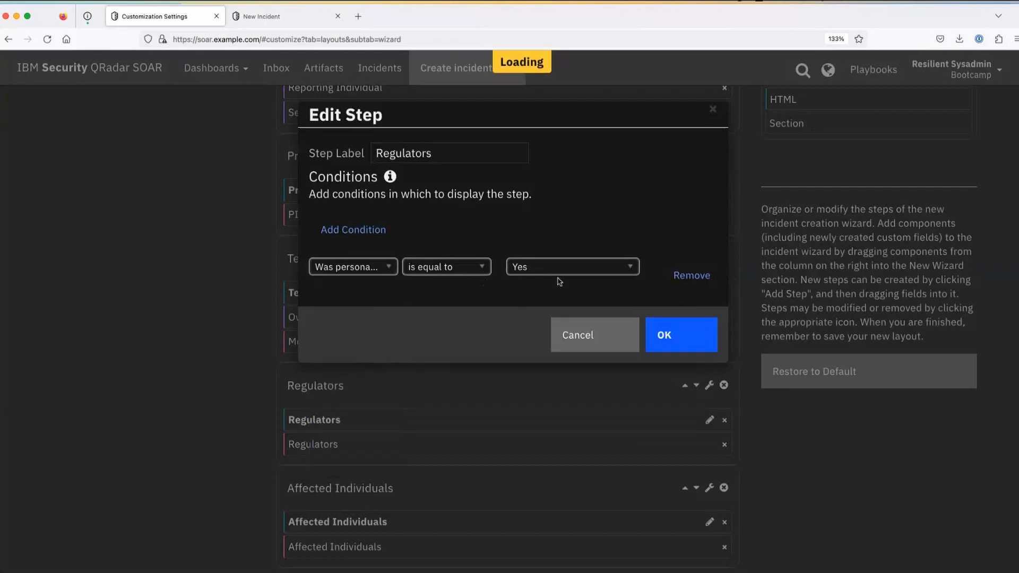
left_click(569, 345)
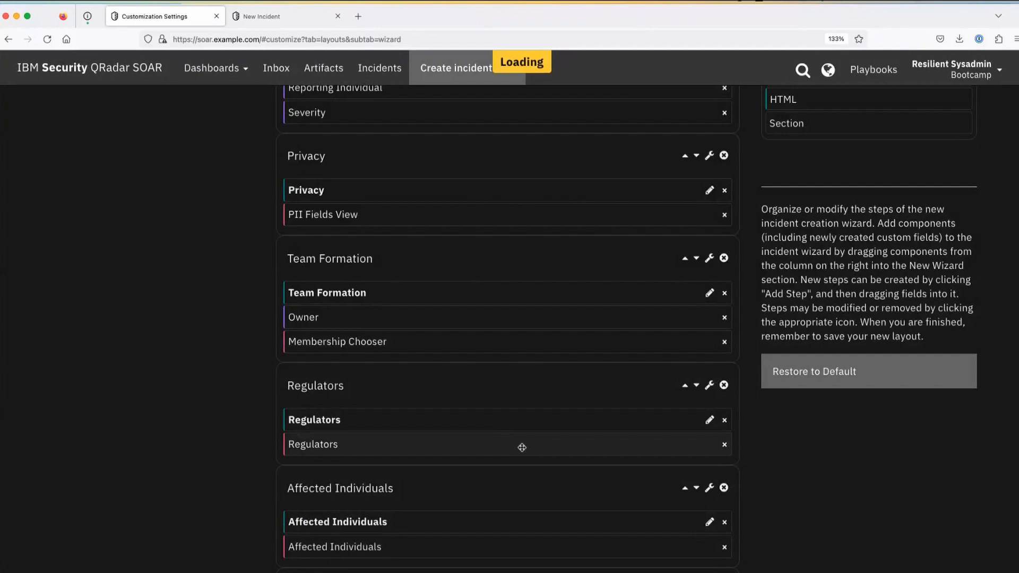
- Create a Boolean incident field labelled "Is QRadar Offense"
scroll(521, 447, "down", 9)
scroll(521, 449, "up", 15)
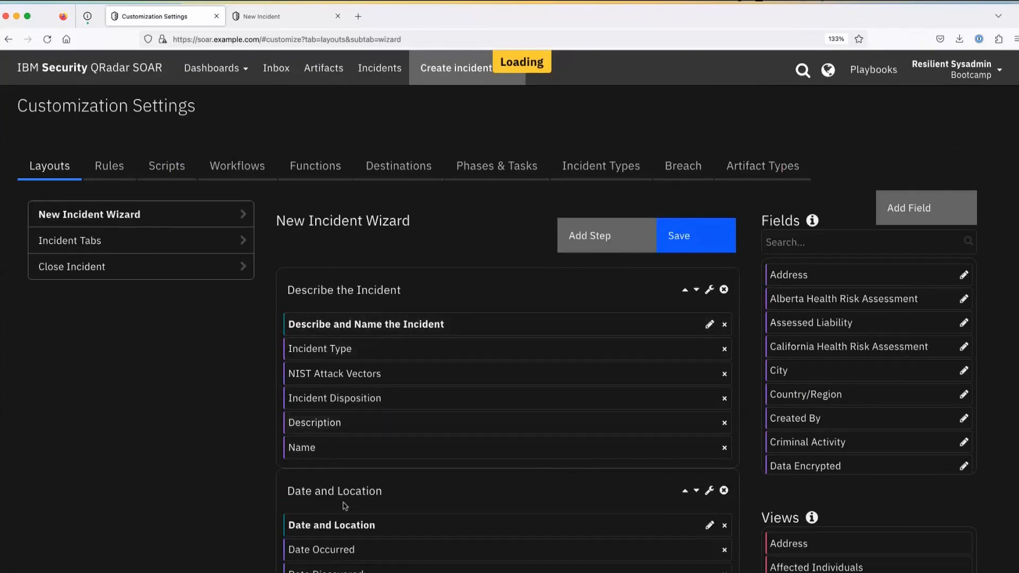
left_click(787, 243)
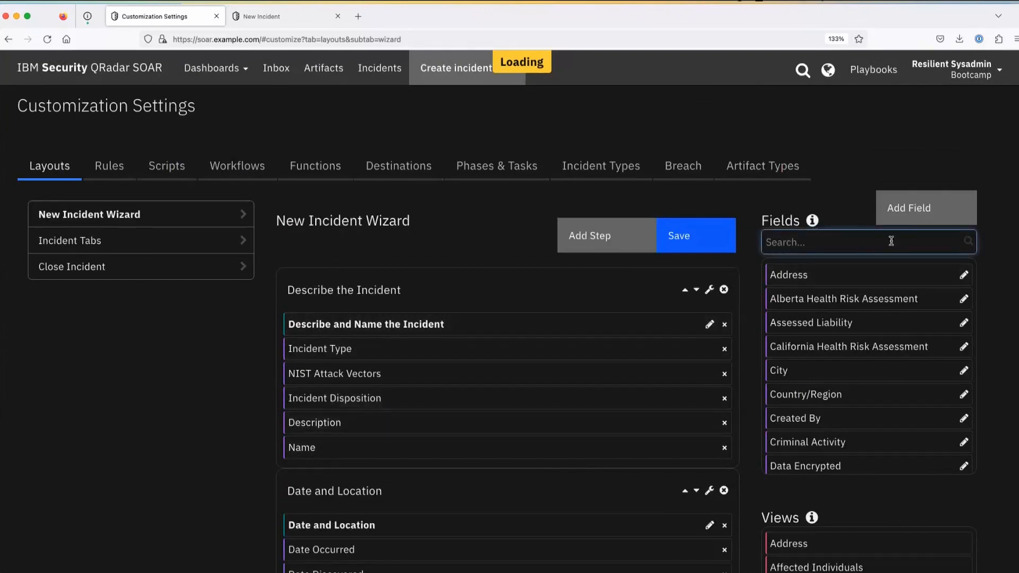
left_click(913, 215)
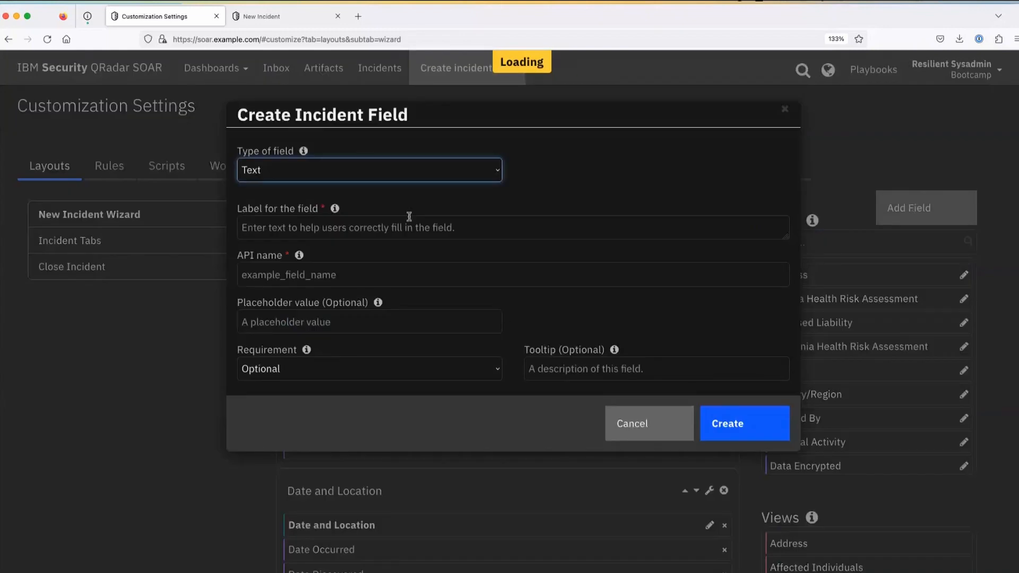
left_click(283, 176)
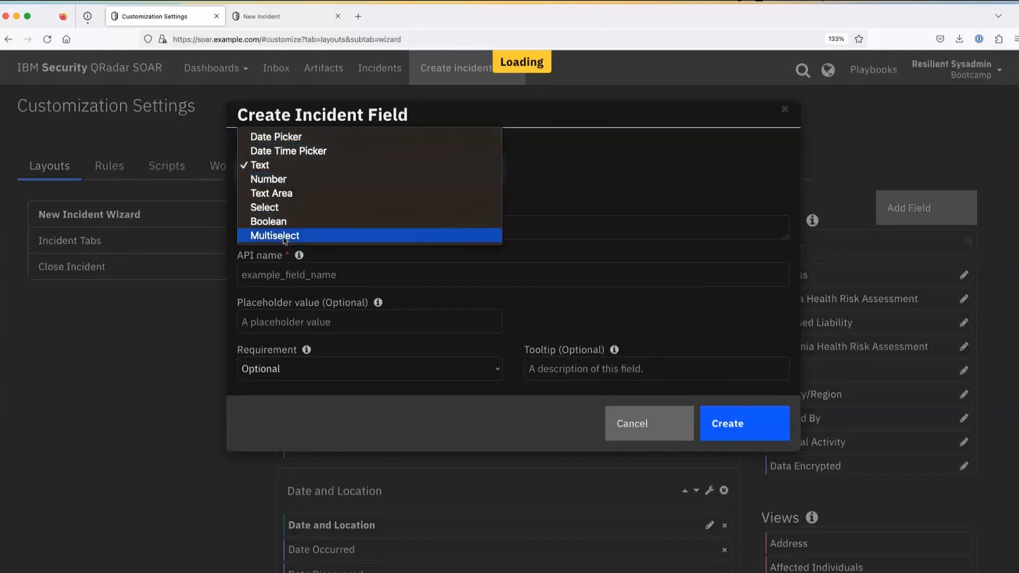
left_click(290, 221)
left_click(299, 228)
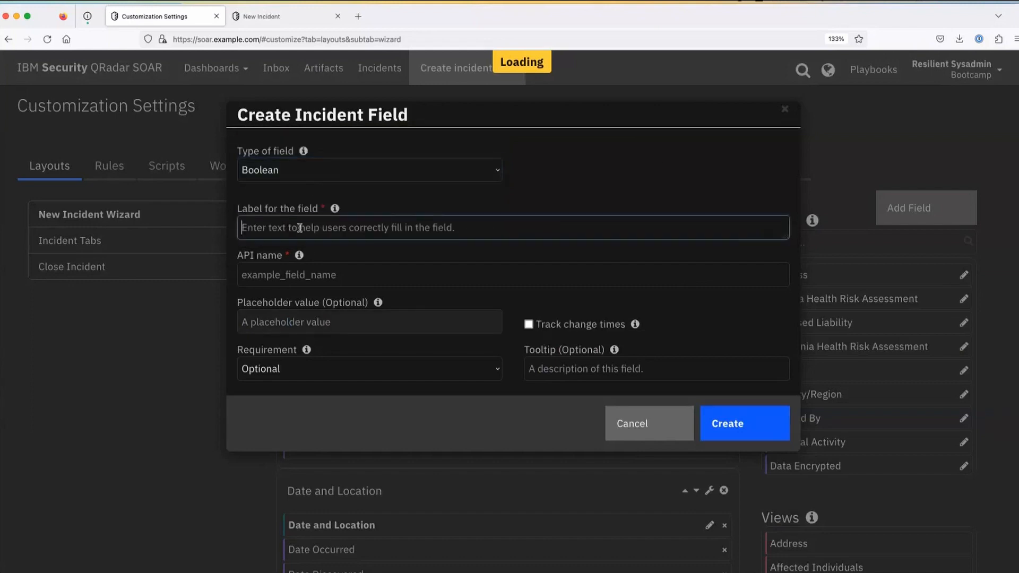
type("QRadar ")
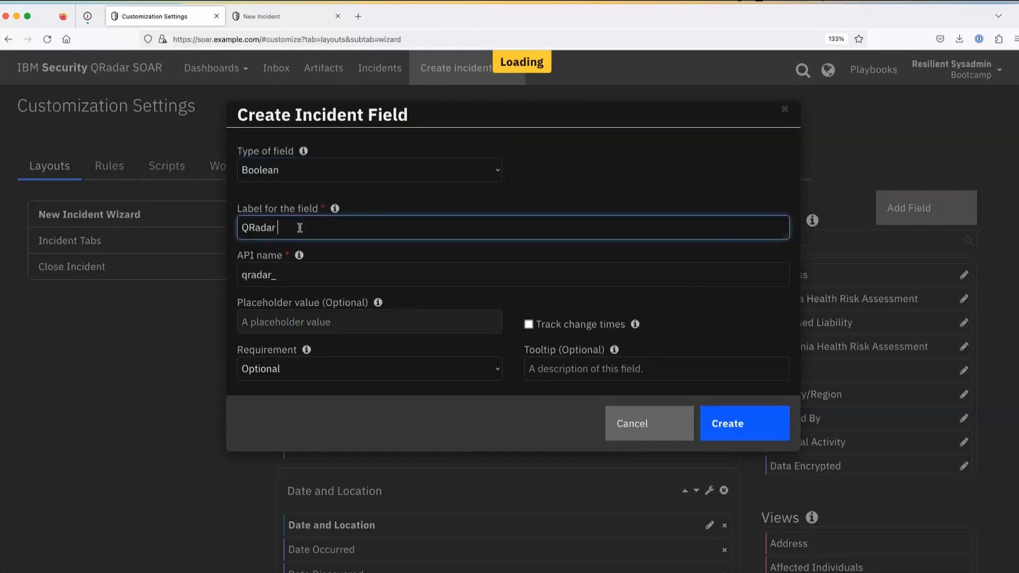
type("Offense t")
key("super+Left")
type("Is")
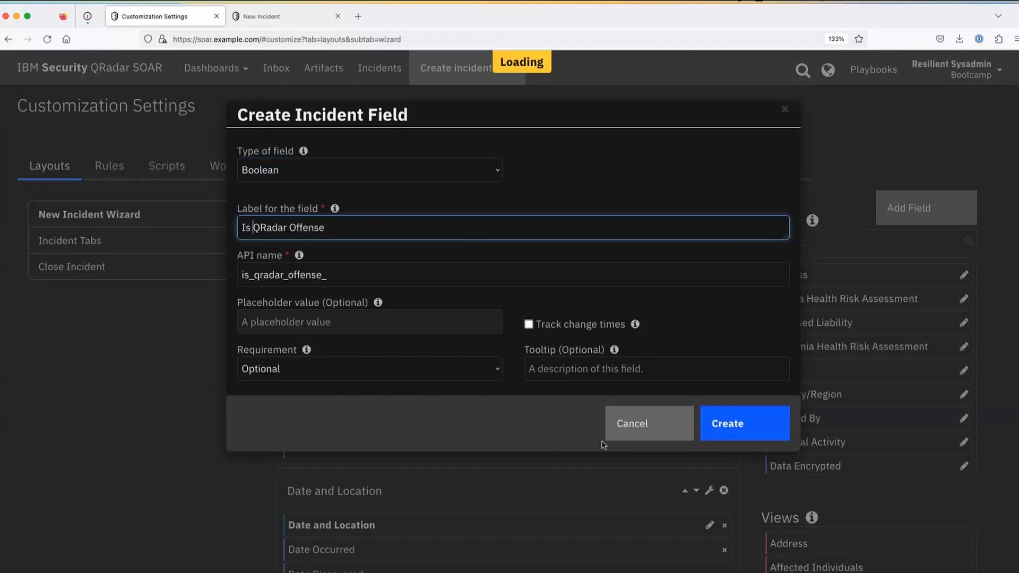
left_click(369, 230)
left_click(739, 434)
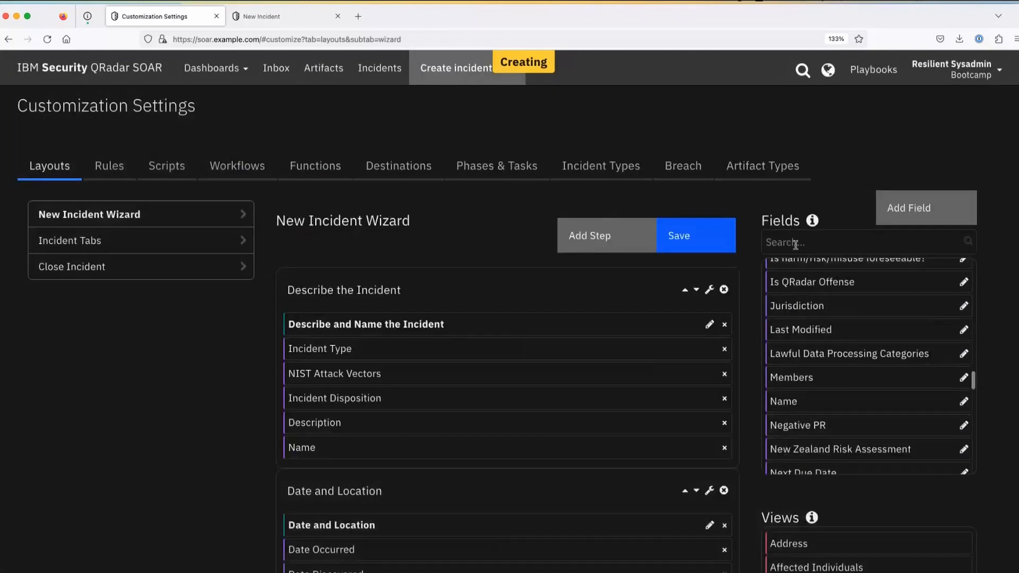
- Find the Is QRadar Offense field, place it after Name in the Describe the Incident step, and save the layout
left_click(796, 243)
type("offe")
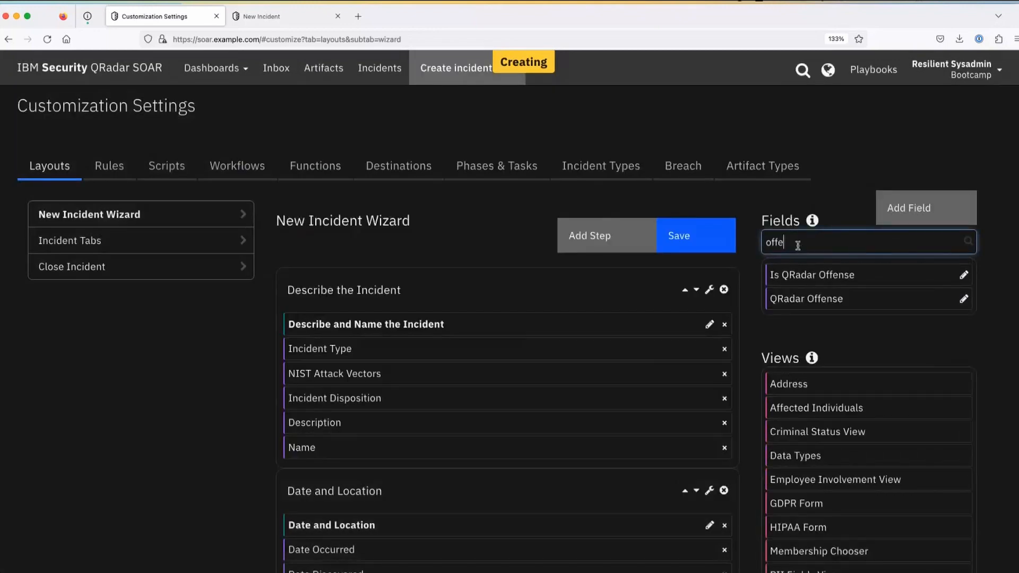
left_click_drag(810, 277, 353, 463)
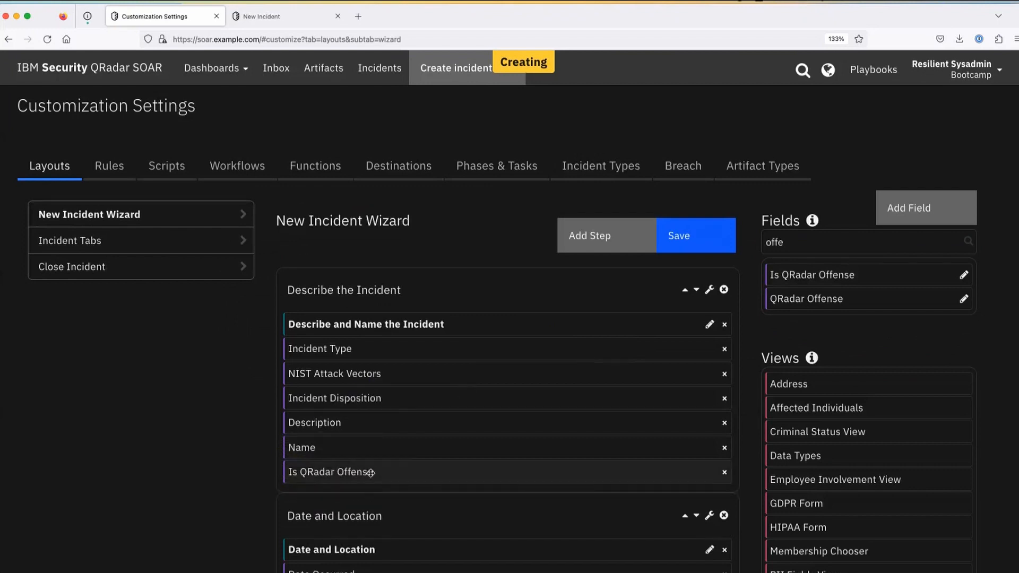
left_click(694, 236)
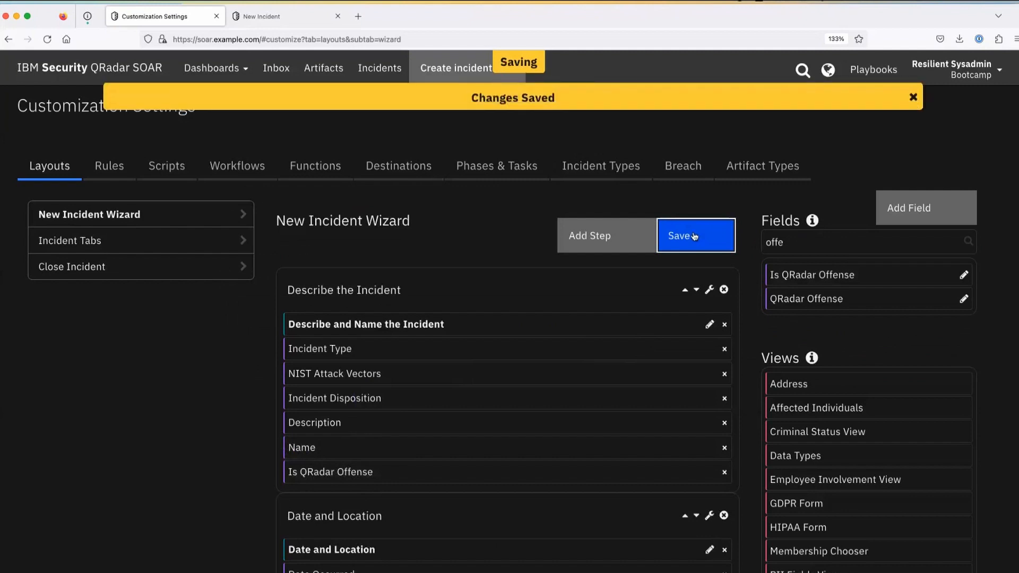
- Start a new incident, discarding the unnamed draft, and check the Is QRadar Offense field in the Describe the Incident step
left_click(450, 81)
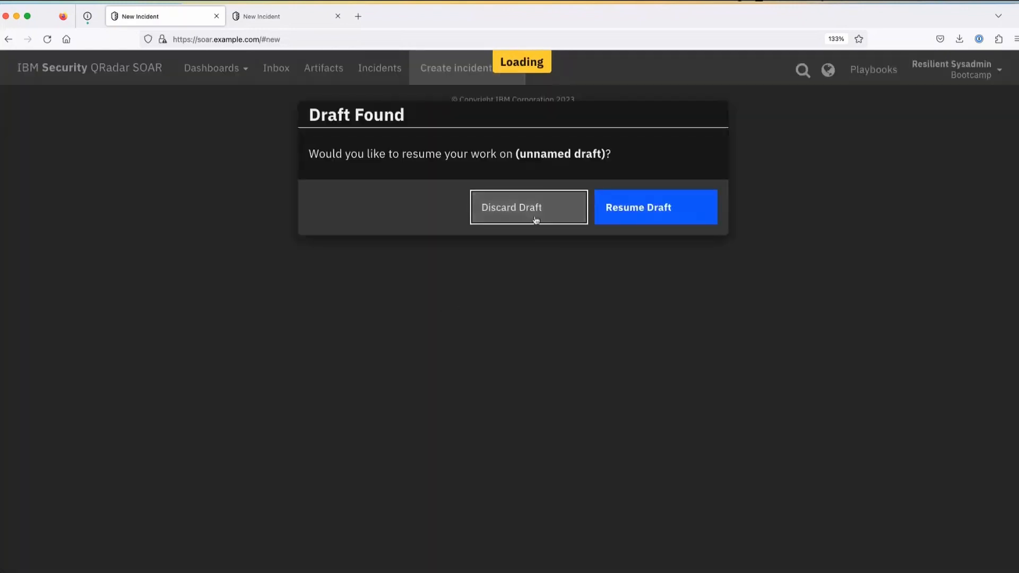
left_click(533, 210)
left_click_drag(360, 338, 452, 346)
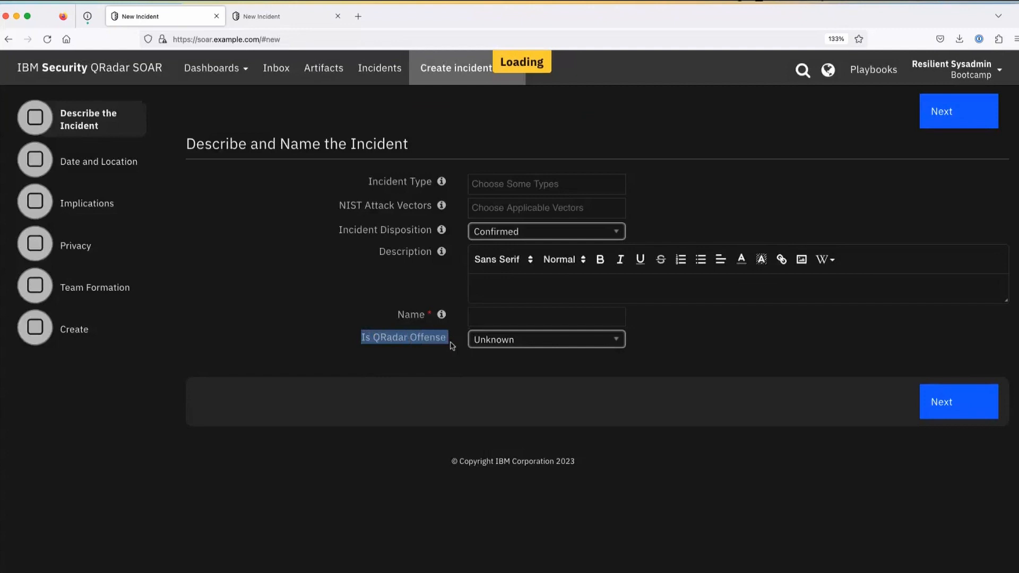
left_click(519, 366)
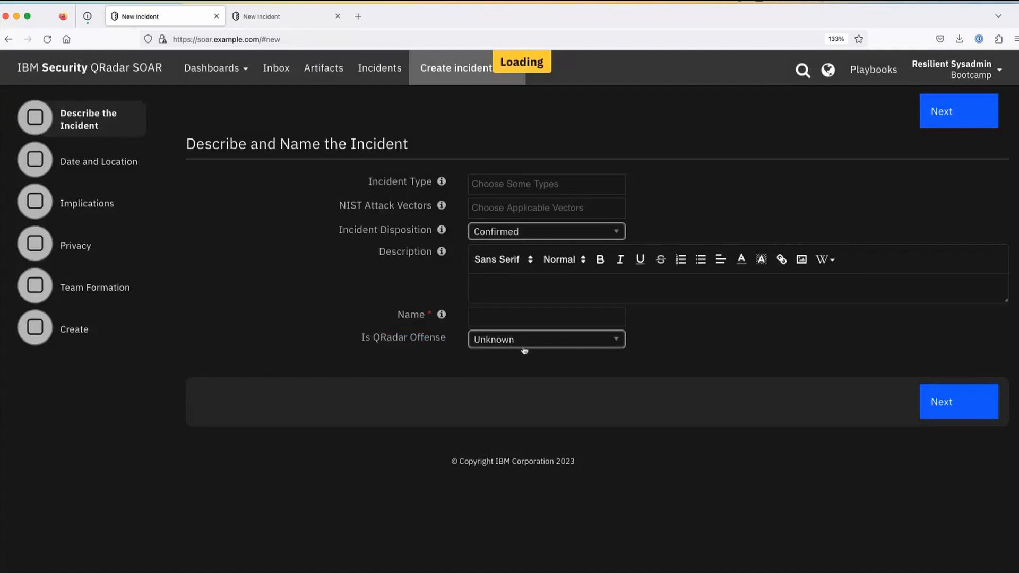
- Return to the Customization Settings and review the New Incident Wizard layout, including its steps, available fields, views, blocks and the restore-to-default option
left_click(974, 69)
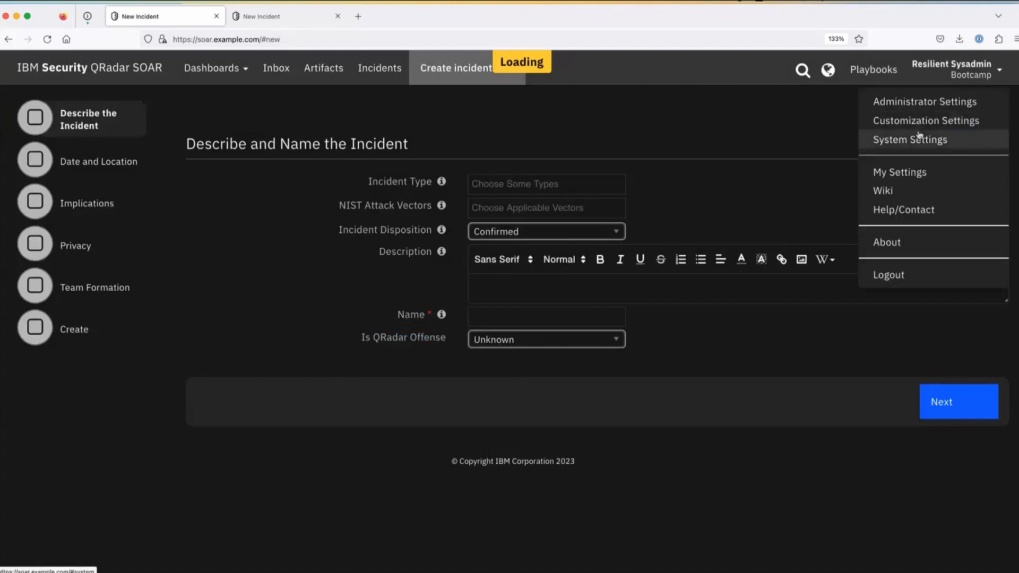
left_click(923, 122)
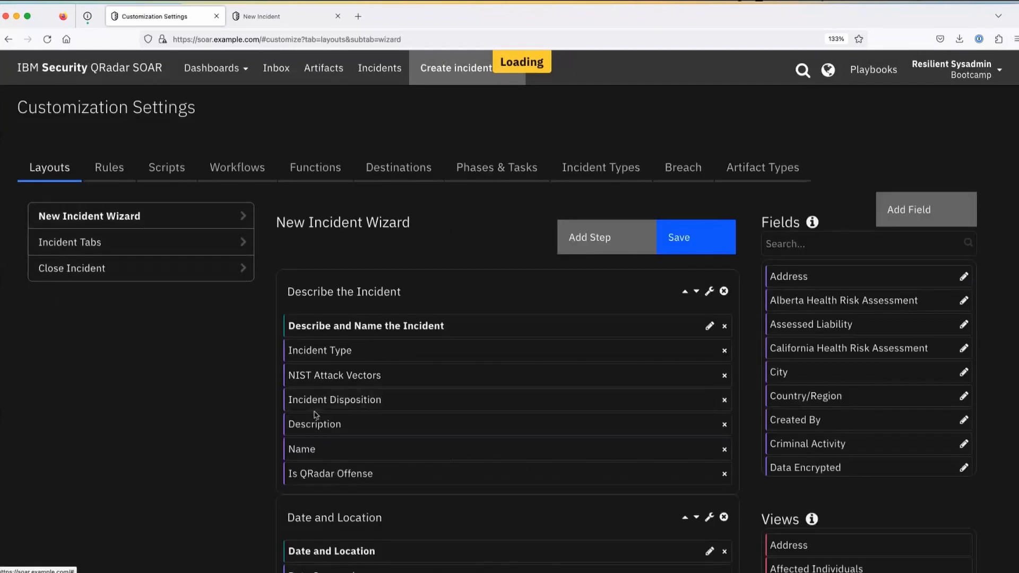
scroll(339, 414, "down", 3)
scroll(314, 410, "up", 2)
scroll(769, 364, "down", 3)
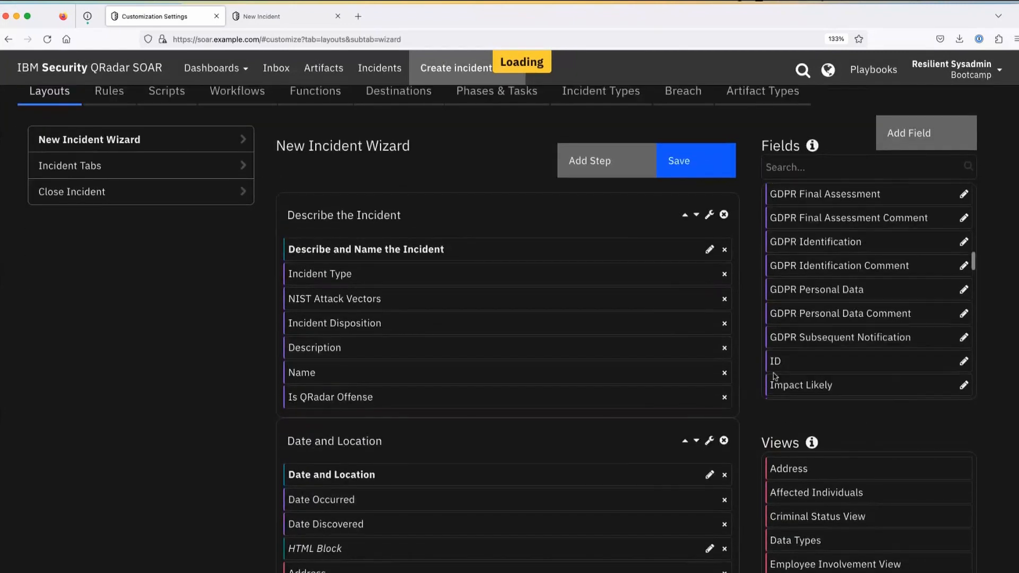
scroll(700, 433, "down", 15)
scroll(932, 352, "up", 9)
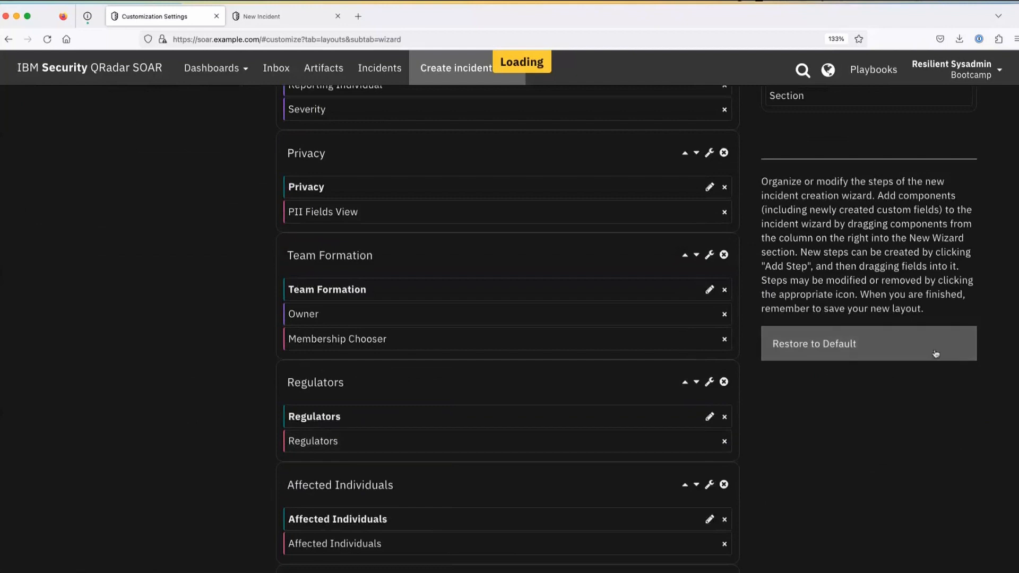
scroll(913, 264, "up", 1)
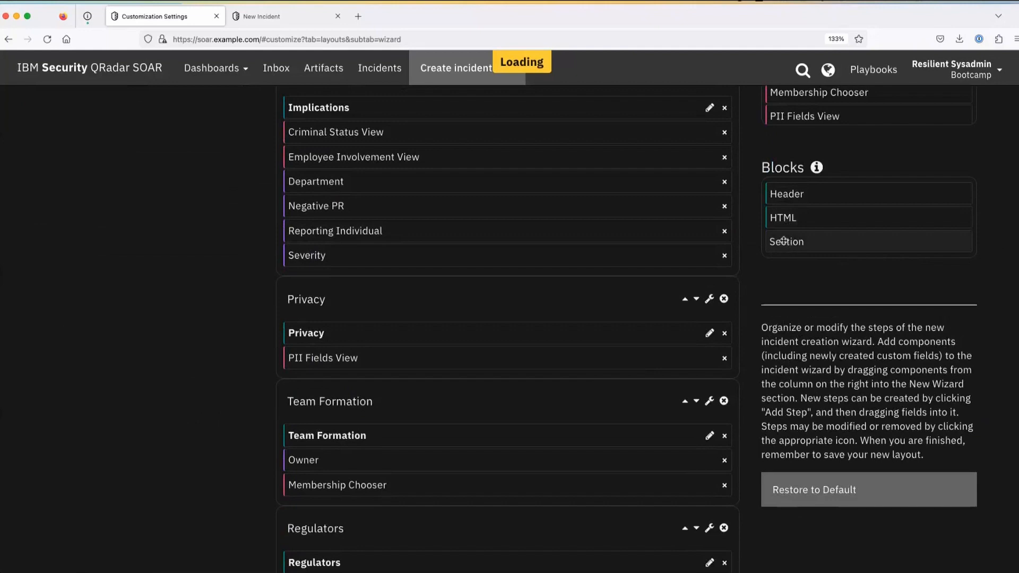
scroll(788, 217, "up", 3)
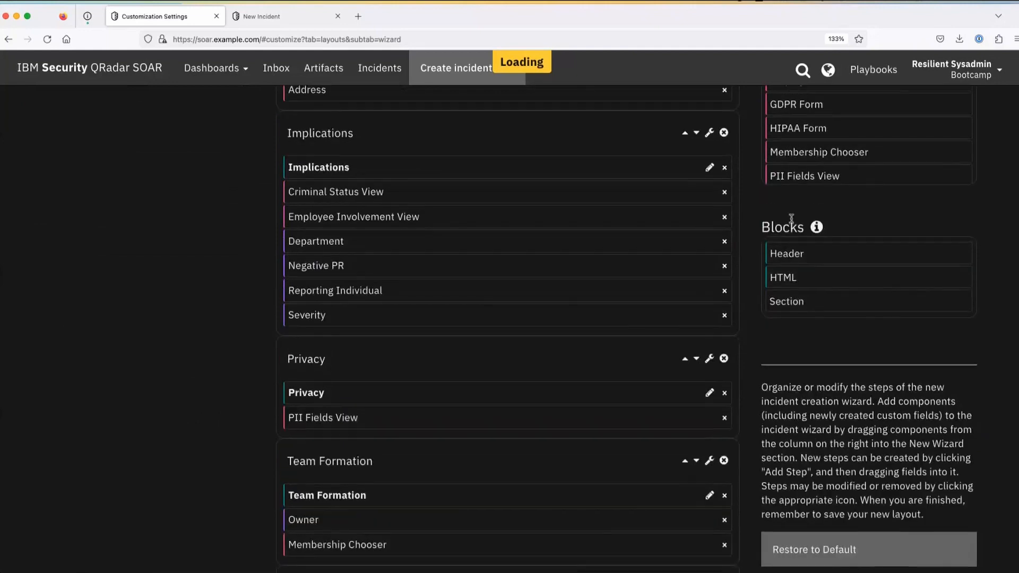
scroll(791, 217, "up", 3)
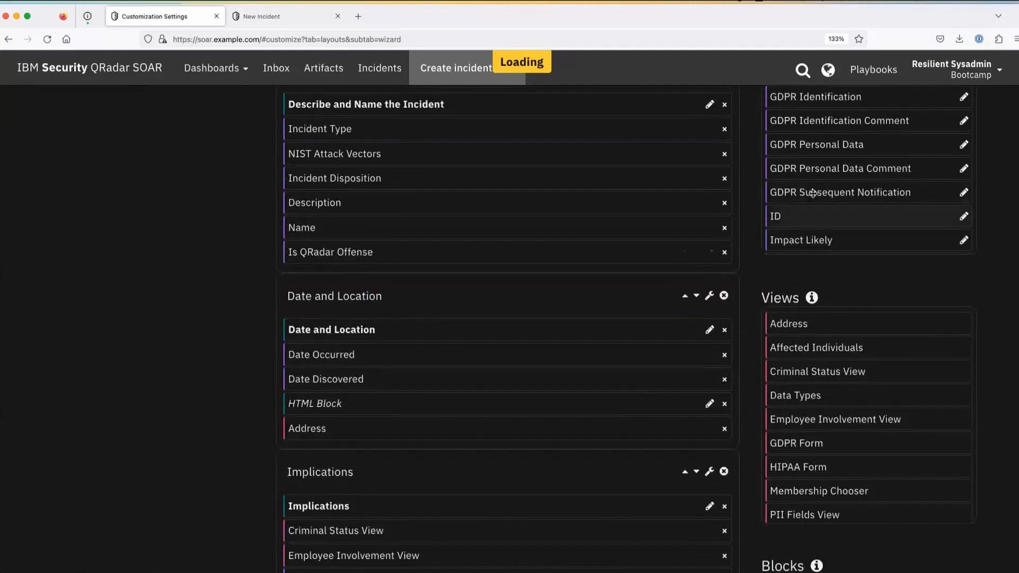
scroll(817, 190, "up", 5)
scroll(611, 206, "up", 4)
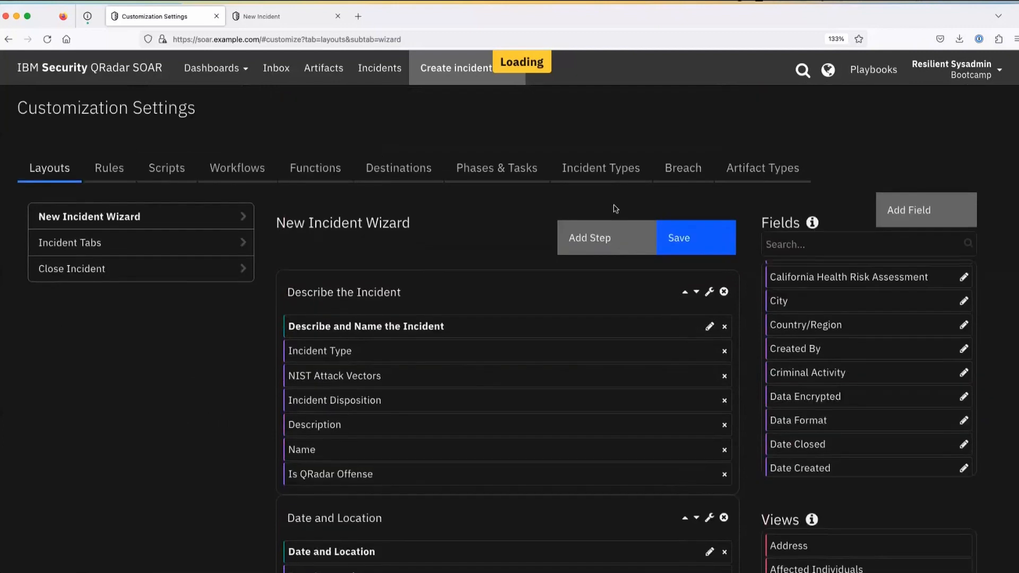